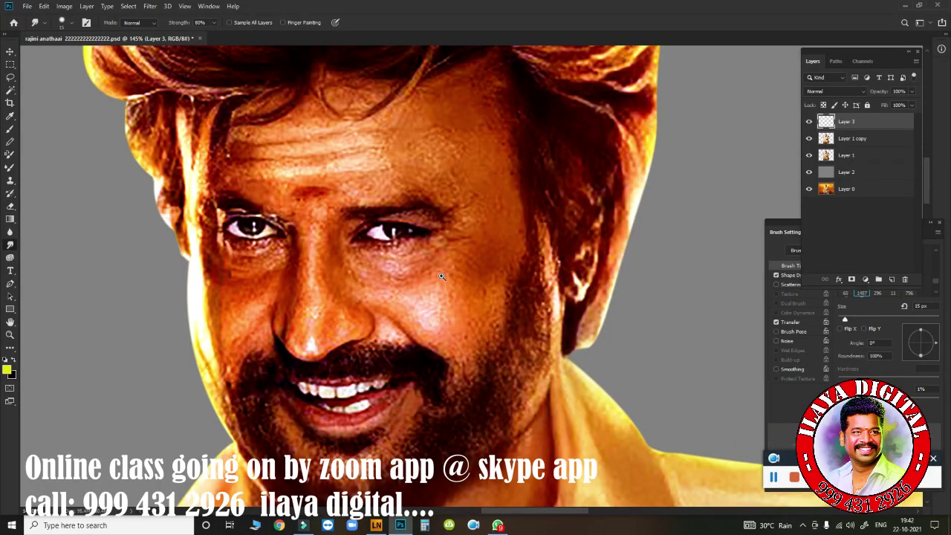
Add empty Layer 3, then briefly hide and re-show Layer 1 copy, Layer 1 and Layer 2.
key(ctrl+0)
click(809, 138)
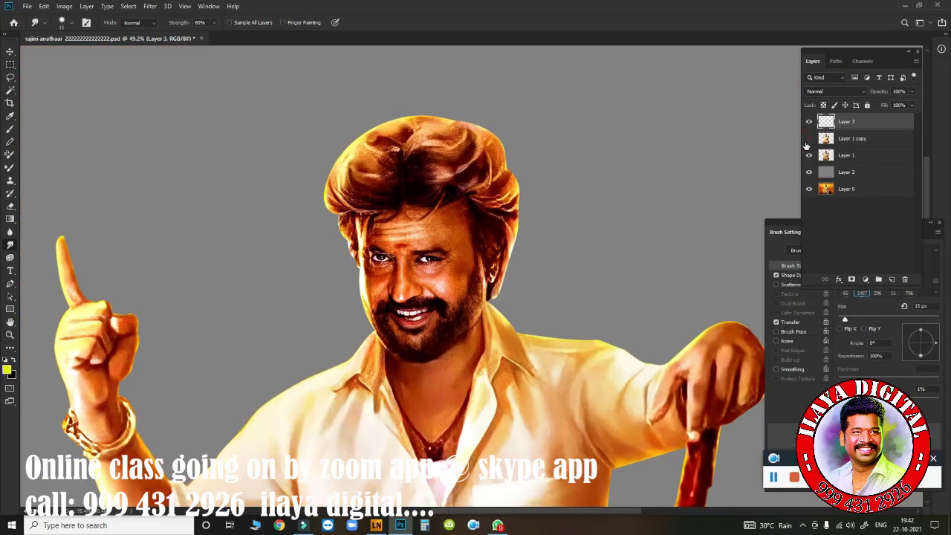
click(809, 155)
click(809, 172)
click(809, 172)
click(809, 155)
click(809, 139)
Zoom in on the nose and switch to the Mixer Brush with Transfer options on.
drag(380, 322, 453, 244)
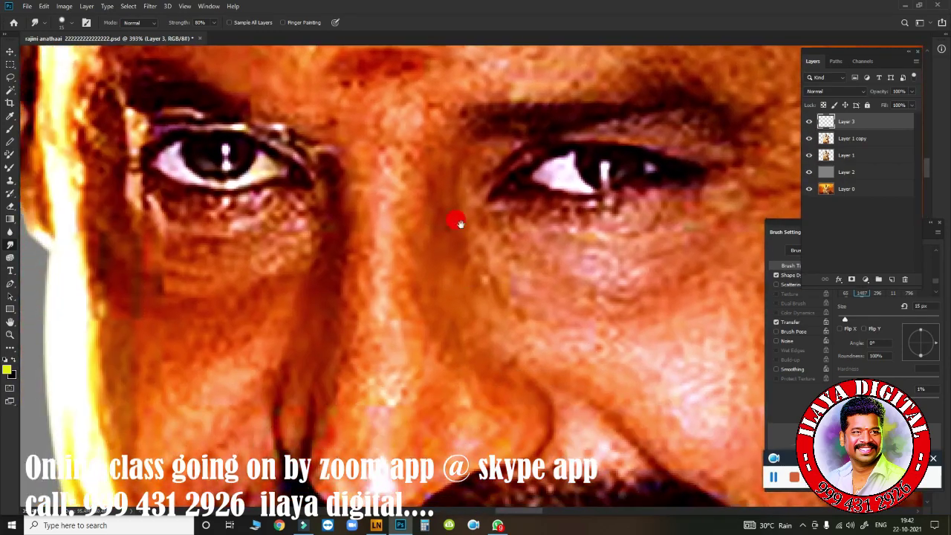
key(b)
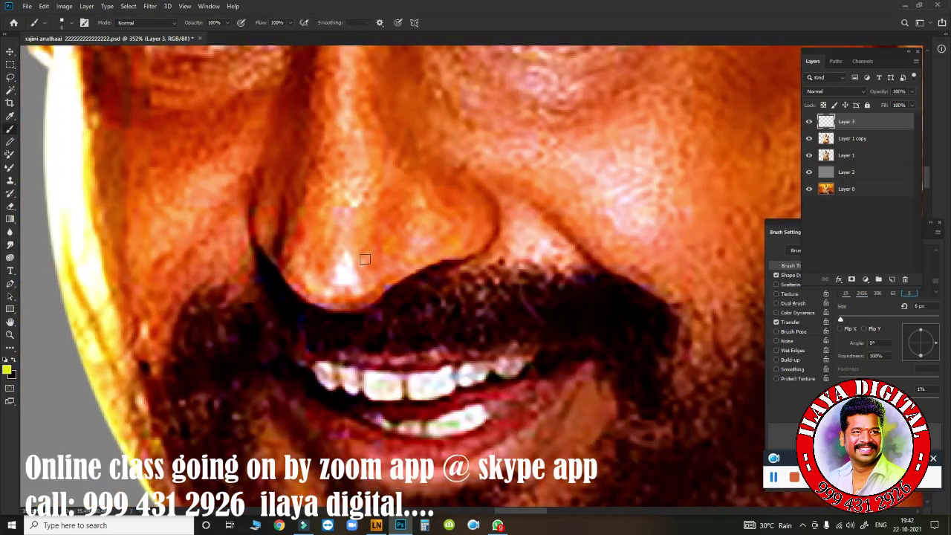
click(11, 165)
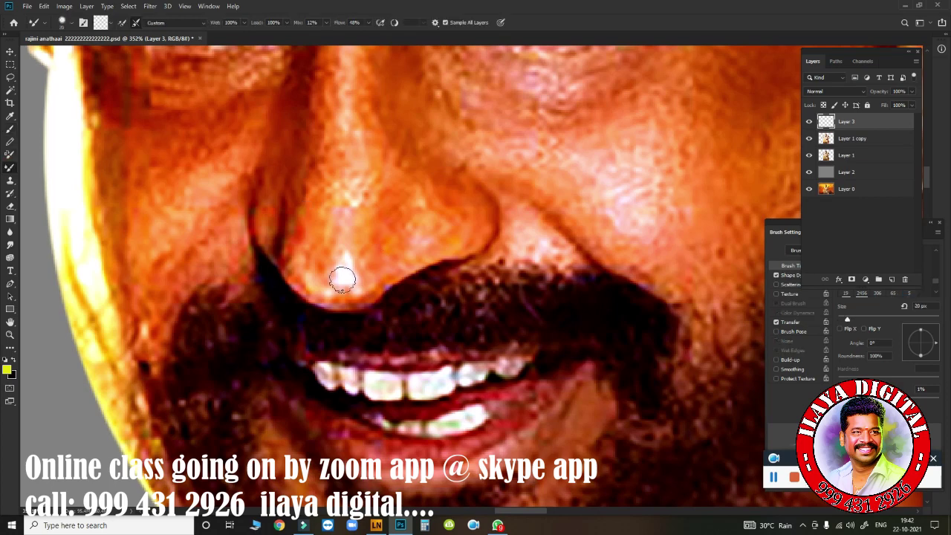
click(806, 322)
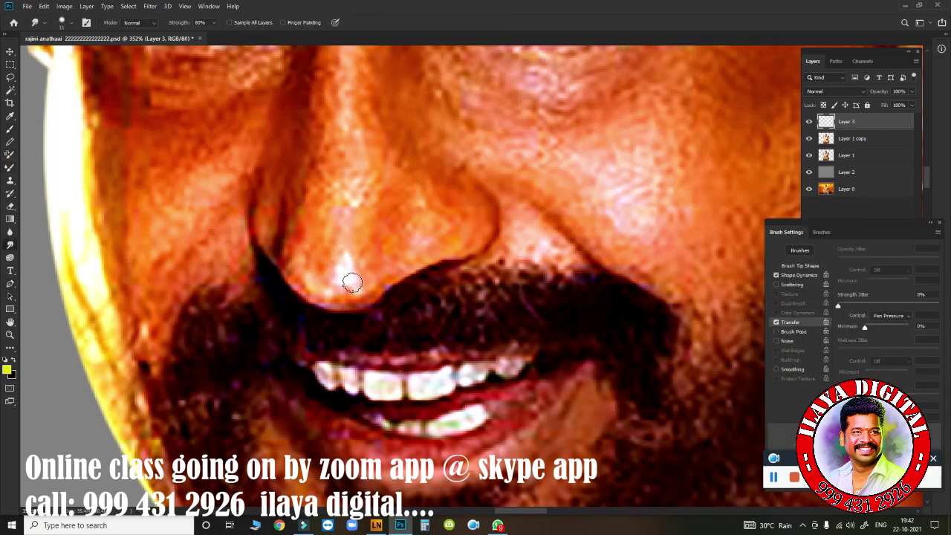
Blend the nose-tip highlight, the skin down the nose and beside the nostril.
drag(342, 273, 346, 276)
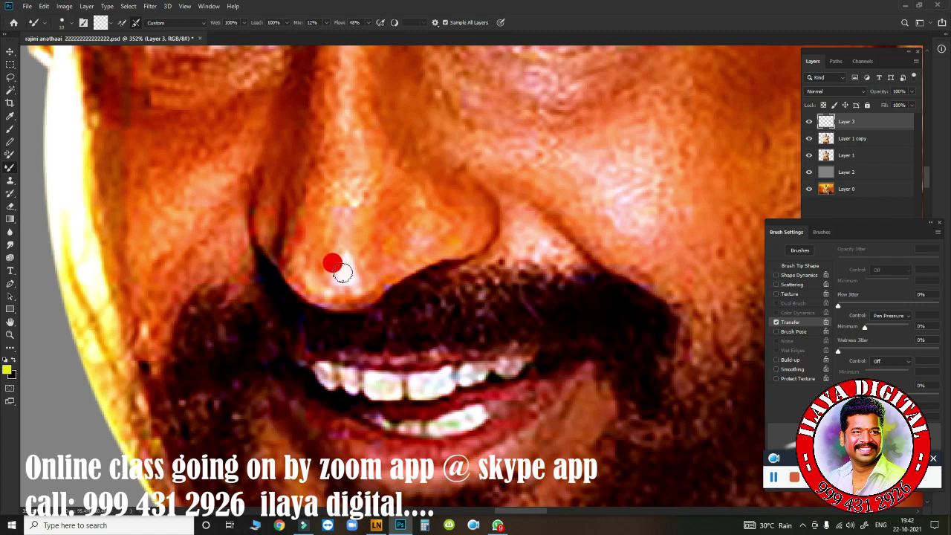
click(414, 238)
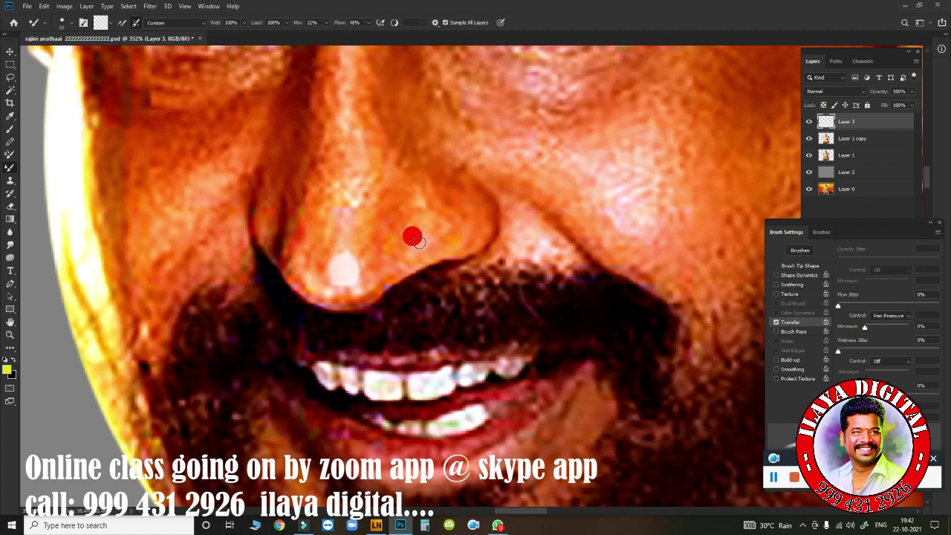
drag(347, 202, 341, 216)
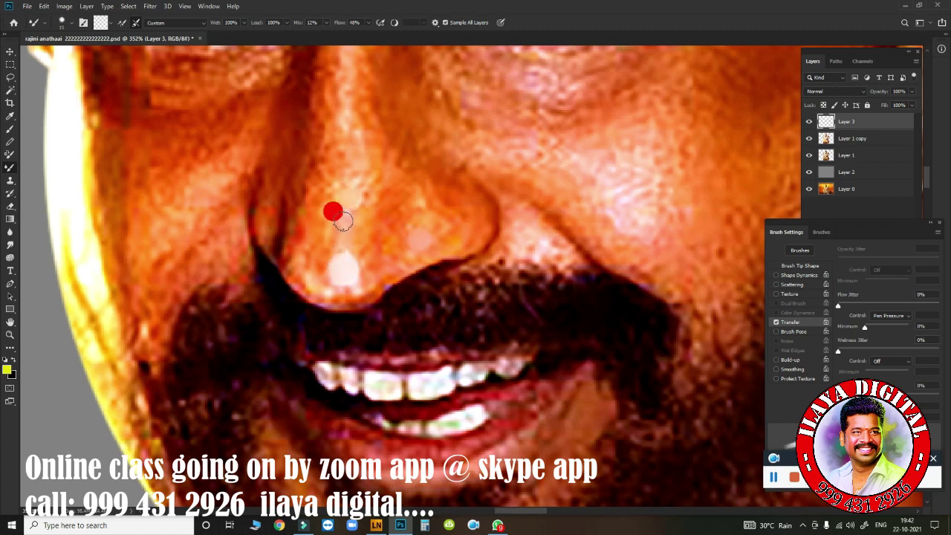
drag(470, 194, 462, 198)
click(460, 211)
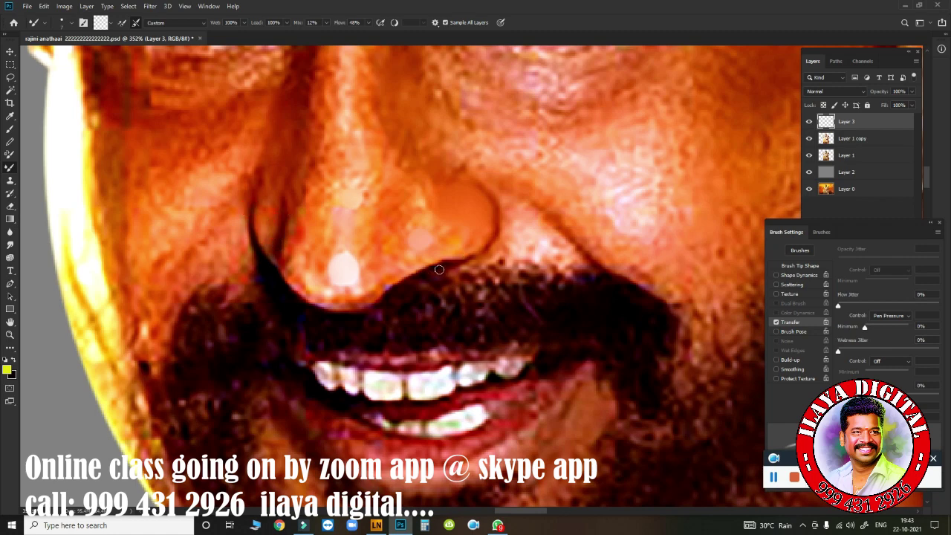
drag(411, 279, 410, 281)
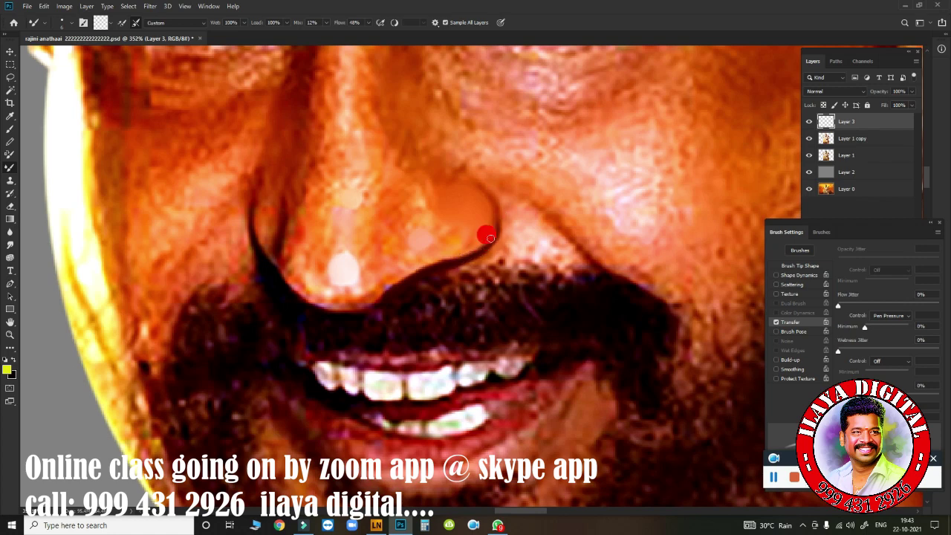
Darken and smooth the nostril's right, lower and left edges into a clean outline.
drag(490, 238, 484, 188)
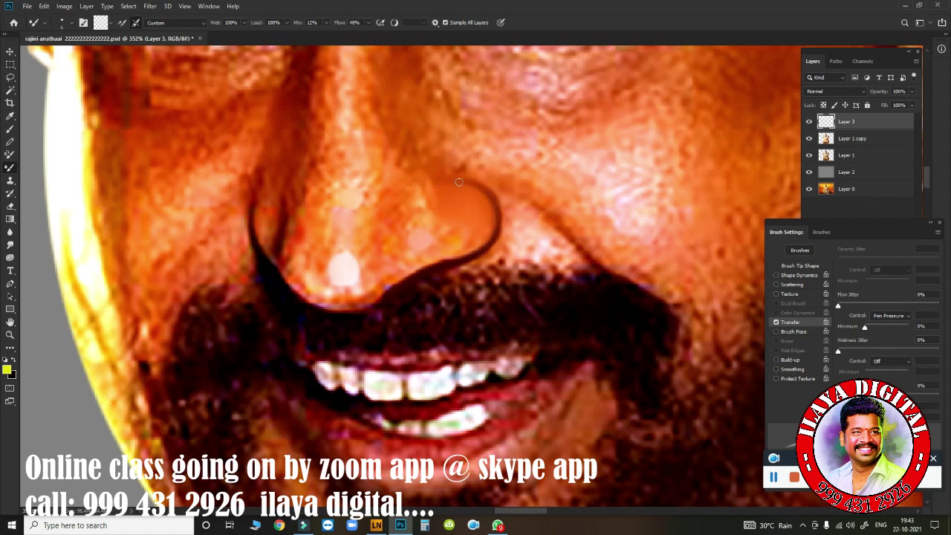
drag(433, 270, 387, 297)
drag(315, 313, 356, 315)
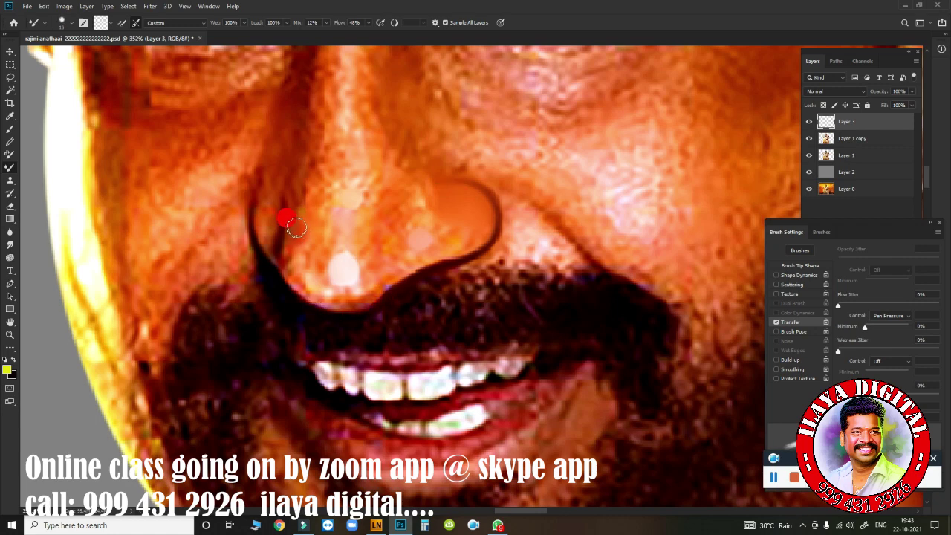
drag(295, 229, 294, 192)
drag(376, 198, 371, 238)
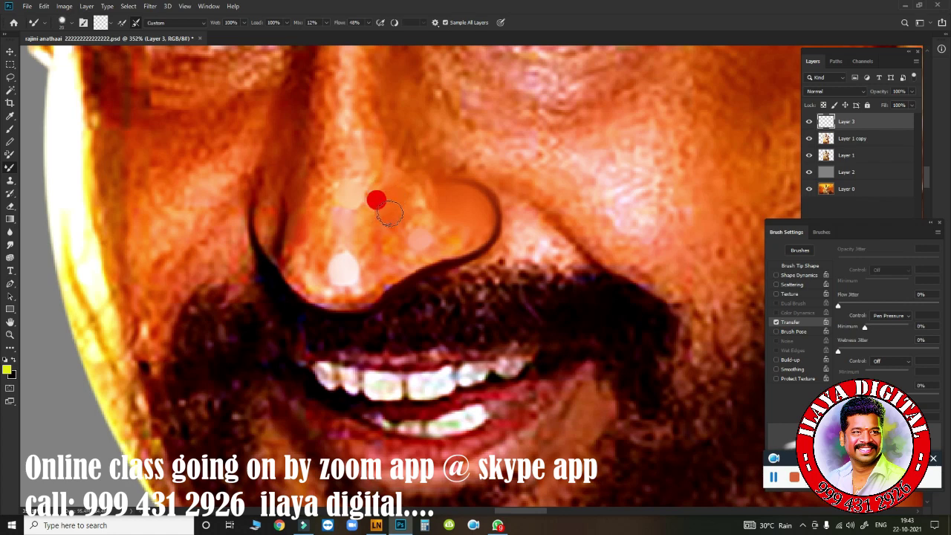
mouse_move(282, 252)
mouse_down()
mouse_move(320, 286)
mouse_move(319, 245)
mouse_up()
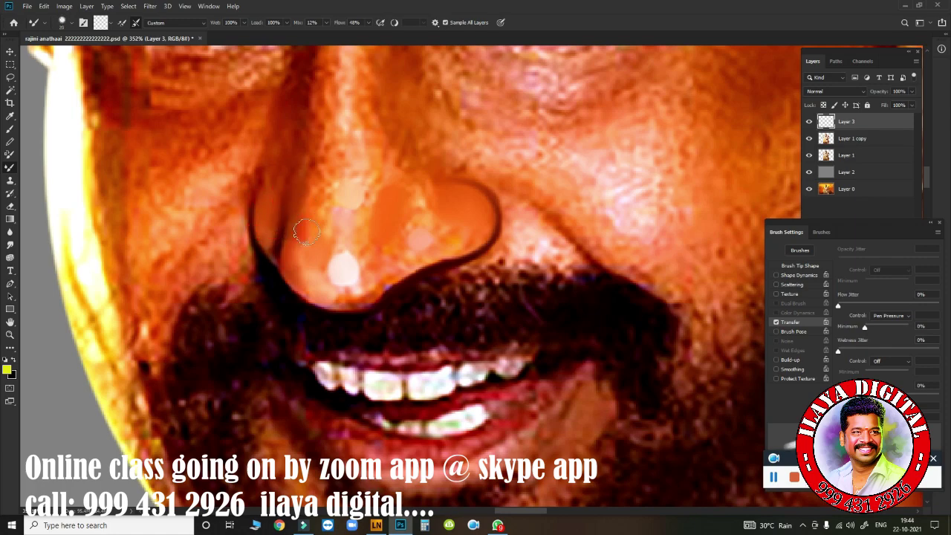
Switch to the Smudge tool and soften the dark nostril crease.
key(r)
scroll(435, 270, up, 1)
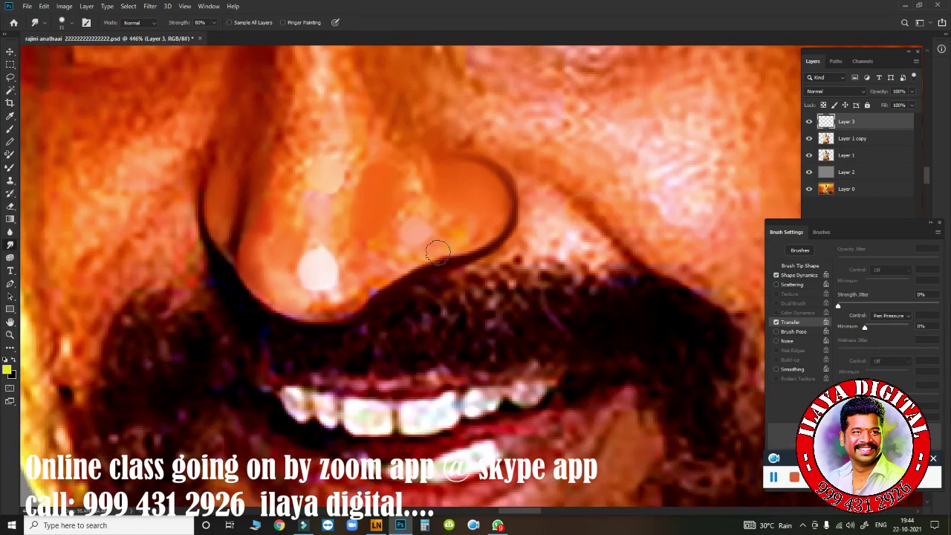
drag(278, 177, 277, 192)
click(259, 198)
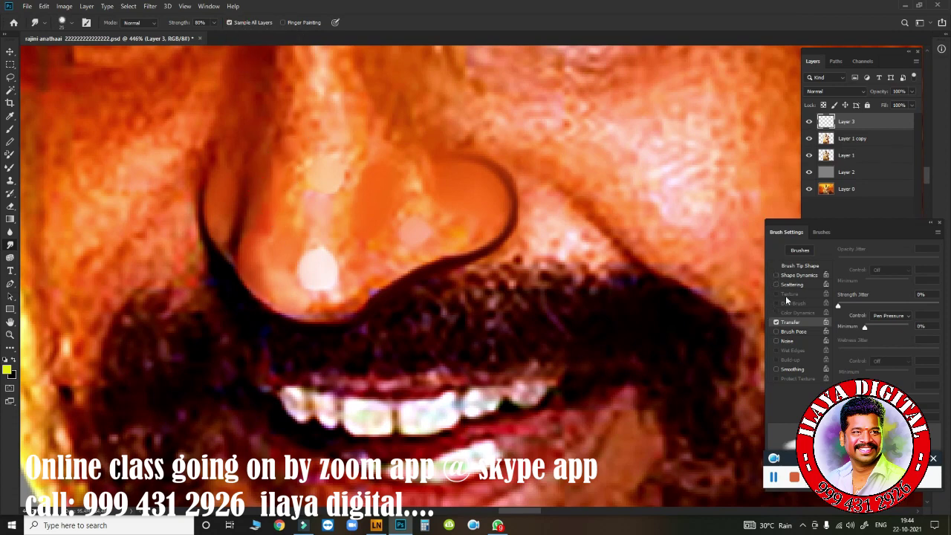
click(800, 266)
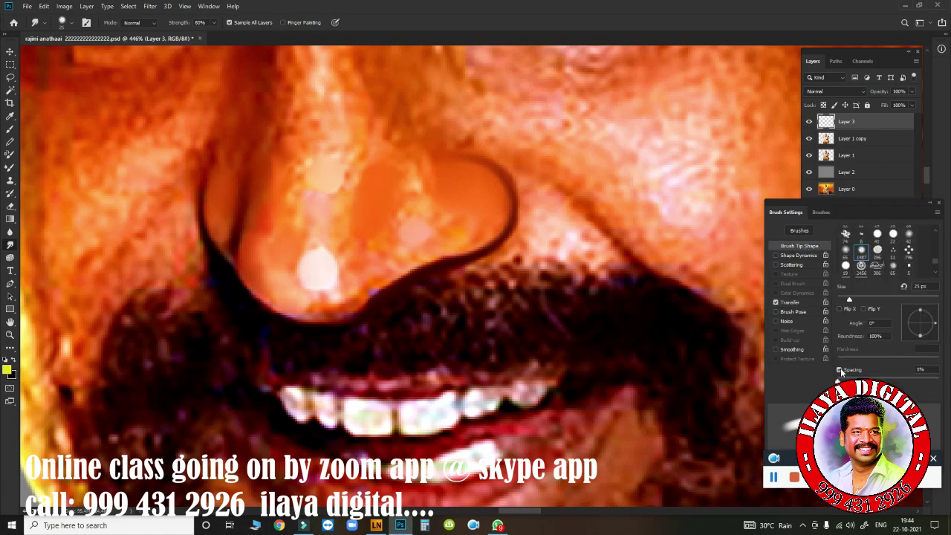
mouse_move(278, 193)
mouse_down()
mouse_move(279, 110)
mouse_move(262, 229)
mouse_move(272, 162)
mouse_move(282, 212)
mouse_move(260, 269)
mouse_move(282, 275)
mouse_move(286, 266)
mouse_up()
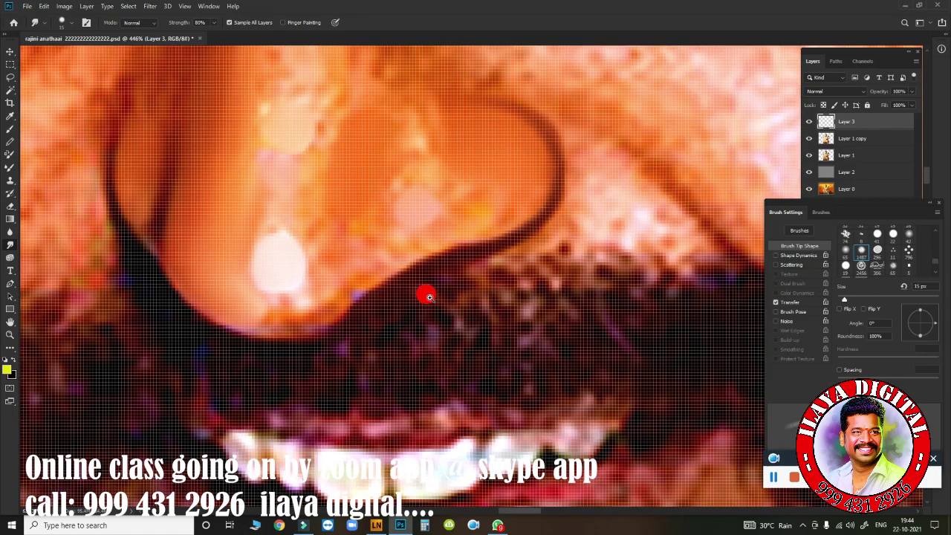
Zoom closer on the nostril and smudge its dark lower edge into shape.
mouse_move(416, 292)
mouse_down()
mouse_move(461, 284)
mouse_move(463, 309)
mouse_up()
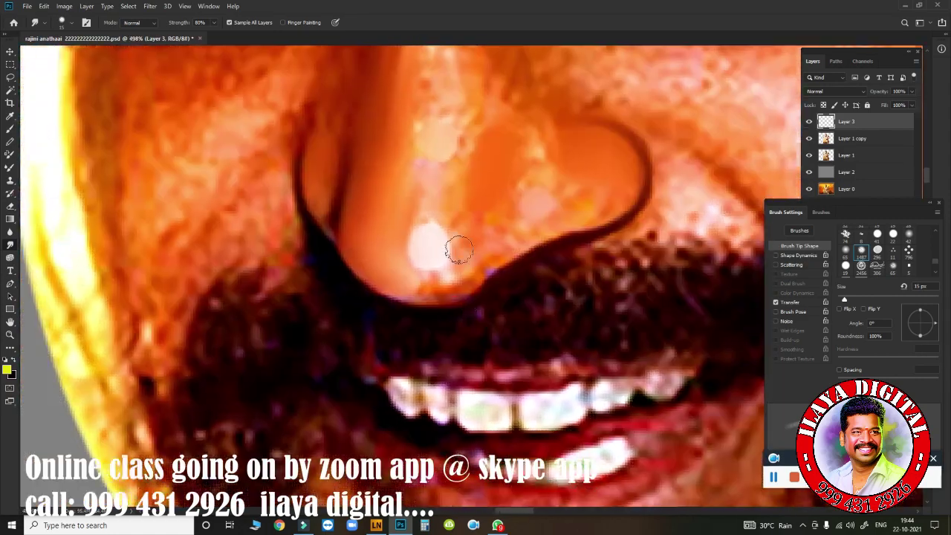
key(ctrl+alt+i)
click(521, 258)
mouse_move(388, 270)
mouse_down()
mouse_move(445, 285)
mouse_move(371, 263)
mouse_move(444, 275)
mouse_move(509, 253)
mouse_move(482, 242)
mouse_move(554, 210)
mouse_move(454, 282)
mouse_up()
Resize the smudge brush and smooth the blotchy nose-tip and right nostril highlights.
key(bracketright)
key(bracketleft)
key(bracketright)
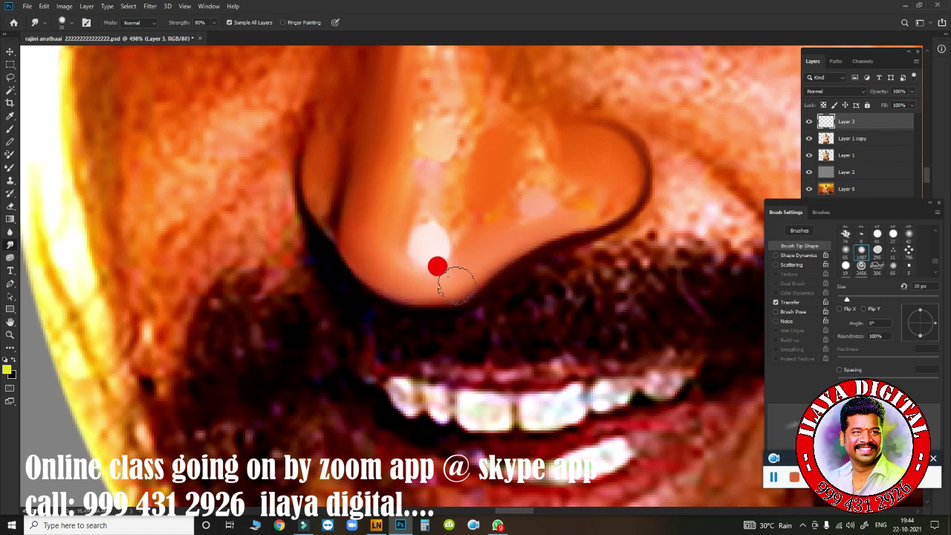
key(bracketright)
drag(464, 239, 486, 136)
key(bracketright)
mouse_move(425, 146)
mouse_down()
mouse_move(440, 170)
mouse_move(431, 230)
mouse_move(448, 178)
mouse_up()
key(bracketleft)
mouse_move(539, 204)
mouse_down()
mouse_move(559, 159)
mouse_move(547, 155)
mouse_move(573, 174)
mouse_move(610, 170)
mouse_move(586, 141)
mouse_move(510, 138)
mouse_move(547, 180)
mouse_move(539, 195)
mouse_move(592, 189)
mouse_move(615, 201)
mouse_move(624, 144)
mouse_move(592, 212)
mouse_up()
With a finer brush, sweep the left nostril edge and the nose edge upward smooth.
key(bracketleft)
key(bracketright)
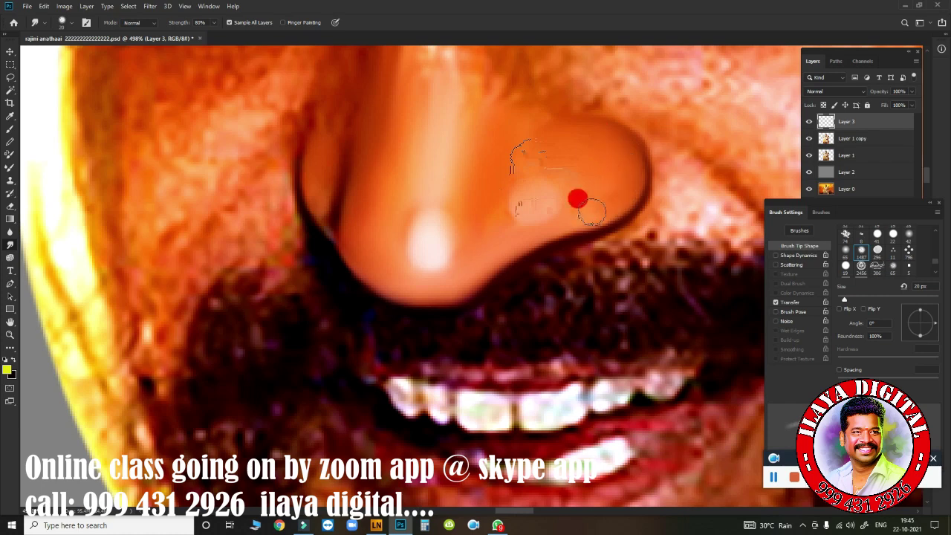
key(bracketleft)
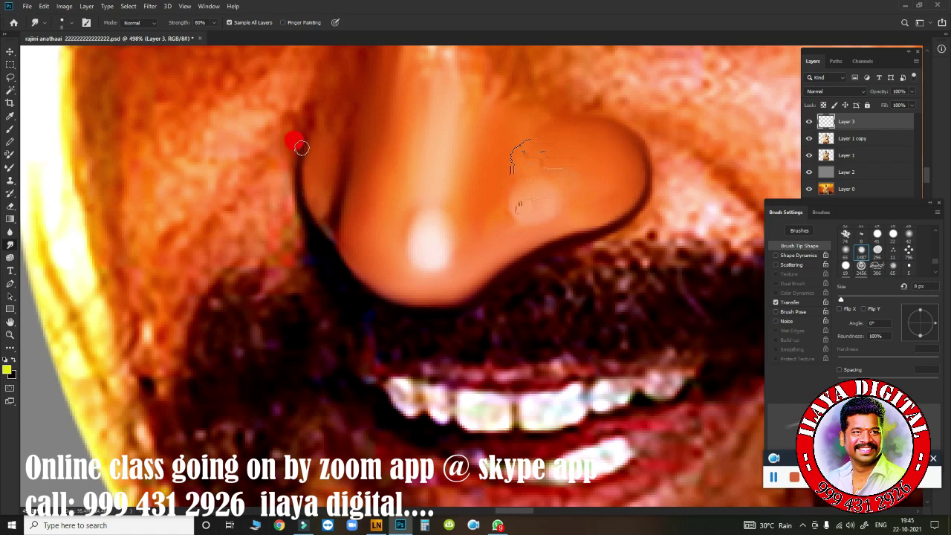
mouse_move(325, 142)
mouse_down()
mouse_move(295, 189)
mouse_move(312, 225)
mouse_move(299, 156)
mouse_move(333, 225)
mouse_up()
key(bracketleft)
key(bracketleft)
key(bracketright)
mouse_move(352, 170)
mouse_down()
mouse_move(325, 186)
mouse_move(356, 240)
mouse_up()
drag(358, 167, 386, 96)
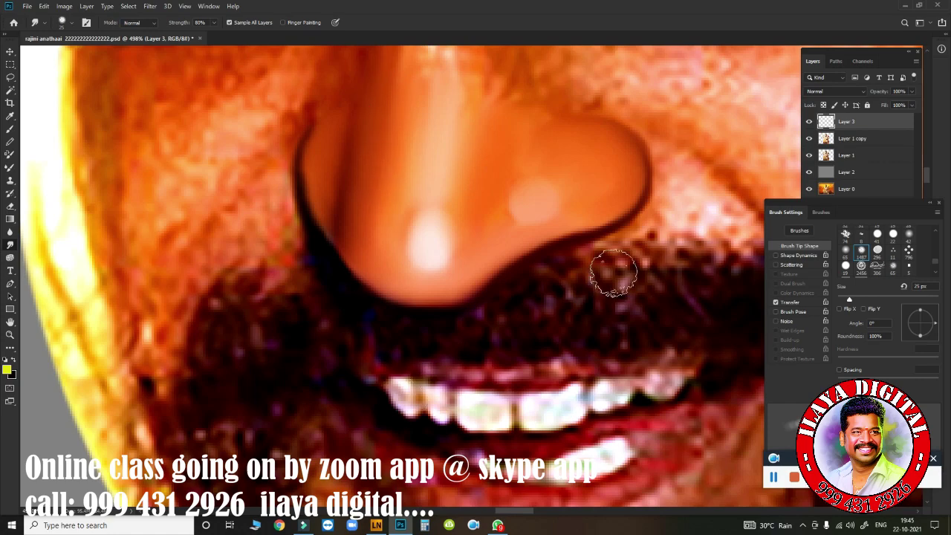
scroll(595, 271, down, 5)
scroll(564, 250, down, 3)
scroll(568, 249, up, 1)
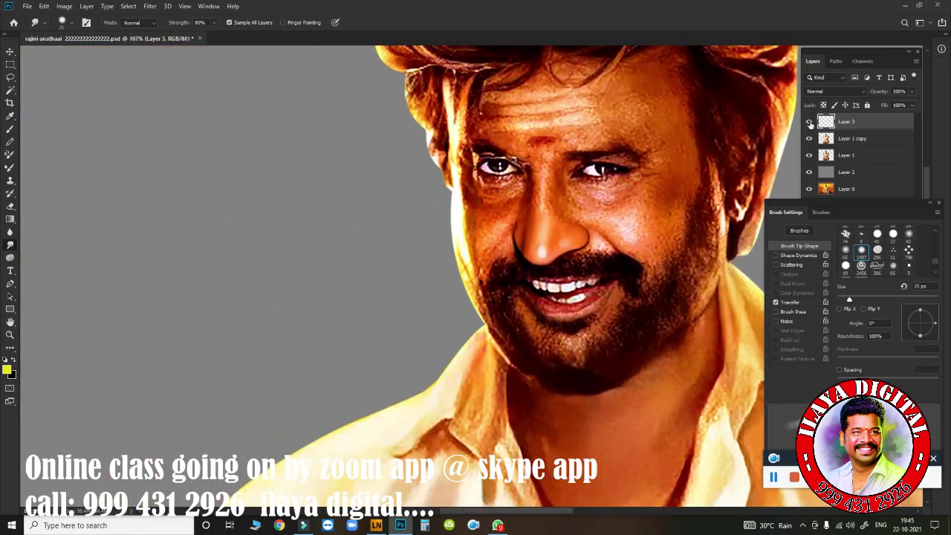
Partly erase the paint along the nose edge with the Eraser.
scroll(581, 245, up, 3)
key(e)
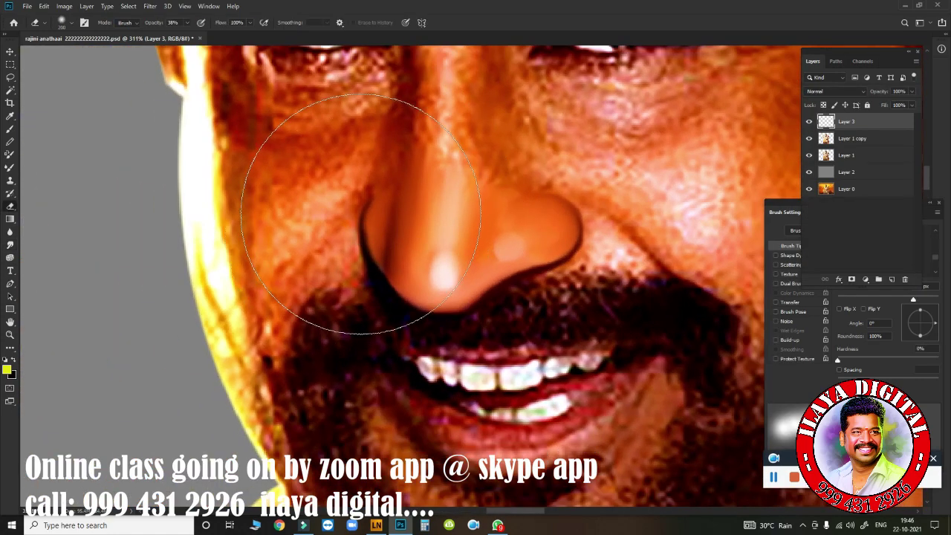
drag(355, 186, 370, 201)
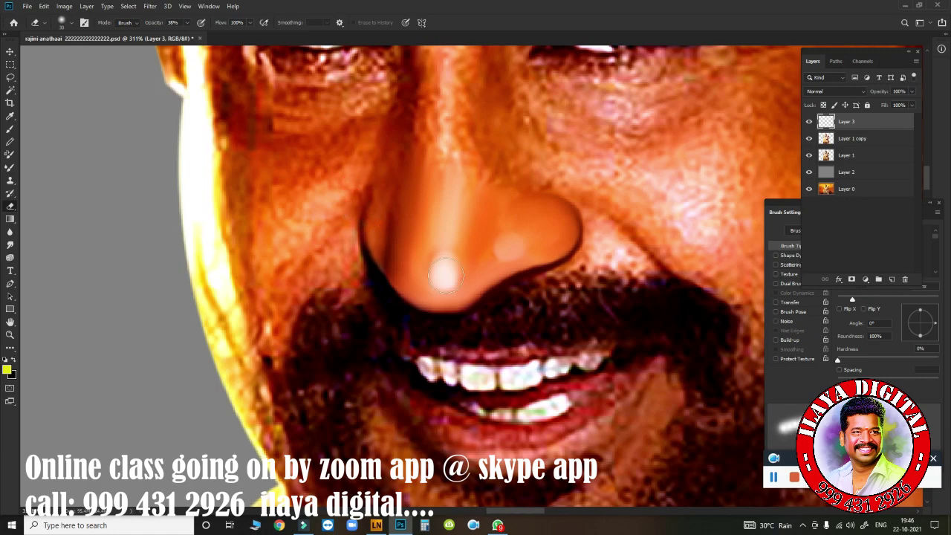
scroll(377, 322, down, 3)
scroll(394, 263, up, 2)
scroll(394, 263, down, 1)
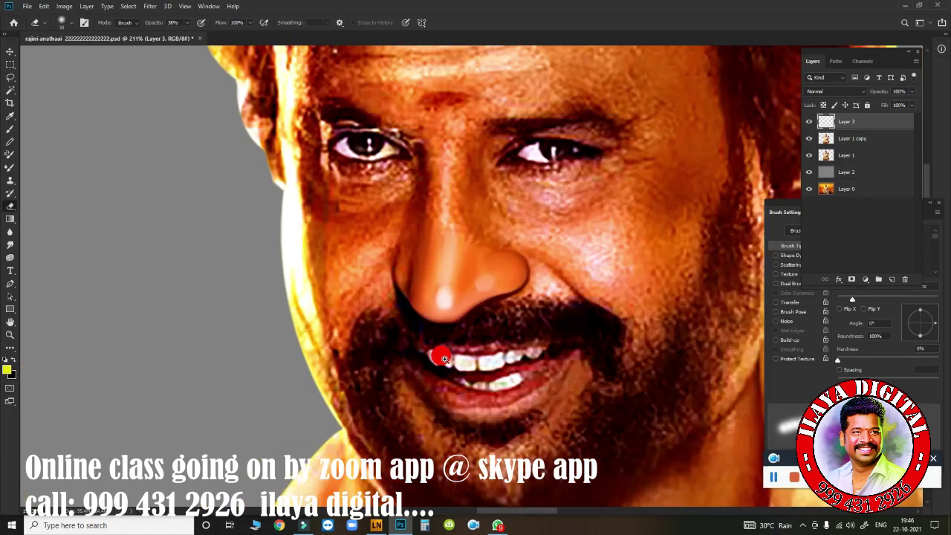
scroll(315, 210, up, 3)
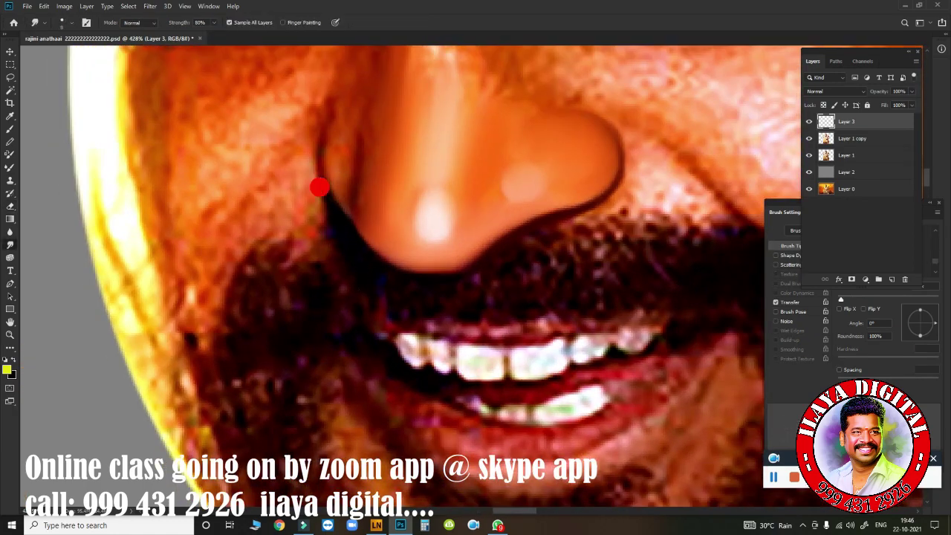
Pull the dark nose-edge line upward to reshape the left nose outline.
mouse_move(320, 163)
mouse_down()
mouse_move(320, 131)
mouse_move(332, 184)
mouse_move(322, 181)
mouse_move(383, 89)
mouse_up()
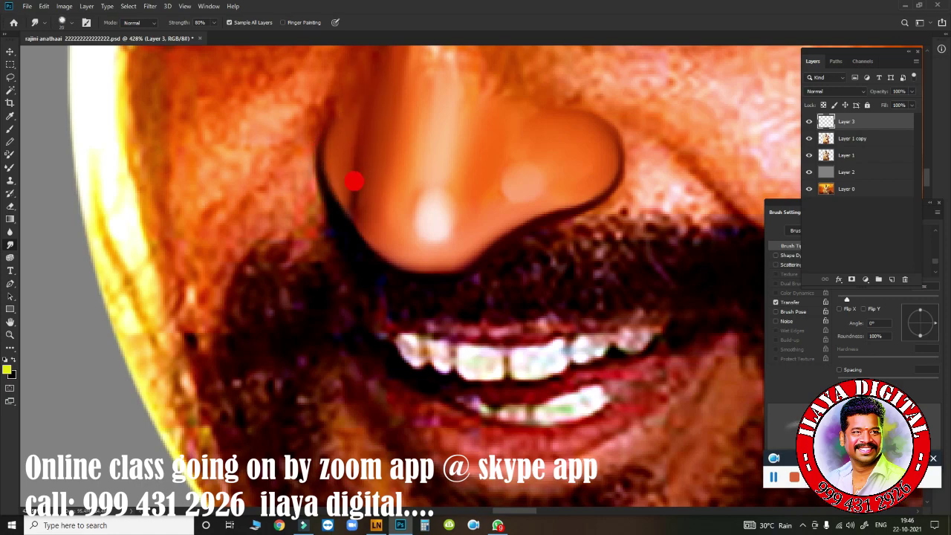
drag(355, 180, 371, 201)
scroll(467, 335, down, 5)
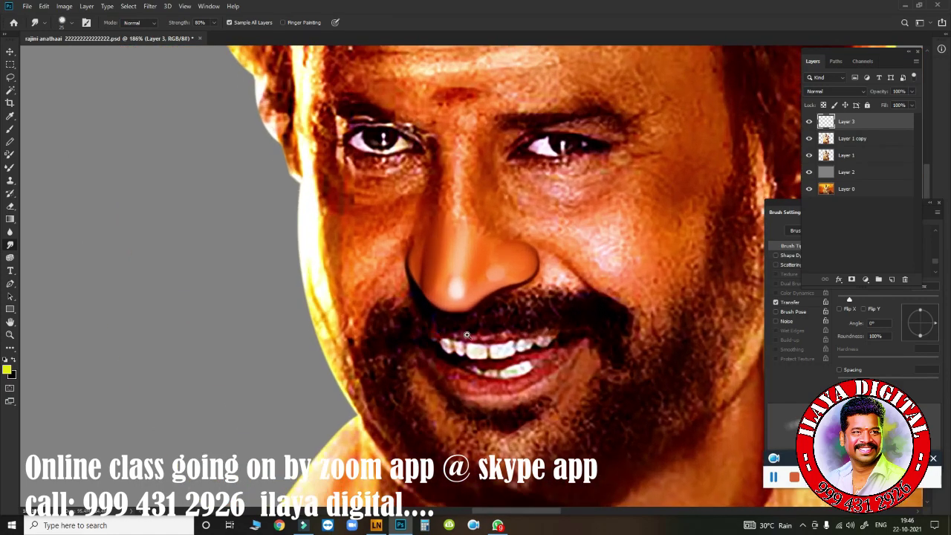
scroll(466, 335, up, 3)
scroll(466, 335, up, 2)
Smudge the skin from the inner eye corner down the nose bridge and left side.
key(p)
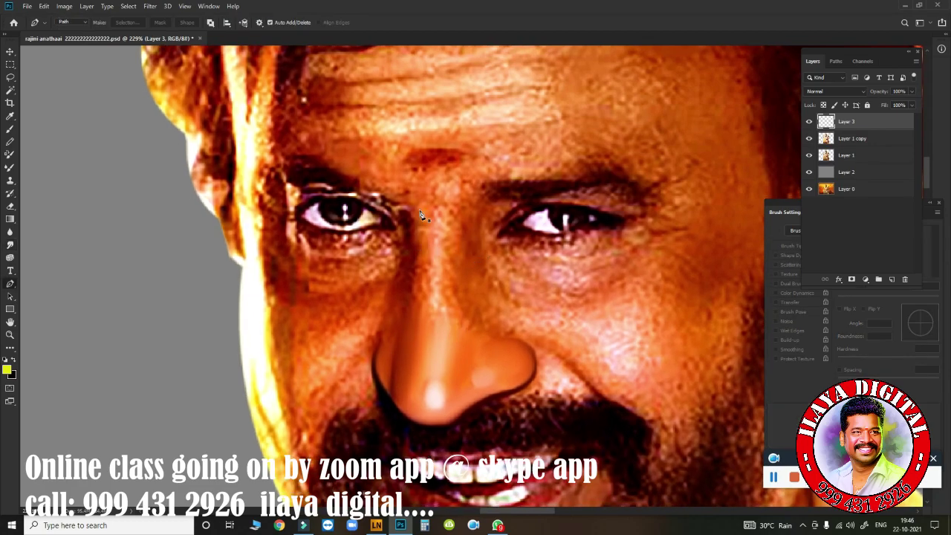
key(r)
scroll(432, 225, up, 2)
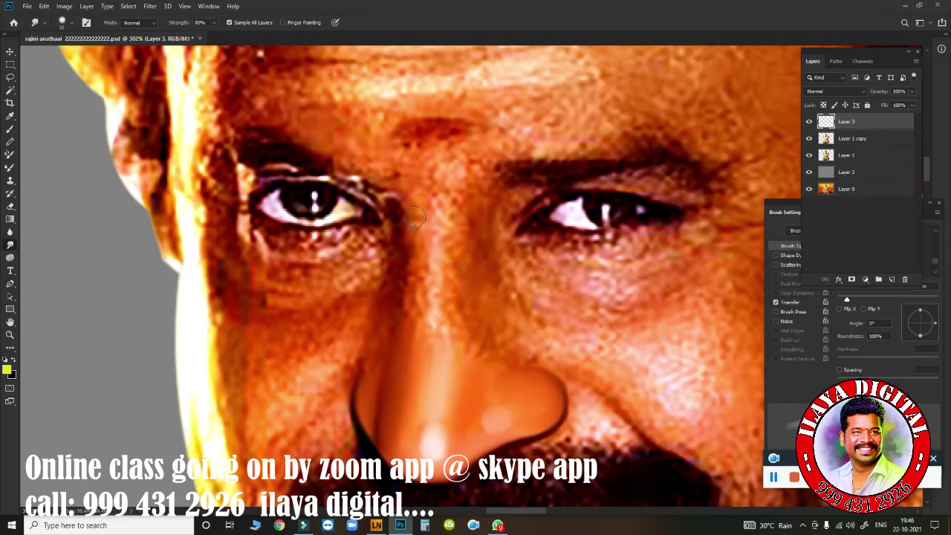
mouse_move(407, 200)
mouse_down()
mouse_move(460, 212)
mouse_move(424, 197)
mouse_move(442, 233)
mouse_move(429, 248)
mouse_move(418, 238)
mouse_move(411, 313)
mouse_move(410, 222)
mouse_move(410, 257)
mouse_move(436, 272)
mouse_move(434, 374)
mouse_move(439, 215)
mouse_move(430, 277)
mouse_up()
drag(395, 425, 416, 273)
mouse_move(459, 221)
mouse_down()
mouse_move(452, 355)
mouse_move(456, 213)
mouse_move(451, 355)
mouse_move(473, 366)
mouse_move(443, 385)
mouse_move(418, 436)
mouse_move(493, 362)
mouse_move(465, 344)
mouse_move(477, 337)
mouse_up()
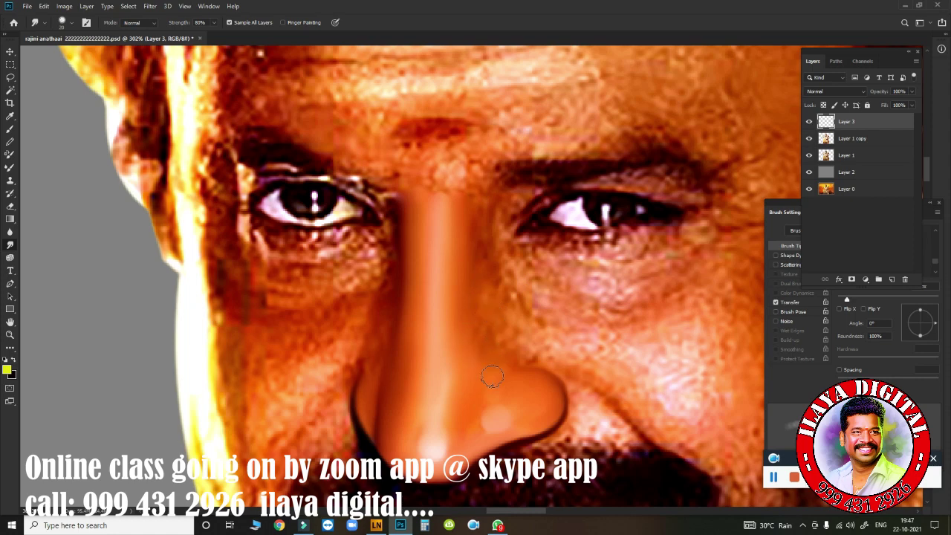
Smooth the nose tip, the cheek beside the nose and around the nose wing.
mouse_move(491, 376)
mouse_down()
mouse_move(454, 372)
mouse_move(461, 420)
mouse_up()
drag(526, 405, 514, 374)
mouse_move(490, 296)
mouse_down()
mouse_move(486, 289)
mouse_move(495, 307)
mouse_move(497, 282)
mouse_move(558, 324)
mouse_up()
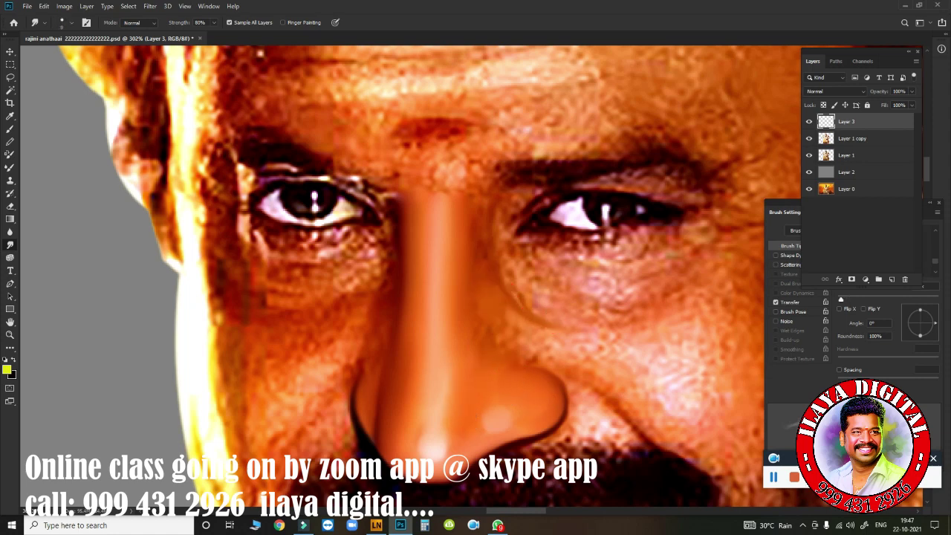
mouse_move(481, 229)
mouse_down()
mouse_move(467, 196)
mouse_move(482, 238)
mouse_move(461, 272)
mouse_move(461, 208)
mouse_up()
drag(482, 255, 491, 284)
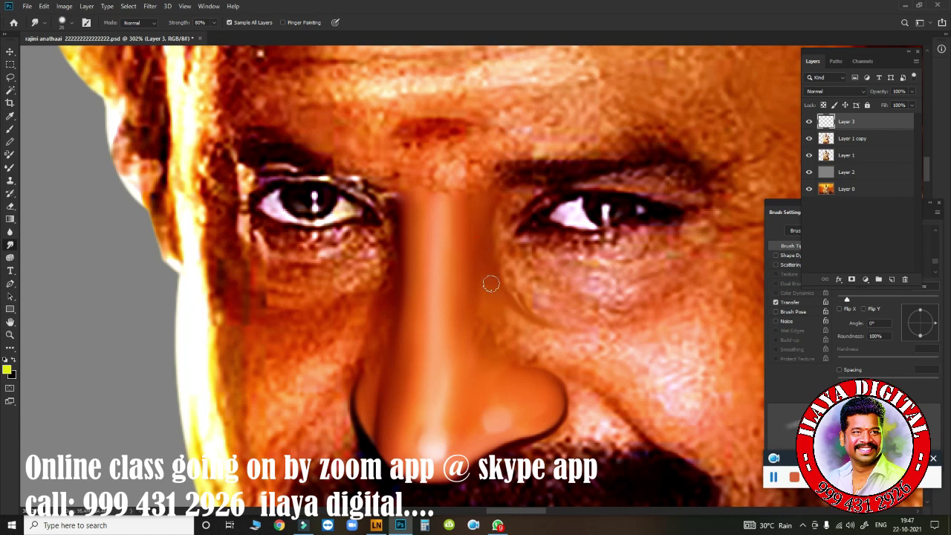
mouse_move(521, 328)
mouse_down()
mouse_move(541, 333)
mouse_move(543, 359)
mouse_up()
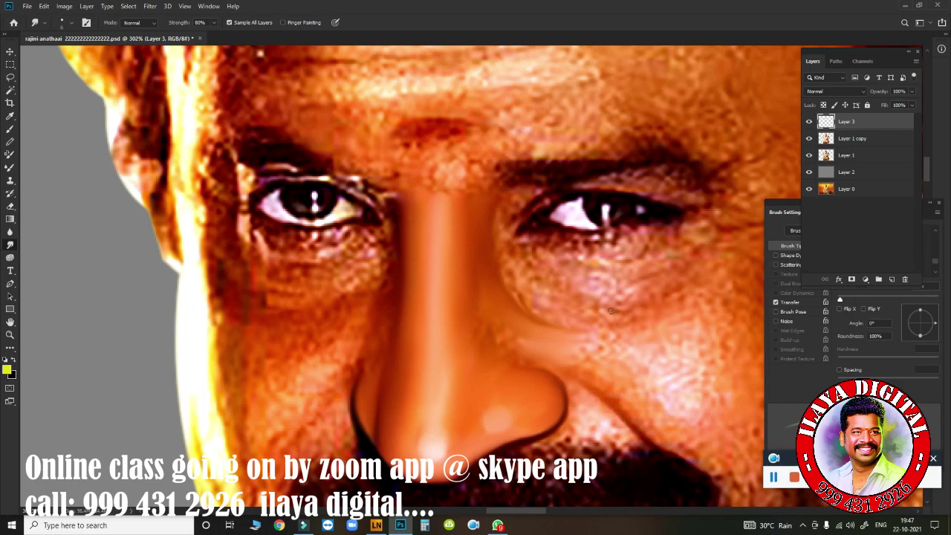
scroll(545, 314, up, 4)
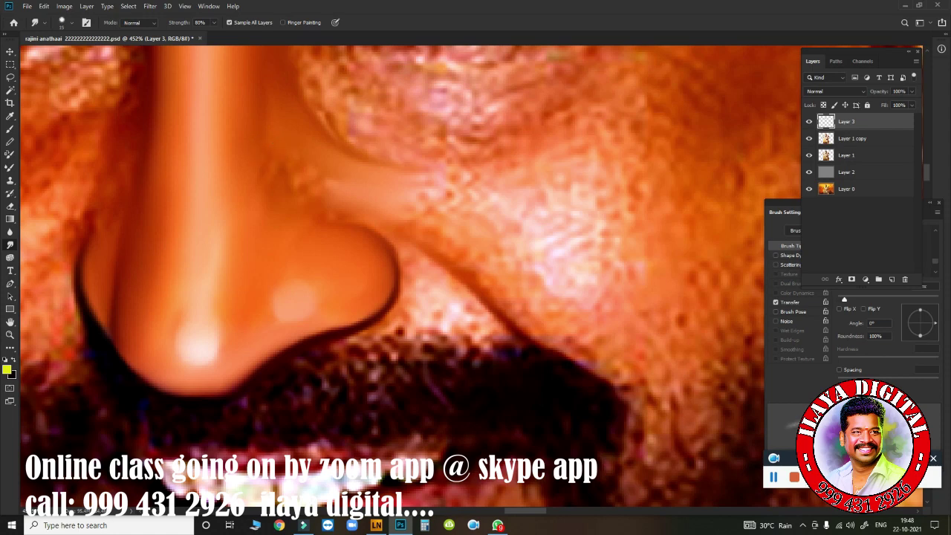
Blend the skin along the nostril edge and nose crease, softening the dark edge.
mouse_move(266, 167)
mouse_down()
mouse_move(323, 198)
mouse_move(272, 223)
mouse_move(253, 117)
mouse_move(282, 110)
mouse_up()
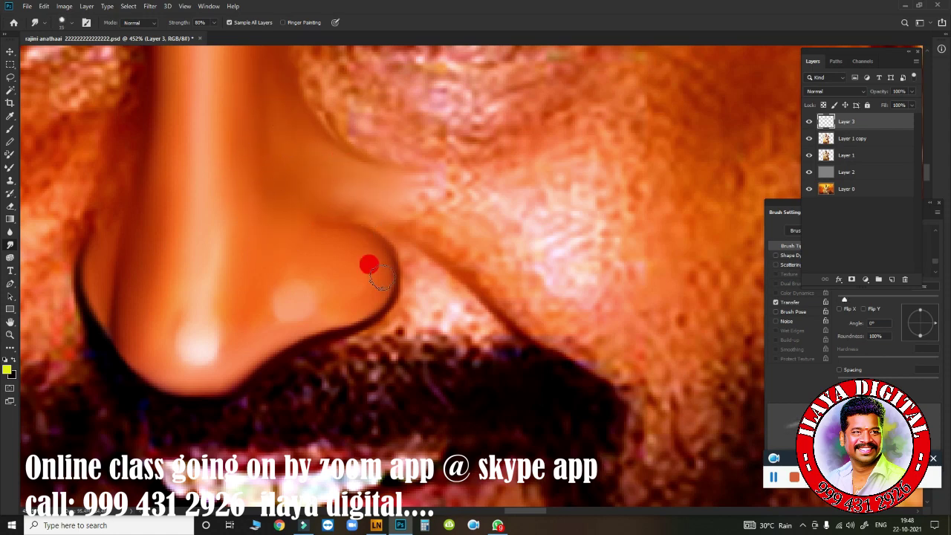
drag(379, 277, 340, 226)
mouse_move(369, 190)
mouse_down()
mouse_move(297, 187)
mouse_move(402, 221)
mouse_up()
mouse_move(452, 254)
mouse_down()
mouse_move(393, 215)
mouse_move(537, 323)
mouse_move(511, 291)
mouse_move(556, 314)
mouse_move(384, 198)
mouse_move(548, 324)
mouse_move(645, 339)
mouse_move(611, 346)
mouse_move(562, 329)
mouse_move(593, 353)
mouse_move(418, 299)
mouse_move(451, 326)
mouse_move(443, 284)
mouse_move(512, 338)
mouse_move(502, 347)
mouse_move(379, 319)
mouse_move(342, 349)
mouse_up()
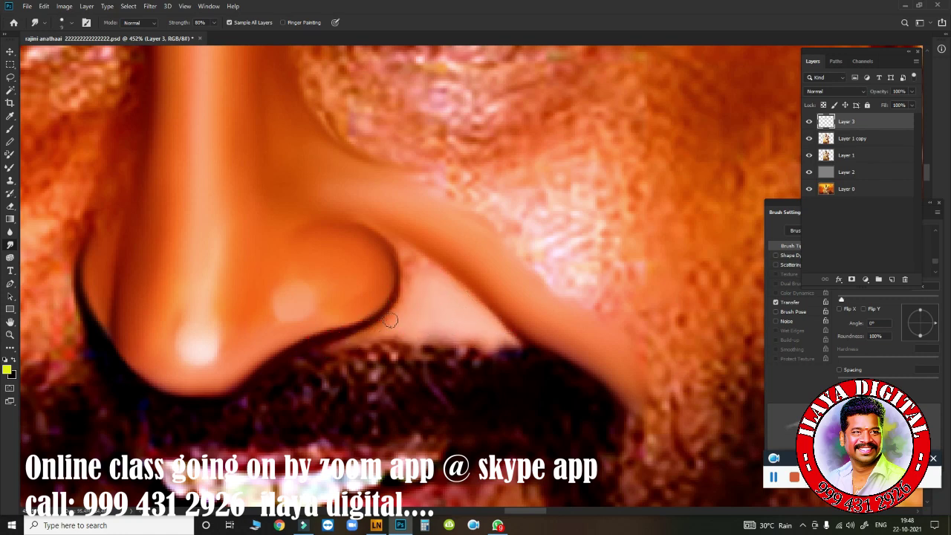
drag(391, 319, 358, 335)
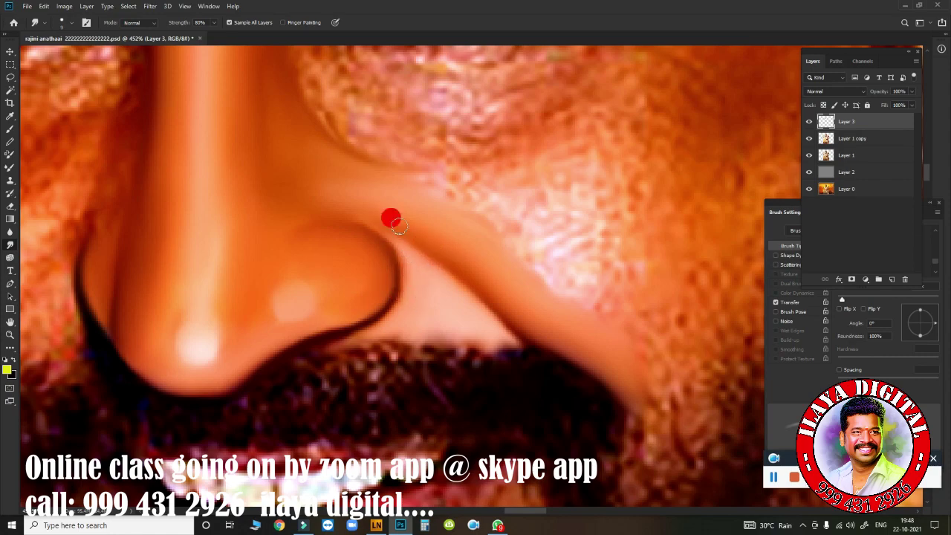
Erase a stray smear near the moustache.
scroll(557, 252, down, 5)
key(e)
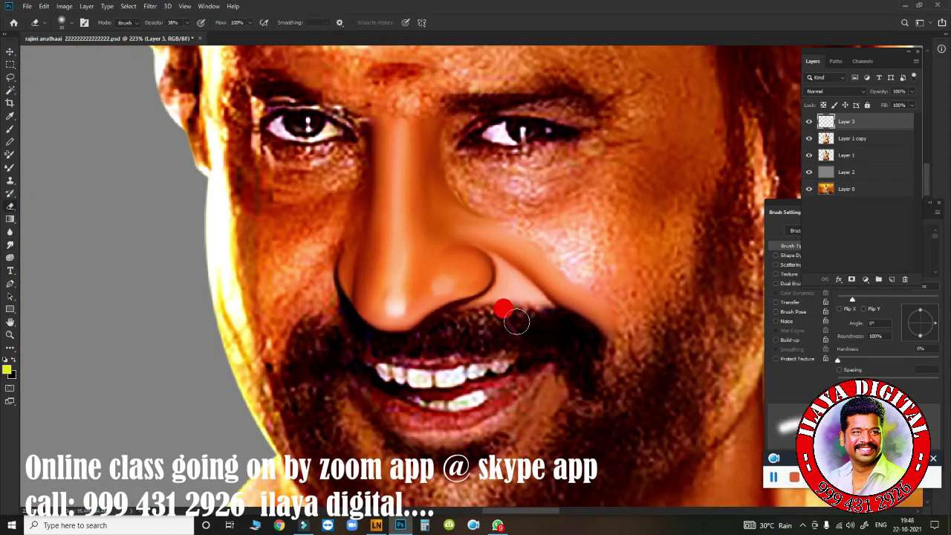
mouse_move(514, 319)
mouse_down()
mouse_move(480, 341)
mouse_move(461, 285)
mouse_up()
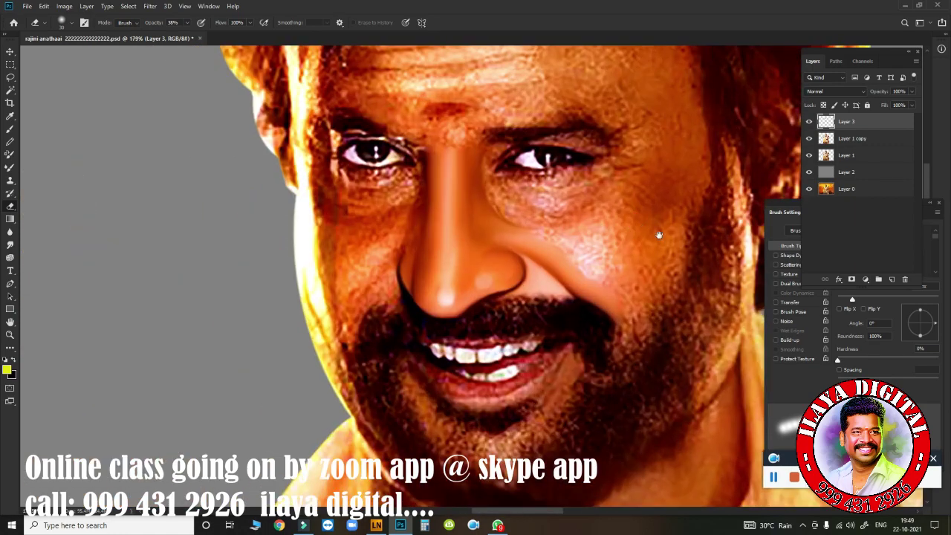
scroll(462, 285, up, 2)
Smudge the forehead near the eyebrow and hairline, and the cheek beside the eye.
key(r)
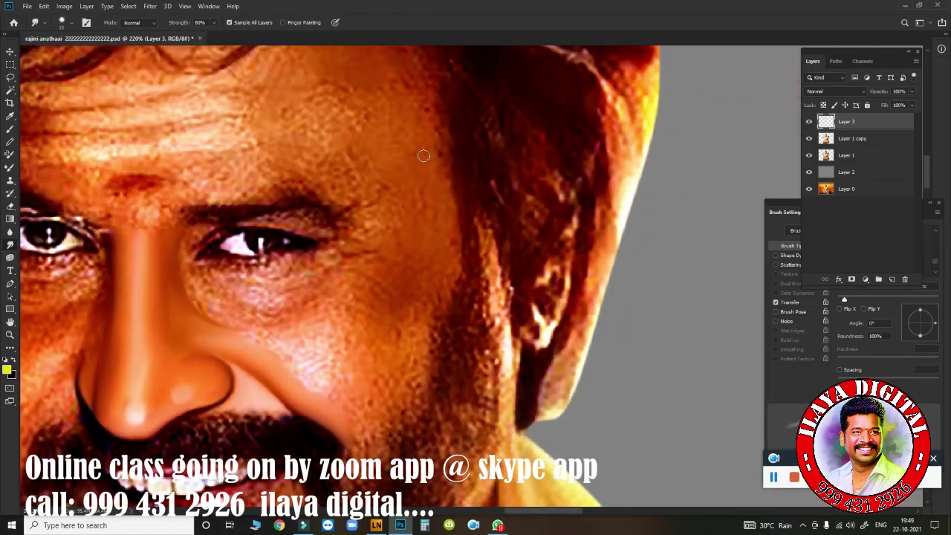
mouse_move(423, 156)
mouse_down()
mouse_move(417, 132)
mouse_move(444, 245)
mouse_move(393, 218)
mouse_move(403, 247)
mouse_move(435, 259)
mouse_up()
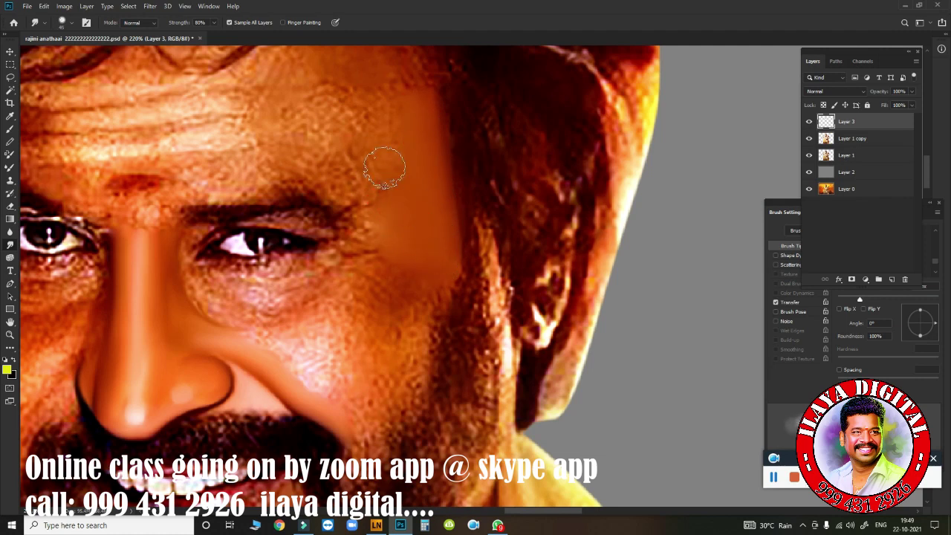
mouse_move(382, 166)
mouse_down()
mouse_move(333, 151)
mouse_move(397, 184)
mouse_move(382, 106)
mouse_move(415, 70)
mouse_up()
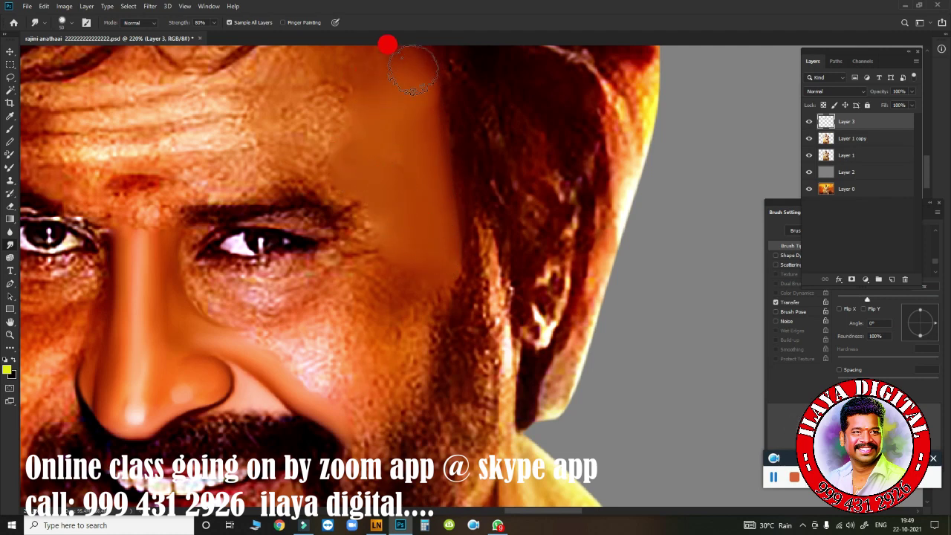
mouse_move(416, 112)
mouse_down()
mouse_move(382, 177)
mouse_move(354, 164)
mouse_move(396, 218)
mouse_move(367, 221)
mouse_move(382, 223)
mouse_up()
mouse_move(386, 294)
mouse_down()
mouse_move(420, 283)
mouse_move(404, 339)
mouse_move(413, 343)
mouse_up()
mouse_move(405, 245)
mouse_down()
mouse_move(389, 191)
mouse_move(425, 204)
mouse_move(434, 286)
mouse_move(441, 243)
mouse_move(397, 226)
mouse_up()
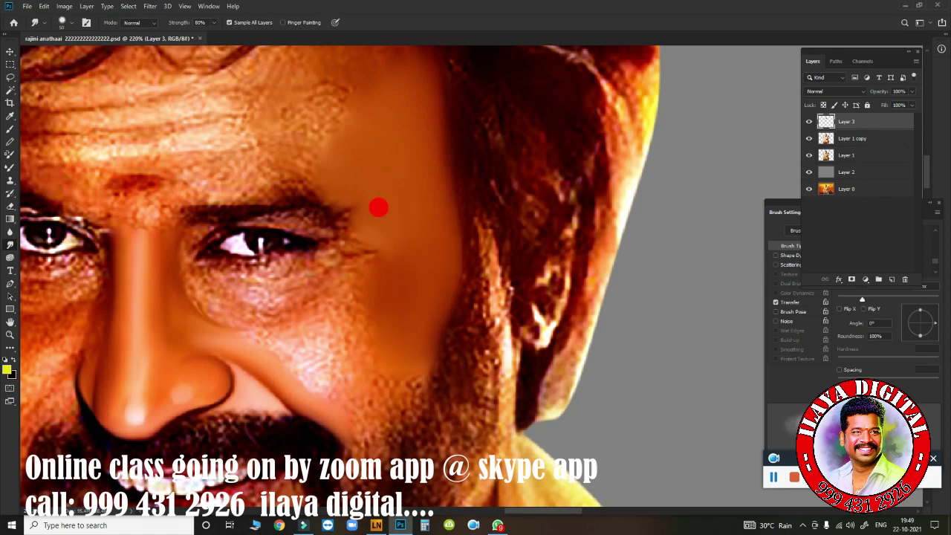
Smudge the moustache corner and the cheek under the eye with a progressively larger brush.
scroll(376, 379, down, 3)
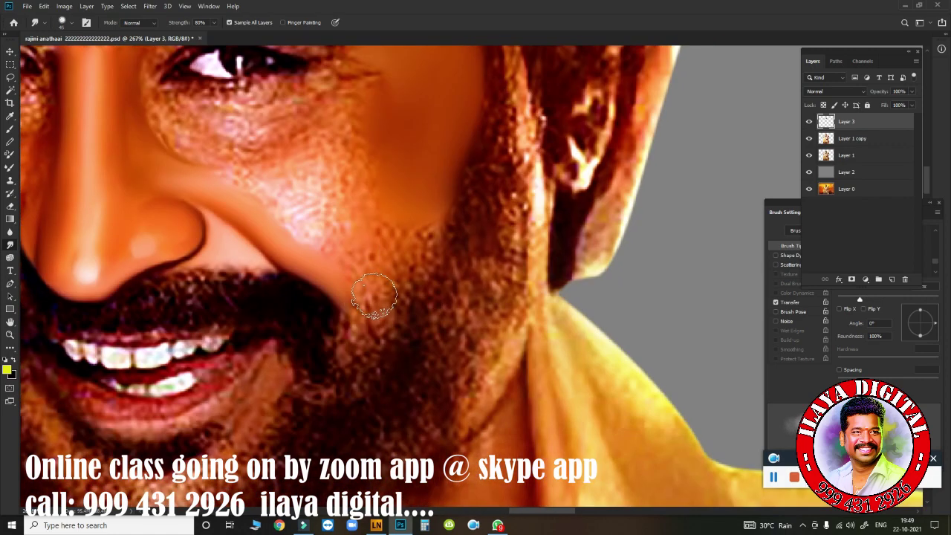
mouse_move(353, 301)
mouse_down()
mouse_move(334, 297)
mouse_move(339, 333)
mouse_move(353, 334)
mouse_move(368, 355)
mouse_move(384, 316)
mouse_move(365, 319)
mouse_move(378, 314)
mouse_up()
mouse_move(409, 245)
mouse_down()
mouse_move(424, 227)
mouse_move(424, 202)
mouse_move(454, 132)
mouse_move(363, 338)
mouse_move(429, 201)
mouse_move(451, 89)
mouse_move(361, 292)
mouse_move(357, 376)
mouse_move(352, 277)
mouse_move(329, 178)
mouse_move(335, 163)
mouse_move(321, 131)
mouse_move(354, 112)
mouse_up()
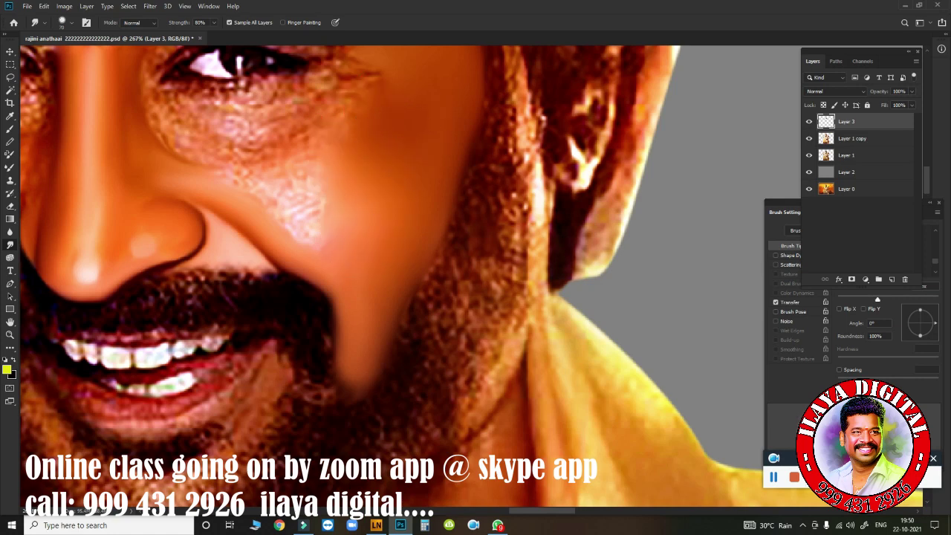
mouse_move(342, 239)
mouse_down()
mouse_move(314, 229)
mouse_move(293, 175)
mouse_up()
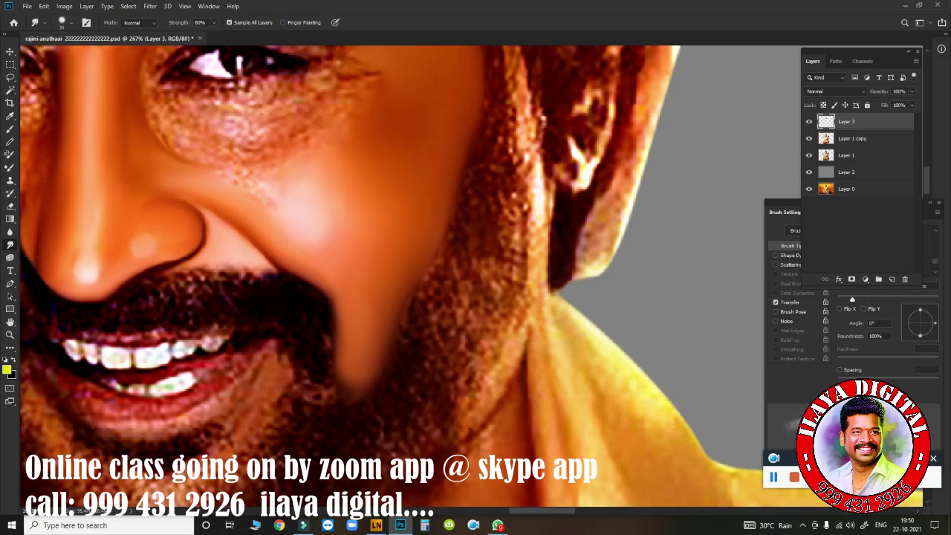
key(bracketright)
key(bracketright)
mouse_move(166, 156)
mouse_down()
mouse_move(238, 179)
mouse_move(287, 170)
mouse_up()
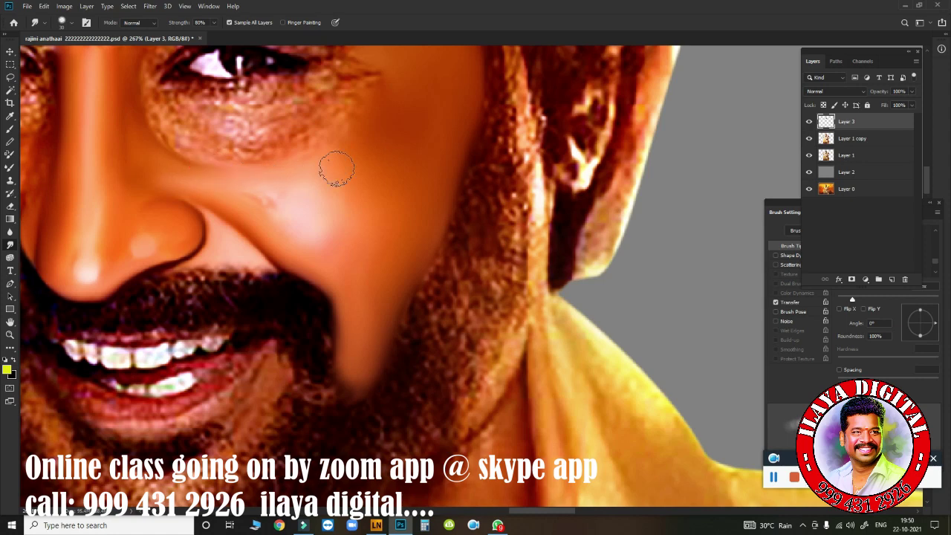
key(bracketright)
key(bracketright)
key(bracketright)
drag(315, 212, 333, 212)
Erase the smudging over the beard below the lip and down the chin.
key(e)
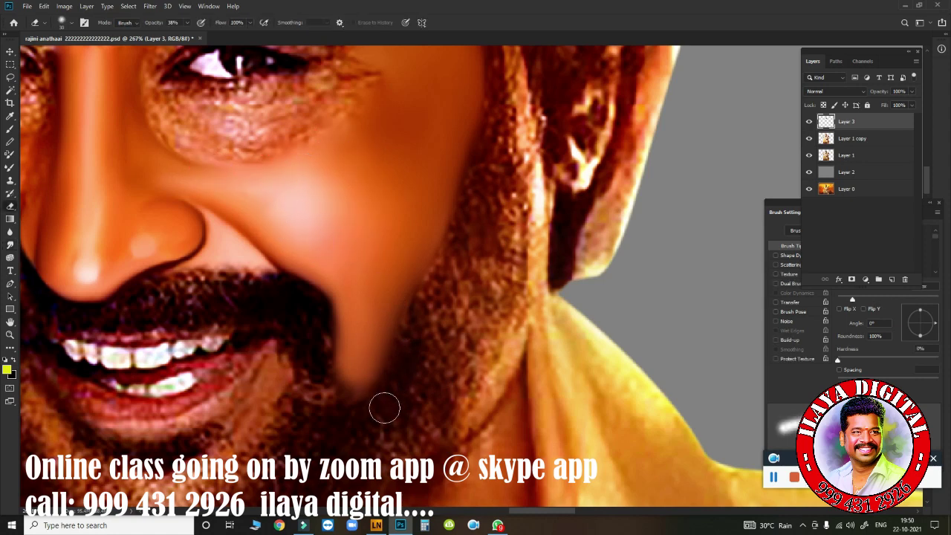
mouse_move(299, 302)
mouse_down()
mouse_move(314, 319)
mouse_move(344, 436)
mouse_move(352, 405)
mouse_move(408, 349)
mouse_up()
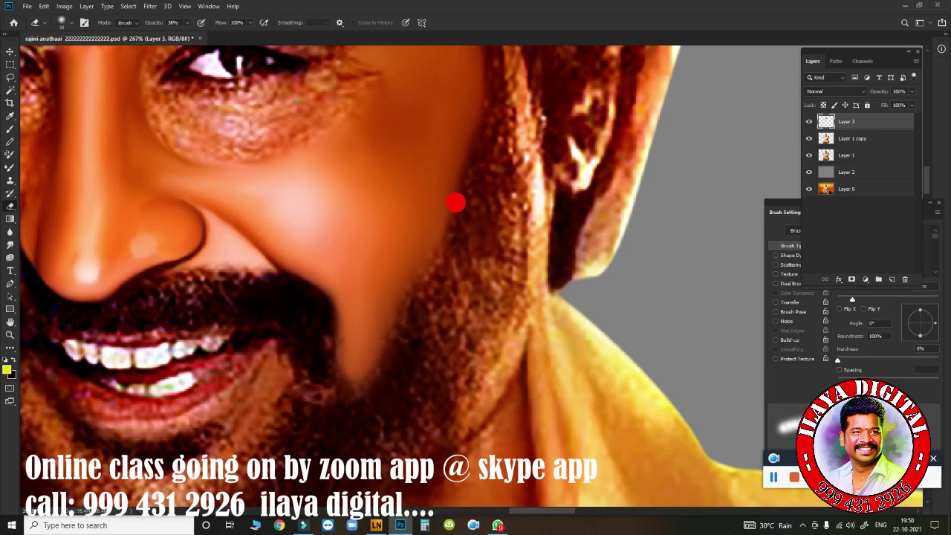
drag(455, 202, 446, 275)
Bring the forehead and eyes into view and save the portrait.
scroll(431, 341, down, 5)
scroll(384, 315, up, 6)
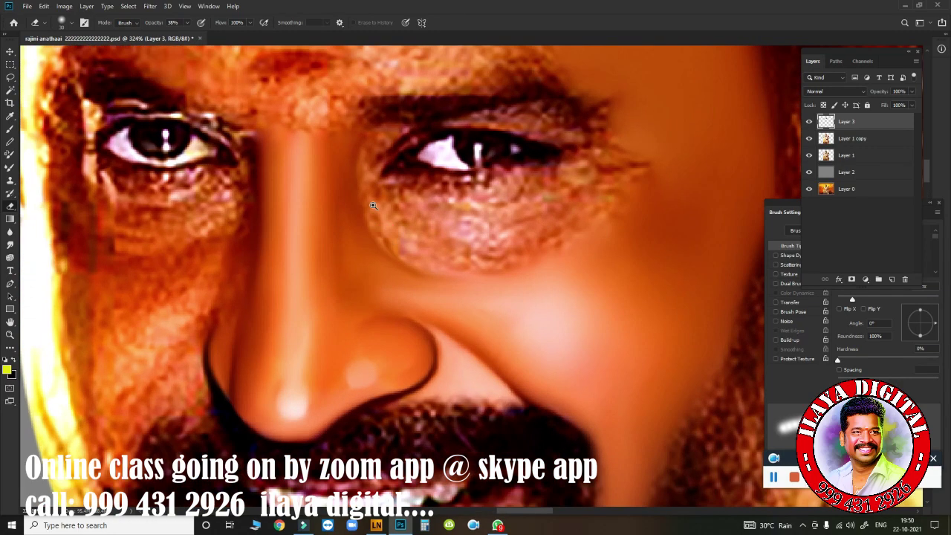
scroll(373, 205, down, 5)
drag(423, 203, 431, 476)
mouse_move(461, 186)
mouse_down()
mouse_move(486, 263)
mouse_move(446, 201)
mouse_up()
key(ctrl+s)
Smudge a smooth band across the forehead.
key(r)
scroll(460, 250, up, 1)
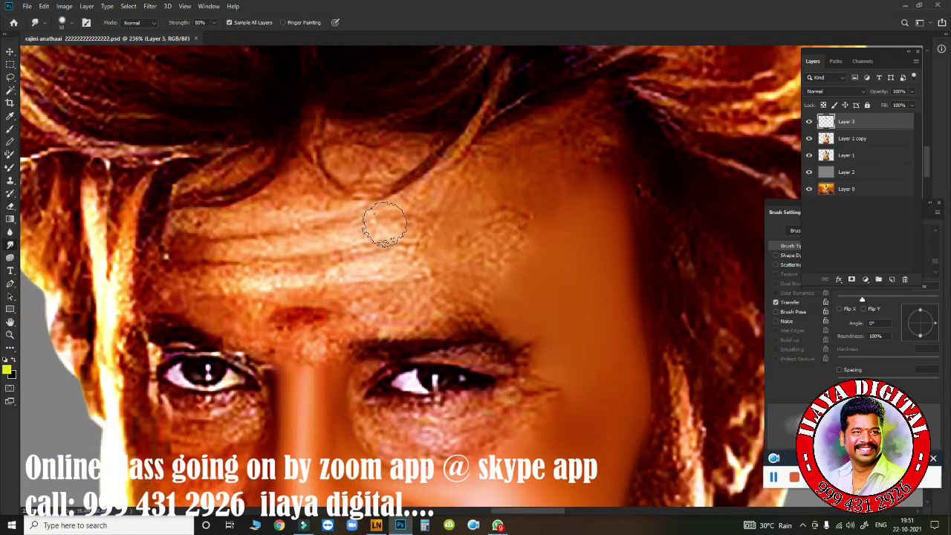
mouse_move(217, 243)
mouse_down()
mouse_move(191, 240)
mouse_move(324, 223)
mouse_move(383, 233)
mouse_up()
drag(182, 218, 335, 216)
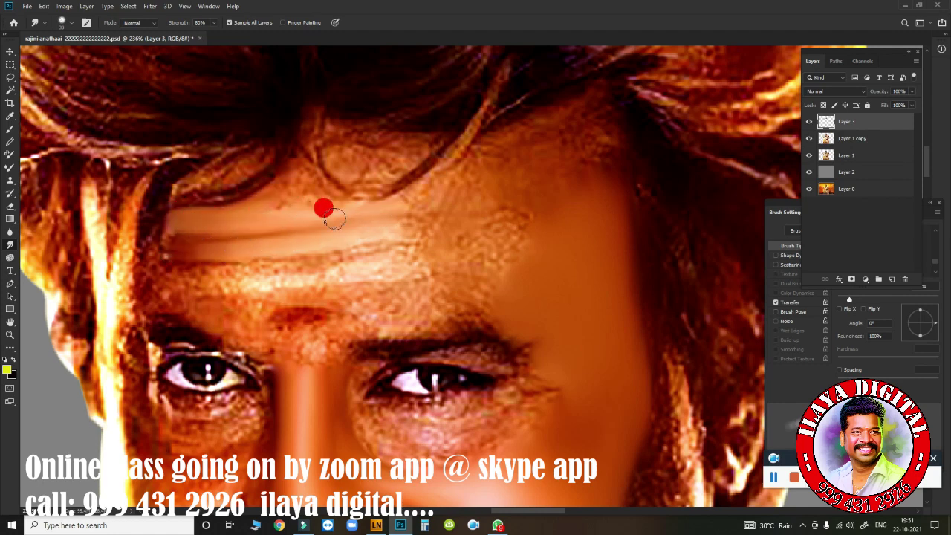
Blend the hair strands at the hairline into the forehead.
mouse_move(286, 171)
mouse_down()
mouse_move(290, 157)
mouse_move(319, 182)
mouse_move(363, 193)
mouse_move(290, 172)
mouse_move(263, 190)
mouse_move(221, 193)
mouse_move(293, 180)
mouse_up()
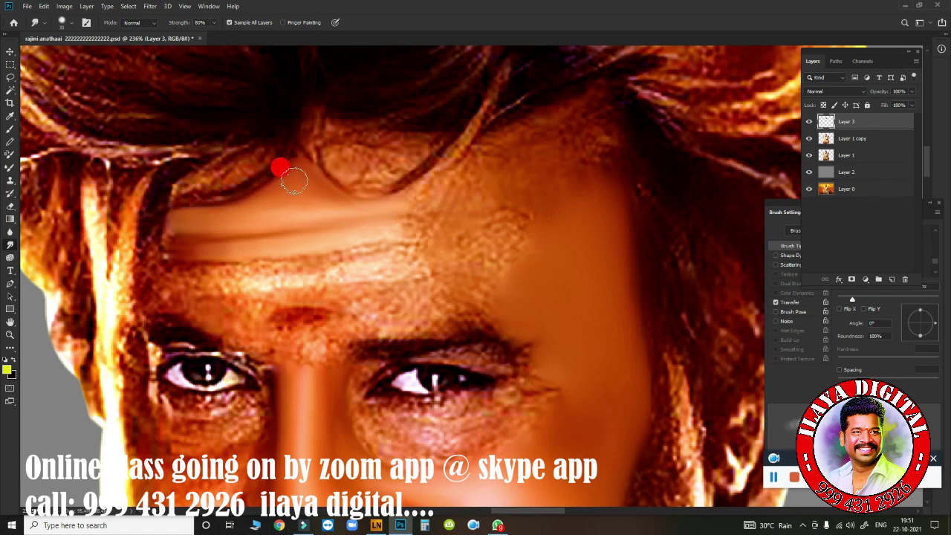
mouse_move(439, 199)
mouse_down()
mouse_move(465, 158)
mouse_move(422, 177)
mouse_move(462, 171)
mouse_move(455, 185)
mouse_up()
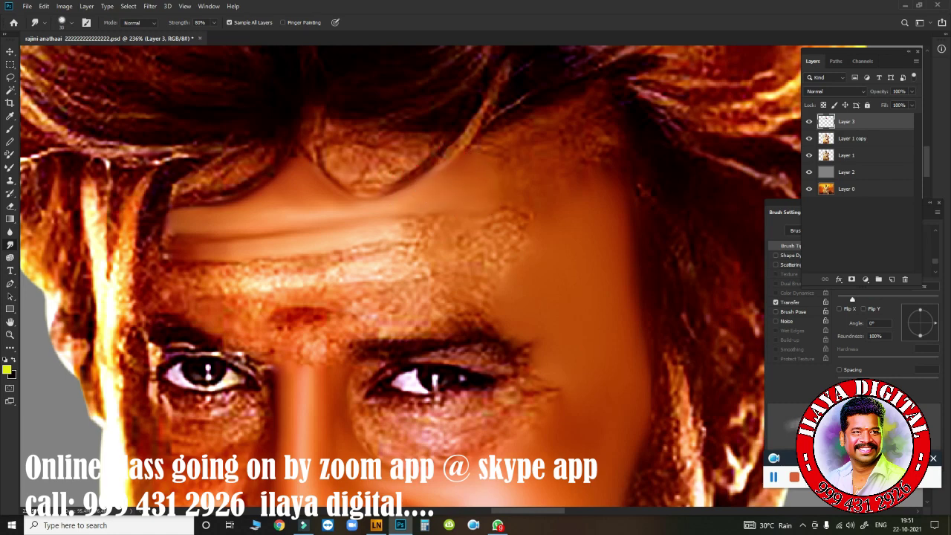
mouse_move(483, 152)
mouse_down()
mouse_move(475, 155)
mouse_move(503, 173)
mouse_move(596, 153)
mouse_move(556, 202)
mouse_move(588, 195)
mouse_move(592, 163)
mouse_move(569, 191)
mouse_move(573, 238)
mouse_move(503, 170)
mouse_move(526, 140)
mouse_move(594, 102)
mouse_move(600, 154)
mouse_move(590, 107)
mouse_move(625, 91)
mouse_move(641, 229)
mouse_up()
Smooth the forehead's right edge, the area near the hairline and the light forehead band.
drag(600, 112, 620, 324)
key(bracketright)
key(bracketright)
mouse_move(542, 186)
mouse_down()
mouse_move(572, 147)
mouse_move(457, 242)
mouse_move(487, 279)
mouse_move(548, 244)
mouse_move(494, 198)
mouse_move(516, 172)
mouse_move(589, 208)
mouse_move(473, 265)
mouse_up()
mouse_move(395, 208)
mouse_down()
mouse_move(414, 228)
mouse_move(460, 223)
mouse_up()
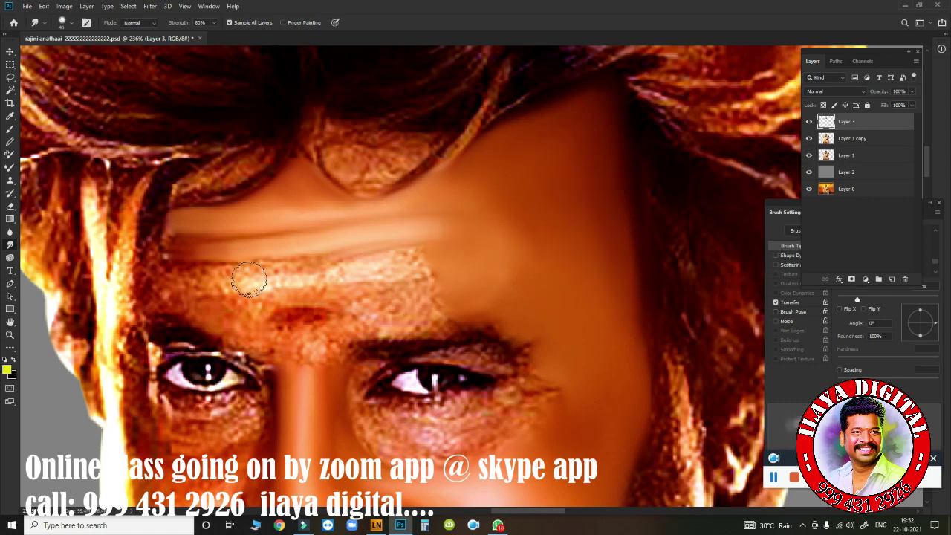
mouse_move(191, 261)
mouse_down()
mouse_move(230, 271)
mouse_move(281, 266)
mouse_move(202, 271)
mouse_up()
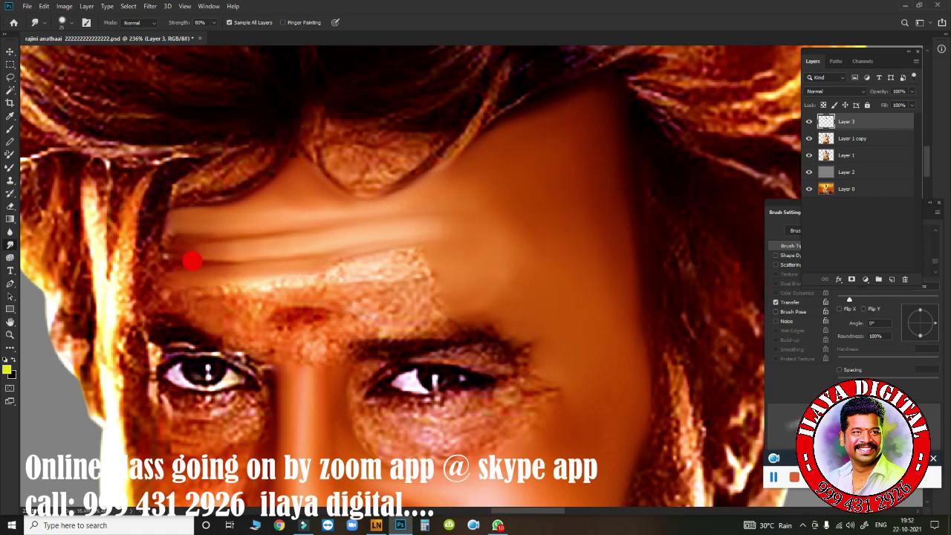
mouse_move(334, 265)
mouse_down()
mouse_move(416, 259)
mouse_move(368, 267)
mouse_move(421, 271)
mouse_up()
mouse_move(312, 278)
mouse_down()
mouse_move(252, 276)
mouse_move(320, 278)
mouse_up()
Smudge the textured skin near and just above the left brow into the forehead band.
mouse_move(209, 307)
mouse_down()
mouse_move(165, 296)
mouse_move(185, 305)
mouse_up()
drag(243, 306, 232, 318)
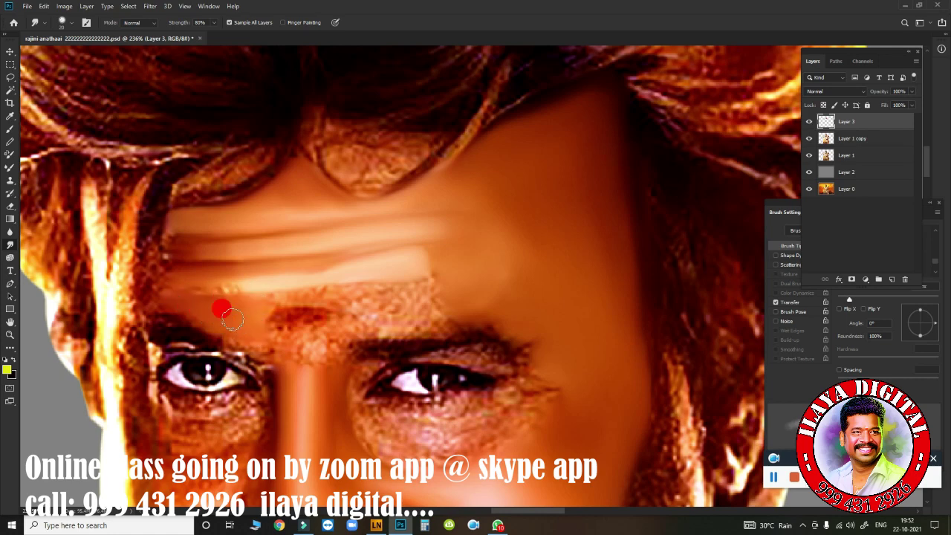
mouse_move(190, 290)
mouse_down()
mouse_move(251, 286)
mouse_move(240, 300)
mouse_move(173, 274)
mouse_move(245, 285)
mouse_up()
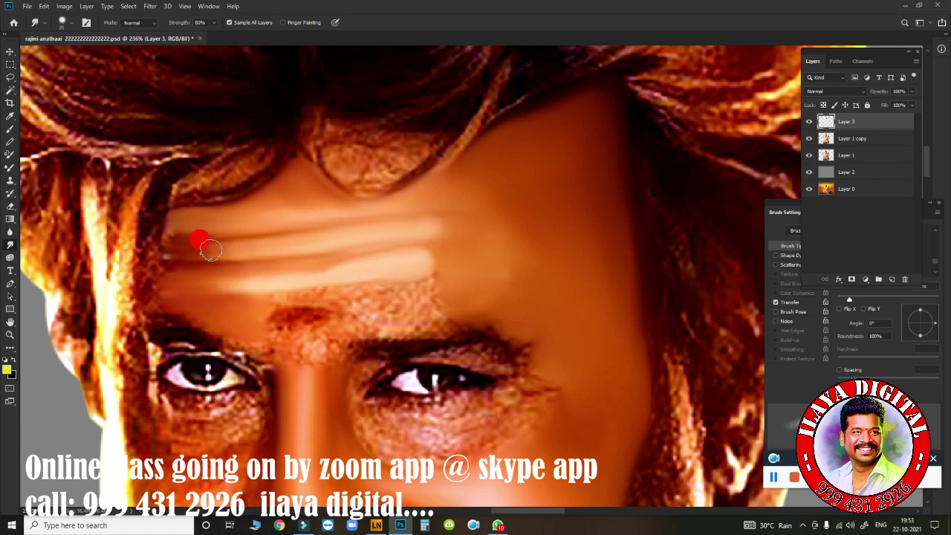
mouse_move(210, 250)
mouse_down()
mouse_move(168, 218)
mouse_move(323, 220)
mouse_up()
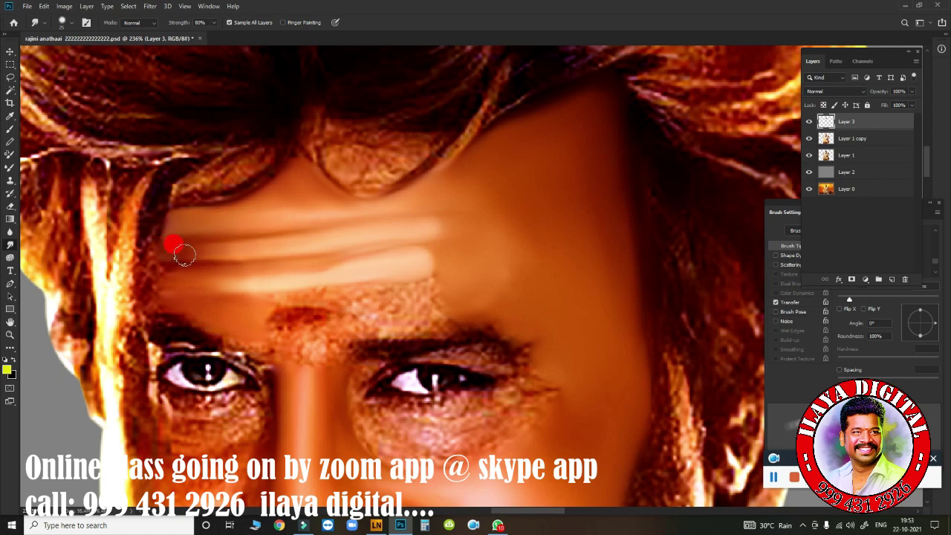
mouse_move(184, 255)
mouse_down()
mouse_move(165, 277)
mouse_move(185, 270)
mouse_move(223, 287)
mouse_up()
click(301, 295)
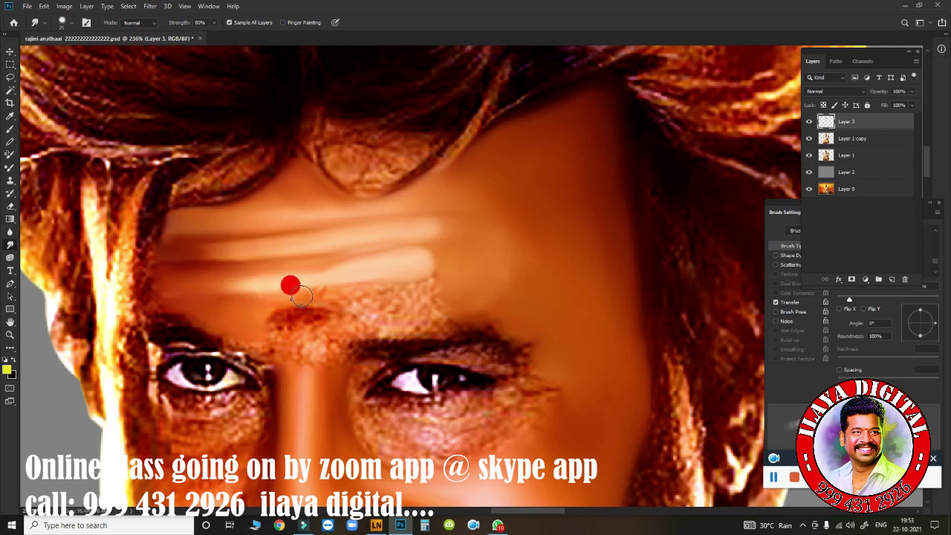
drag(300, 295, 307, 297)
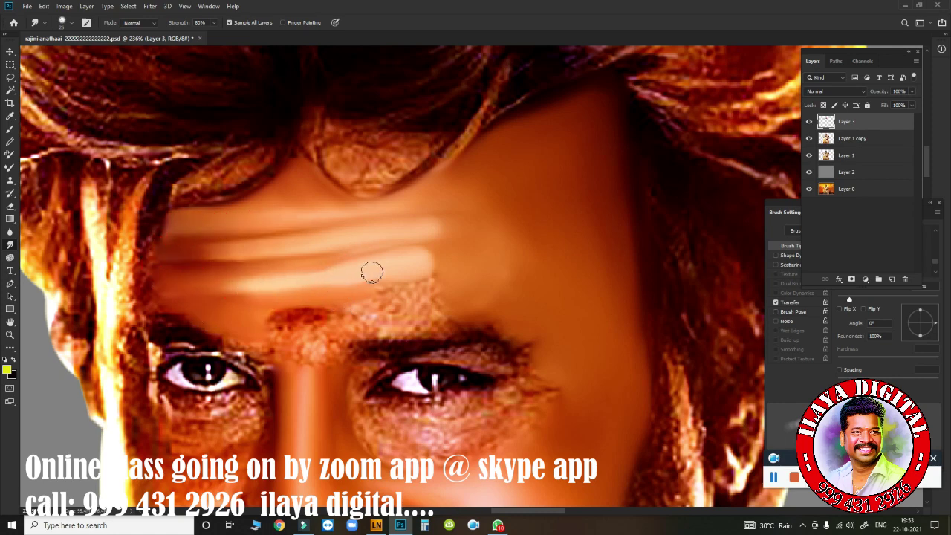
drag(371, 272, 254, 270)
mouse_move(393, 278)
mouse_down()
mouse_move(334, 299)
mouse_move(423, 282)
mouse_move(409, 275)
mouse_move(433, 296)
mouse_move(394, 315)
mouse_move(344, 316)
mouse_move(420, 321)
mouse_move(431, 280)
mouse_up()
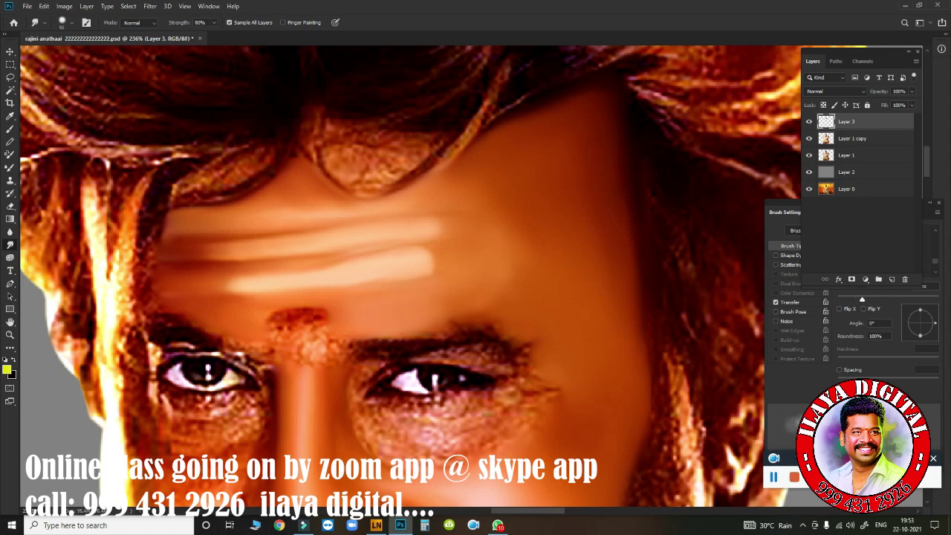
Blend the upper forehead streaks, the skin above the eyebrow and around the tilak.
key(bracketright)
key(bracketright)
key(bracketright)
drag(477, 230, 453, 244)
key(bracketleft)
key(bracketleft)
mouse_move(355, 246)
mouse_down()
mouse_move(414, 236)
mouse_move(334, 271)
mouse_move(234, 281)
mouse_move(242, 245)
mouse_move(434, 231)
mouse_up()
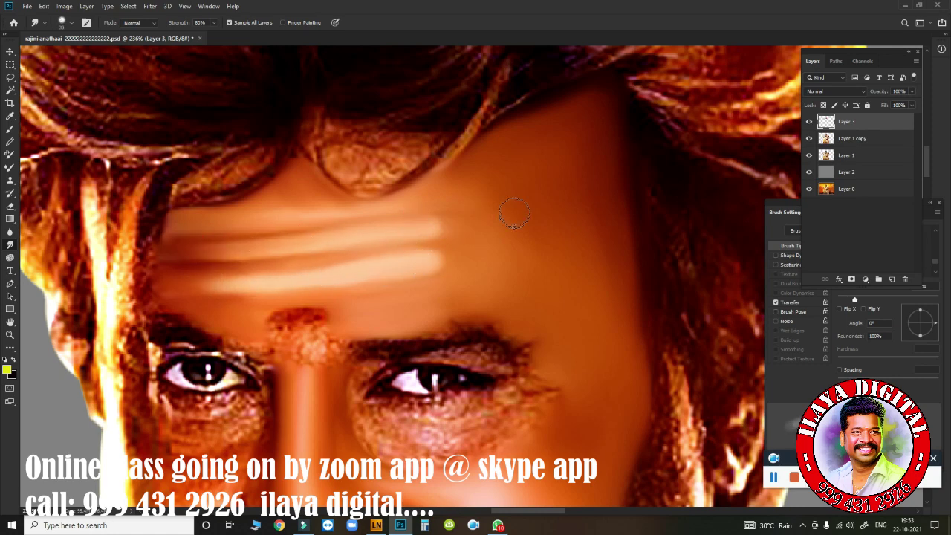
drag(431, 301, 421, 312)
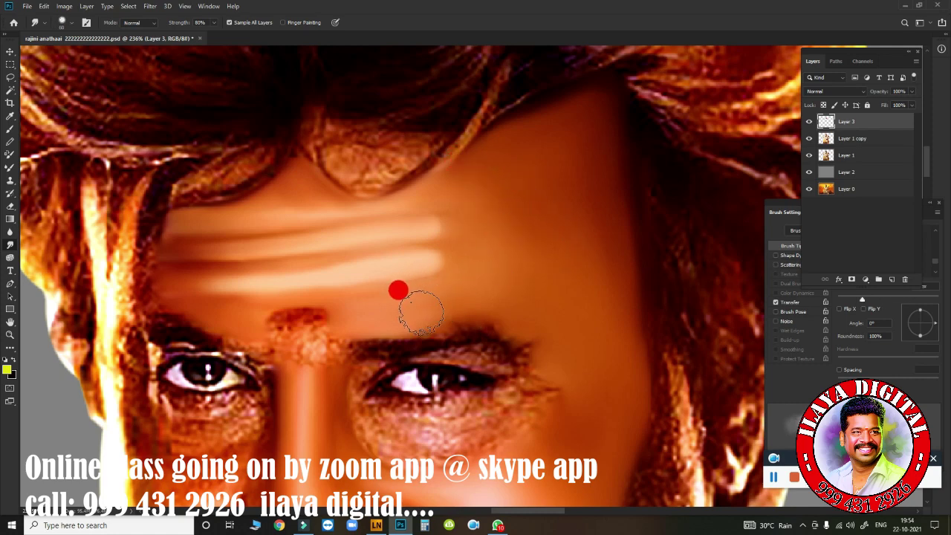
mouse_move(242, 344)
mouse_down()
mouse_move(257, 334)
mouse_move(305, 338)
mouse_up()
Smudge the textured skin on the brow bridge down onto the top of the nose.
key(b)
scroll(388, 312, up, 2)
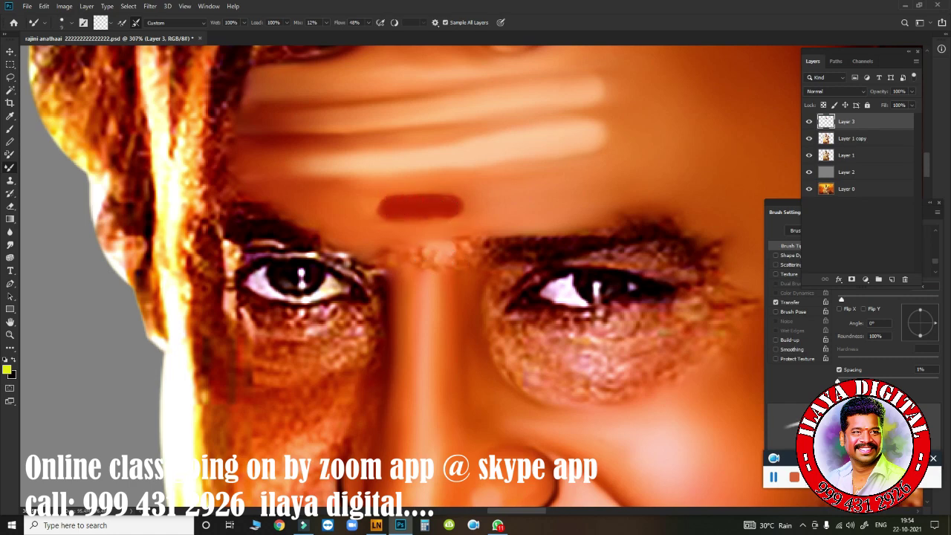
key(r)
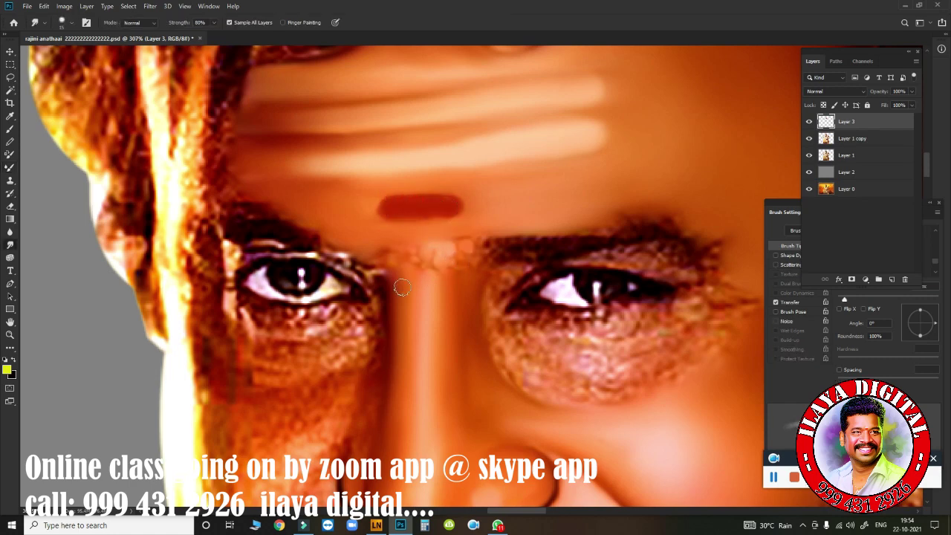
drag(383, 257, 413, 259)
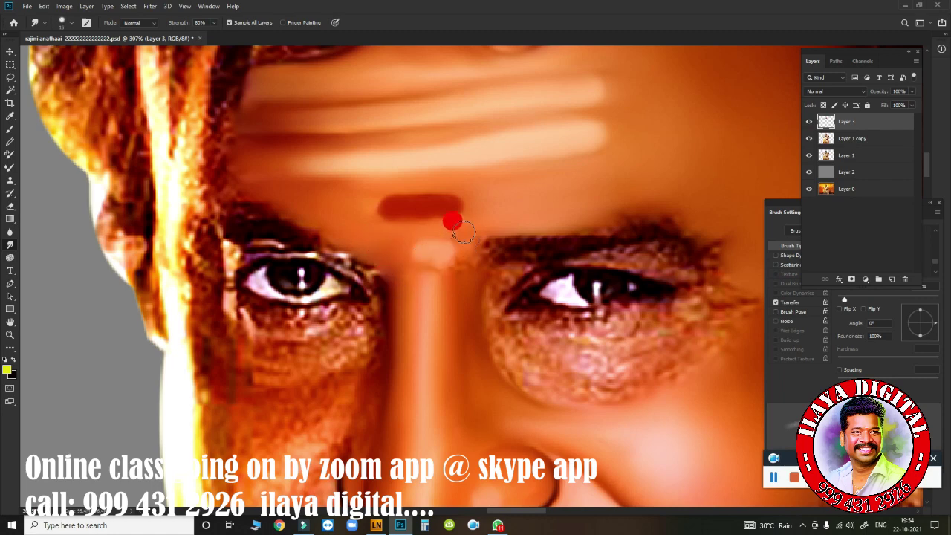
drag(470, 254, 467, 264)
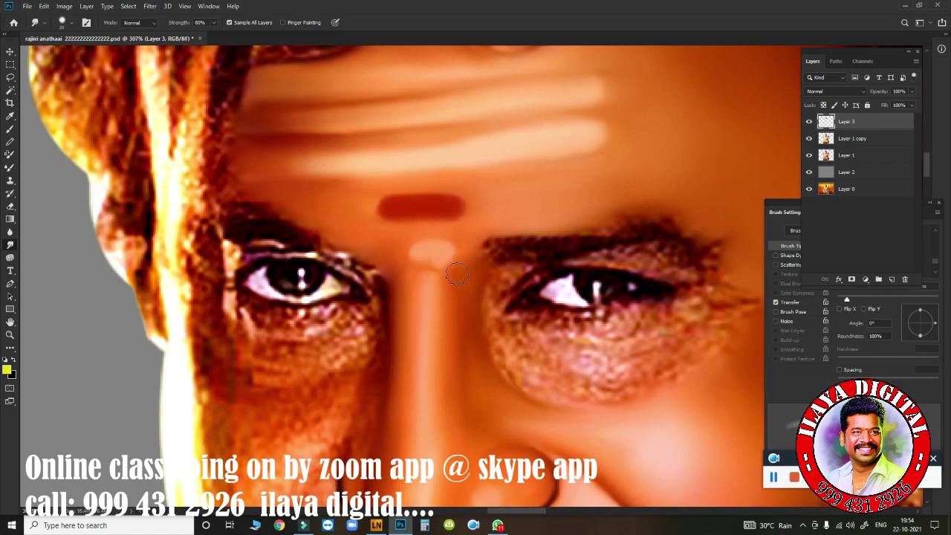
Smudge the skin under the right-hand eye and along the nose bridge.
scroll(433, 299, down, 5)
scroll(450, 308, up, 2)
scroll(419, 278, up, 3)
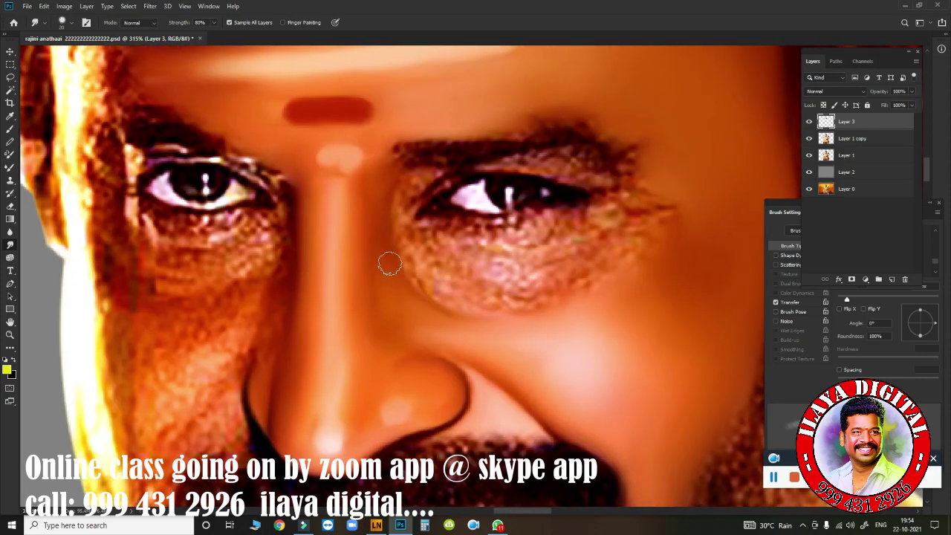
drag(398, 294, 484, 304)
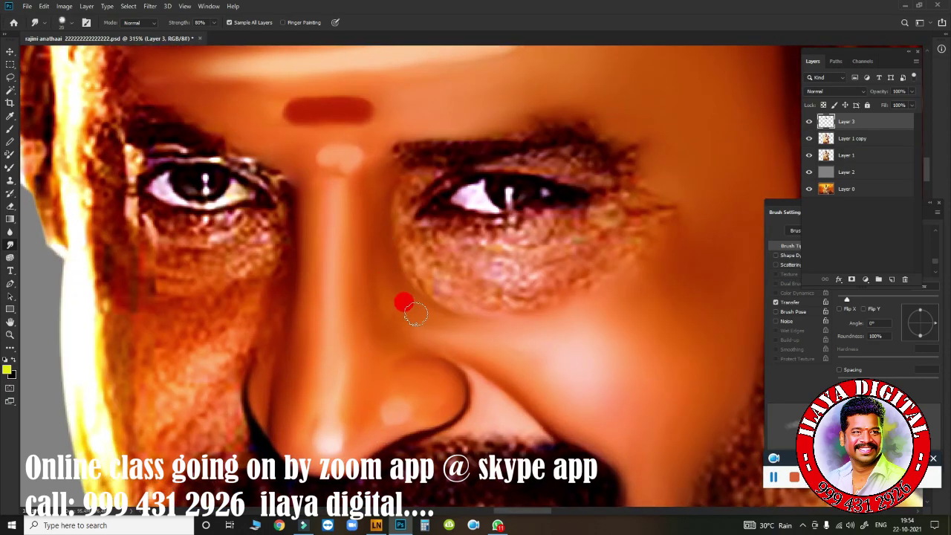
drag(354, 223, 349, 196)
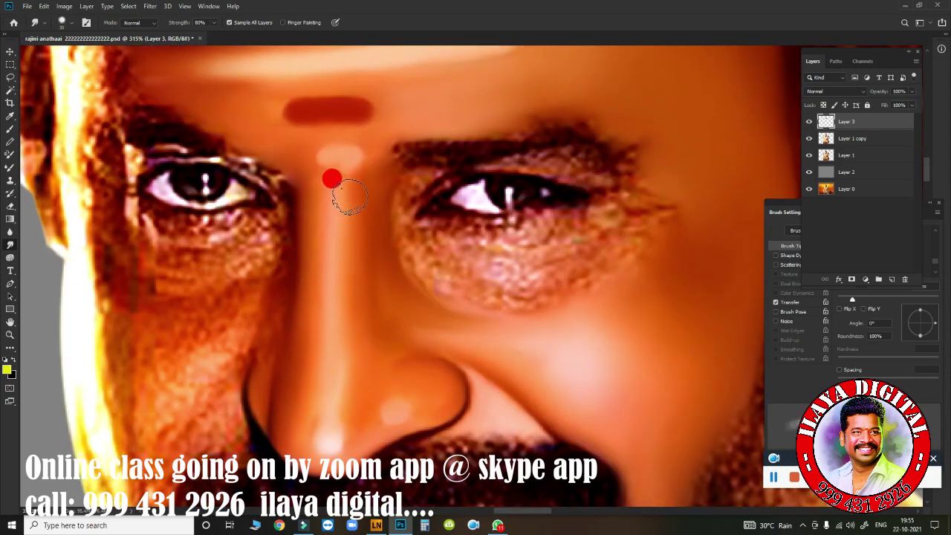
drag(393, 277, 379, 254)
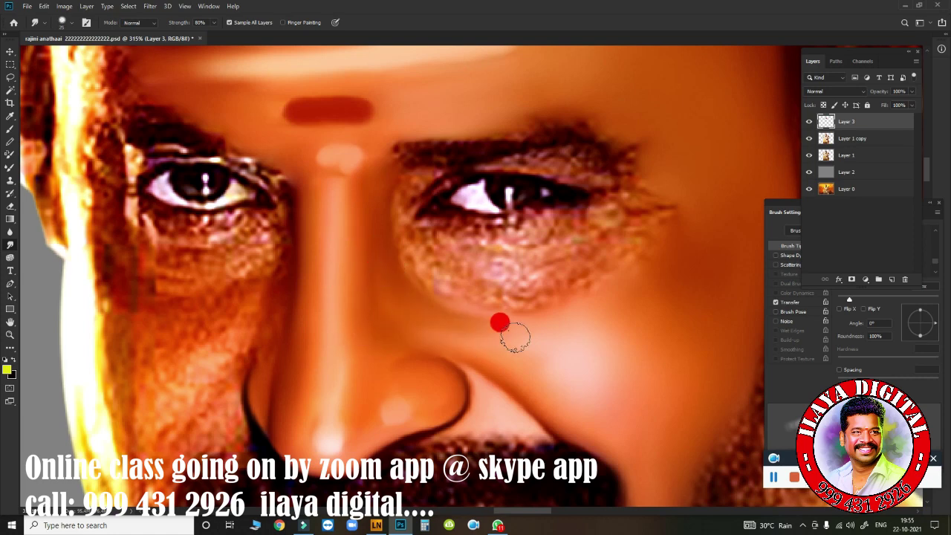
mouse_move(380, 361)
mouse_down()
mouse_move(385, 317)
mouse_move(375, 350)
mouse_move(356, 270)
mouse_move(366, 274)
mouse_up()
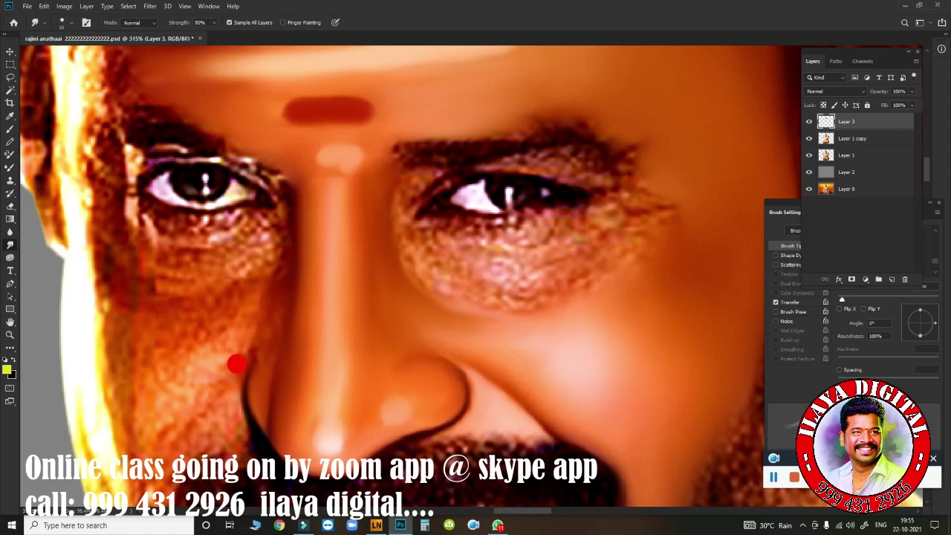
Smooth the cheek and lower cheek skin with smudge strokes.
mouse_move(236, 363)
mouse_down()
mouse_move(187, 425)
mouse_move(195, 408)
mouse_move(214, 410)
mouse_move(234, 417)
mouse_move(238, 437)
mouse_up()
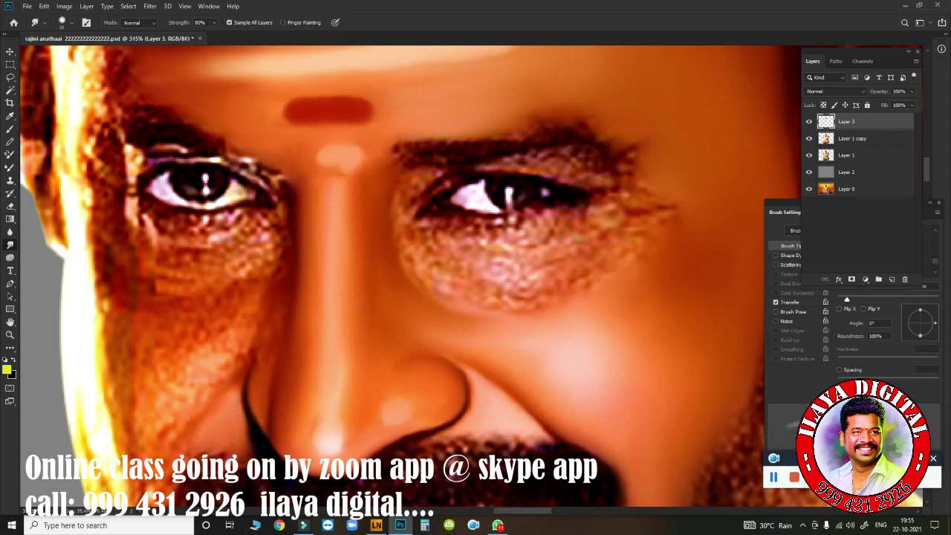
mouse_move(171, 437)
mouse_down()
mouse_move(142, 403)
mouse_move(165, 441)
mouse_up()
mouse_move(148, 388)
mouse_down()
mouse_move(132, 388)
mouse_move(167, 379)
mouse_up()
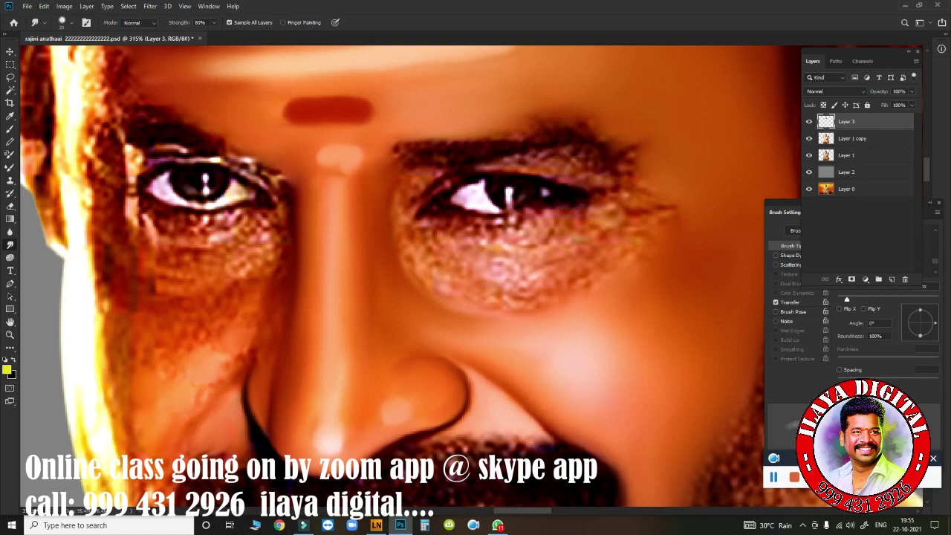
drag(268, 327, 408, 204)
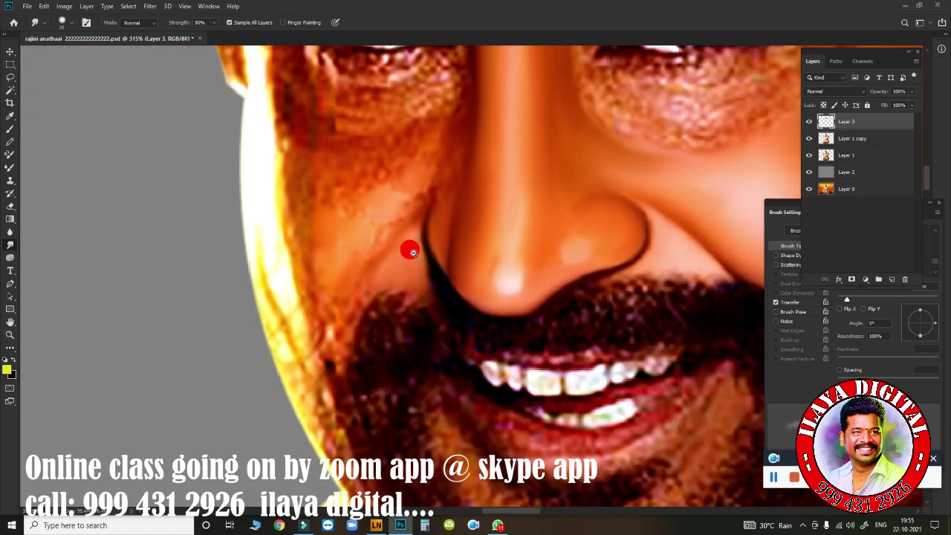
Smudge the cheek beside the nostril and along the beard edge into smooth skin.
scroll(412, 251, up, 1)
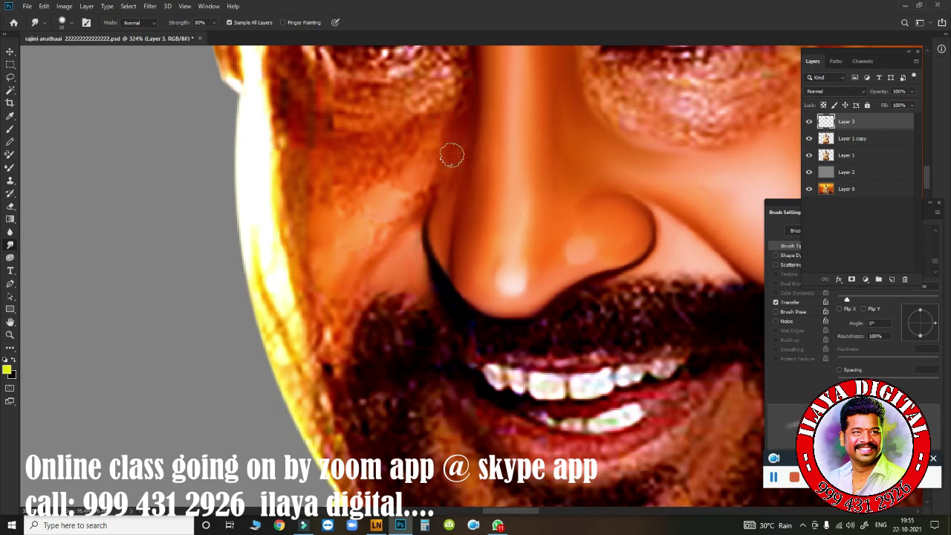
mouse_move(452, 154)
mouse_down()
mouse_move(435, 206)
mouse_move(403, 195)
mouse_move(382, 219)
mouse_move(403, 195)
mouse_move(382, 236)
mouse_move(417, 253)
mouse_move(425, 206)
mouse_up()
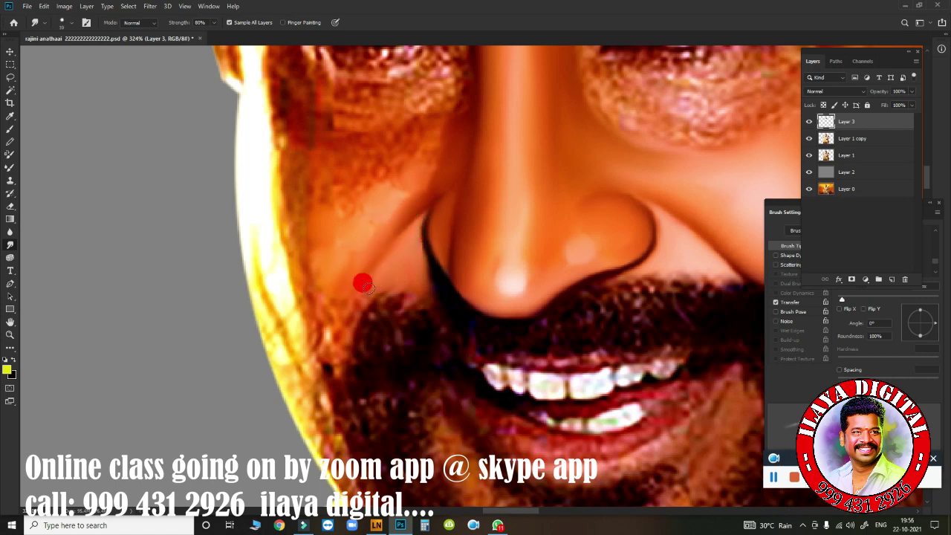
drag(363, 284, 414, 276)
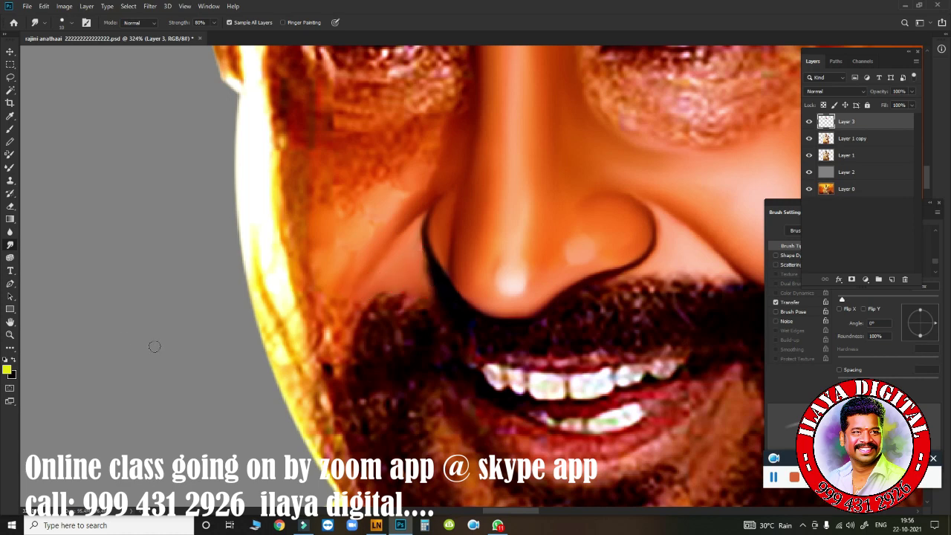
mouse_move(294, 262)
mouse_down()
mouse_move(274, 199)
mouse_move(278, 142)
mouse_move(297, 304)
mouse_move(284, 323)
mouse_move(320, 308)
mouse_move(331, 335)
mouse_move(365, 294)
mouse_move(339, 265)
mouse_move(330, 219)
mouse_move(330, 229)
mouse_move(303, 221)
mouse_up()
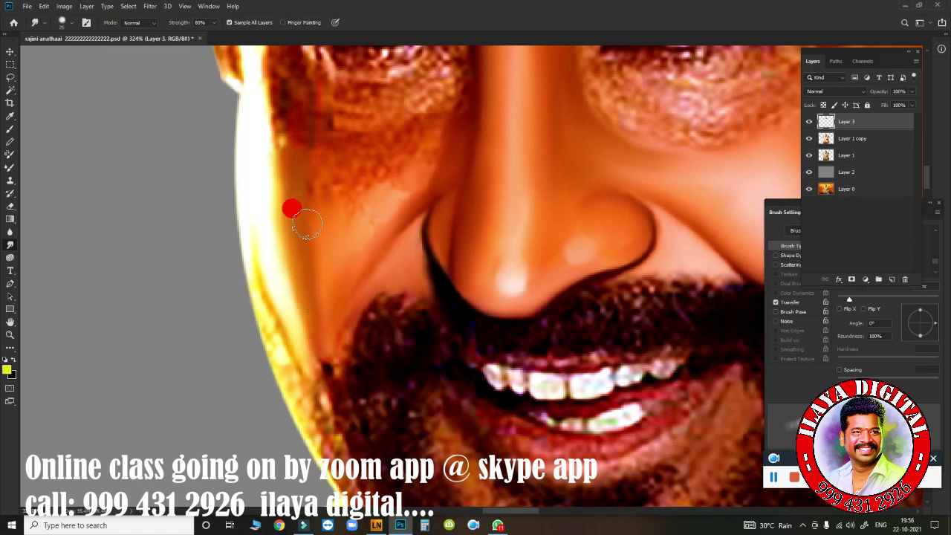
mouse_move(319, 272)
mouse_down()
mouse_move(329, 276)
mouse_move(450, 141)
mouse_up()
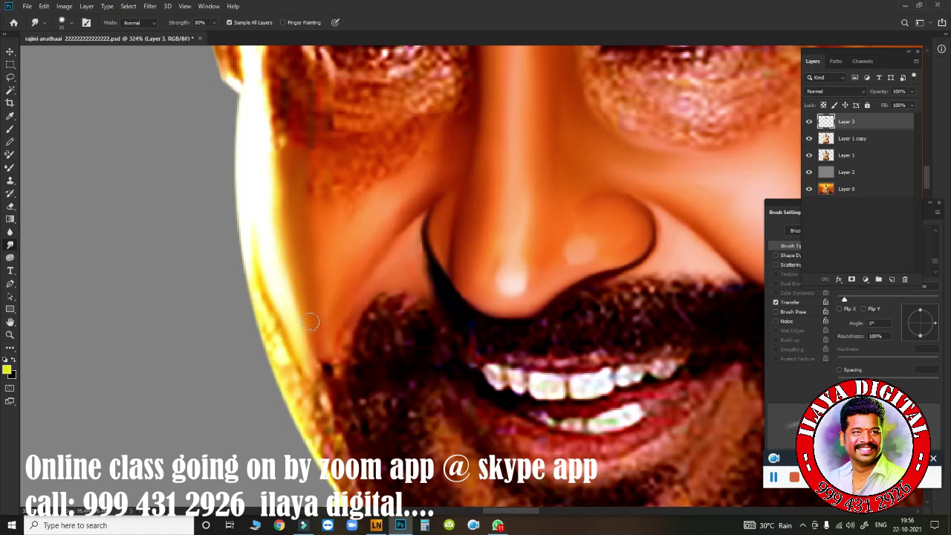
mouse_move(359, 290)
mouse_down()
mouse_move(334, 325)
mouse_move(310, 270)
mouse_move(301, 329)
mouse_move(404, 284)
mouse_move(456, 320)
mouse_move(482, 312)
mouse_move(452, 314)
mouse_move(484, 314)
mouse_move(426, 314)
mouse_move(468, 322)
mouse_move(465, 268)
mouse_move(322, 293)
mouse_move(388, 299)
mouse_move(384, 325)
mouse_move(403, 295)
mouse_move(344, 267)
mouse_move(374, 276)
mouse_move(438, 231)
mouse_up()
Save the portrait, then smudge the upper eyelid and the eyebrow's inner end.
key(ctrl+s)
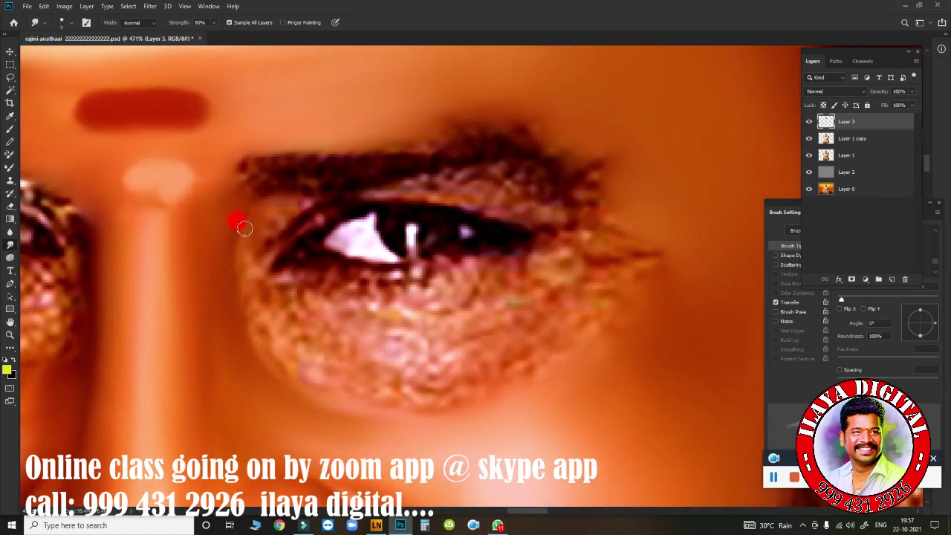
mouse_move(245, 228)
mouse_down()
mouse_move(304, 198)
mouse_move(242, 256)
mouse_move(348, 183)
mouse_move(307, 194)
mouse_up()
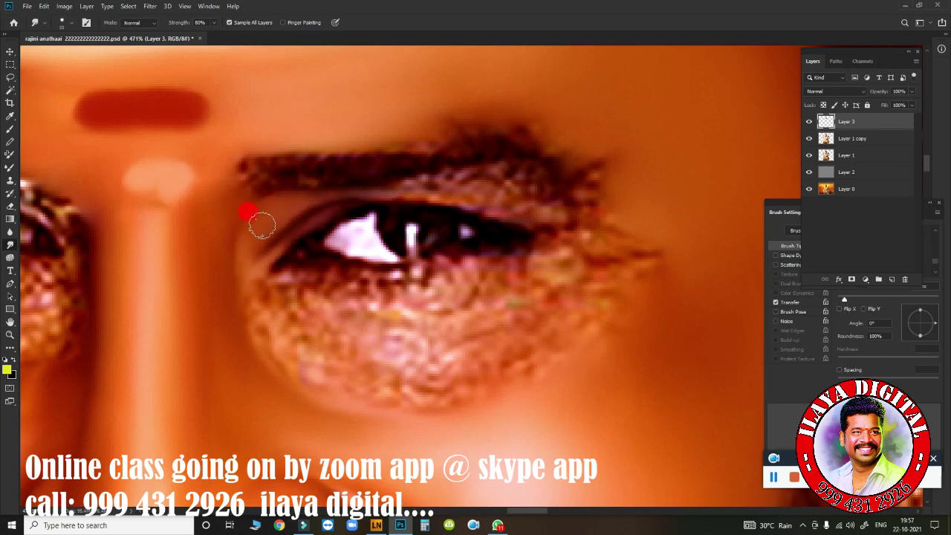
mouse_move(394, 196)
mouse_down()
mouse_move(529, 193)
mouse_move(482, 174)
mouse_move(394, 182)
mouse_move(501, 213)
mouse_move(387, 197)
mouse_move(290, 202)
mouse_move(256, 246)
mouse_move(323, 211)
mouse_move(257, 248)
mouse_move(354, 203)
mouse_move(519, 238)
mouse_move(545, 201)
mouse_move(527, 178)
mouse_move(554, 203)
mouse_move(609, 181)
mouse_move(601, 287)
mouse_move(633, 287)
mouse_move(620, 212)
mouse_move(614, 234)
mouse_move(577, 205)
mouse_move(596, 188)
mouse_move(631, 242)
mouse_move(587, 319)
mouse_up()
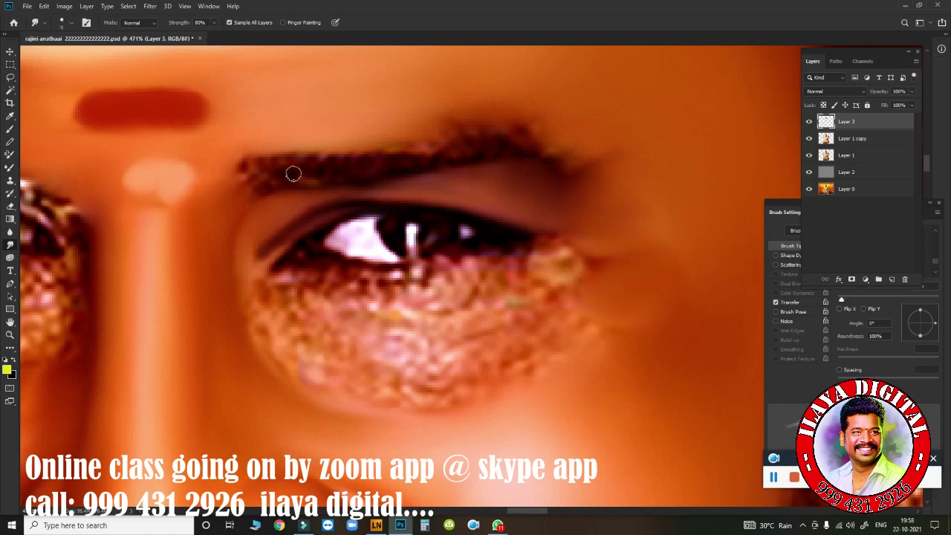
click(835, 371)
mouse_move(264, 175)
mouse_down()
mouse_move(234, 162)
mouse_move(279, 173)
mouse_move(241, 208)
mouse_up()
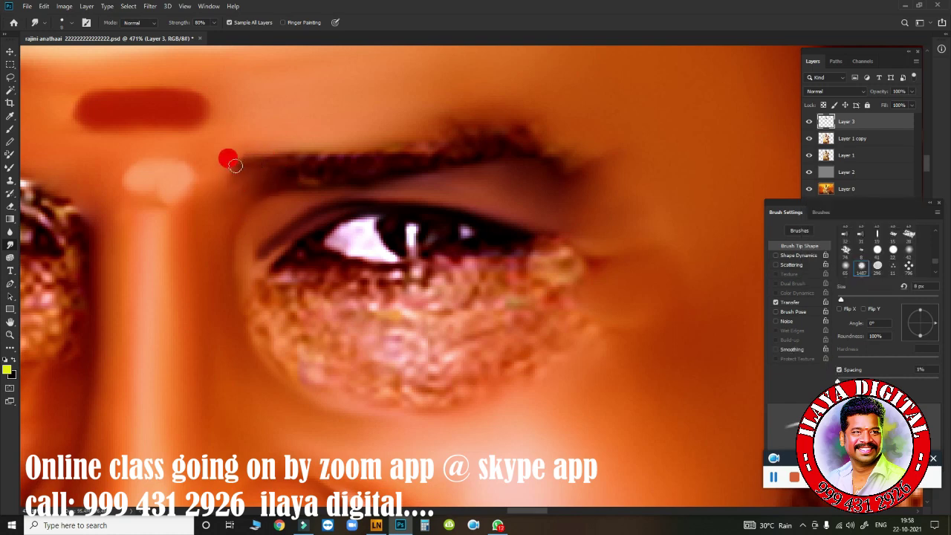
mouse_move(235, 165)
mouse_down()
mouse_move(308, 158)
mouse_move(236, 158)
mouse_move(259, 175)
mouse_move(254, 201)
mouse_up()
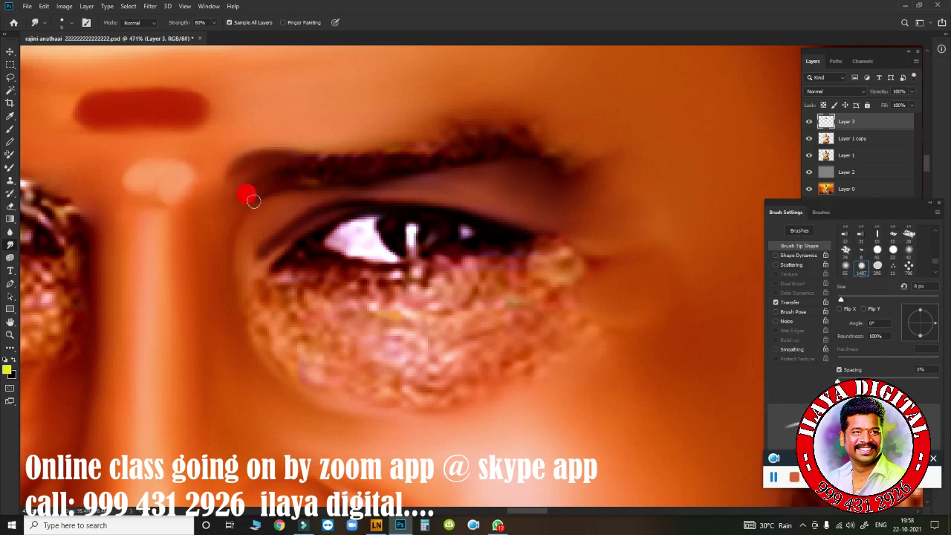
Smooth the eyebrow along its length, upper edge and tail with long smudge strokes.
mouse_move(314, 173)
mouse_down()
mouse_move(316, 145)
mouse_move(325, 156)
mouse_move(316, 144)
mouse_move(424, 154)
mouse_move(424, 140)
mouse_move(465, 131)
mouse_move(531, 144)
mouse_move(539, 171)
mouse_move(562, 164)
mouse_move(524, 132)
mouse_move(491, 147)
mouse_move(349, 150)
mouse_up()
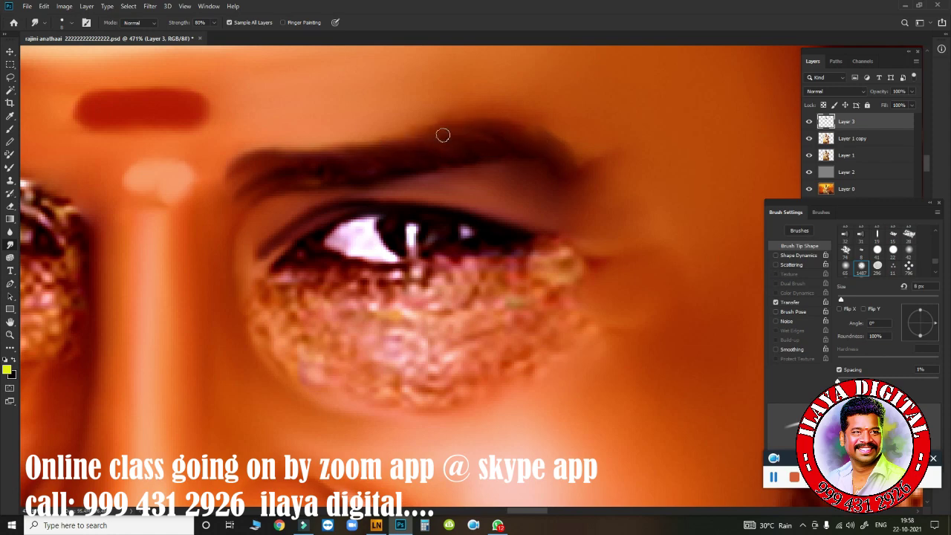
mouse_move(443, 135)
mouse_down()
mouse_move(282, 136)
mouse_move(258, 151)
mouse_move(262, 195)
mouse_move(329, 168)
mouse_move(276, 146)
mouse_move(300, 148)
mouse_move(238, 160)
mouse_up()
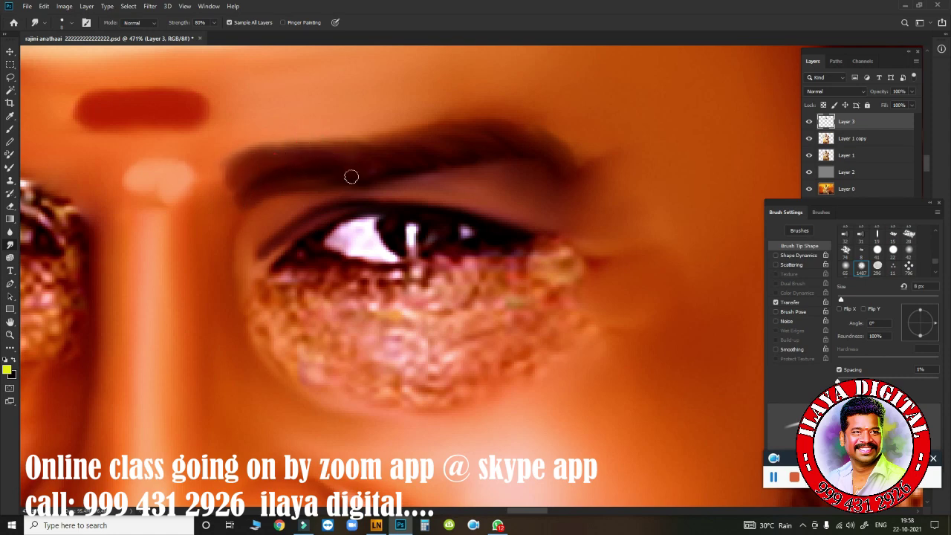
drag(352, 177, 461, 164)
mouse_move(262, 196)
mouse_down()
mouse_move(303, 160)
mouse_move(377, 168)
mouse_move(509, 141)
mouse_move(456, 133)
mouse_move(301, 152)
mouse_up()
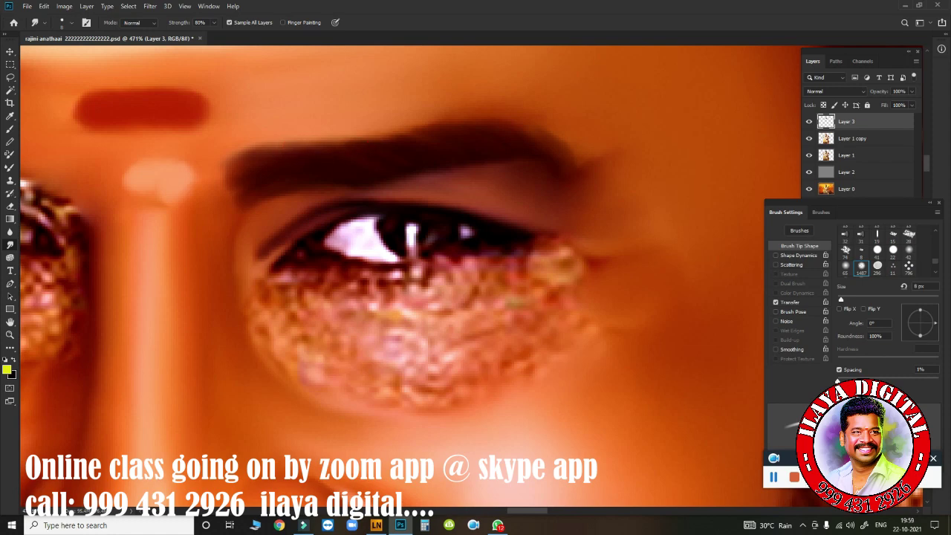
mouse_move(390, 135)
mouse_down()
mouse_move(356, 140)
mouse_move(482, 130)
mouse_up()
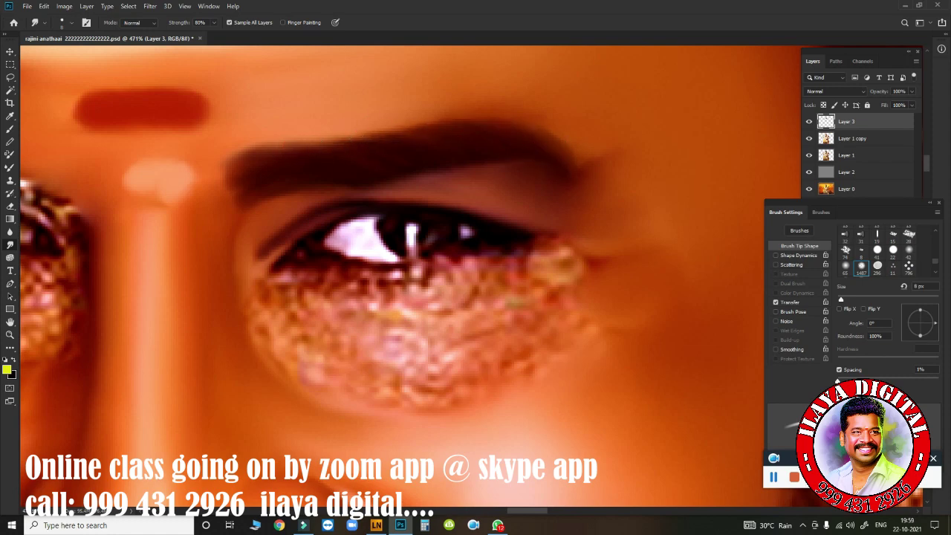
mouse_move(573, 170)
mouse_down()
mouse_move(500, 119)
mouse_move(341, 127)
mouse_move(266, 155)
mouse_move(242, 208)
mouse_up()
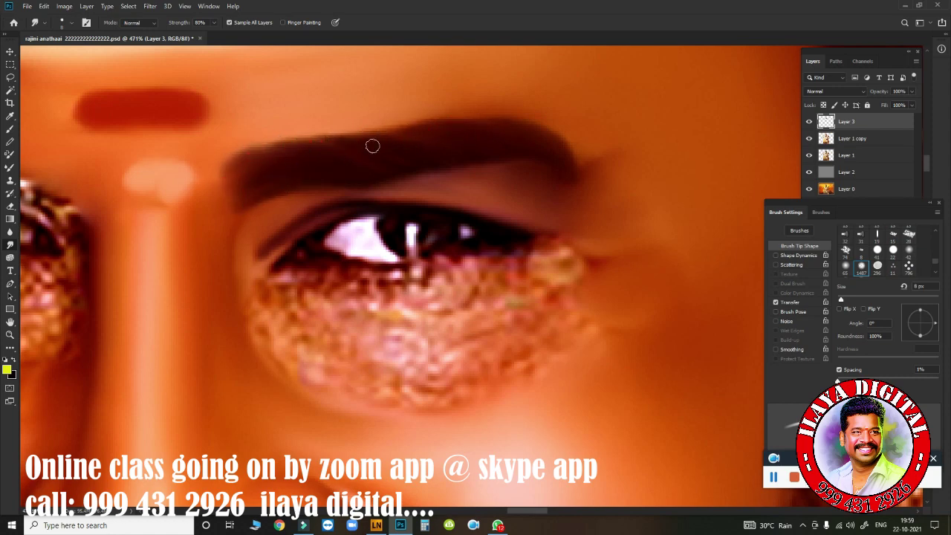
mouse_move(372, 145)
mouse_down()
mouse_move(250, 146)
mouse_move(268, 158)
mouse_up()
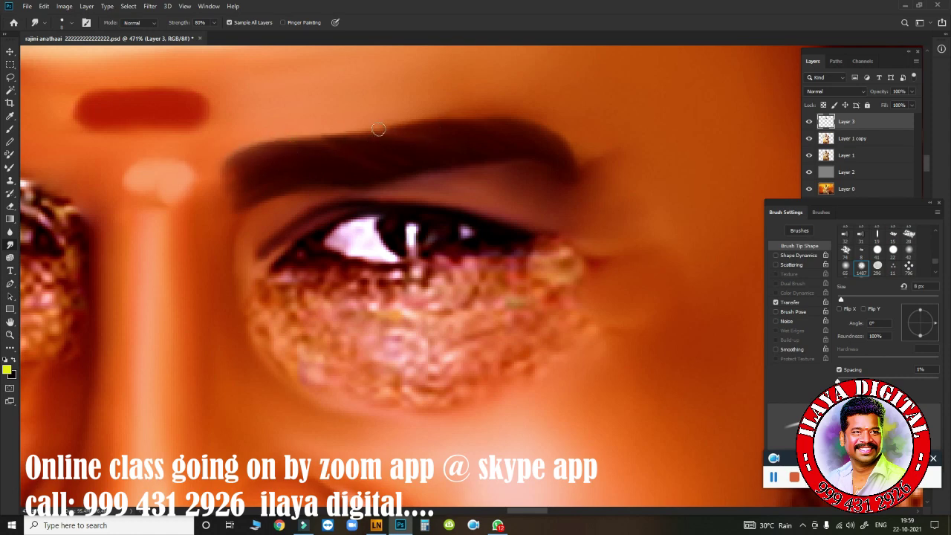
drag(378, 129, 403, 136)
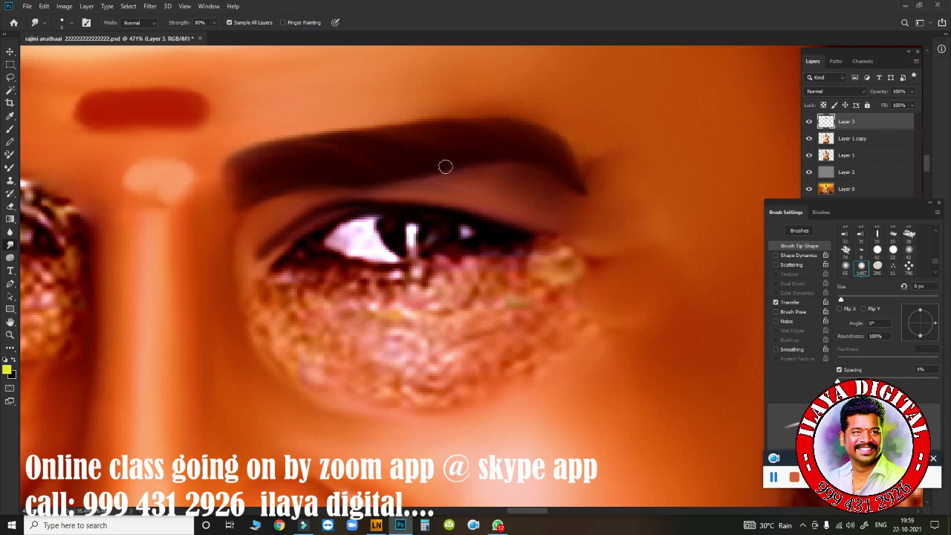
mouse_move(468, 162)
mouse_down()
mouse_move(560, 181)
mouse_move(559, 143)
mouse_move(223, 185)
mouse_up()
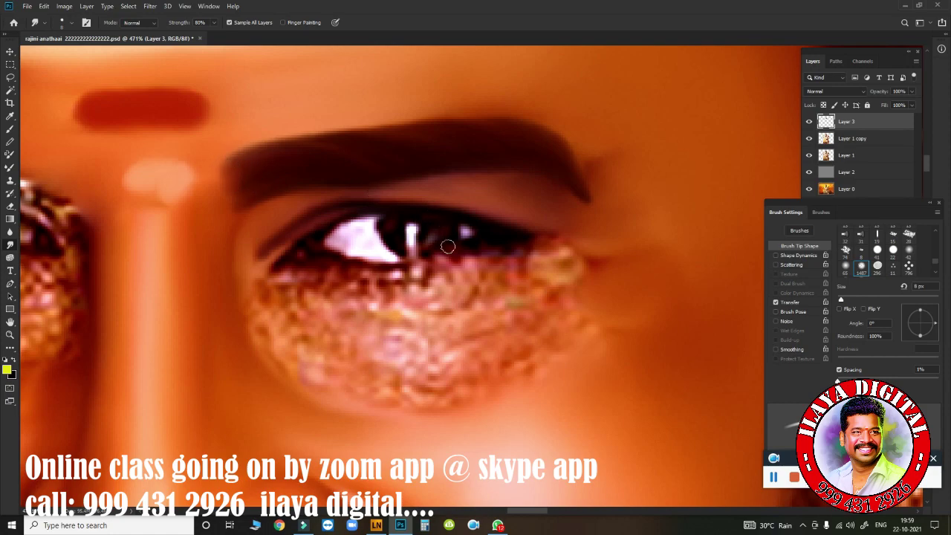
drag(448, 247, 371, 312)
mouse_move(344, 344)
mouse_down()
mouse_move(408, 186)
mouse_move(391, 248)
mouse_up()
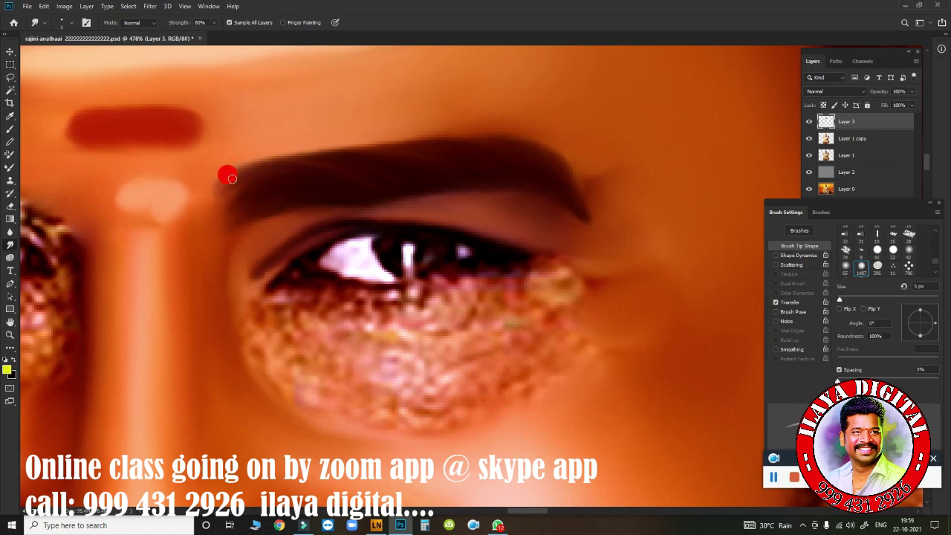
Smudge the eyebrow's upper edge smooth from its left end to its outer end.
drag(232, 178, 289, 168)
mouse_move(232, 212)
mouse_down()
mouse_move(294, 150)
mouse_move(424, 136)
mouse_move(344, 163)
mouse_move(305, 159)
mouse_up()
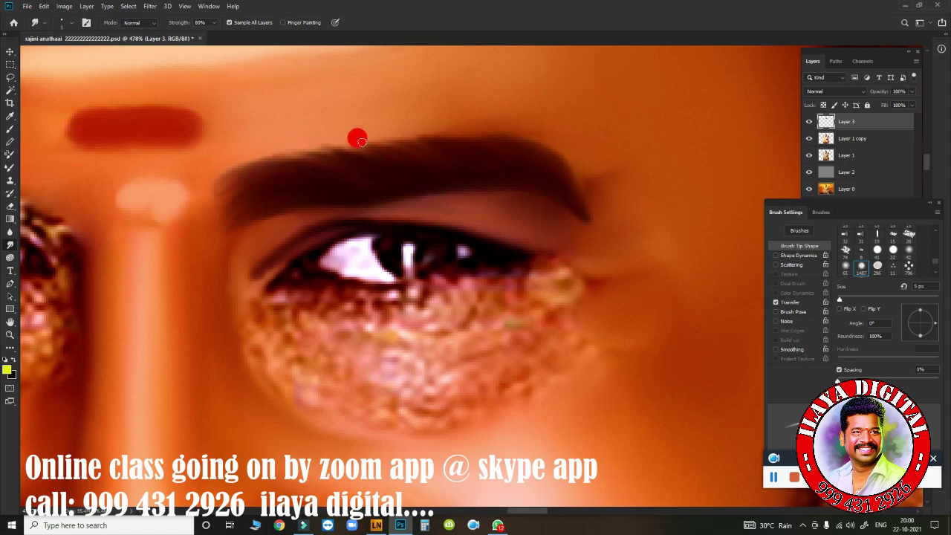
drag(361, 142, 540, 148)
click(466, 136)
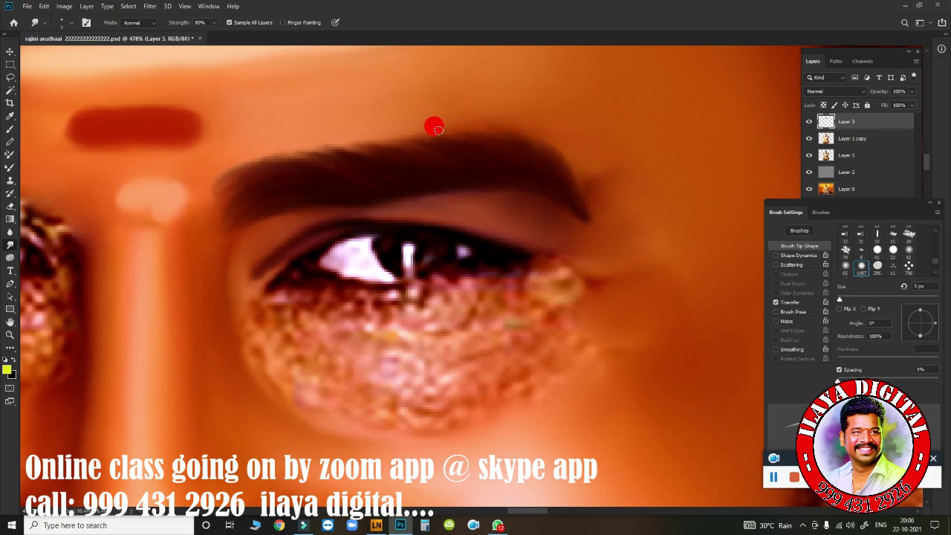
drag(420, 146, 435, 141)
drag(379, 151, 295, 152)
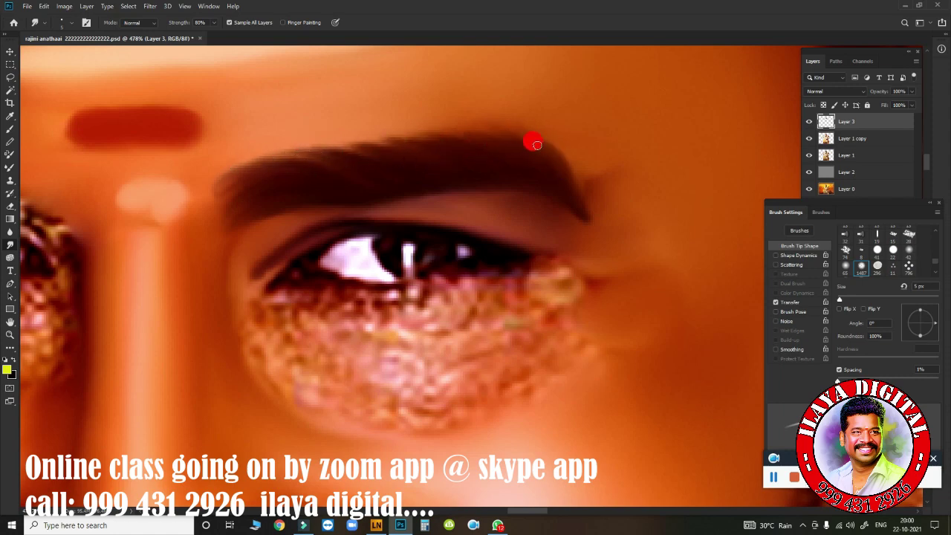
drag(373, 138, 280, 167)
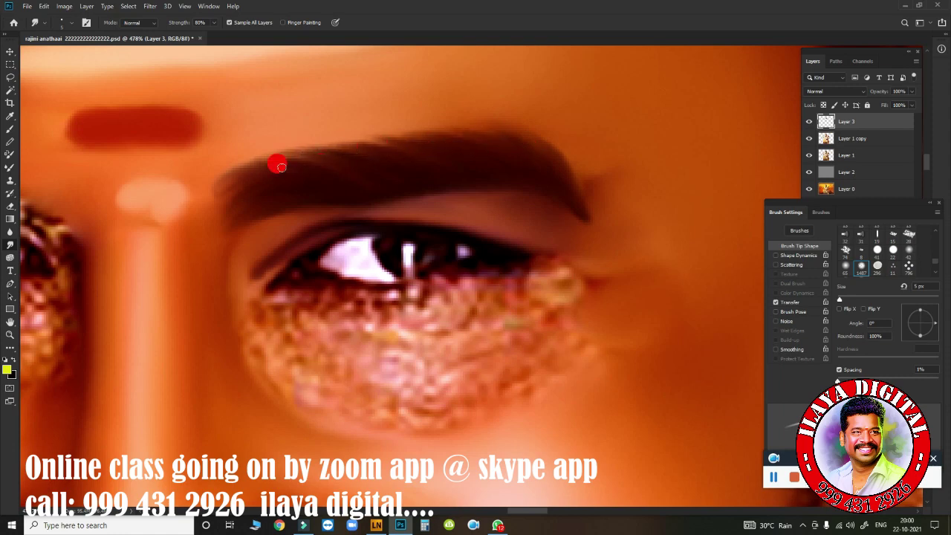
Blend the brow tip and, with a larger brush, the eyebrow's lower edge.
drag(543, 154, 584, 159)
key(bracketright)
key(bracketright)
key(bracketright)
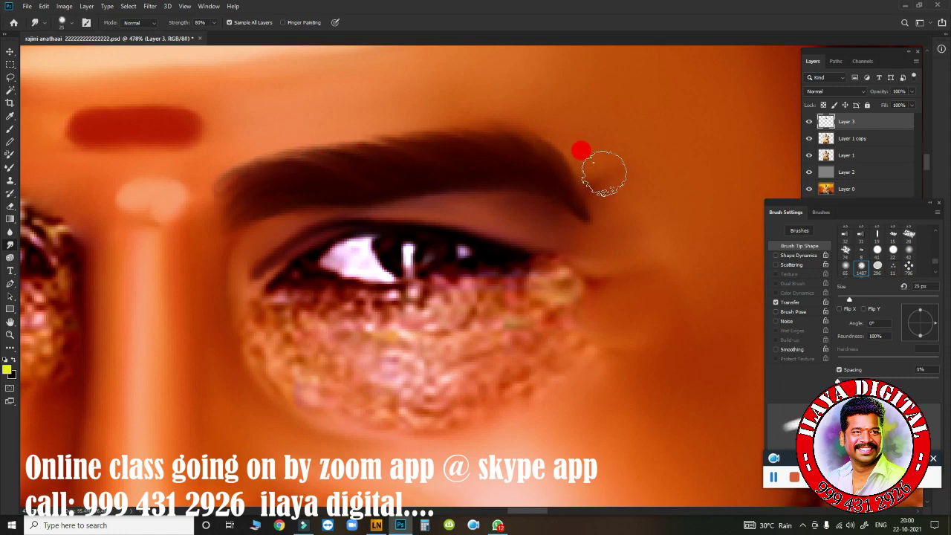
mouse_move(378, 210)
mouse_down()
mouse_move(388, 195)
mouse_move(507, 194)
mouse_move(543, 213)
mouse_move(446, 185)
mouse_move(247, 226)
mouse_move(224, 186)
mouse_up()
key(bracketleft)
key(bracketleft)
Soften the eyebrow's outer tip and upper edge with short smudge strokes.
key(ctrl+0)
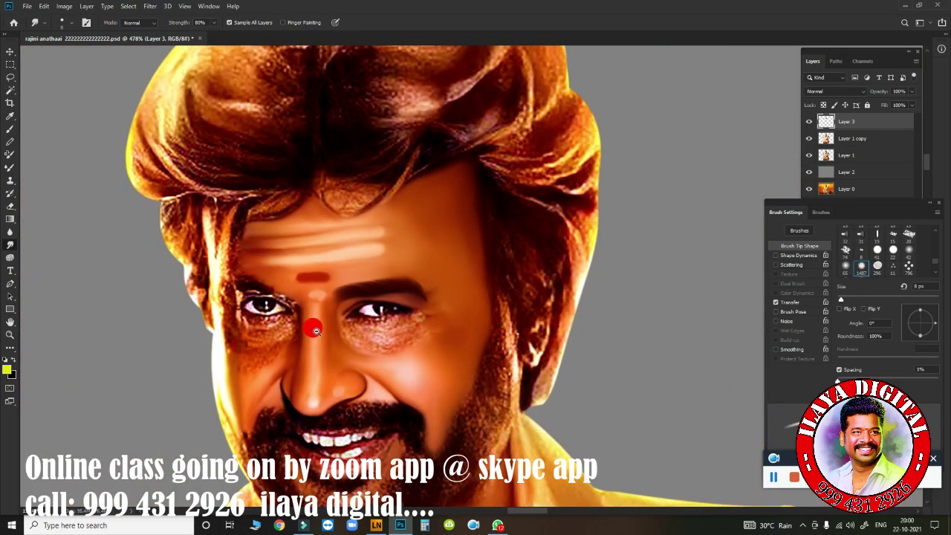
scroll(312, 334, up, 5)
mouse_move(452, 178)
mouse_down()
mouse_move(479, 201)
mouse_move(442, 199)
mouse_up()
click(415, 176)
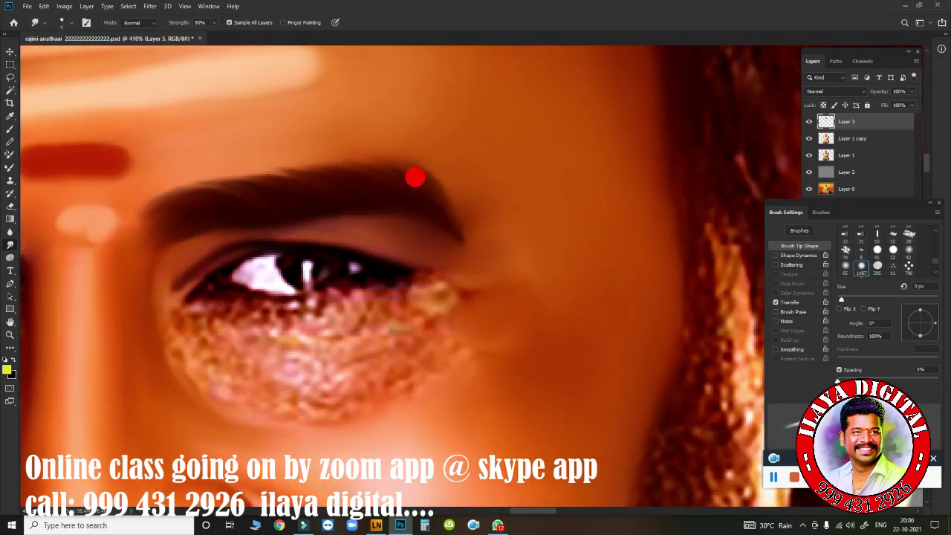
mouse_move(376, 178)
mouse_down()
mouse_move(333, 158)
mouse_move(246, 185)
mouse_up()
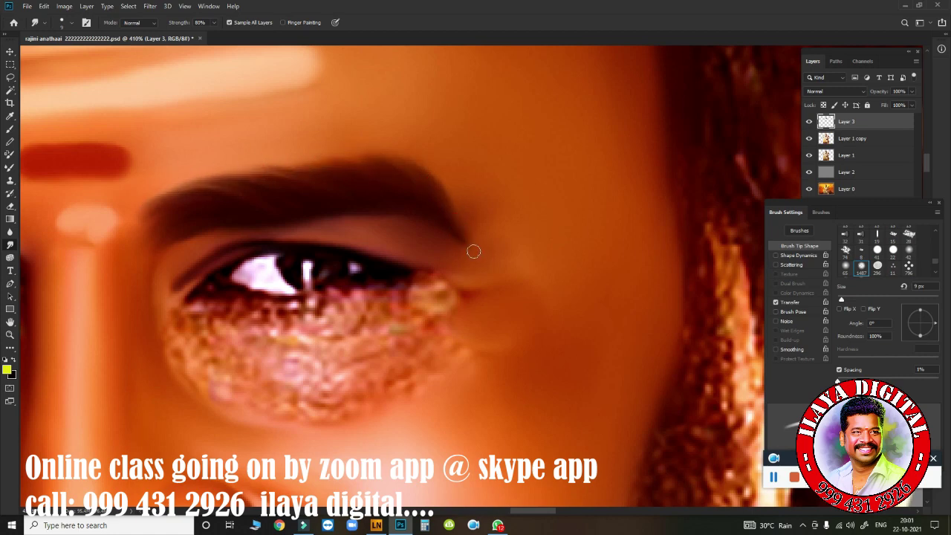
Check the Filmora export progress, then zoom back in on the eye with the Mixer Brush.
click(303, 525)
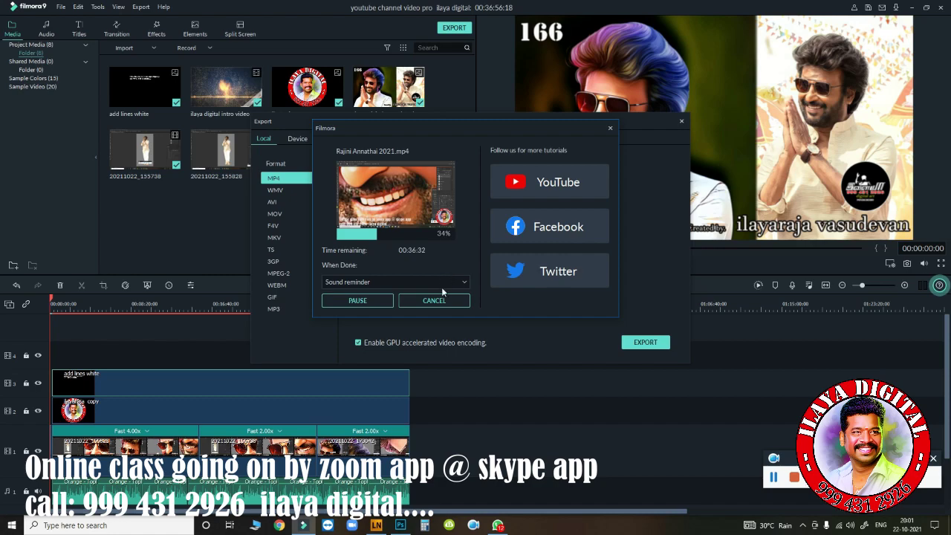
click(401, 525)
scroll(379, 308, down, 5)
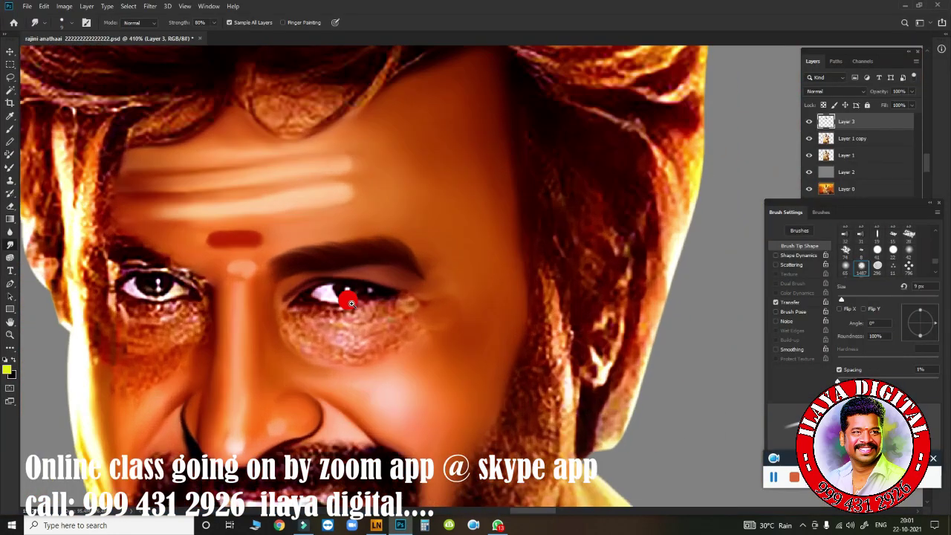
scroll(340, 297, up, 5)
scroll(407, 244, down, 5)
scroll(408, 265, up, 3)
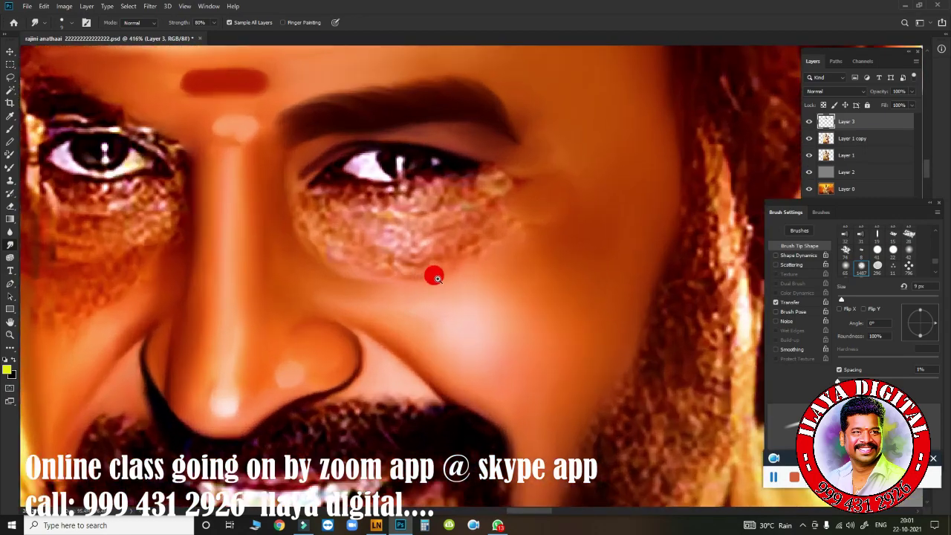
scroll(433, 275, up, 1)
scroll(414, 282, up, 2)
scroll(413, 282, up, 2)
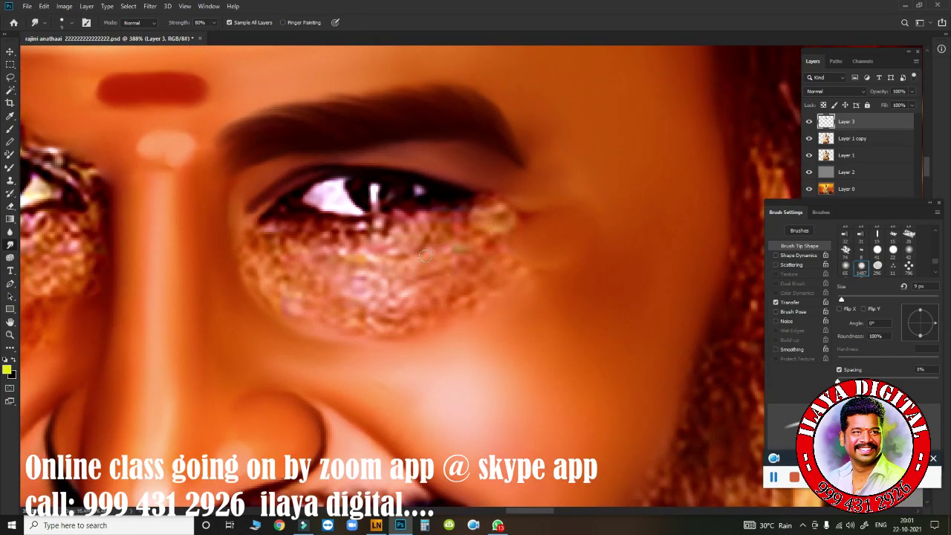
key(b)
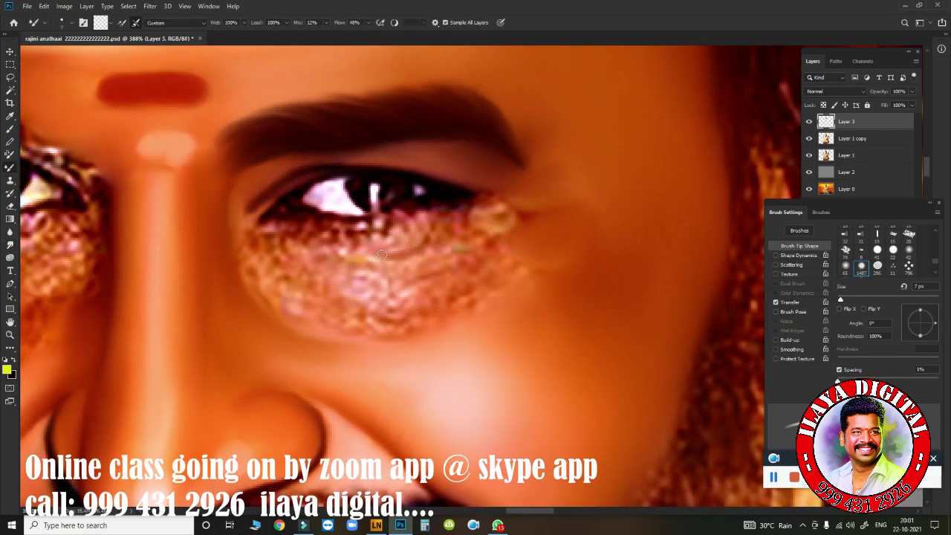
Mixer-brush over the under-eye texture, upper eyelid and outer eye corner.
mouse_move(292, 239)
mouse_down()
mouse_move(383, 256)
mouse_move(261, 229)
mouse_move(332, 227)
mouse_up()
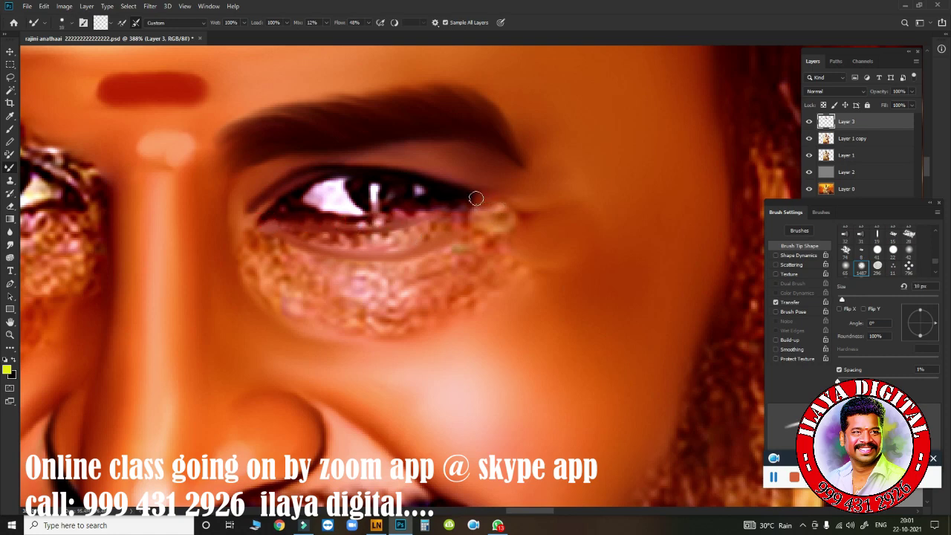
mouse_move(411, 178)
mouse_down()
mouse_move(406, 168)
mouse_move(389, 173)
mouse_move(462, 195)
mouse_move(503, 225)
mouse_up()
key(bracketleft)
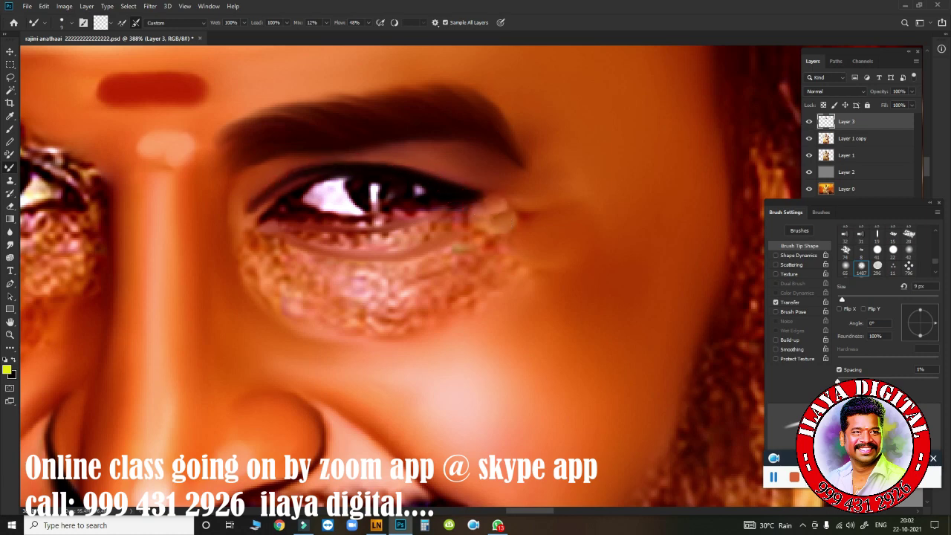
key(bracketright)
mouse_move(450, 212)
mouse_down()
mouse_move(436, 227)
mouse_move(480, 250)
mouse_up()
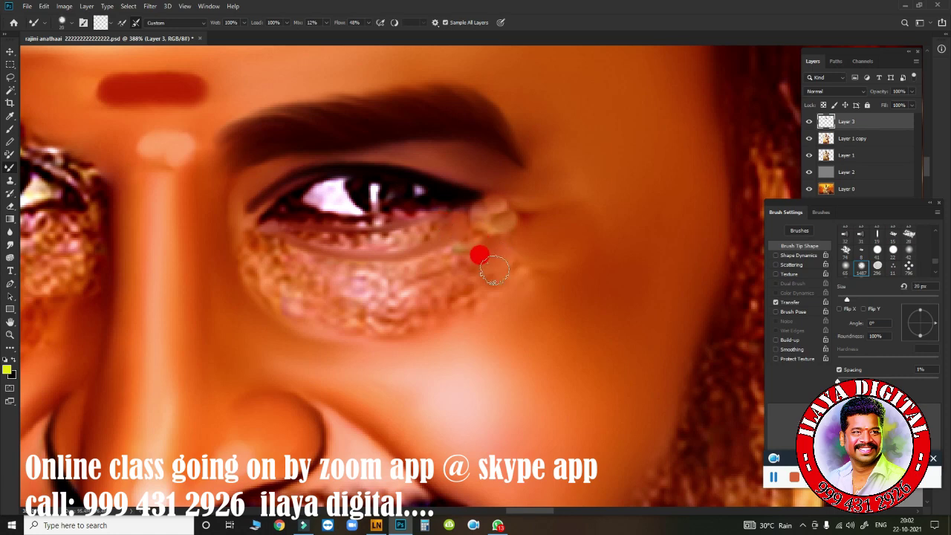
Blend the skin under the eye with a smaller Mixer Brush using light strokes.
key(bracketleft)
click(379, 315)
mouse_move(383, 319)
mouse_down()
mouse_move(325, 299)
mouse_move(263, 261)
mouse_move(283, 269)
mouse_up()
mouse_move(375, 294)
mouse_down()
mouse_move(463, 276)
mouse_move(383, 319)
mouse_move(448, 297)
mouse_move(260, 238)
mouse_move(321, 266)
mouse_move(316, 279)
mouse_move(446, 258)
mouse_up()
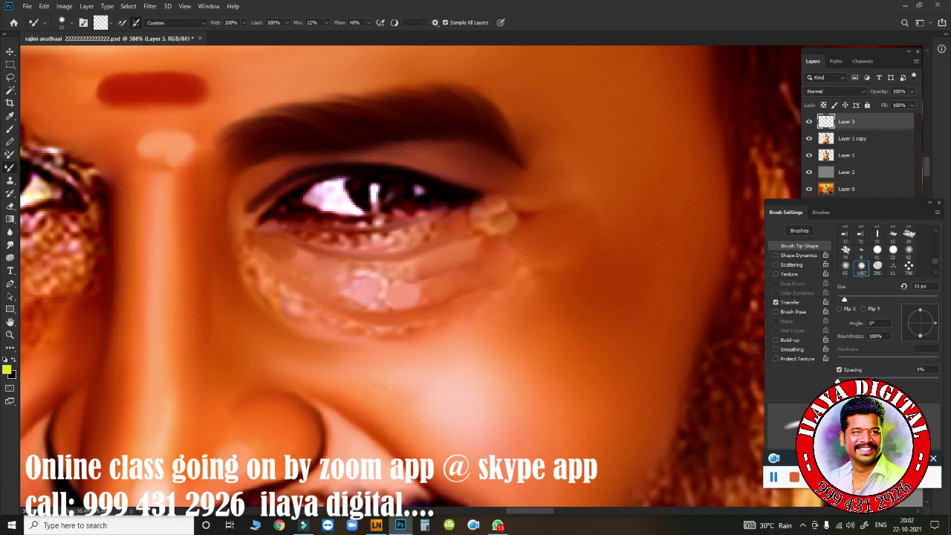
key(bracketleft)
key(bracketleft)
drag(383, 268, 360, 282)
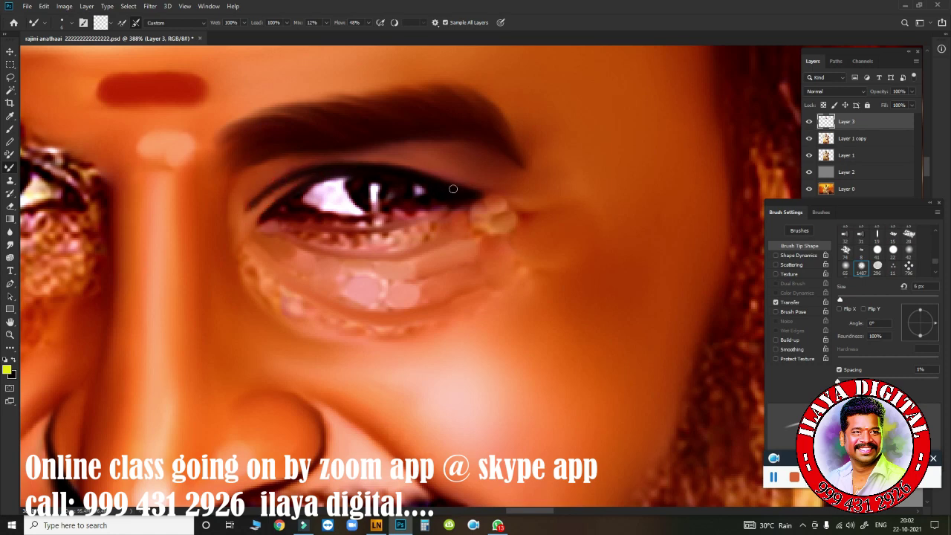
key(r)
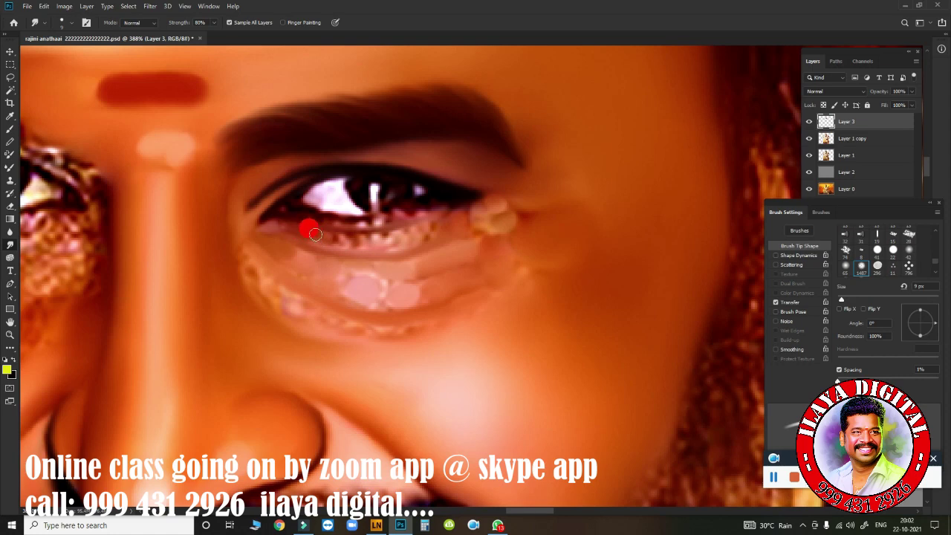
Smudge the lower eyelid and lash line toward the outer eye corner.
key(bracketright)
mouse_move(309, 240)
mouse_down()
mouse_move(382, 245)
mouse_move(356, 243)
mouse_up()
key(bracketleft)
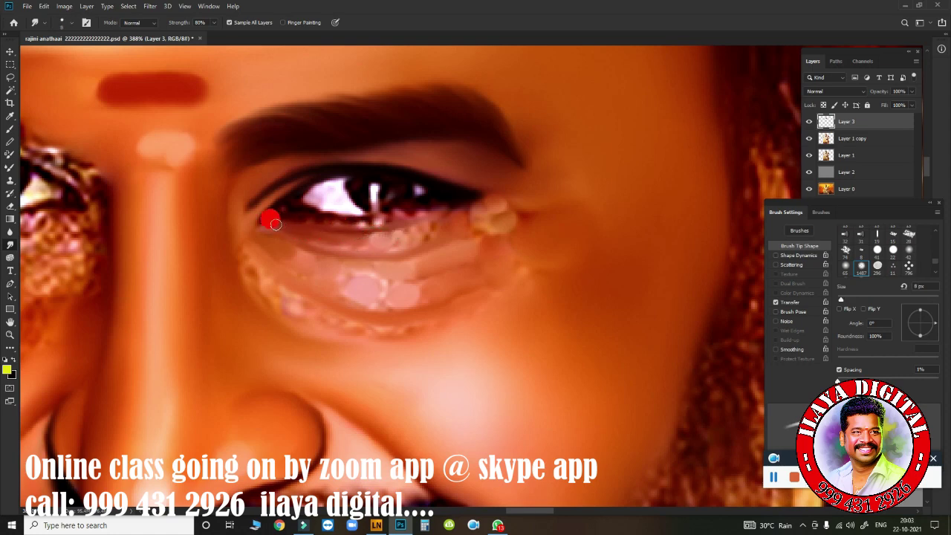
mouse_move(270, 215)
mouse_down()
mouse_move(316, 236)
mouse_move(294, 236)
mouse_up()
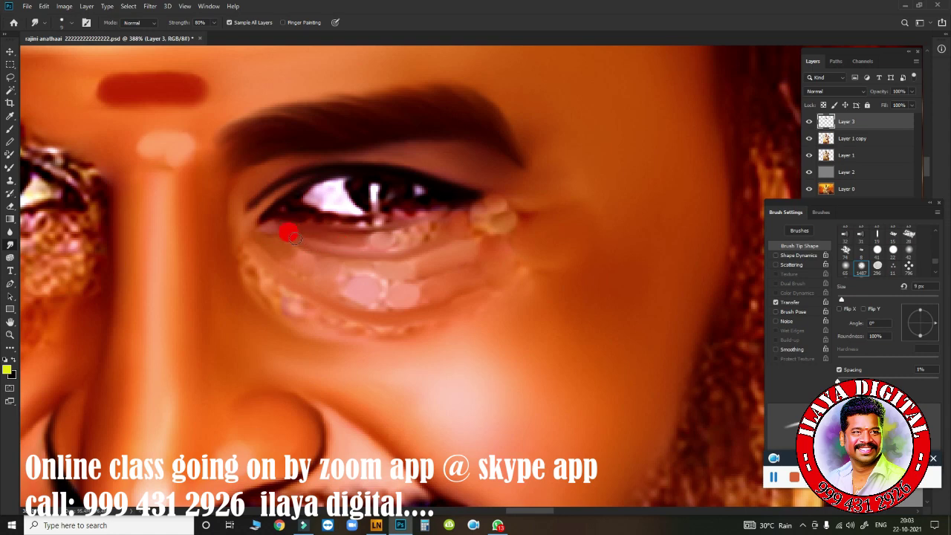
mouse_move(364, 248)
mouse_down()
mouse_move(304, 240)
mouse_move(389, 252)
mouse_move(355, 253)
mouse_move(336, 250)
mouse_move(415, 241)
mouse_up()
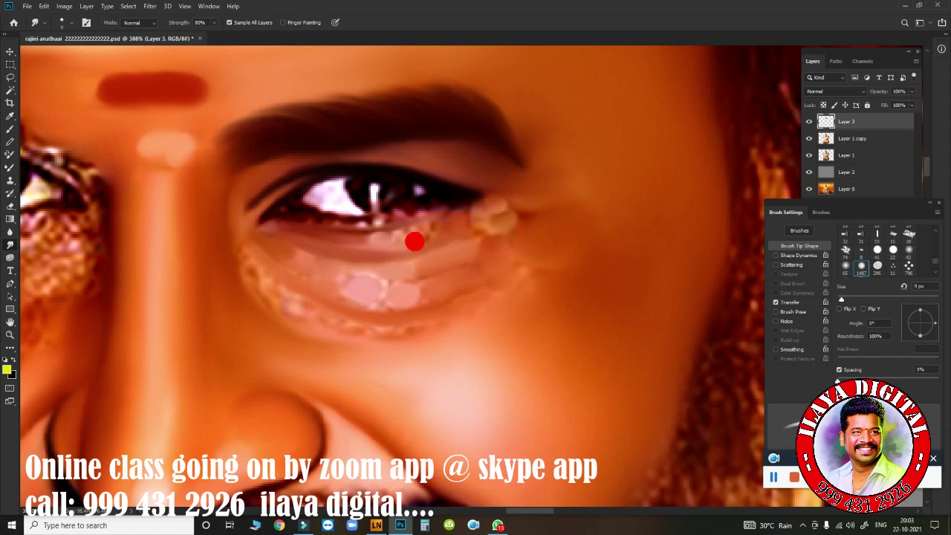
mouse_move(318, 247)
mouse_down()
mouse_move(397, 251)
mouse_move(447, 220)
mouse_move(426, 240)
mouse_move(466, 201)
mouse_move(518, 225)
mouse_up()
Smear out the yellowish blob at the eye corner and the dark cheek tone beside it.
key(])
mouse_move(510, 191)
mouse_down()
mouse_move(431, 242)
mouse_move(468, 215)
mouse_move(466, 254)
mouse_move(496, 256)
mouse_move(492, 208)
mouse_up()
key(bracketleft)
key(bracketleft)
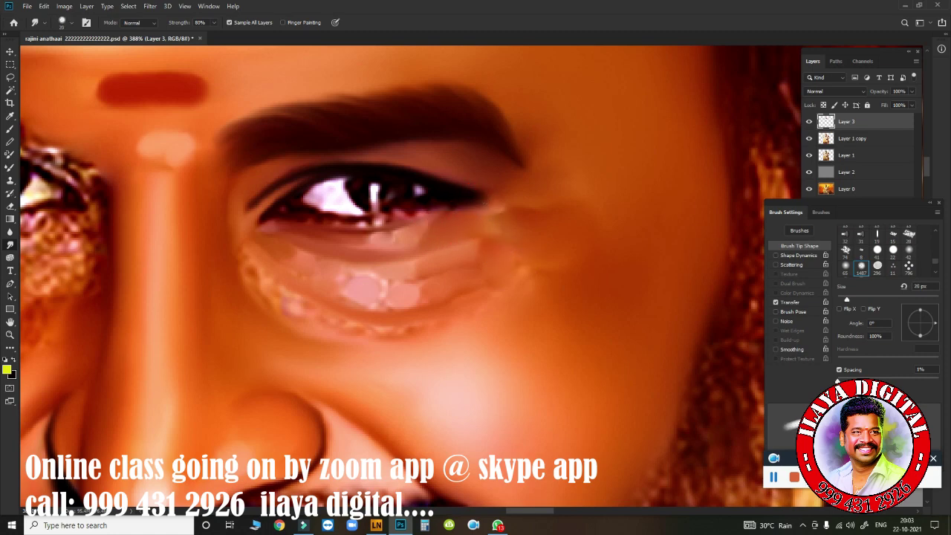
mouse_move(520, 265)
mouse_down()
mouse_move(541, 272)
mouse_move(554, 197)
mouse_up()
key(bracketright)
key(bracketright)
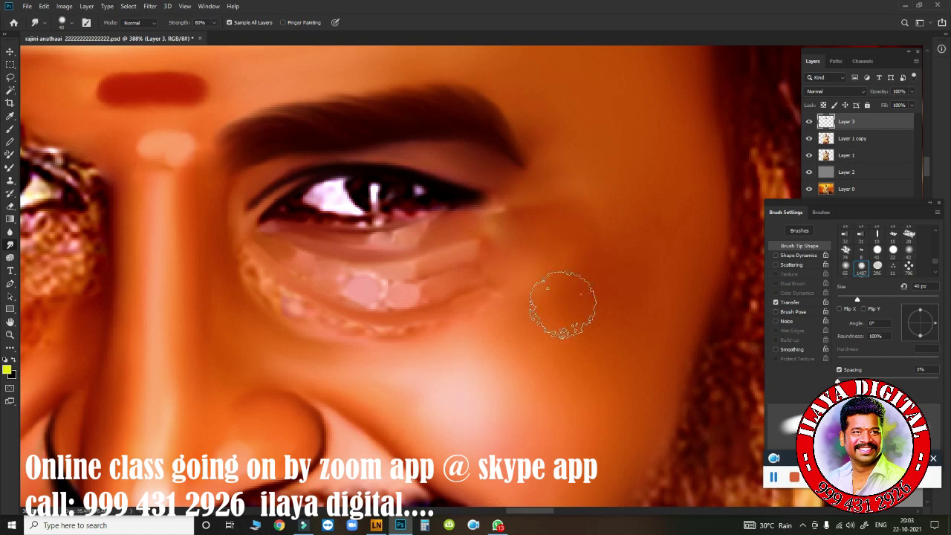
drag(595, 265, 557, 251)
key(bracketleft)
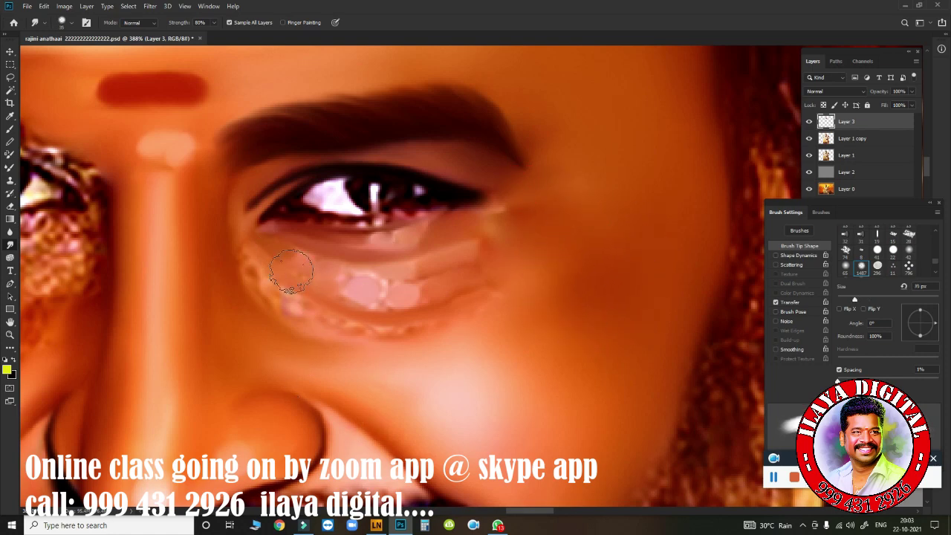
key(p)
click(237, 177)
Draw a pen path around the under-eye area and make it a feathered selection.
mouse_move(323, 340)
mouse_down()
mouse_move(354, 359)
mouse_move(451, 369)
mouse_up()
click(550, 354)
drag(637, 254, 637, 213)
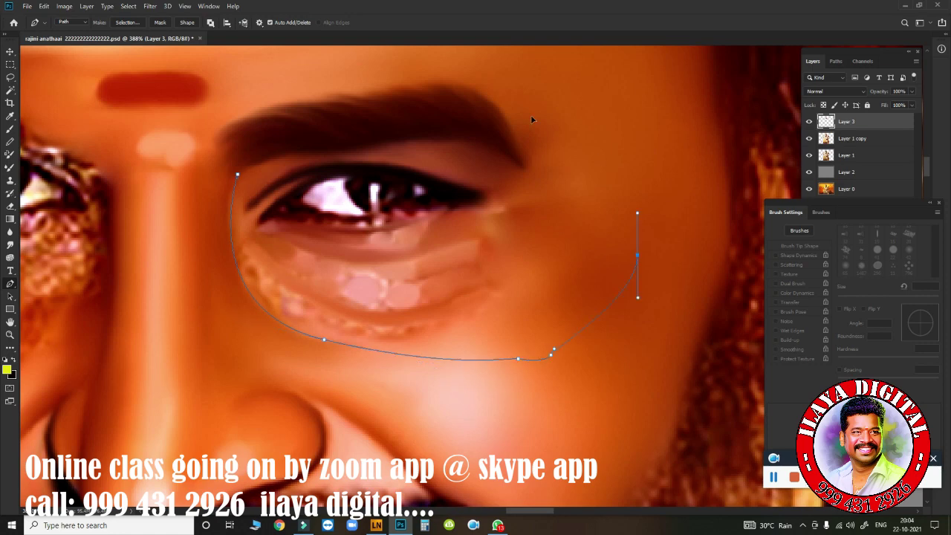
click(237, 176)
key(ctrl+Return)
key(shift+F6)
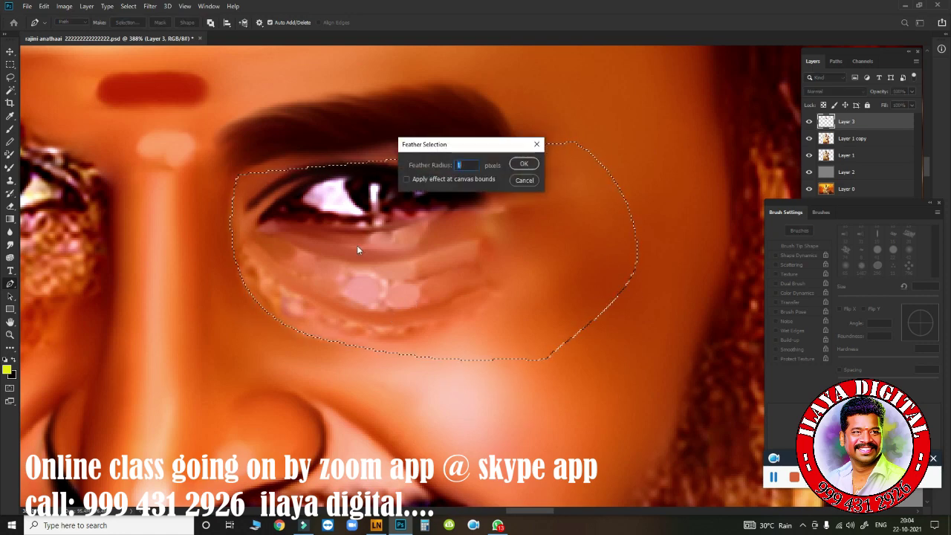
key(Return)
Smudge the lower-left under-eye skin inside the selection, then deselect.
key(r)
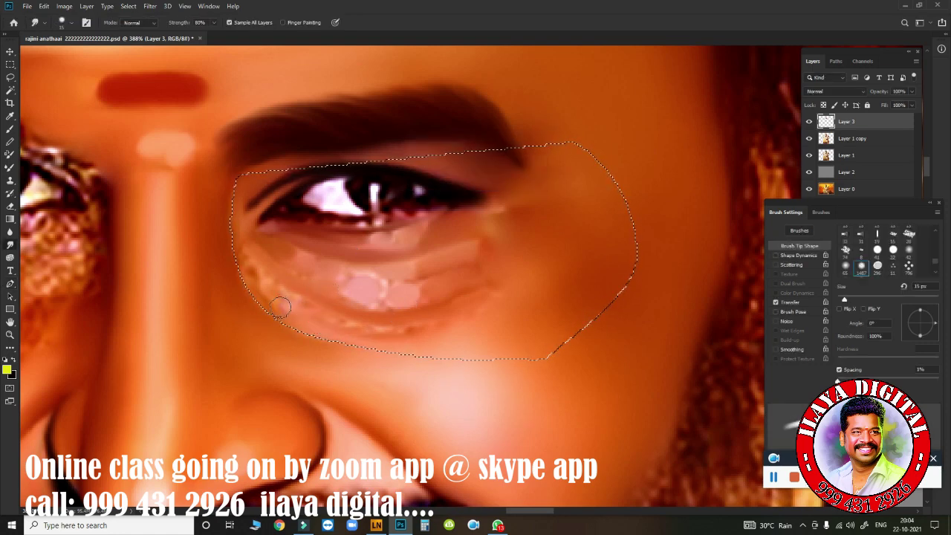
mouse_move(281, 306)
mouse_down()
mouse_move(244, 258)
mouse_move(238, 271)
mouse_up()
key(bracketright)
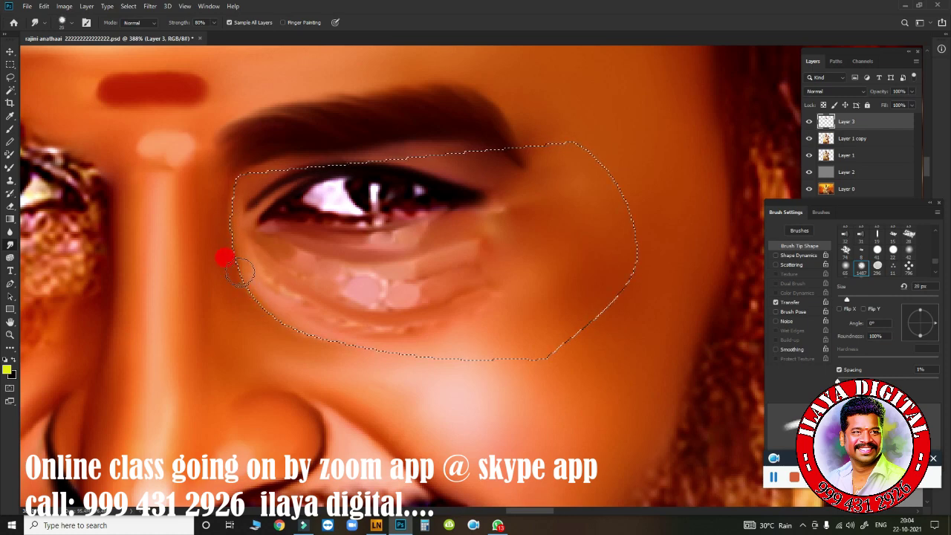
key(bracketright)
mouse_move(276, 316)
mouse_down()
mouse_move(446, 346)
mouse_move(467, 318)
mouse_move(398, 334)
mouse_move(458, 334)
mouse_move(410, 340)
mouse_move(319, 325)
mouse_move(245, 265)
mouse_move(282, 307)
mouse_move(431, 318)
mouse_move(331, 313)
mouse_move(230, 191)
mouse_move(225, 221)
mouse_up()
key(bracketleft)
key(bracketleft)
key(bracketright)
key(bracketleft)
key(bracketright)
key(bracketright)
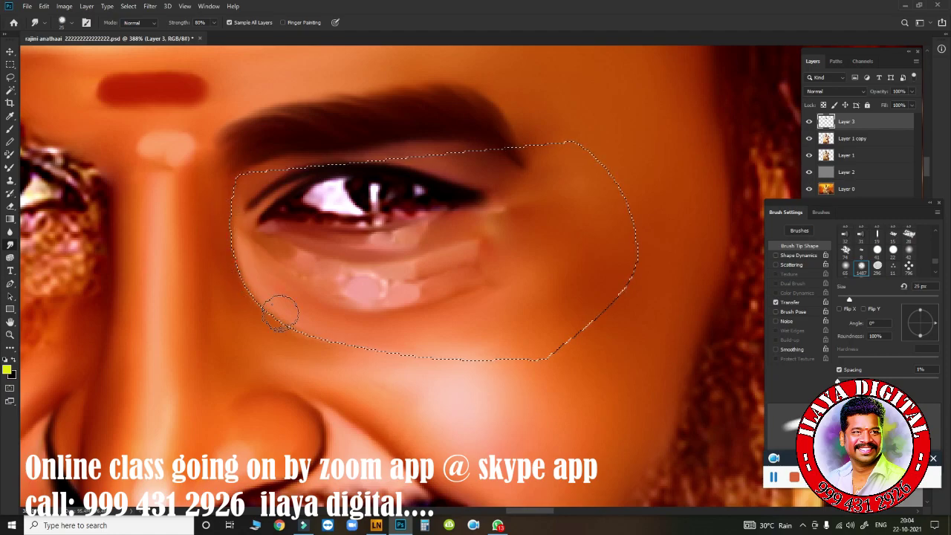
drag(275, 314, 263, 317)
key(ctrl+d)
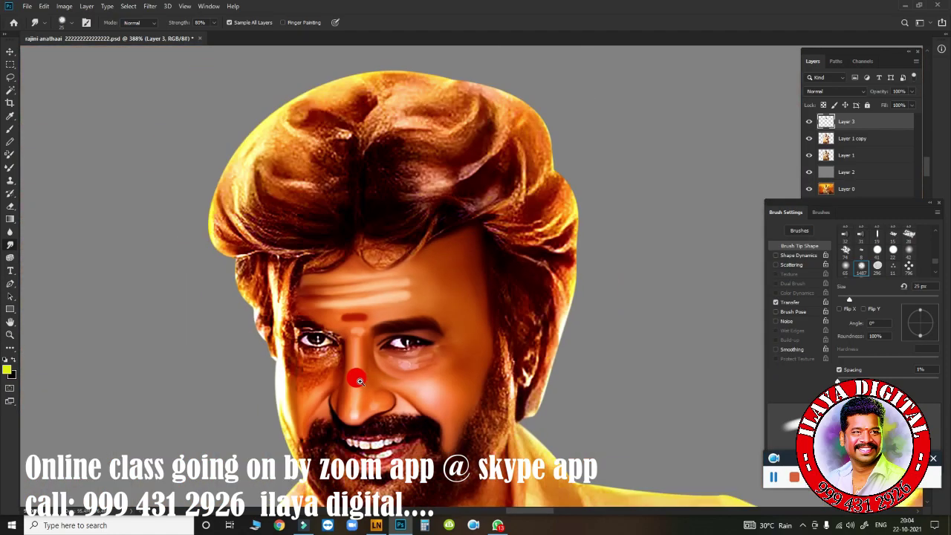
Outline the pink under-eye patch of the right eye as a new pen selection.
key(ctrl+0)
drag(352, 394, 486, 376)
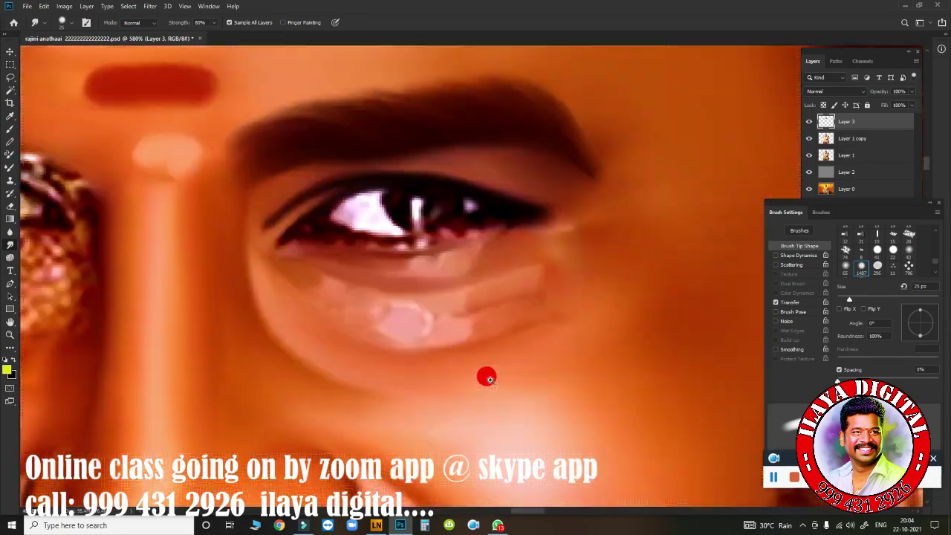
key(p)
click(525, 331)
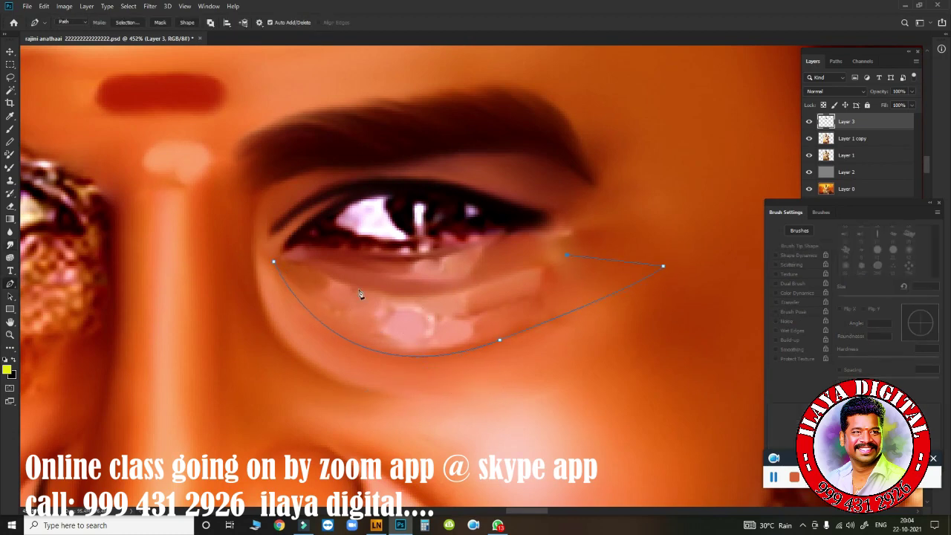
drag(314, 269, 256, 205)
key(ctrl+Return)
Smudge the pink under-eye patch smooth inside the selection, then deselect.
key(r)
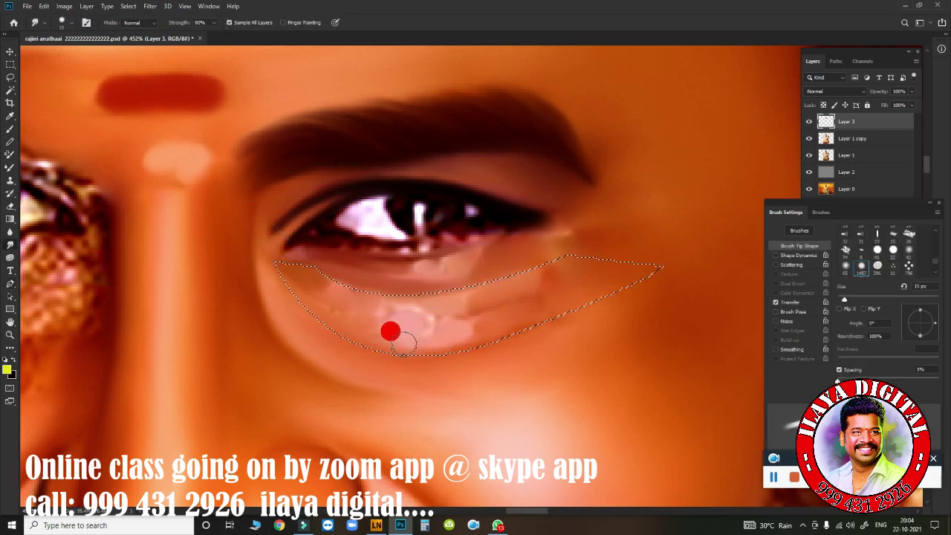
mouse_move(390, 331)
mouse_down()
mouse_move(341, 327)
mouse_move(312, 297)
mouse_up()
key(bracketleft)
drag(547, 287, 418, 327)
drag(364, 303, 453, 303)
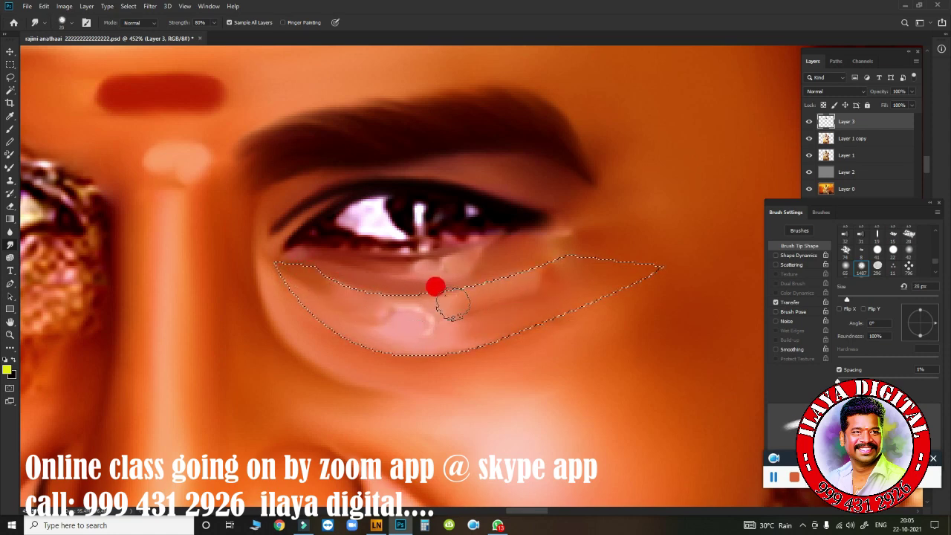
drag(512, 271, 348, 295)
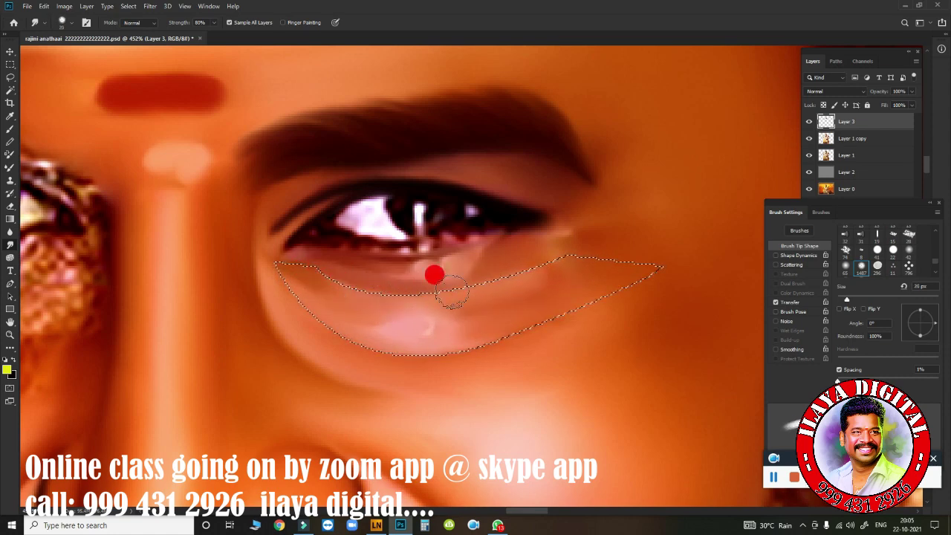
mouse_move(451, 293)
mouse_down()
mouse_move(369, 335)
mouse_move(431, 343)
mouse_move(397, 325)
mouse_move(471, 299)
mouse_move(517, 304)
mouse_up()
key(bracketleft)
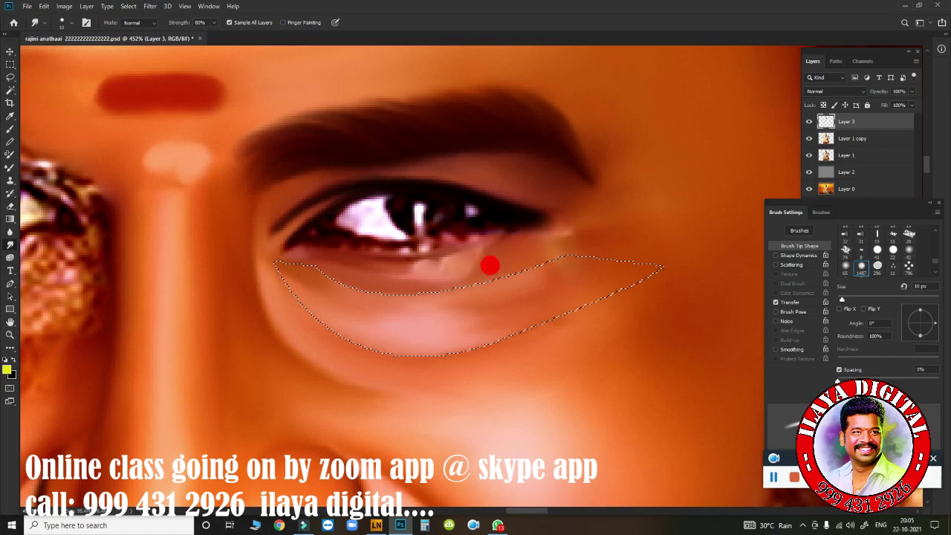
drag(490, 269, 475, 268)
key(bracketright)
drag(340, 325, 294, 294)
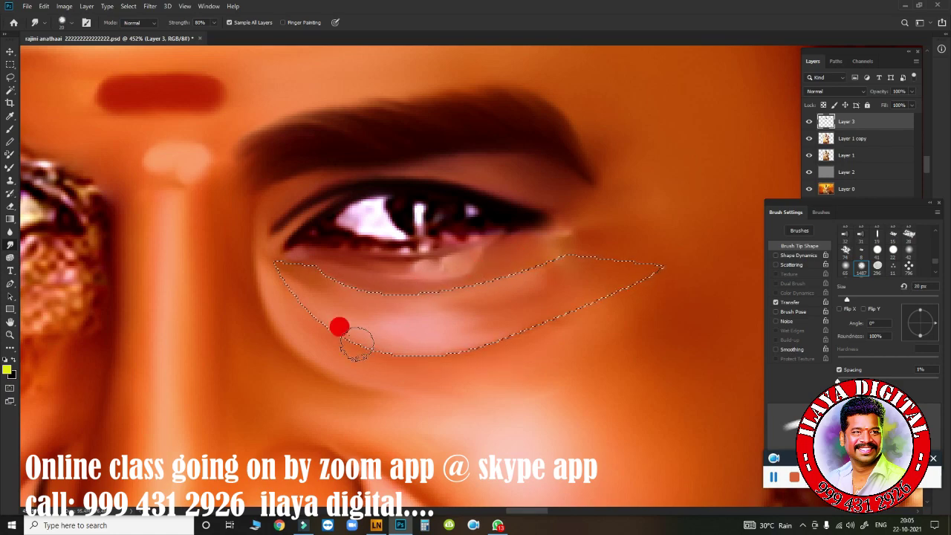
key(ctrl+d)
Lightly blend the skin below the lower lid and soften the outer eye corner.
key(bracketleft)
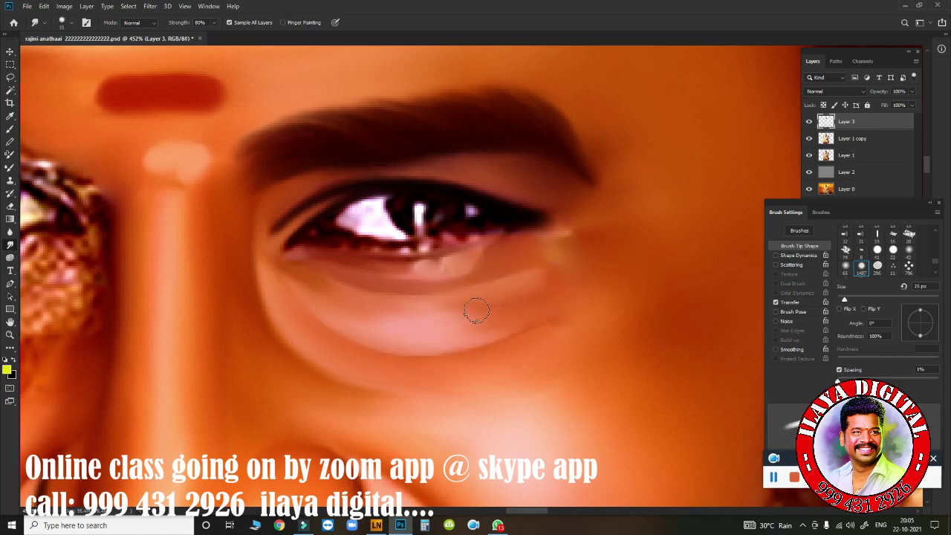
key(ctrl+0)
drag(462, 364, 494, 385)
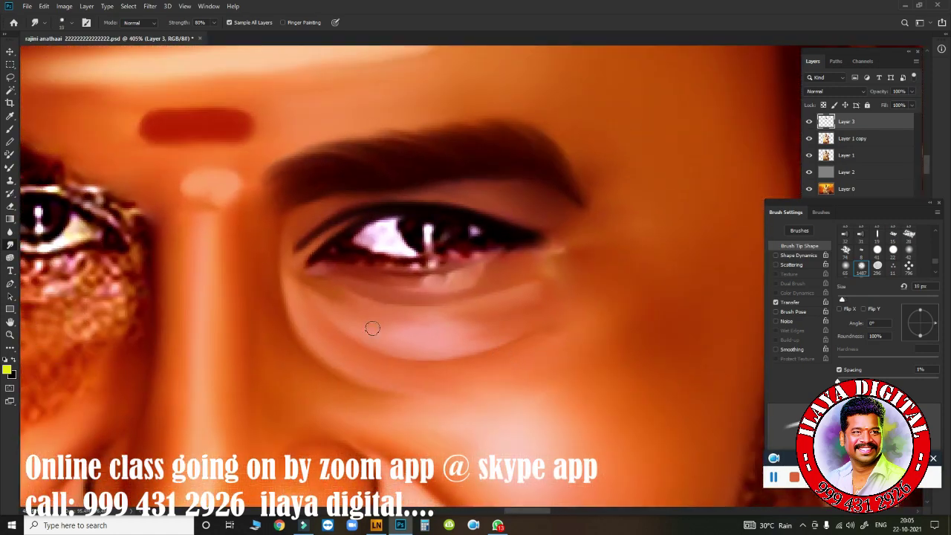
key(bracketright)
drag(320, 303, 326, 281)
mouse_move(510, 275)
mouse_down()
mouse_move(520, 285)
mouse_move(545, 276)
mouse_up()
key(bracketright)
key(bracketright)
mouse_move(496, 304)
mouse_down()
mouse_move(516, 321)
mouse_move(314, 303)
mouse_move(445, 365)
mouse_up()
key(bracketleft)
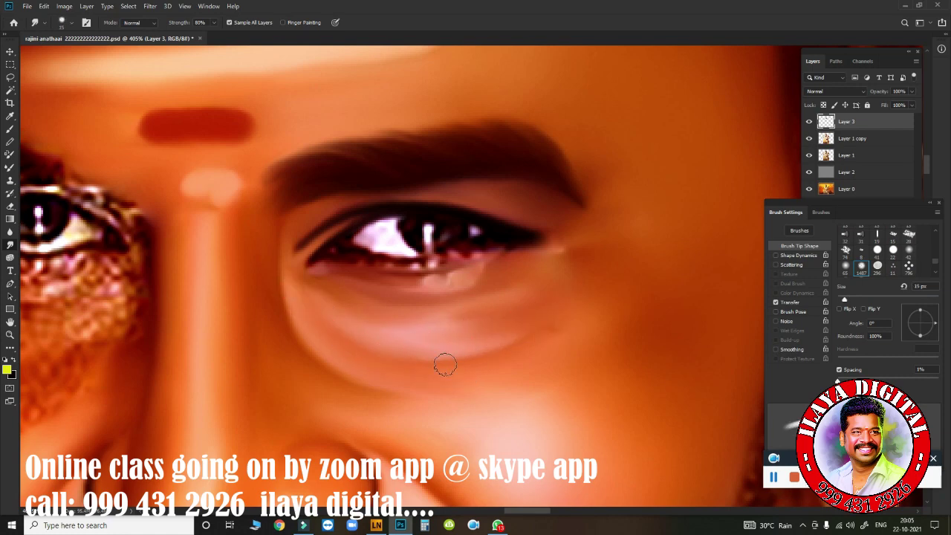
drag(319, 330, 360, 368)
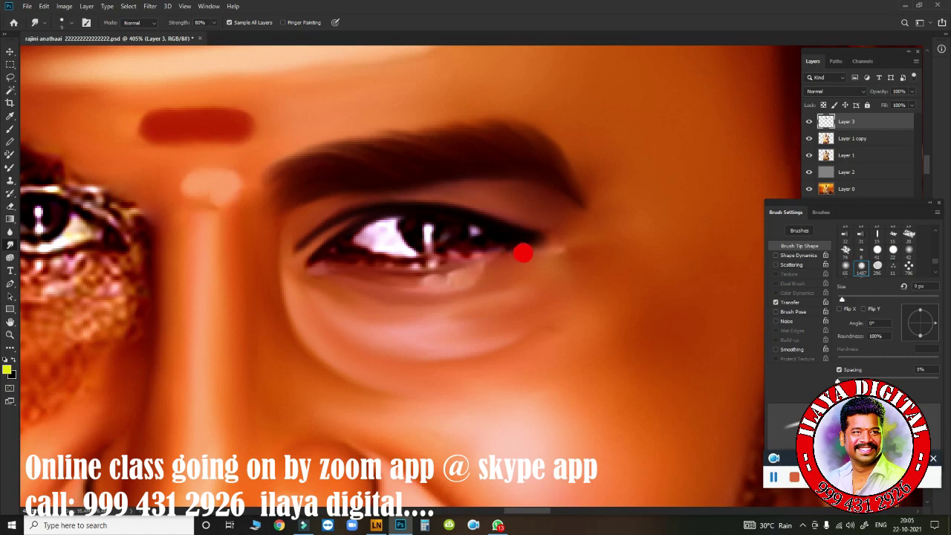
mouse_move(523, 253)
mouse_down()
mouse_move(535, 238)
mouse_move(553, 241)
mouse_up()
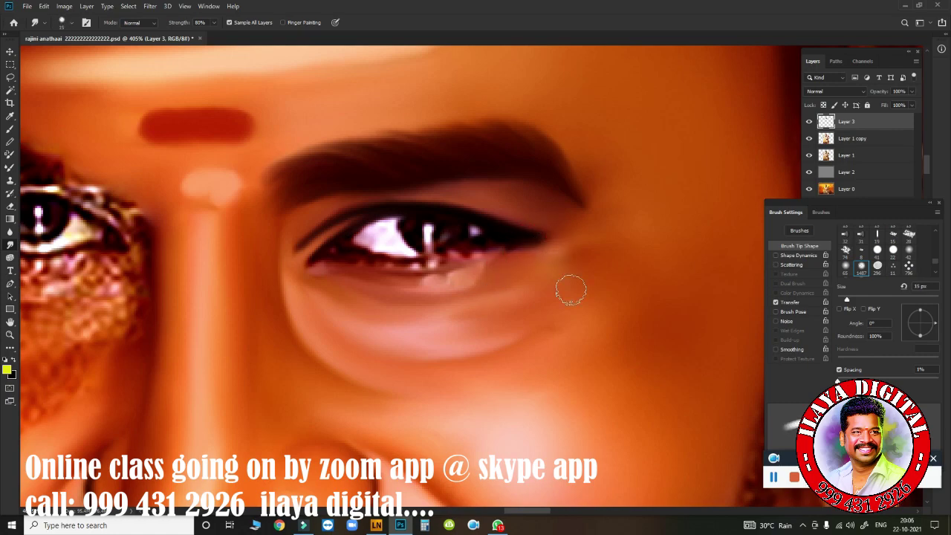
click(482, 323)
Hide and reshow Layer 3 to compare the portrait, then bring the right eye into view.
key(ctrl+0)
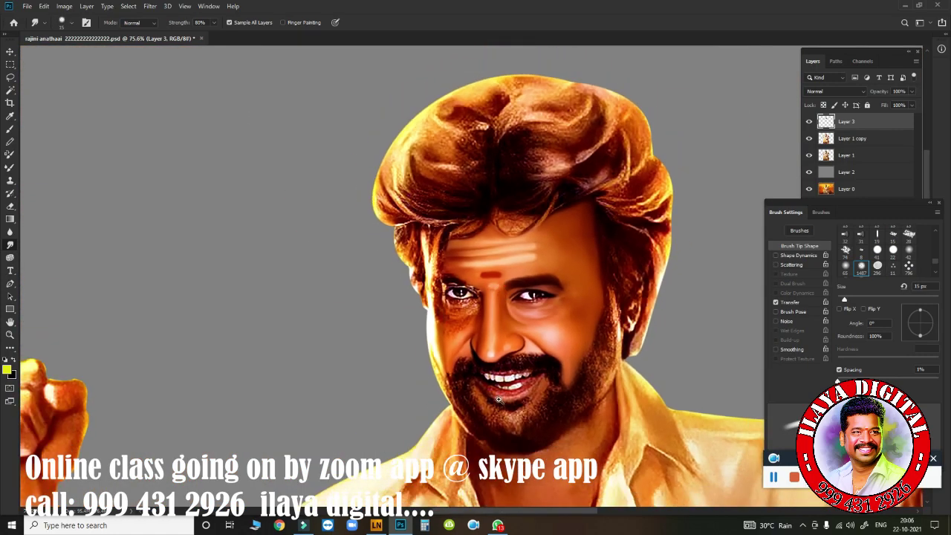
scroll(560, 301, up, 3)
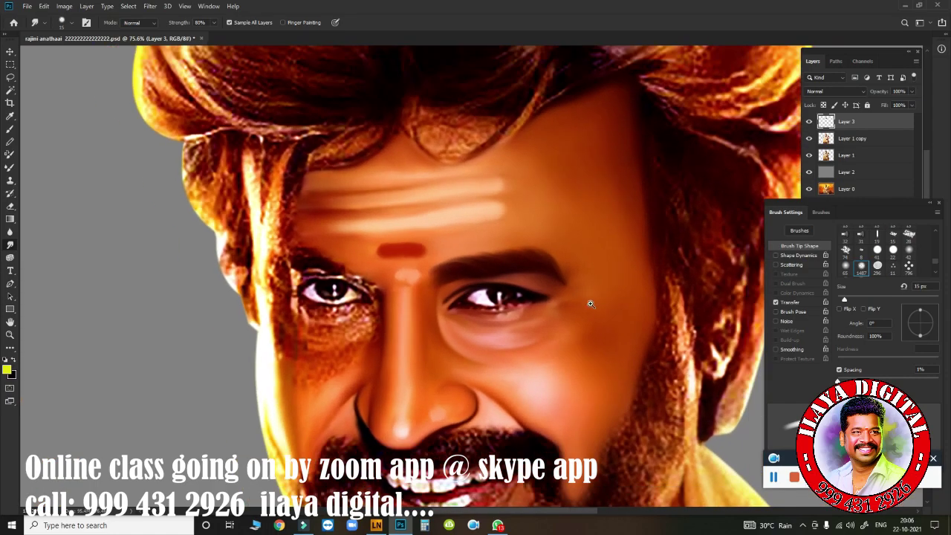
click(809, 121)
click(809, 121)
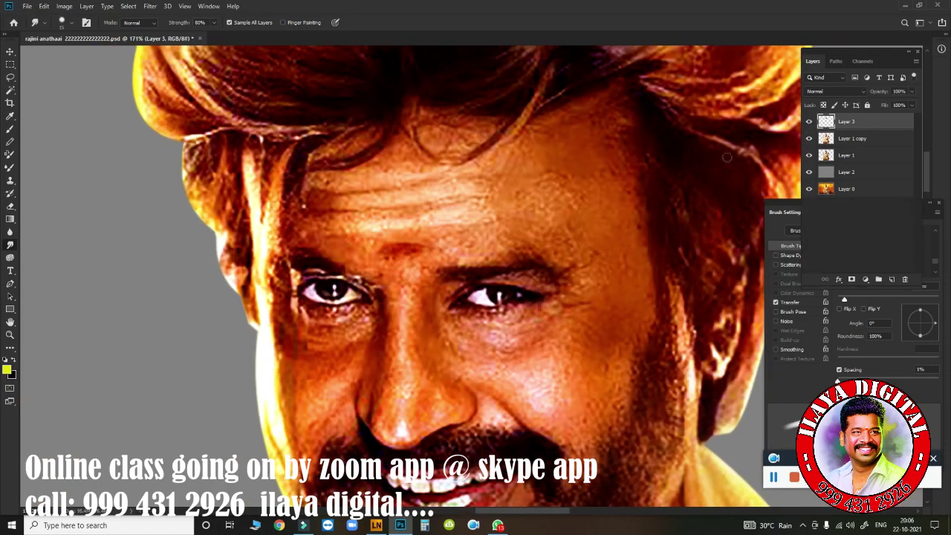
scroll(565, 297, down, 3)
scroll(615, 289, up, 10)
scroll(615, 288, down, 5)
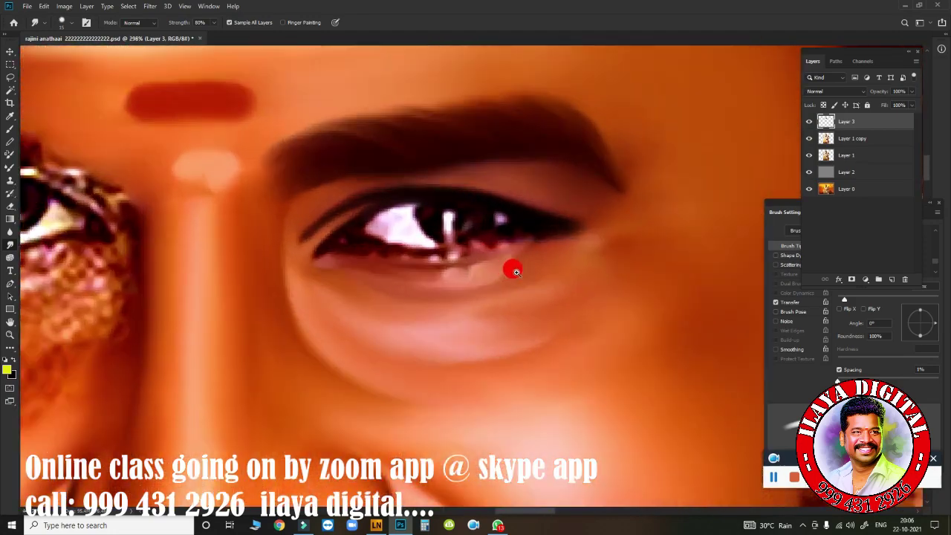
drag(493, 246, 463, 321)
scroll(462, 321, down, 1)
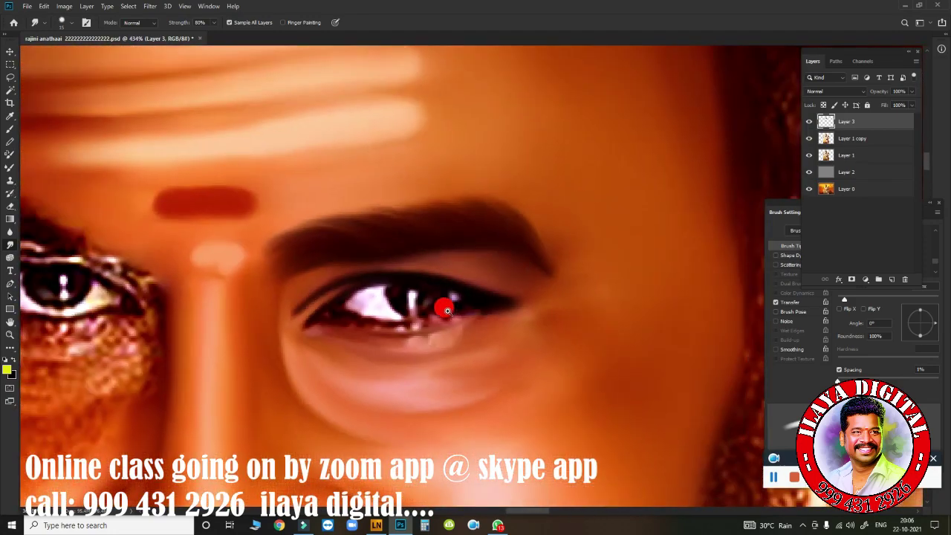
Outline the right eye's white with a Pen path and convert it to a selection.
key(p)
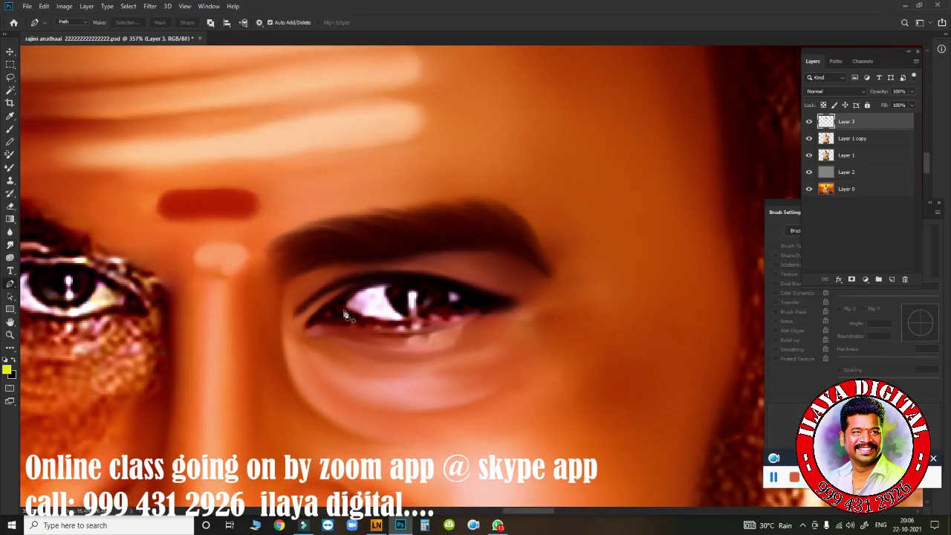
click(344, 309)
click(353, 283)
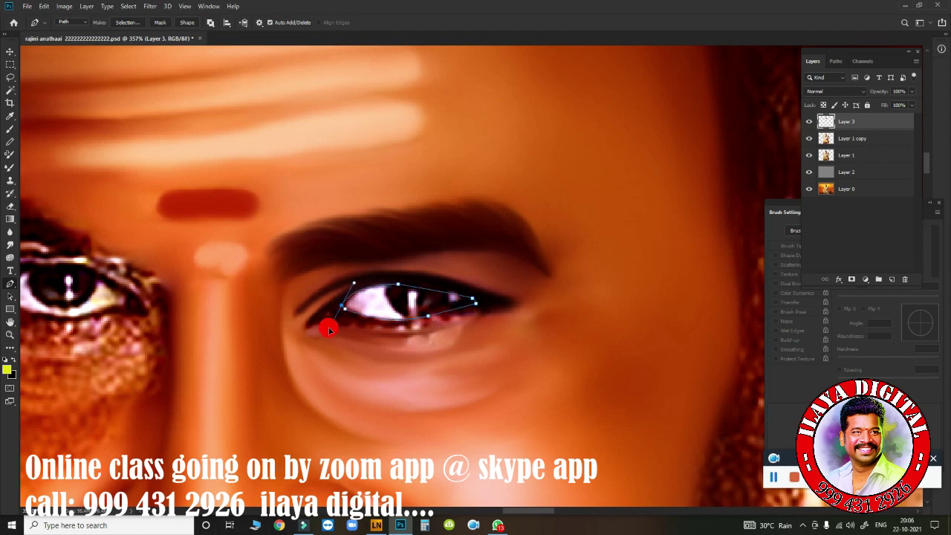
scroll(372, 327, up, 2)
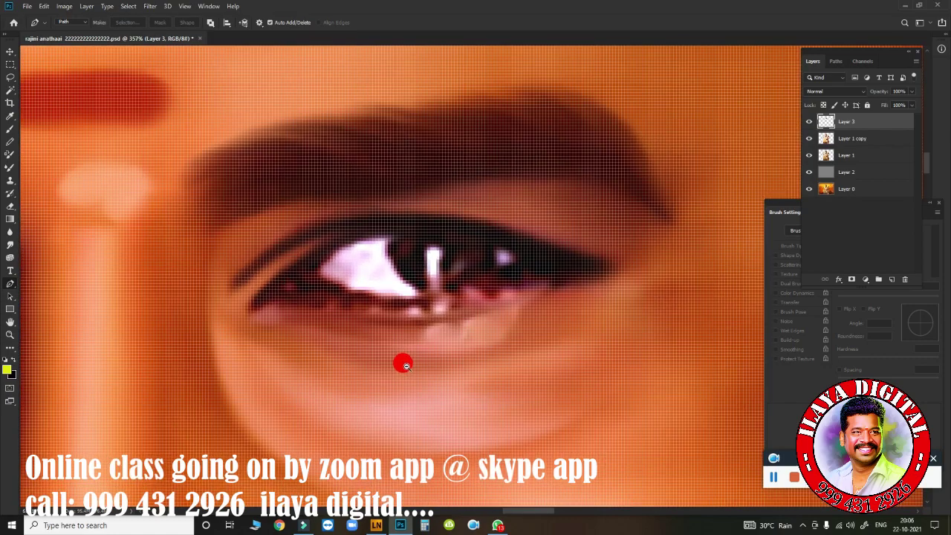
key(ctrl+Return)
Smudge and blend the right eye's white, the skin below the iris and the lower lid.
key(r)
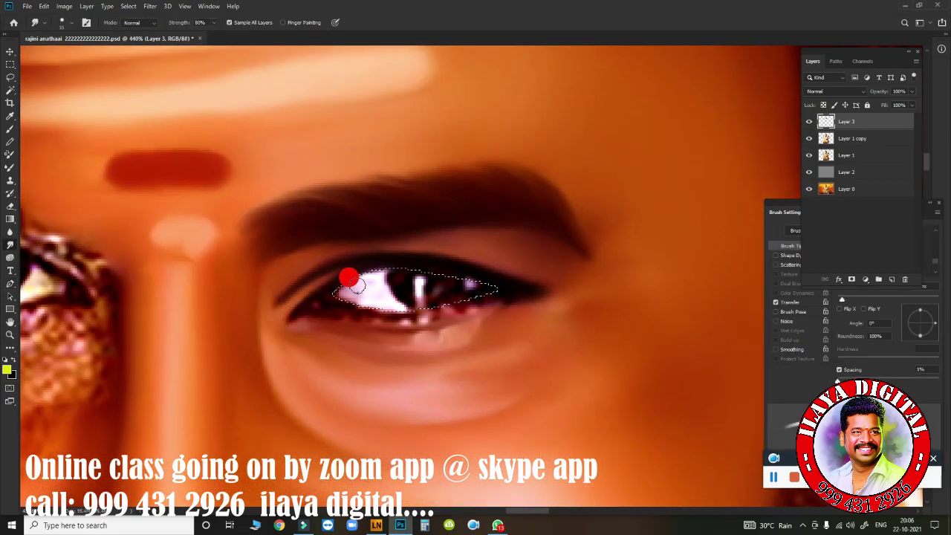
mouse_move(352, 286)
mouse_down()
mouse_move(394, 313)
mouse_move(373, 279)
mouse_move(353, 298)
mouse_up()
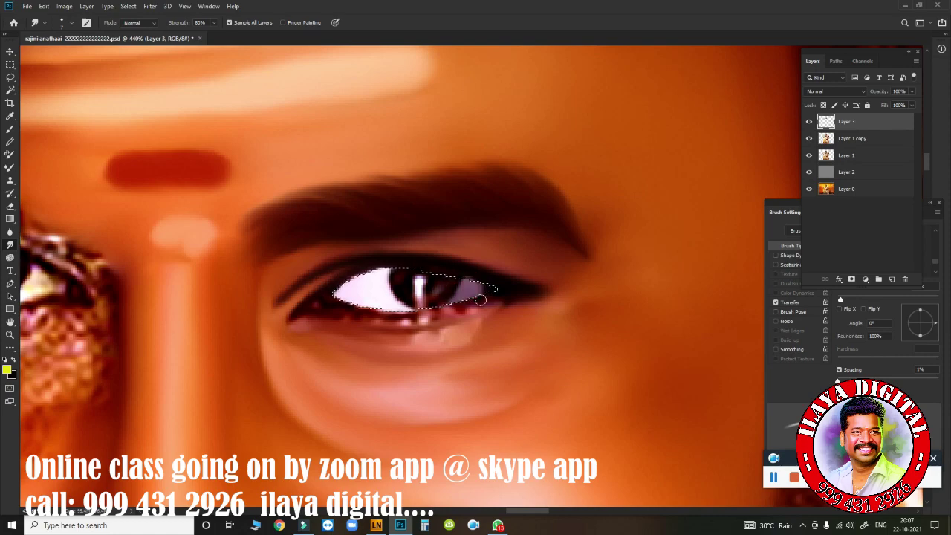
key(b)
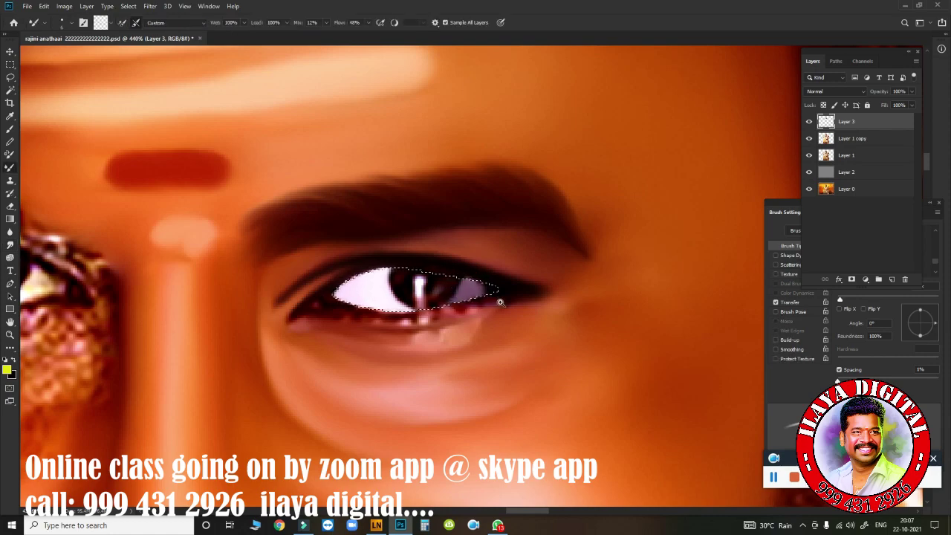
drag(500, 303, 504, 282)
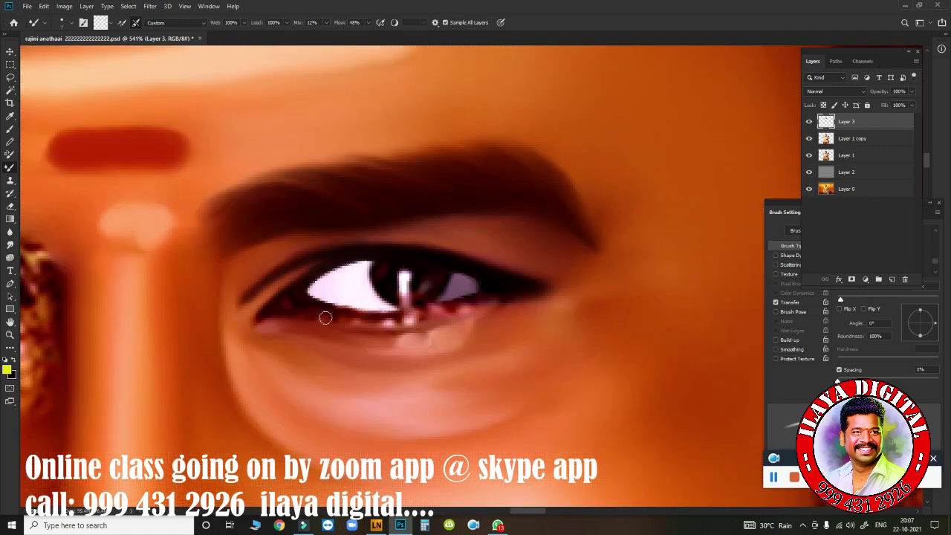
key(ctrl+minus)
mouse_move(336, 311)
mouse_down()
mouse_move(304, 315)
mouse_move(453, 289)
mouse_move(408, 322)
mouse_move(484, 286)
mouse_move(416, 301)
mouse_up()
drag(438, 333, 403, 335)
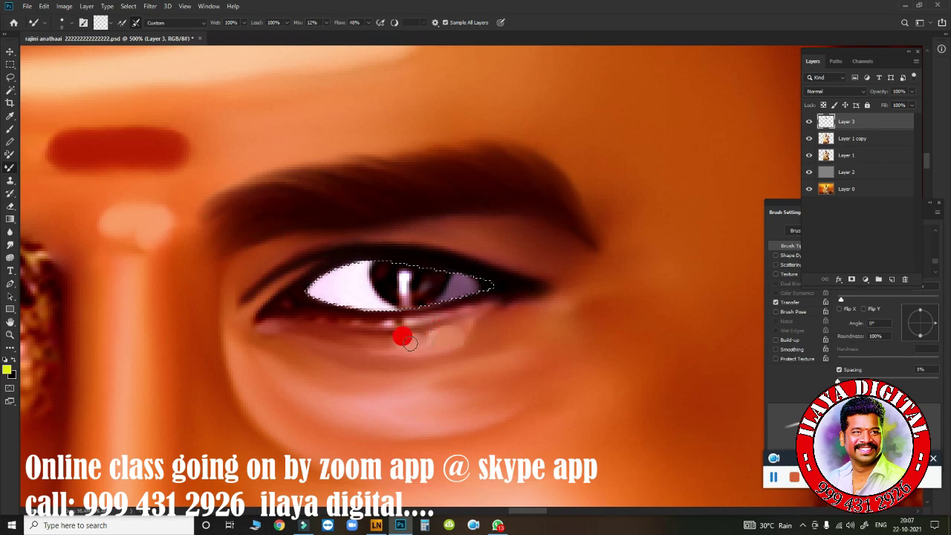
click(456, 319)
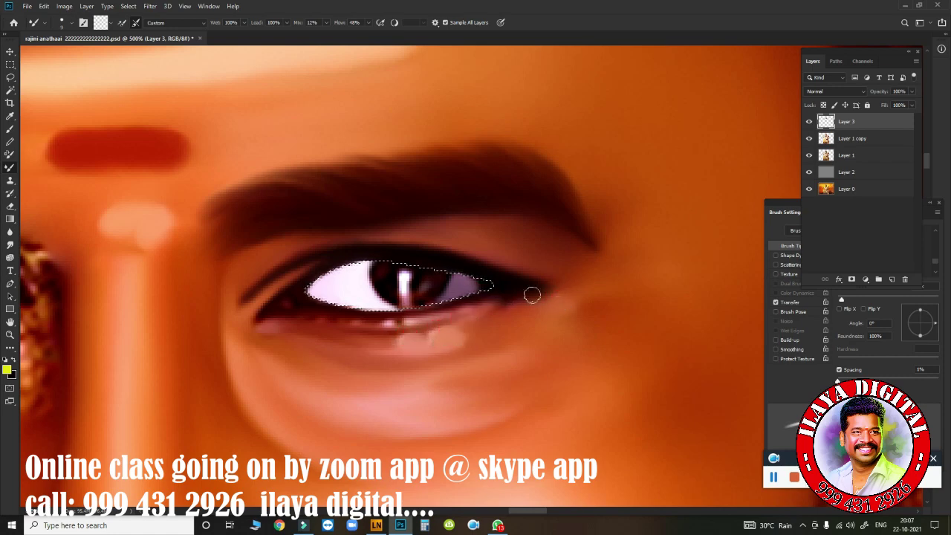
drag(281, 293, 289, 299)
drag(349, 316, 349, 325)
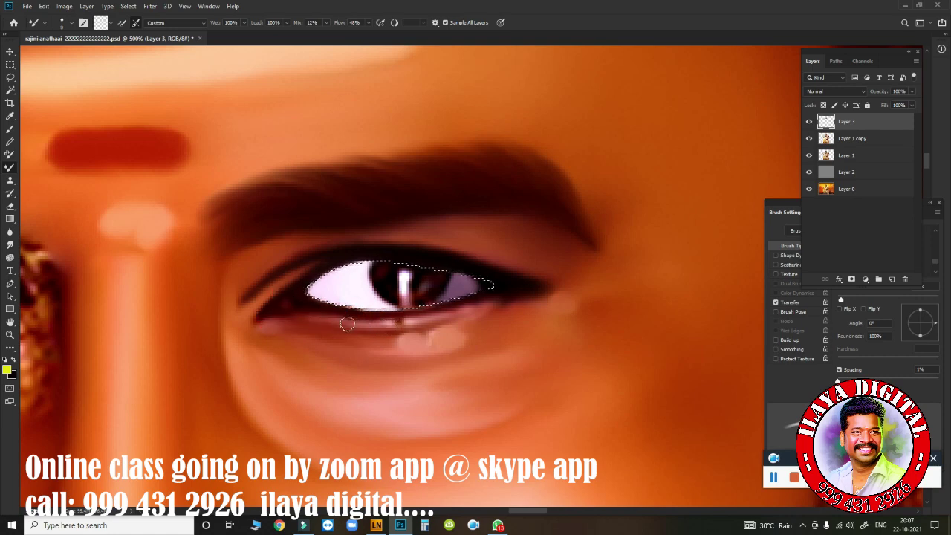
Deselect and brush the white of the right eye clean and bright.
key(ctrl+d)
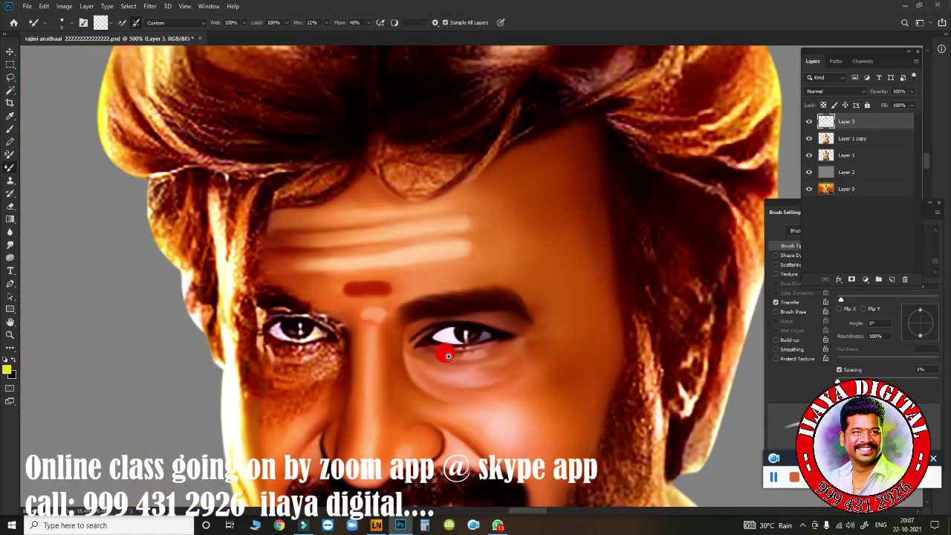
mouse_move(498, 301)
mouse_down()
mouse_move(484, 380)
mouse_move(499, 295)
mouse_up()
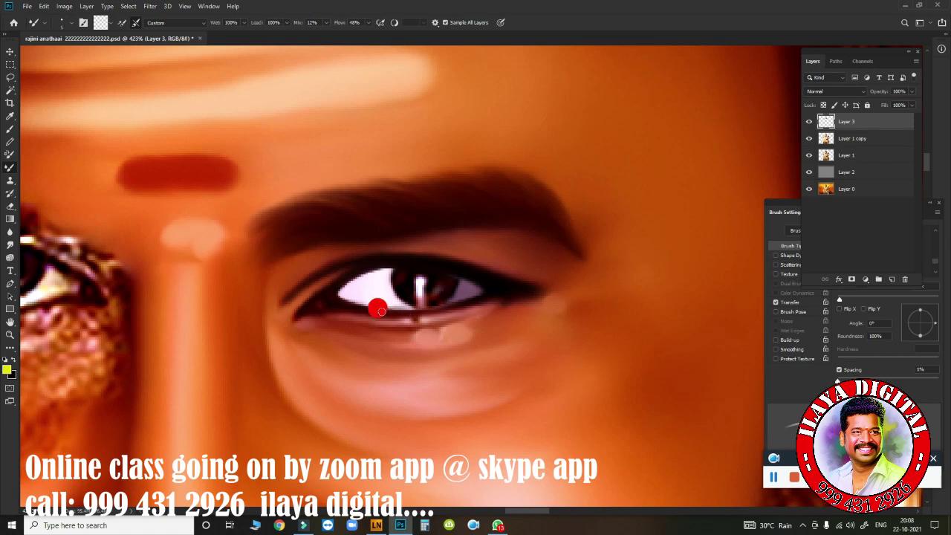
mouse_move(382, 311)
mouse_down()
mouse_move(361, 291)
mouse_move(378, 297)
mouse_move(360, 303)
mouse_move(419, 266)
mouse_up()
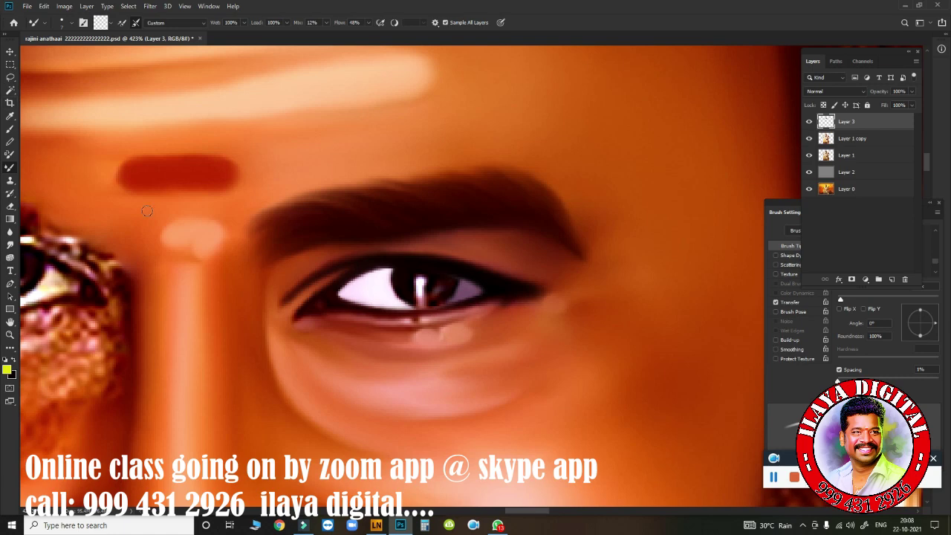
right_click(10, 64)
click(52, 72)
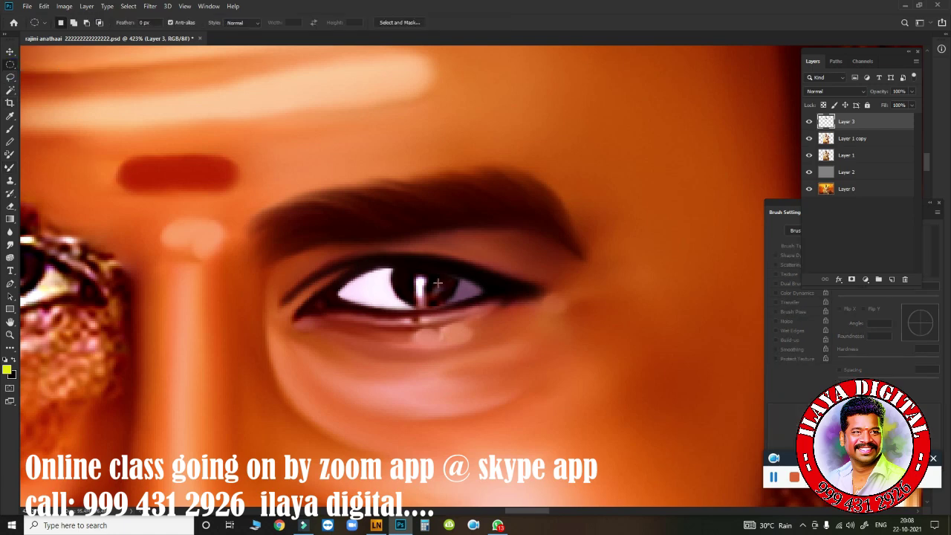
Circle the right iris with an elliptical selection and paint it darker inside.
drag(431, 276, 484, 307)
drag(420, 281, 465, 272)
scroll(408, 321, up, 2)
key(b)
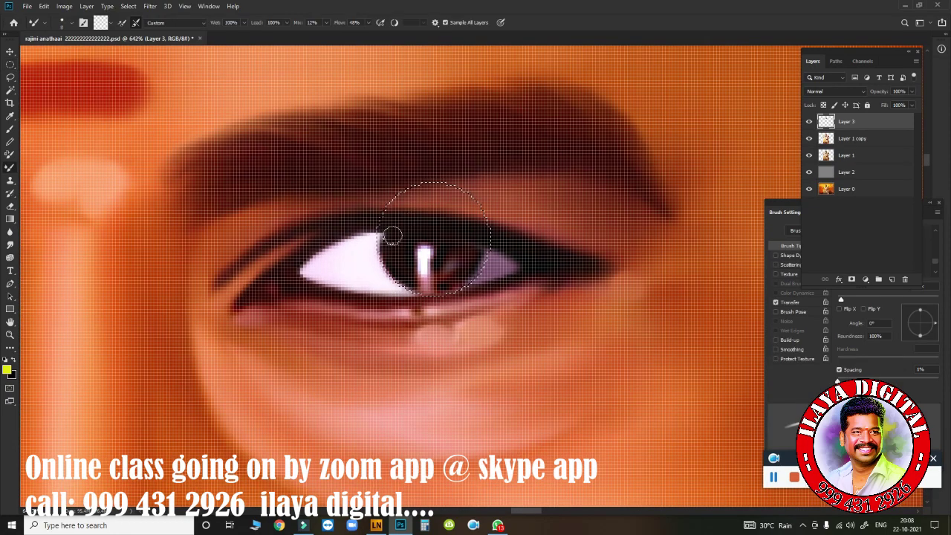
drag(393, 236, 374, 221)
mouse_move(410, 272)
mouse_down()
mouse_move(457, 233)
mouse_move(445, 263)
mouse_move(423, 270)
mouse_move(422, 262)
mouse_up()
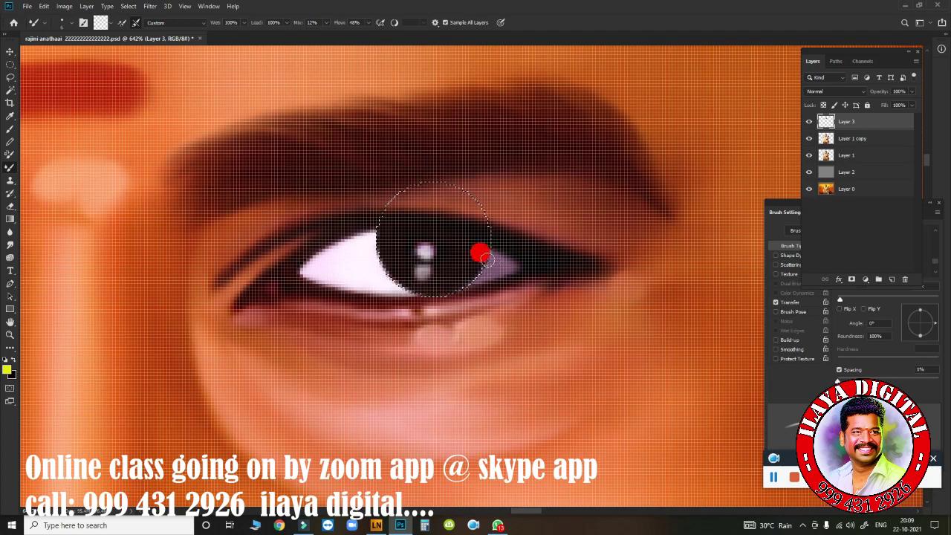
click(523, 281)
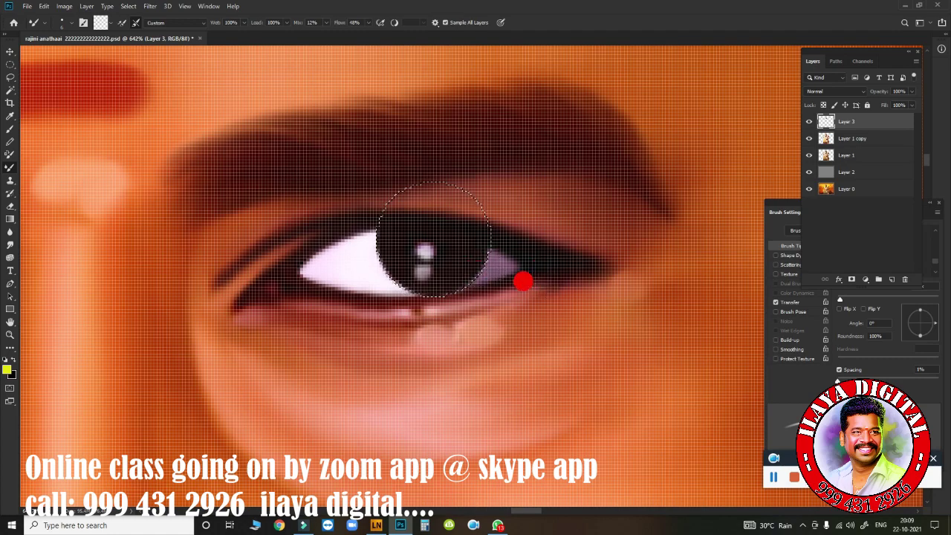
Deselect, enlarge the brush and smudge the skin around the right brow, eye and cheek.
key(ctrl+d)
scroll(495, 347, down, 2)
scroll(494, 347, down, 3)
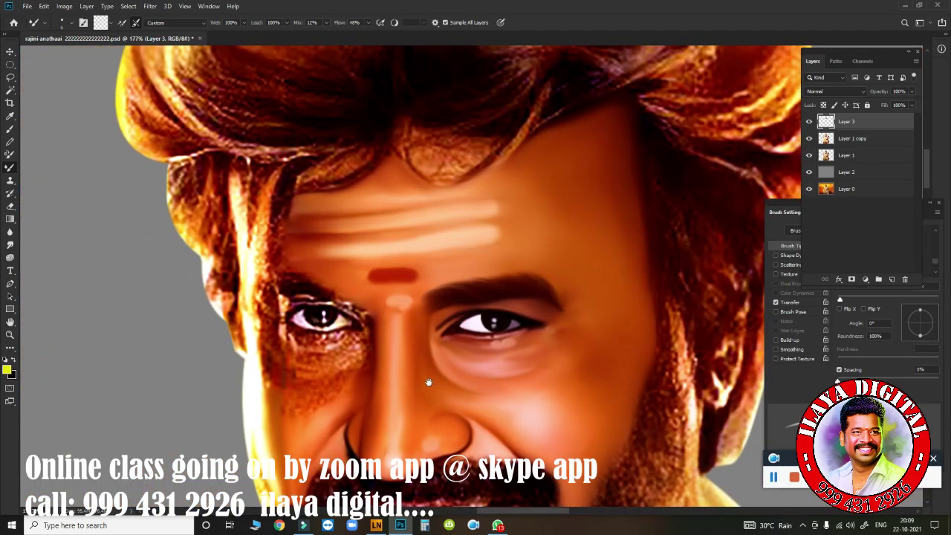
key(bracketright)
key(bracketright)
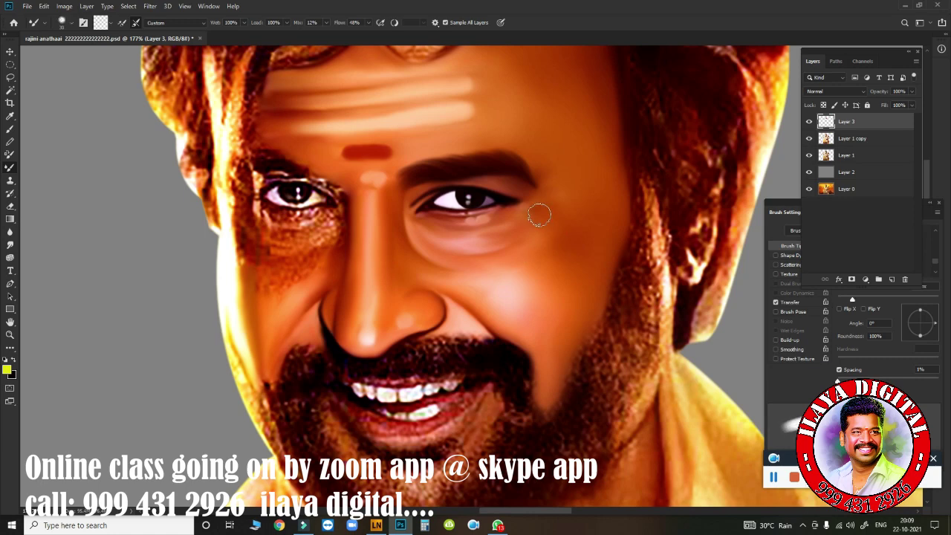
click(543, 178)
click(528, 142)
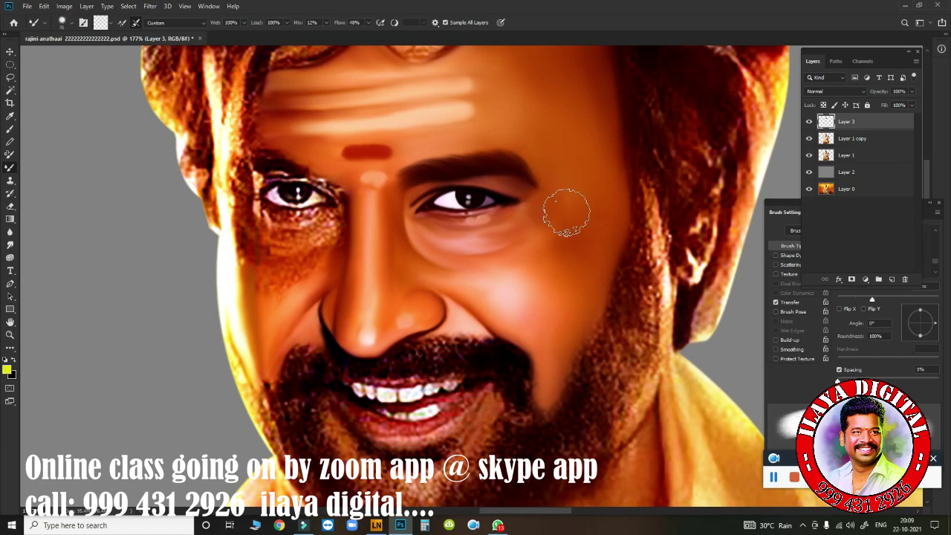
key(r)
key(bracketright)
key(bracketright)
key(bracketright)
mouse_move(552, 174)
mouse_down()
mouse_move(570, 195)
mouse_move(584, 139)
mouse_move(557, 225)
mouse_move(579, 270)
mouse_move(562, 215)
mouse_move(600, 199)
mouse_move(584, 114)
mouse_move(572, 284)
mouse_up()
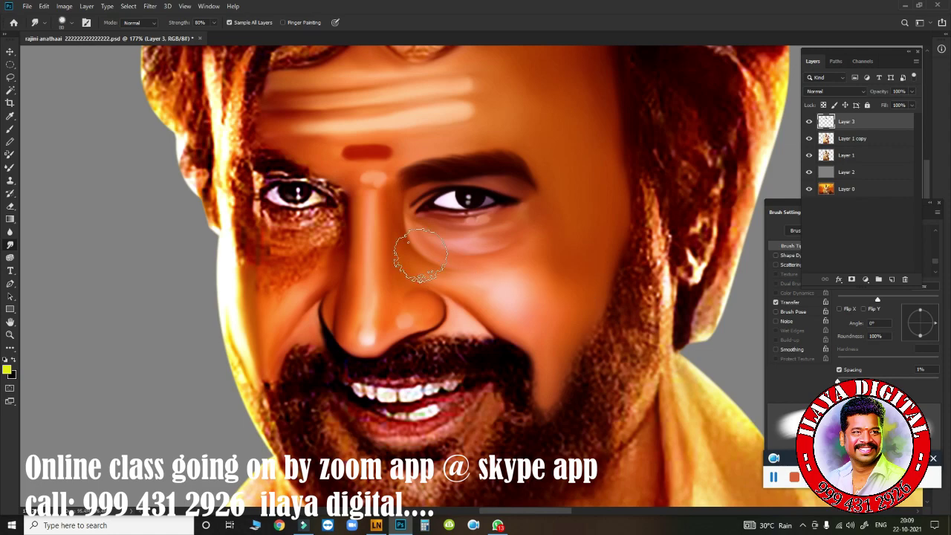
alt+click(452, 273)
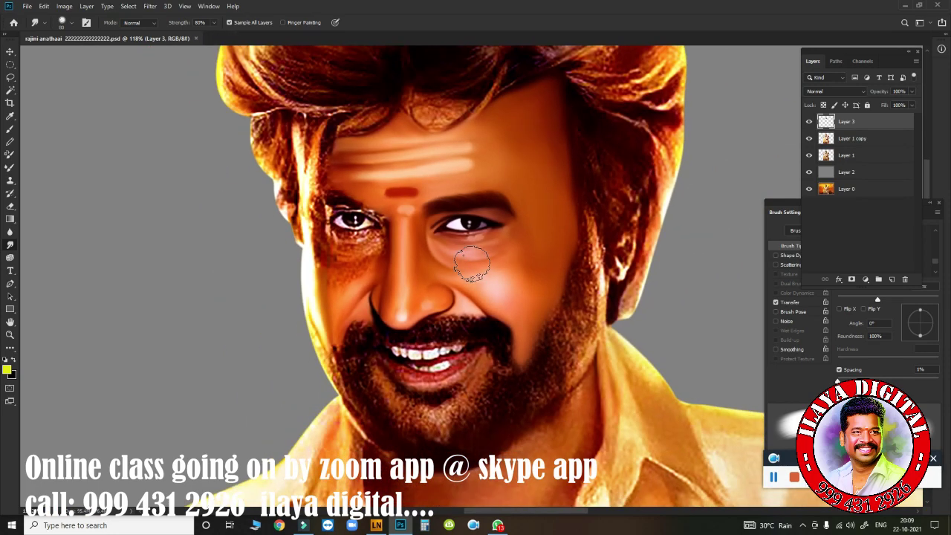
drag(416, 287, 465, 297)
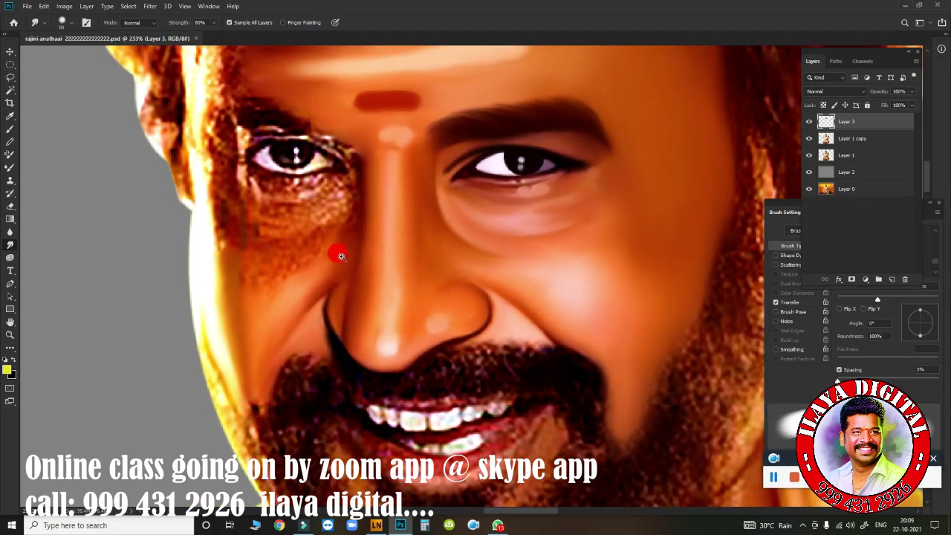
scroll(340, 256, down, 2)
With the view tilted, Mixer-Brush the temple edge, forehead edge, eyebrow and bright face rim.
key(r)
drag(335, 67, 553, 110)
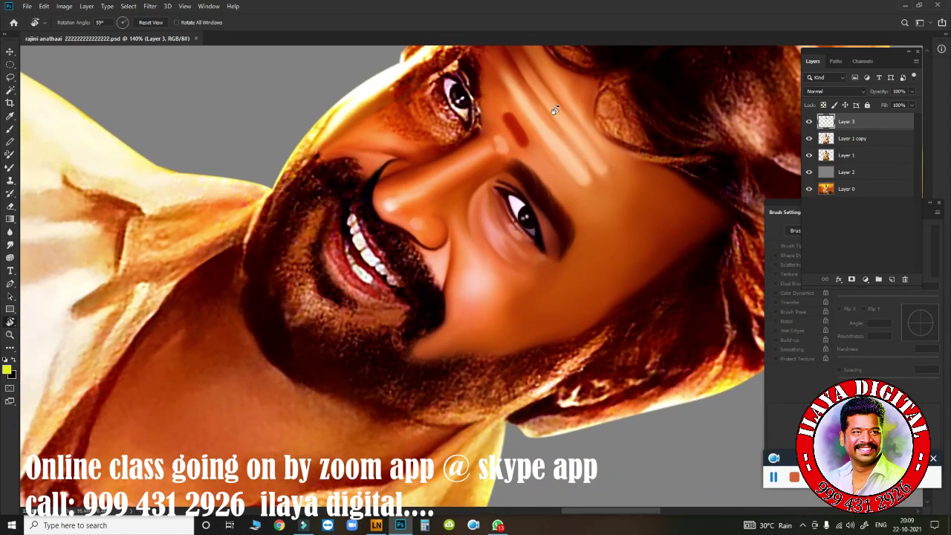
scroll(337, 228, up, 1)
scroll(337, 228, up, 1)
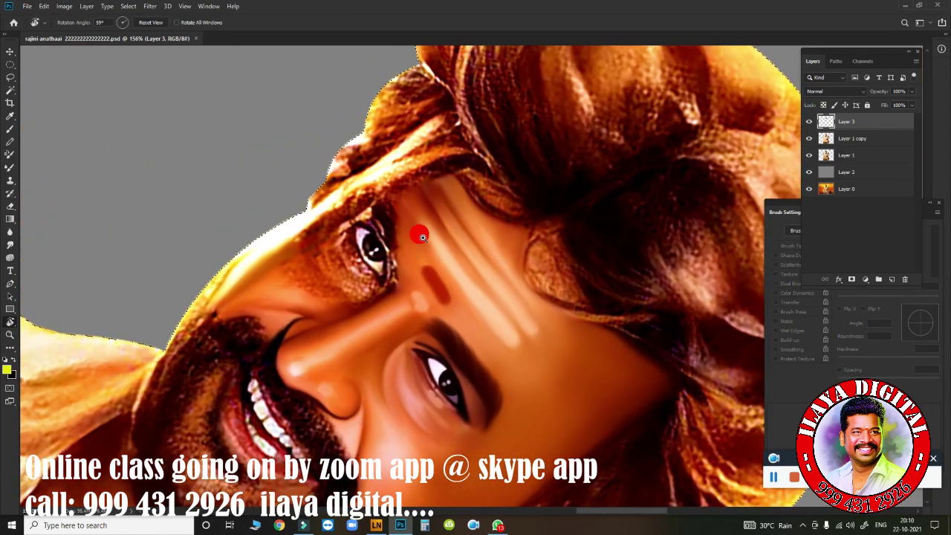
scroll(337, 228, up, 1)
key(b)
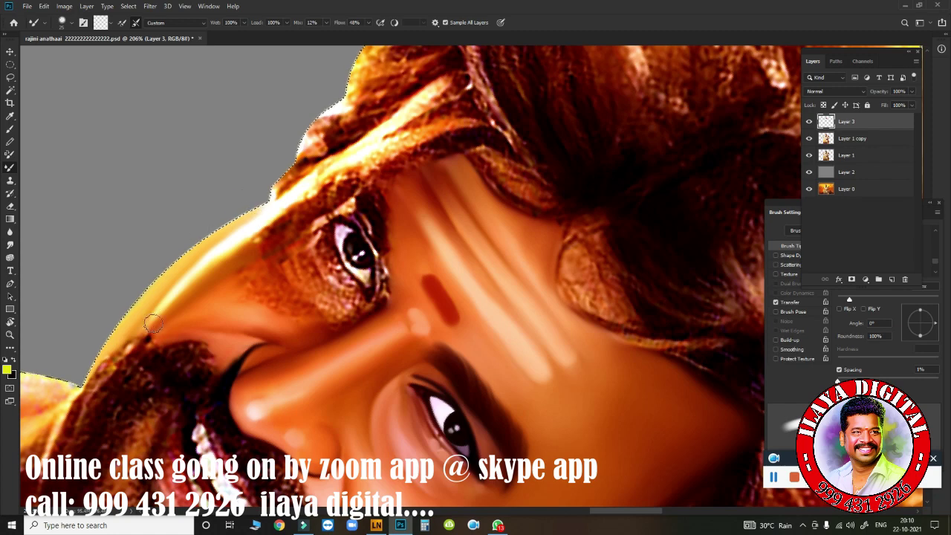
drag(160, 314, 252, 247)
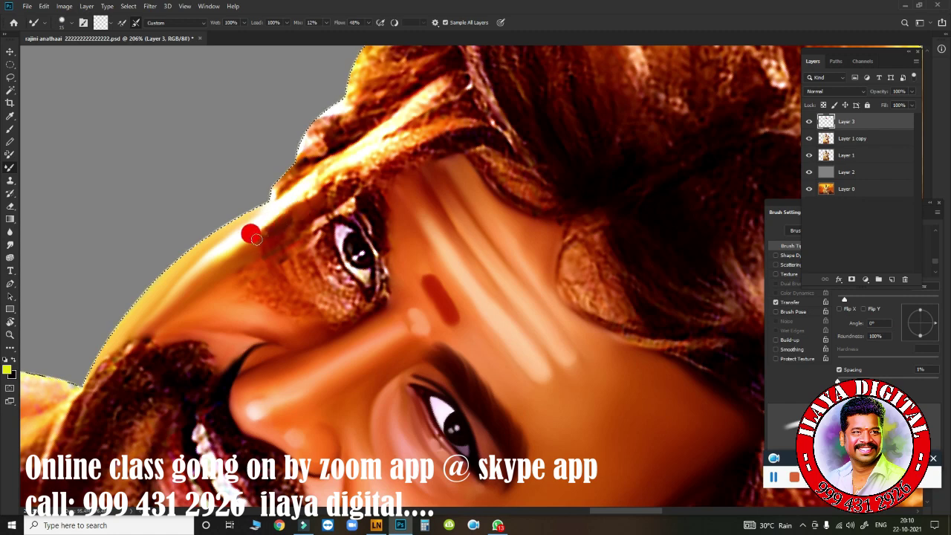
drag(256, 239, 280, 235)
mouse_move(347, 187)
mouse_down()
mouse_move(326, 195)
mouse_move(341, 169)
mouse_move(269, 213)
mouse_up()
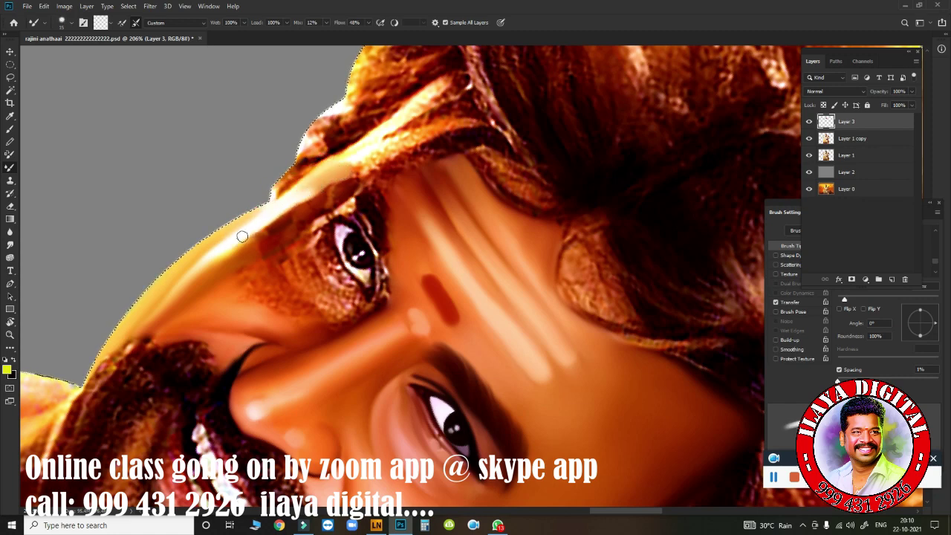
mouse_move(420, 128)
mouse_down()
mouse_move(391, 132)
mouse_move(399, 139)
mouse_move(360, 168)
mouse_move(406, 97)
mouse_move(439, 85)
mouse_move(361, 150)
mouse_move(332, 159)
mouse_up()
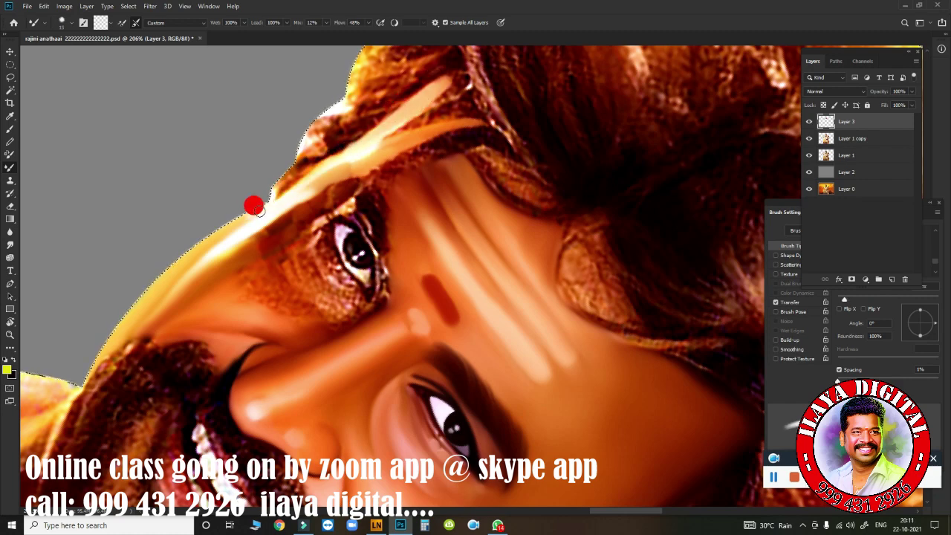
mouse_move(206, 233)
mouse_down()
mouse_move(106, 319)
mouse_move(93, 350)
mouse_up()
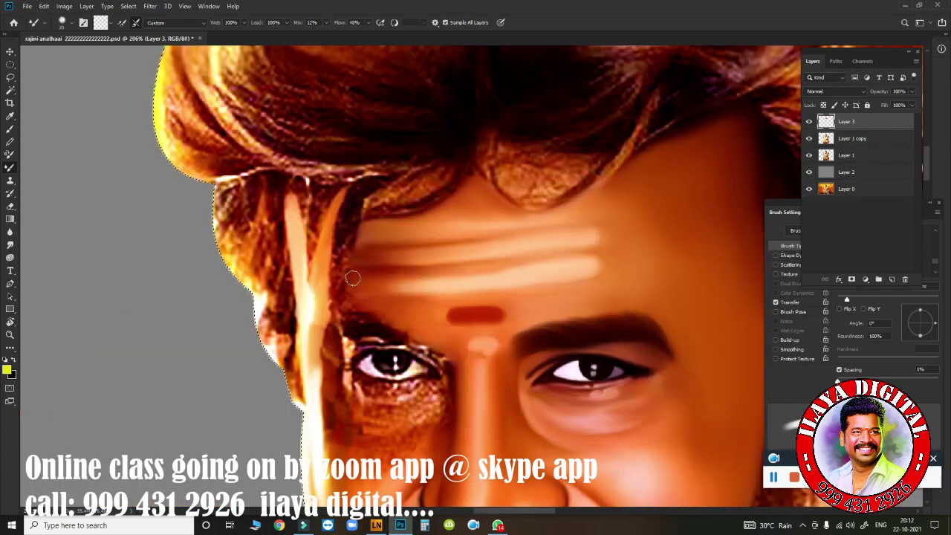
Reset the view, then smooth the hairline V and smudge the hair edge into the forehead.
key(ctrl+0)
mouse_move(407, 278)
mouse_down()
mouse_move(382, 286)
mouse_move(456, 253)
mouse_move(494, 208)
mouse_up()
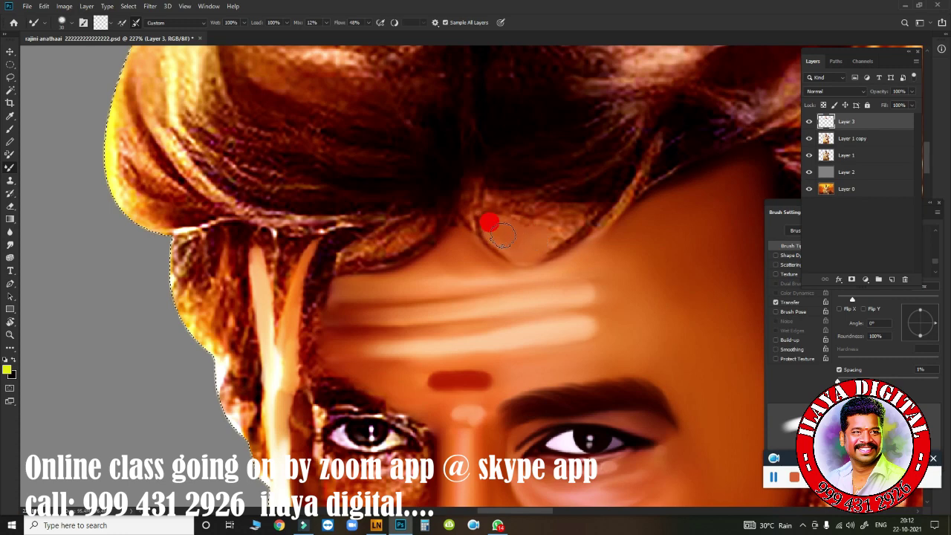
mouse_move(534, 238)
mouse_down()
mouse_move(550, 205)
mouse_move(471, 219)
mouse_up()
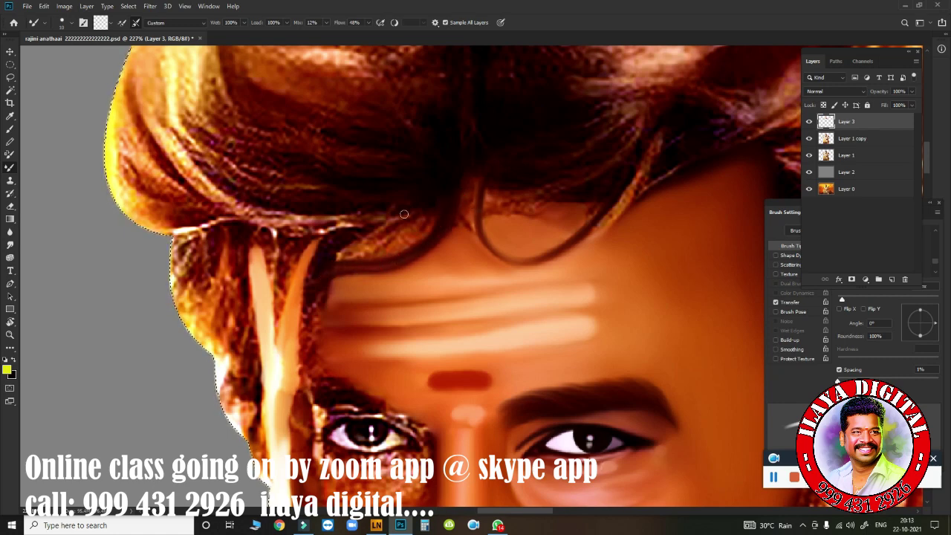
mouse_move(404, 235)
mouse_down()
mouse_move(314, 254)
mouse_move(329, 233)
mouse_move(358, 231)
mouse_up()
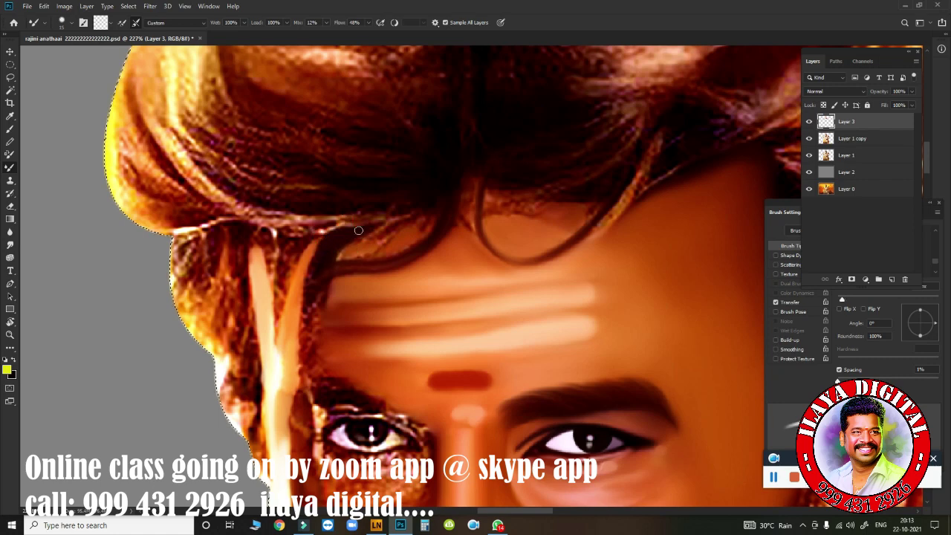
click(520, 211)
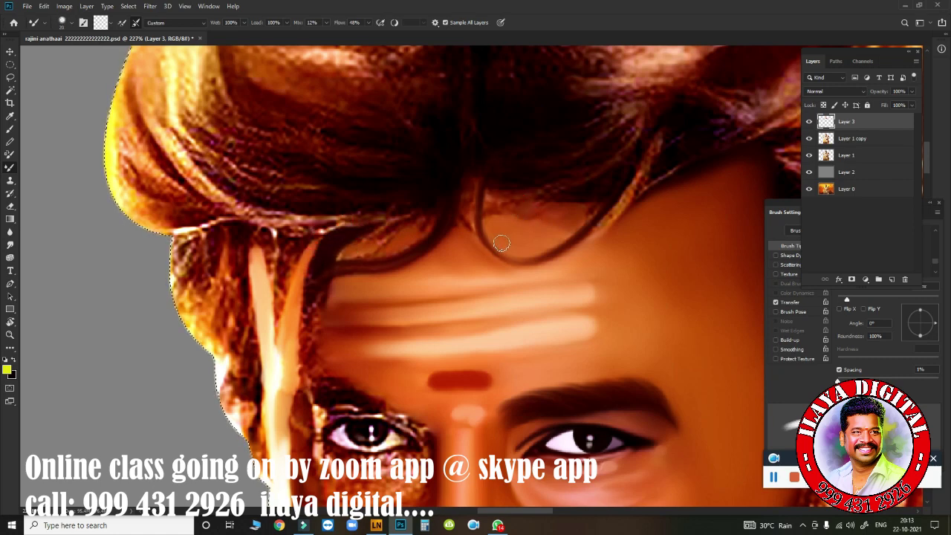
key(r)
click(531, 222)
mouse_move(534, 225)
mouse_down()
mouse_move(525, 215)
mouse_move(558, 213)
mouse_move(594, 190)
mouse_move(524, 201)
mouse_move(587, 197)
mouse_move(560, 214)
mouse_move(508, 215)
mouse_move(503, 195)
mouse_move(491, 213)
mouse_move(543, 215)
mouse_move(466, 219)
mouse_move(468, 171)
mouse_move(462, 200)
mouse_up()
Smudge the hair strand below the left hairline with 80% strength, then zoom out.
scroll(635, 245, down, 5)
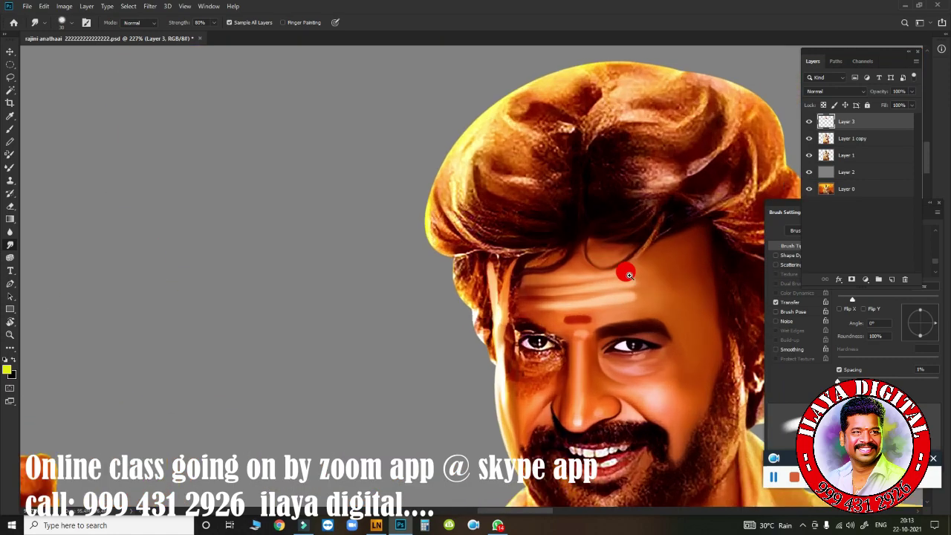
scroll(623, 286, up, 3)
scroll(516, 276, up, 2)
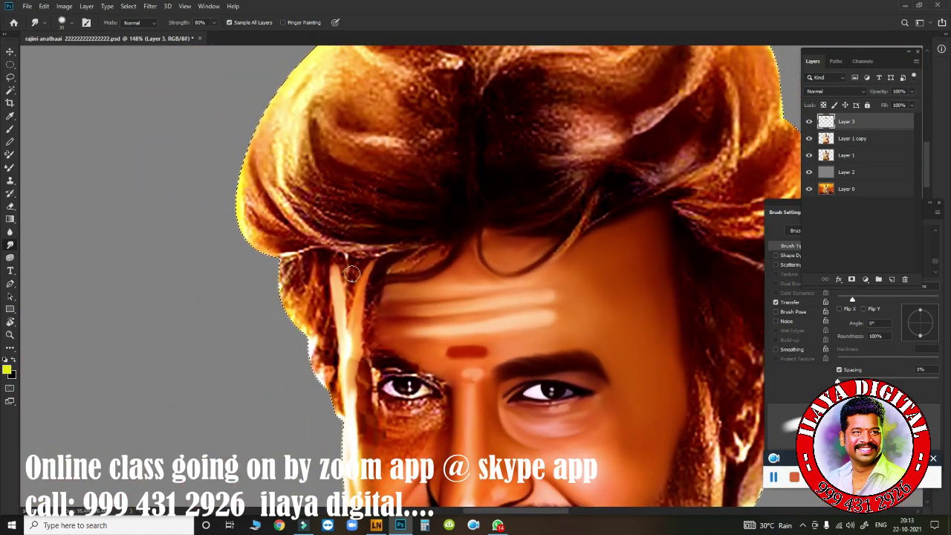
drag(328, 256, 332, 321)
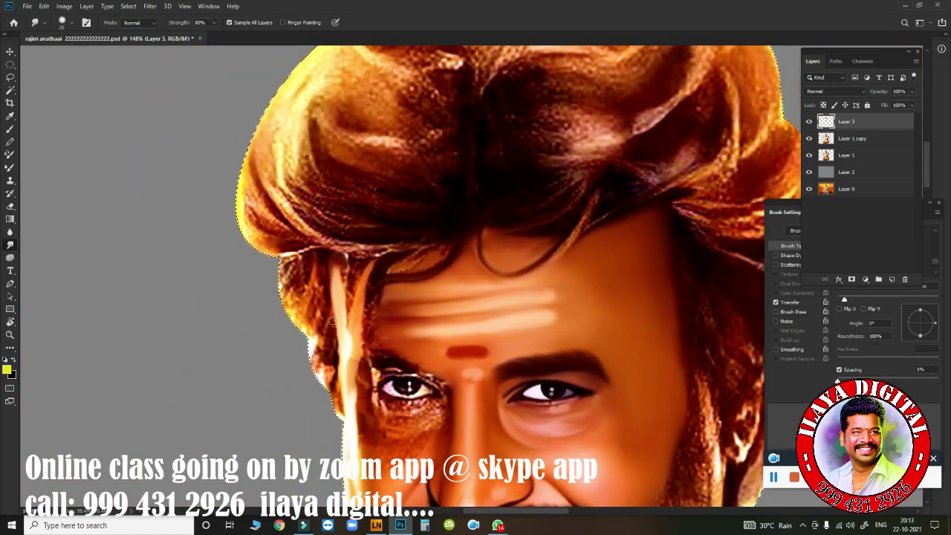
mouse_move(339, 260)
mouse_down()
mouse_move(371, 281)
mouse_move(440, 250)
mouse_move(403, 259)
mouse_move(416, 259)
mouse_move(420, 236)
mouse_move(352, 246)
mouse_move(386, 251)
mouse_up()
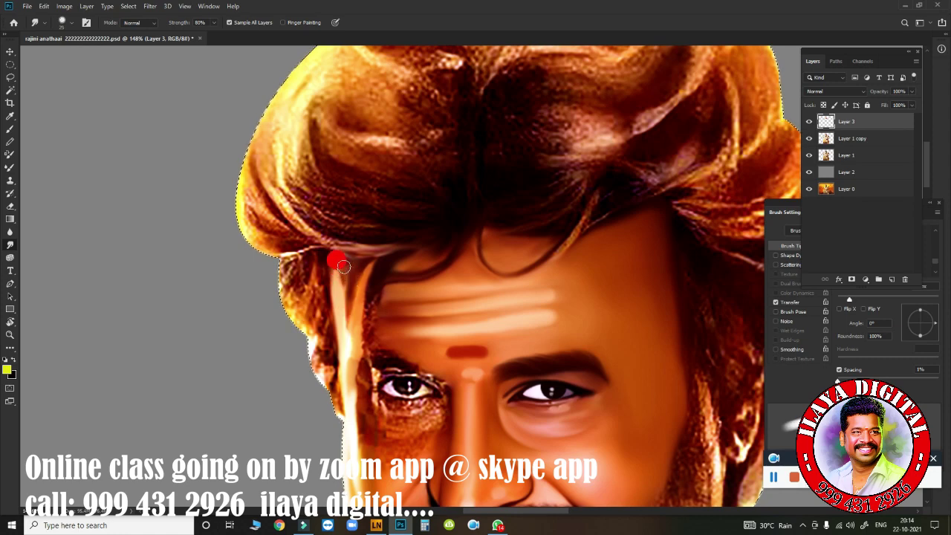
mouse_move(347, 271)
mouse_down()
mouse_move(350, 301)
mouse_move(329, 255)
mouse_move(335, 274)
mouse_move(364, 260)
mouse_move(365, 299)
mouse_move(369, 273)
mouse_move(339, 282)
mouse_move(331, 270)
mouse_move(344, 365)
mouse_move(344, 307)
mouse_move(338, 314)
mouse_up()
key(ctrl+minus)
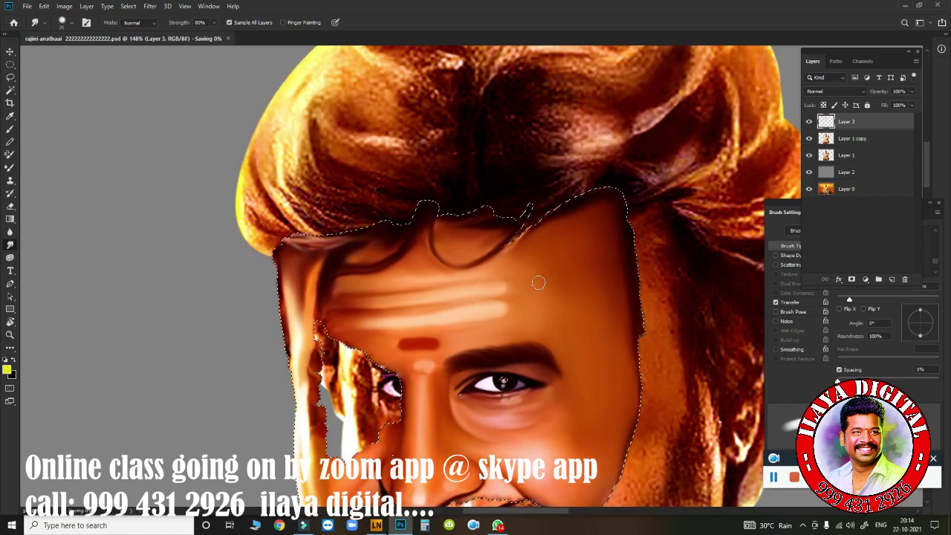
mouse_move(542, 297)
mouse_down()
mouse_move(463, 223)
mouse_move(301, 263)
mouse_up()
Toggle Layer 3 and Layer 1 copy off and on for a before-and-after check.
ctrl+click(825, 138)
click(809, 121)
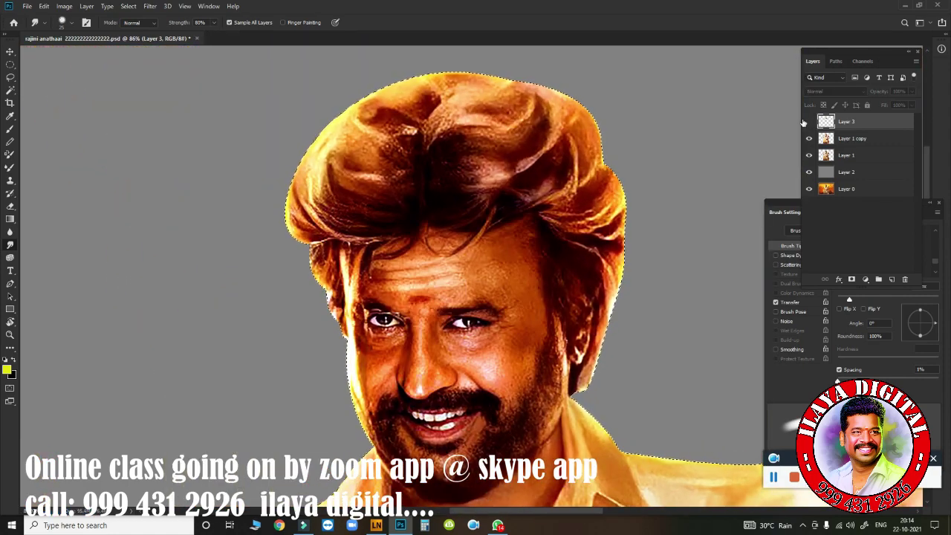
click(809, 138)
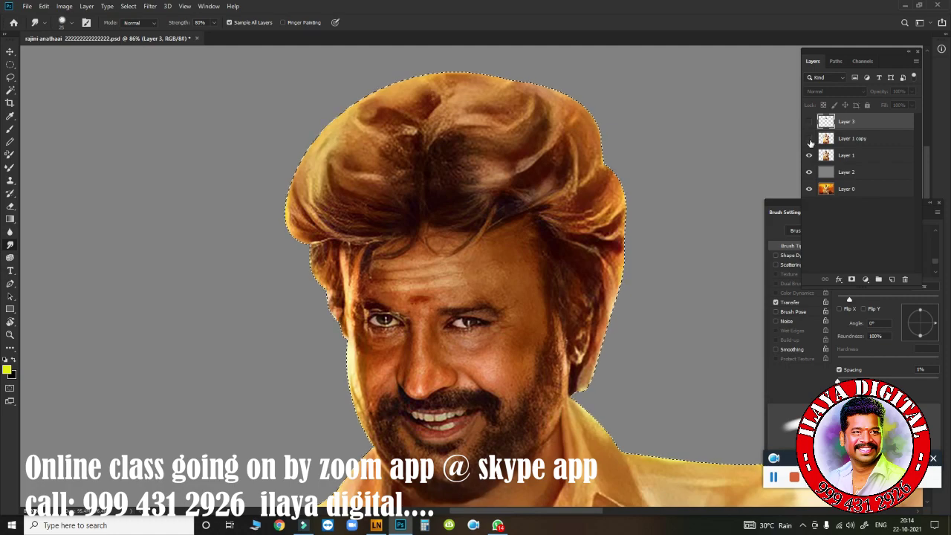
click(809, 138)
click(809, 138)
click(809, 121)
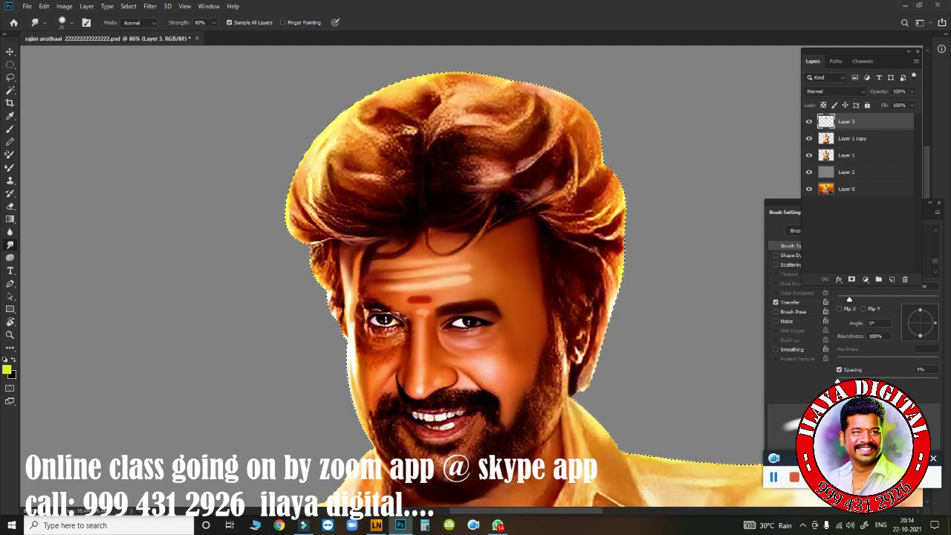
mouse_move(338, 256)
mouse_down()
mouse_move(345, 239)
mouse_move(323, 237)
mouse_move(334, 194)
mouse_move(429, 210)
mouse_up()
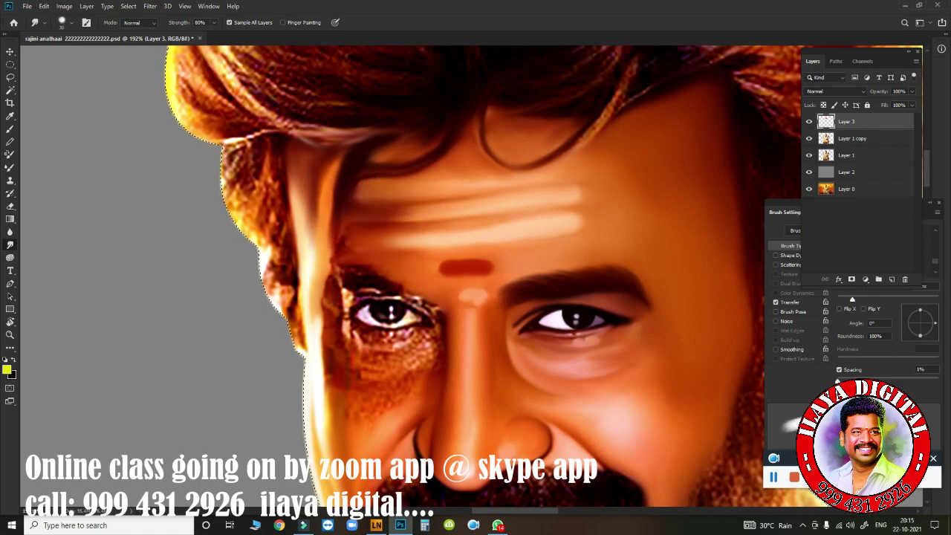
Smudge the forehead lines and the temple beside the left eye smooth.
drag(382, 191, 373, 179)
drag(533, 175, 525, 163)
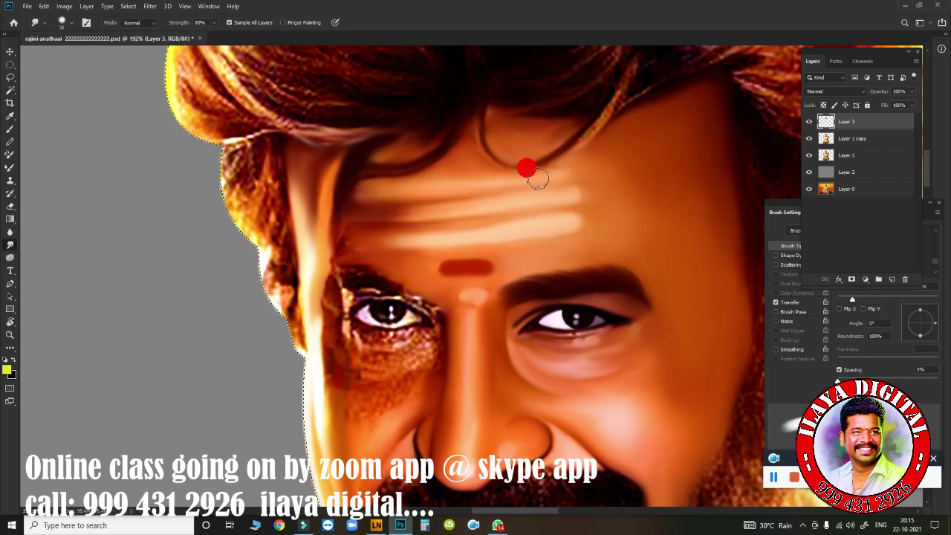
mouse_move(413, 213)
mouse_down()
mouse_move(374, 201)
mouse_move(361, 215)
mouse_up()
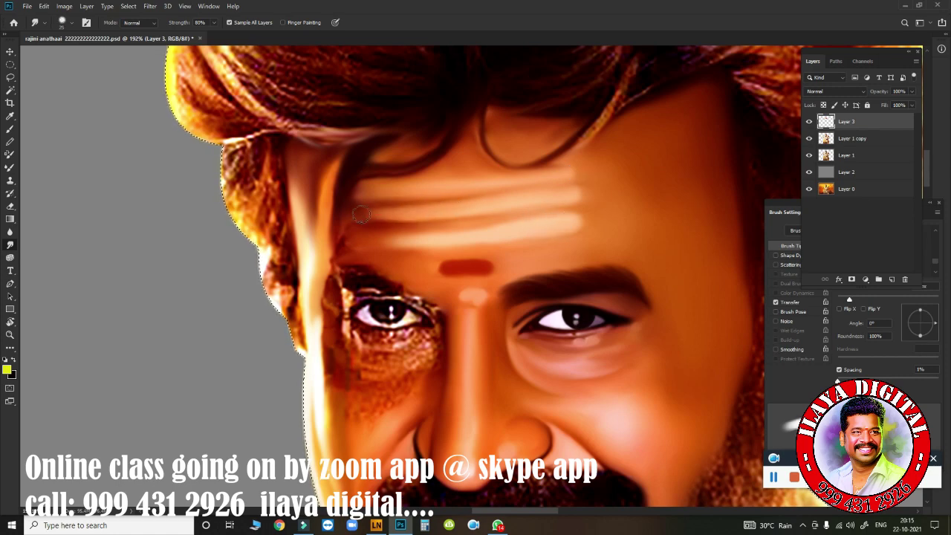
mouse_move(548, 225)
mouse_down()
mouse_move(339, 225)
mouse_move(327, 239)
mouse_move(340, 214)
mouse_move(366, 255)
mouse_up()
mouse_move(329, 289)
mouse_down()
mouse_move(322, 282)
mouse_move(318, 307)
mouse_move(327, 336)
mouse_up()
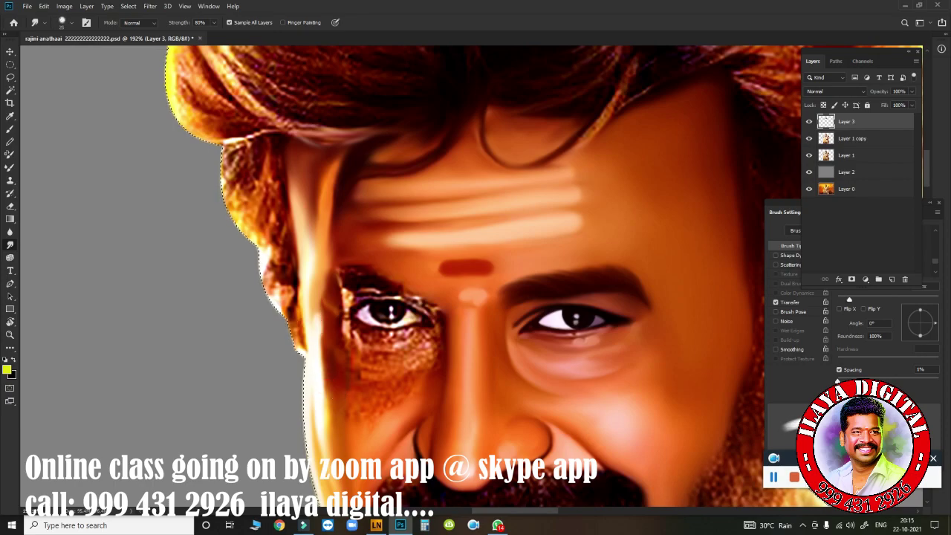
Zoom in on the left eye and blend its corners, upper lash line and lower lid.
mouse_move(424, 287)
mouse_down()
mouse_move(464, 305)
mouse_move(361, 227)
mouse_move(345, 305)
mouse_up()
drag(259, 237, 269, 277)
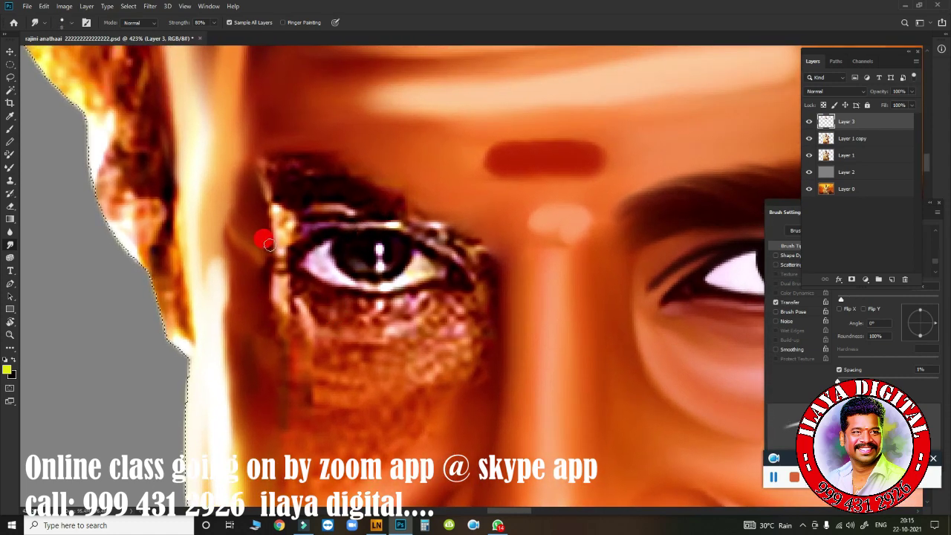
mouse_move(279, 214)
mouse_down()
mouse_move(277, 239)
mouse_move(331, 222)
mouse_move(395, 224)
mouse_up()
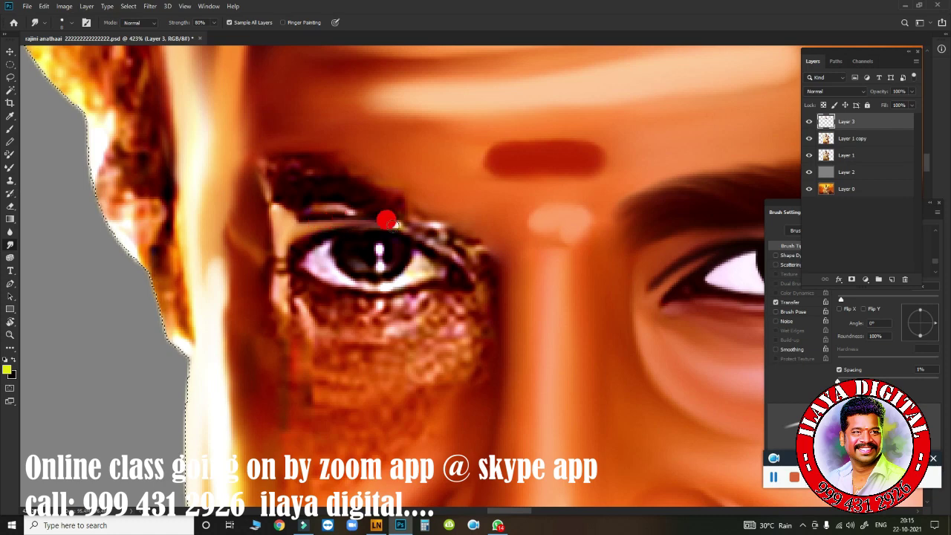
mouse_move(454, 255)
mouse_down()
mouse_move(431, 228)
mouse_move(327, 211)
mouse_up()
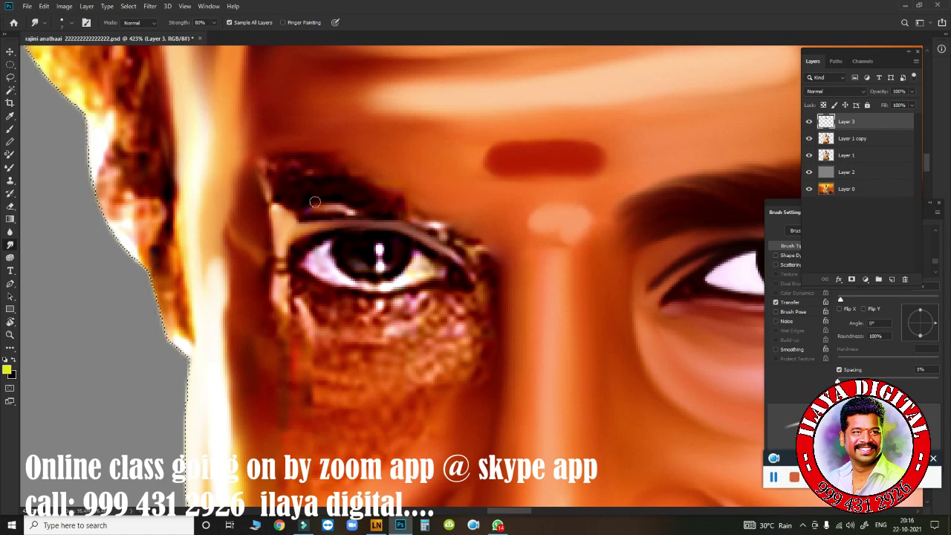
mouse_move(275, 275)
mouse_down()
mouse_move(260, 266)
mouse_move(297, 306)
mouse_up()
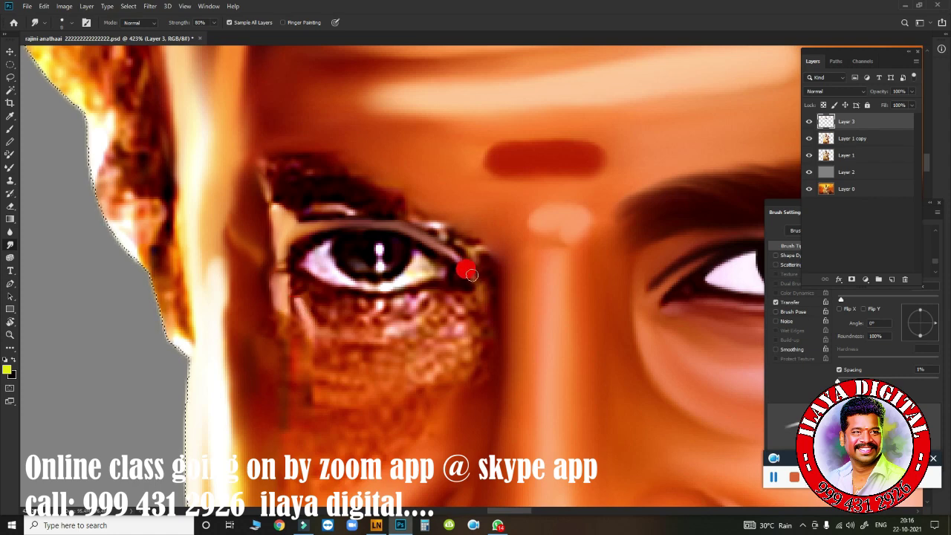
mouse_move(479, 268)
mouse_down()
mouse_move(483, 297)
mouse_move(473, 245)
mouse_move(486, 240)
mouse_move(453, 223)
mouse_move(452, 237)
mouse_move(484, 285)
mouse_up()
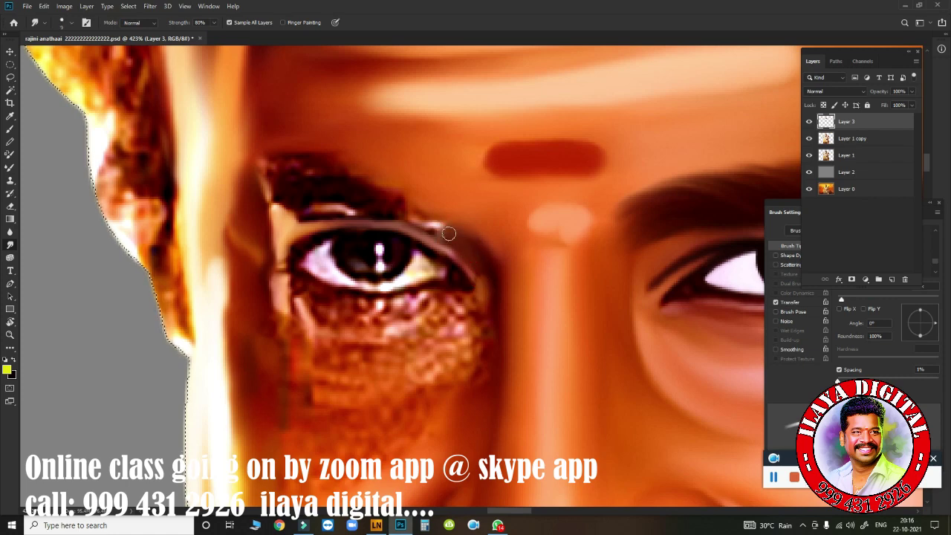
drag(449, 234, 408, 217)
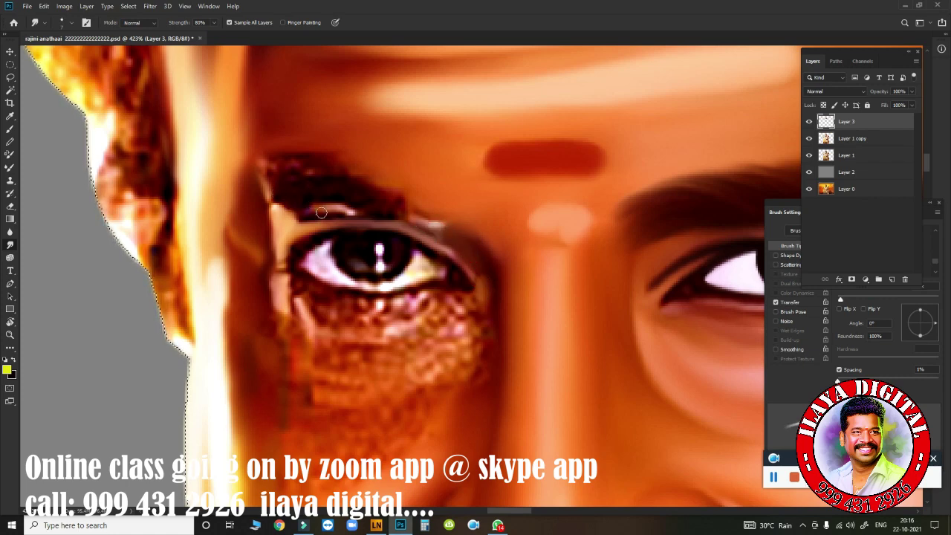
Smooth the left eyebrow's upper and lower edges and the dark upper eyelid line.
mouse_move(295, 149)
mouse_down()
mouse_move(276, 173)
mouse_move(314, 193)
mouse_move(293, 178)
mouse_move(344, 161)
mouse_move(293, 164)
mouse_move(339, 178)
mouse_move(315, 186)
mouse_move(324, 169)
mouse_up()
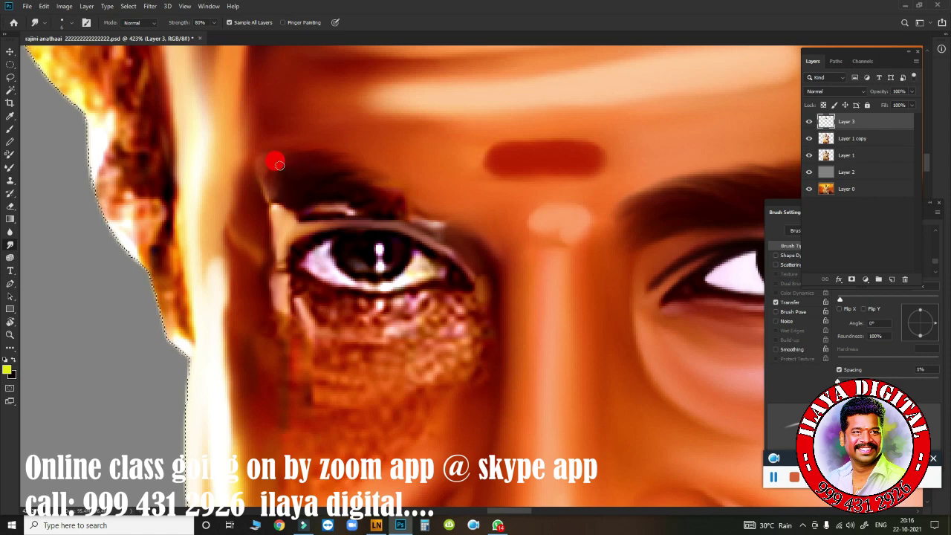
drag(342, 171, 361, 186)
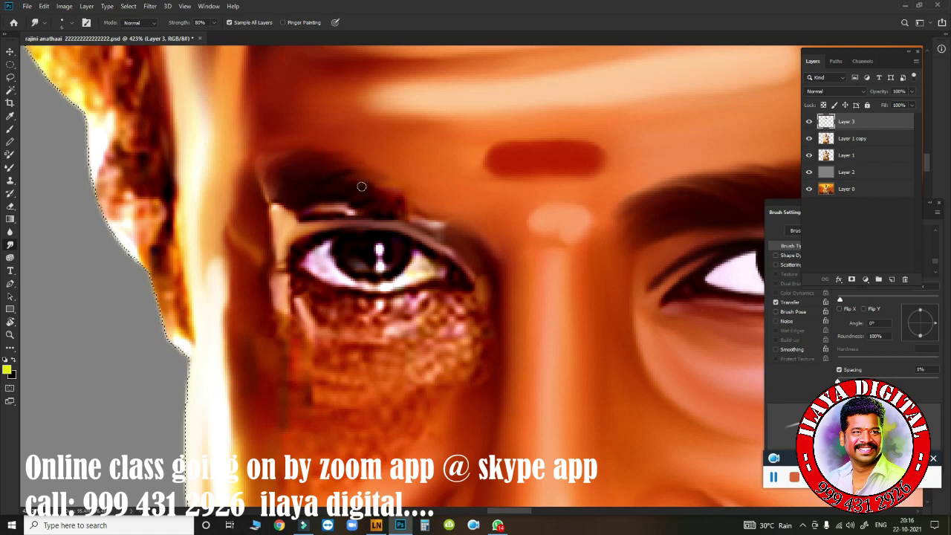
drag(274, 185, 272, 172)
drag(361, 213, 367, 214)
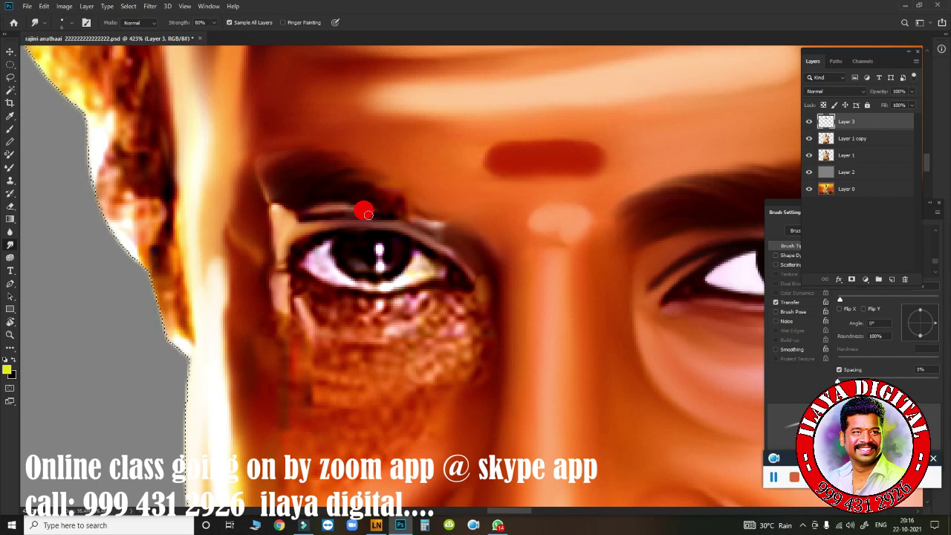
drag(302, 222, 294, 226)
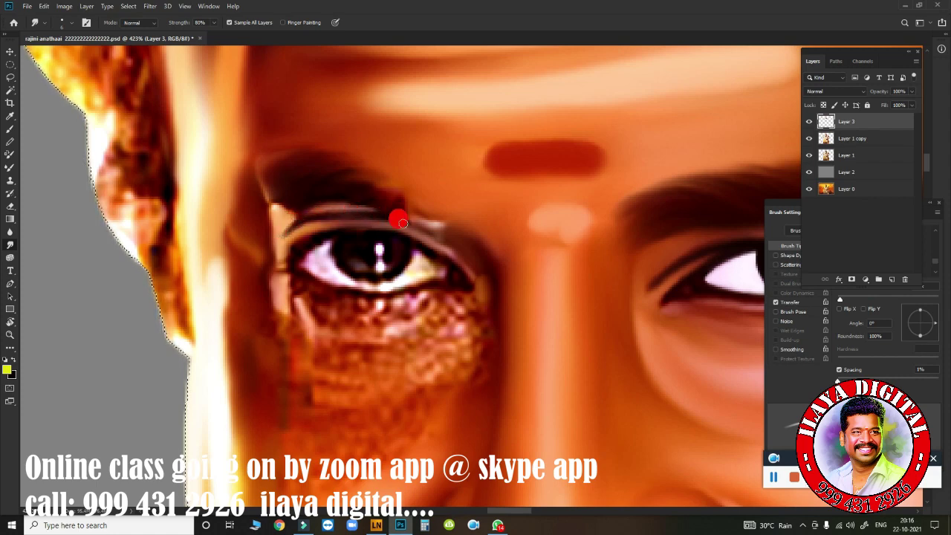
drag(403, 223, 379, 215)
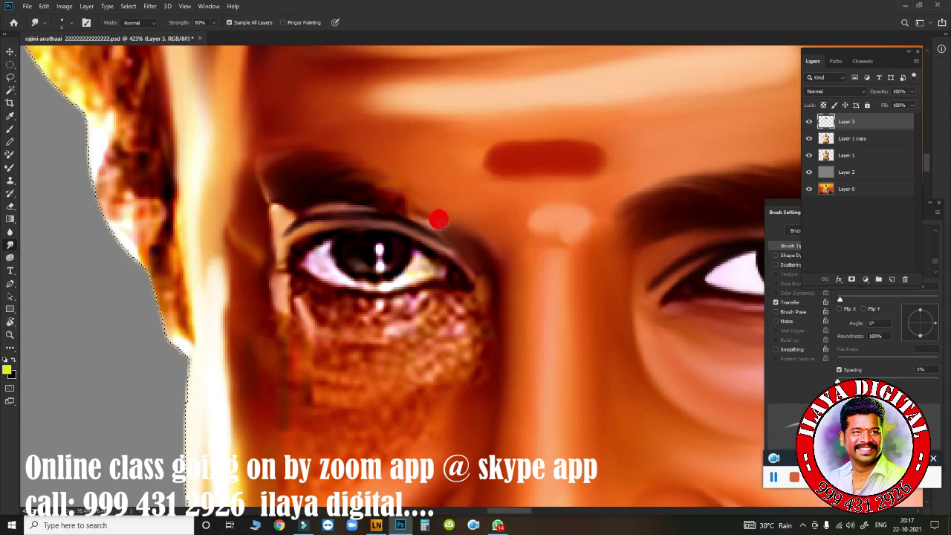
drag(439, 220, 422, 216)
mouse_move(357, 183)
mouse_down()
mouse_move(428, 190)
mouse_move(359, 180)
mouse_up()
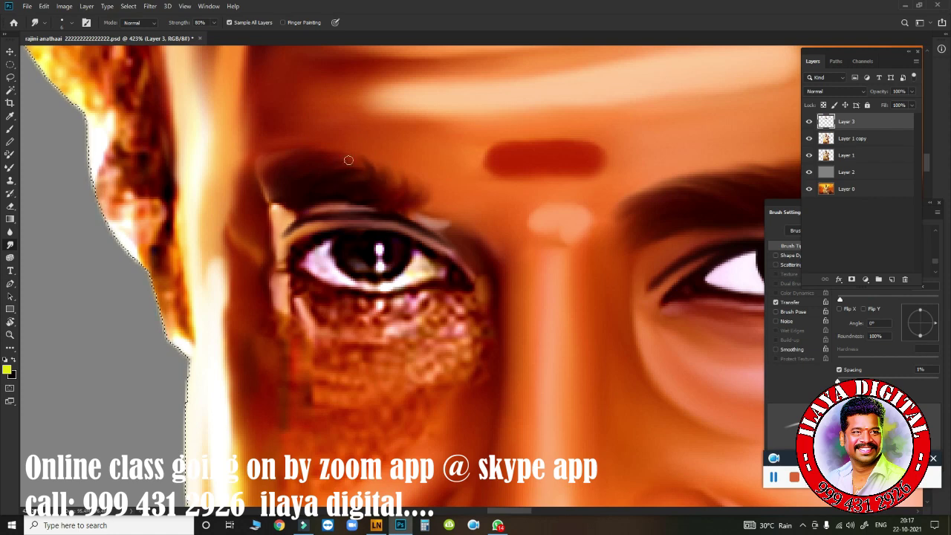
mouse_move(373, 159)
mouse_down()
mouse_move(335, 178)
mouse_move(388, 163)
mouse_move(396, 199)
mouse_move(440, 177)
mouse_move(382, 155)
mouse_move(352, 174)
mouse_move(305, 169)
mouse_move(365, 164)
mouse_move(374, 180)
mouse_up()
mouse_move(316, 161)
mouse_down()
mouse_move(344, 185)
mouse_move(409, 185)
mouse_move(435, 198)
mouse_move(399, 191)
mouse_move(405, 168)
mouse_move(391, 168)
mouse_up()
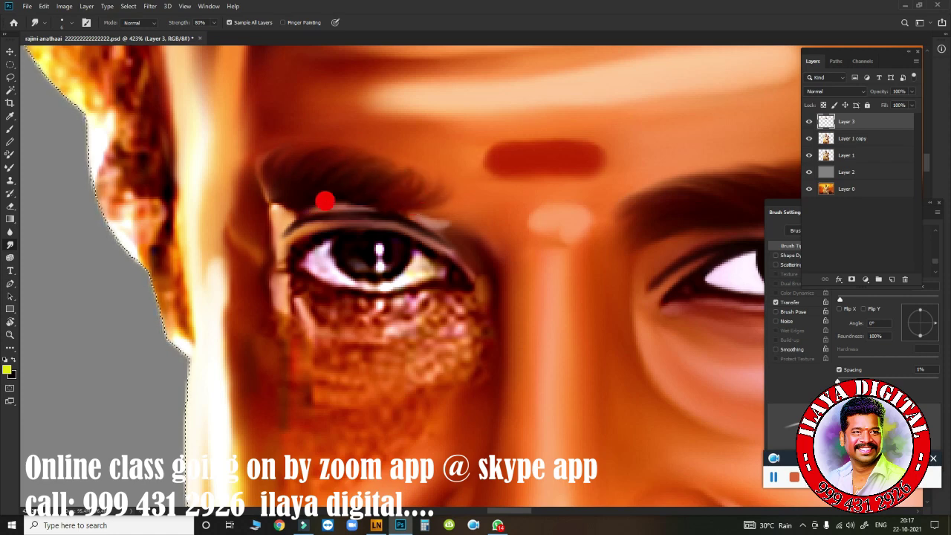
mouse_move(324, 201)
mouse_down()
mouse_move(452, 221)
mouse_move(355, 202)
mouse_move(278, 205)
mouse_up()
click(251, 198)
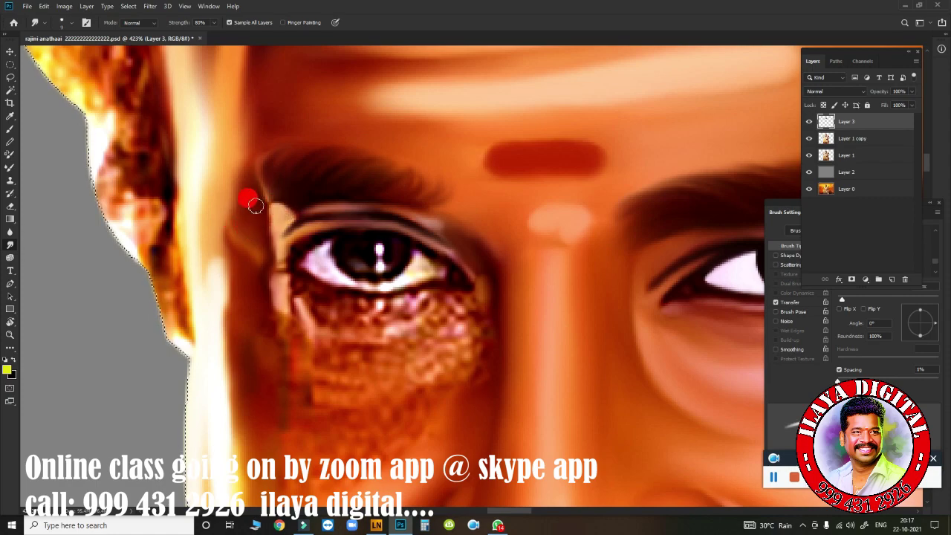
Zoom back in on the left eye and smudge the eyebrow's inner corner soft.
scroll(486, 279, down, 5)
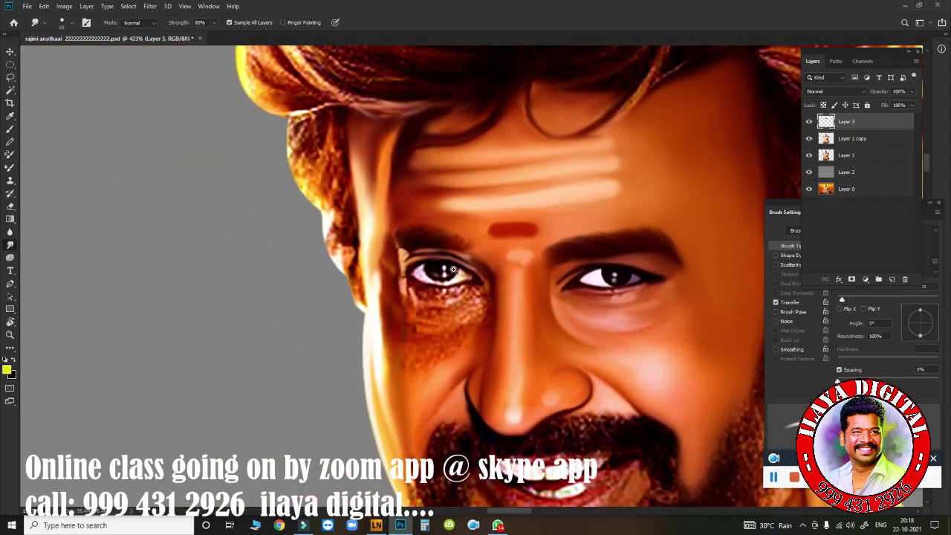
mouse_move(482, 278)
mouse_down()
mouse_move(473, 295)
mouse_move(436, 233)
mouse_move(476, 245)
mouse_up()
mouse_move(543, 287)
mouse_down()
mouse_move(297, 318)
mouse_move(282, 303)
mouse_move(309, 294)
mouse_move(272, 297)
mouse_move(286, 311)
mouse_move(318, 303)
mouse_move(321, 319)
mouse_up()
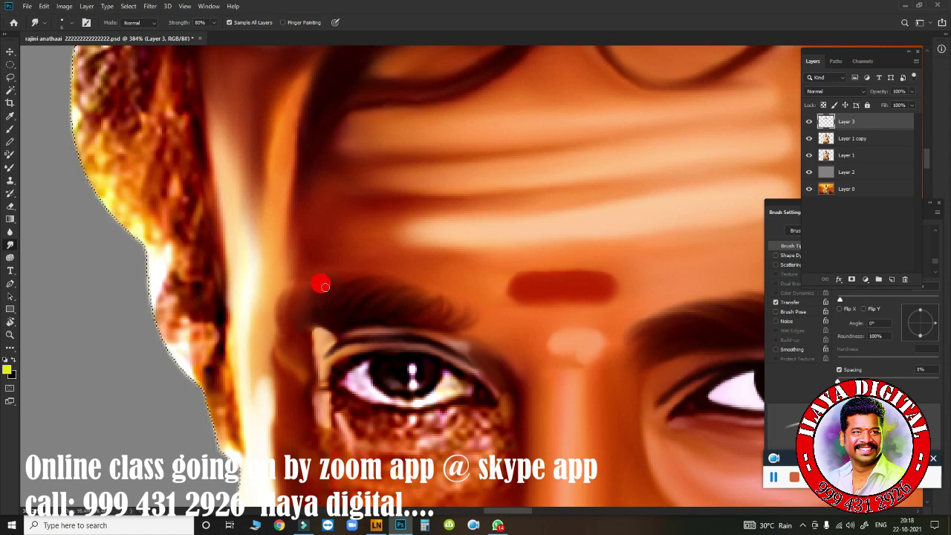
mouse_move(325, 287)
mouse_down()
mouse_move(296, 307)
mouse_move(292, 324)
mouse_move(272, 318)
mouse_move(285, 332)
mouse_move(295, 302)
mouse_up()
mouse_move(365, 286)
mouse_down()
mouse_move(383, 314)
mouse_move(470, 300)
mouse_move(476, 325)
mouse_move(444, 282)
mouse_move(417, 285)
mouse_up()
drag(502, 392, 424, 210)
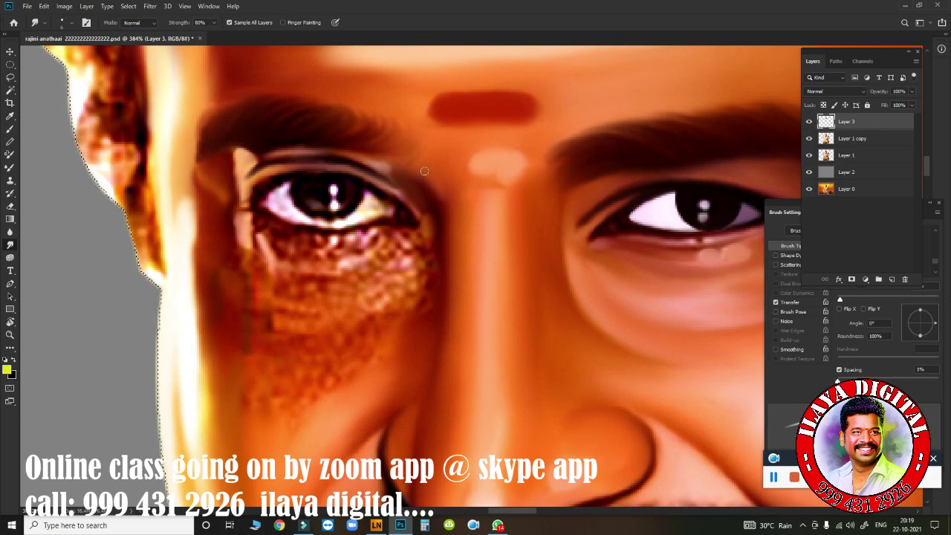
Mixer-Brush the left eye's upper lid, outer corner, lower lid and under-eye skin.
key(b)
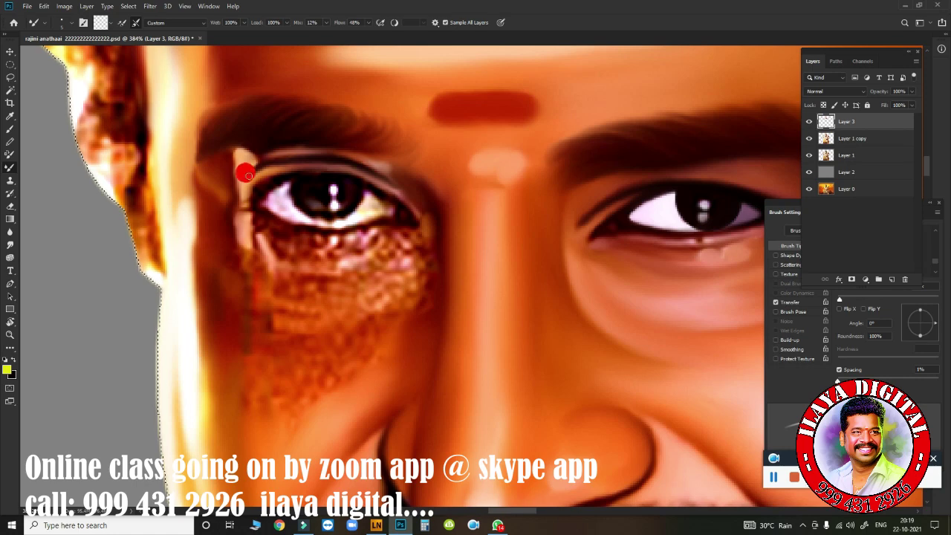
drag(249, 176, 266, 164)
drag(374, 172, 393, 182)
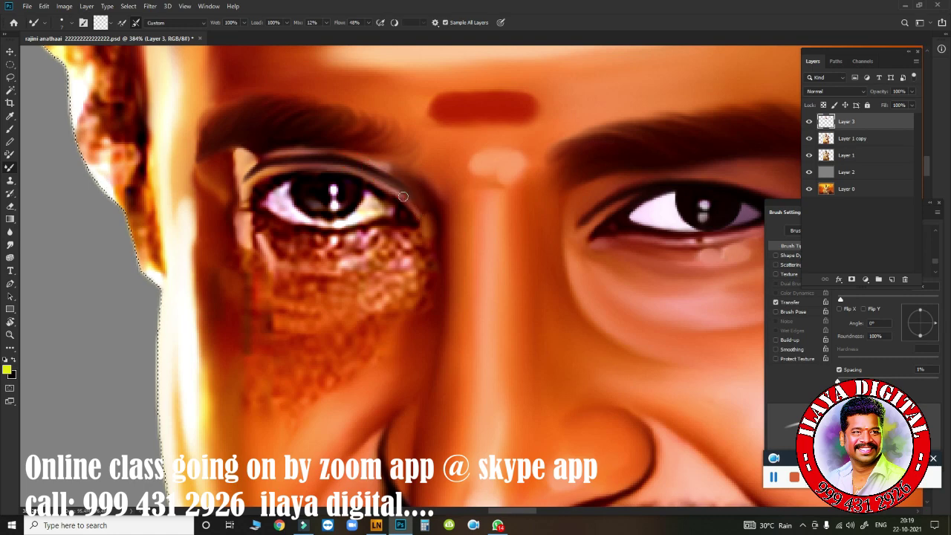
mouse_move(365, 166)
mouse_down()
mouse_move(289, 164)
mouse_move(333, 166)
mouse_up()
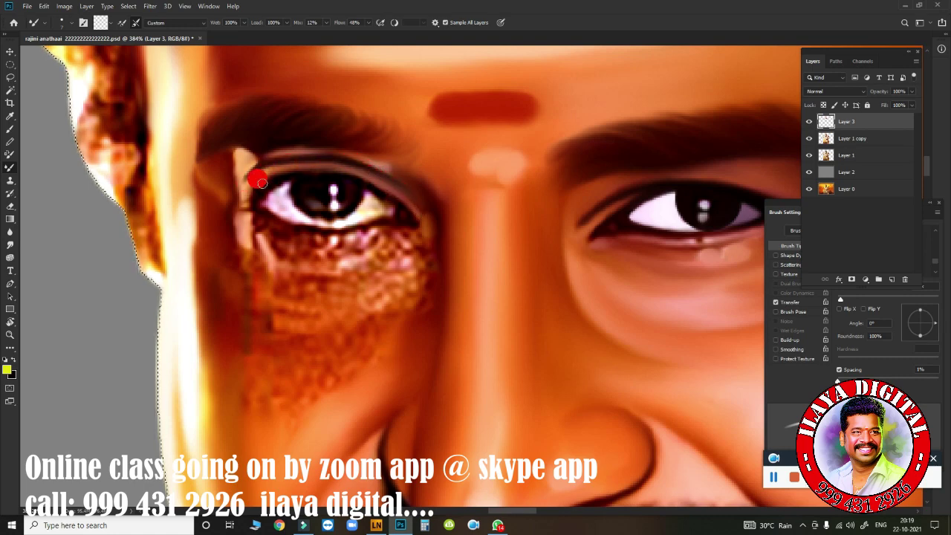
drag(240, 190, 297, 167)
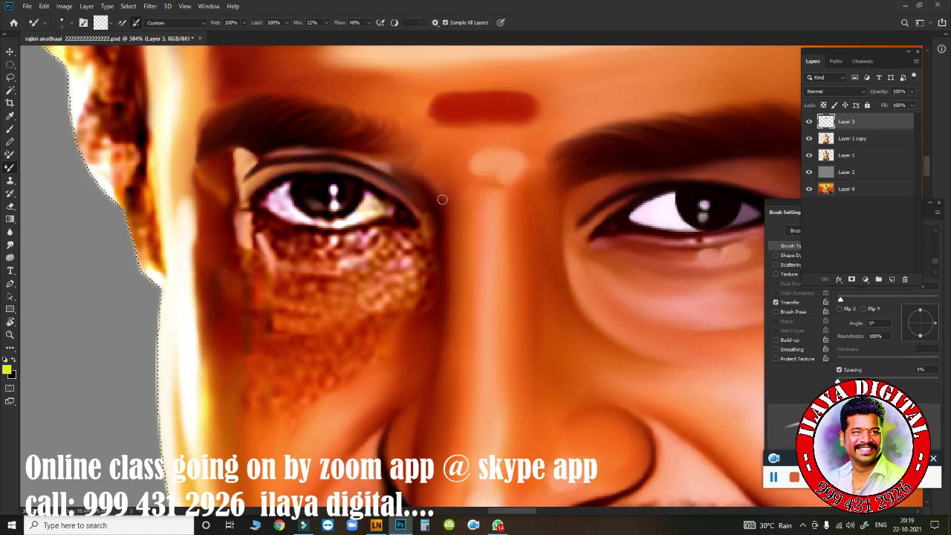
drag(442, 199, 416, 179)
drag(287, 256, 388, 235)
drag(309, 275, 380, 259)
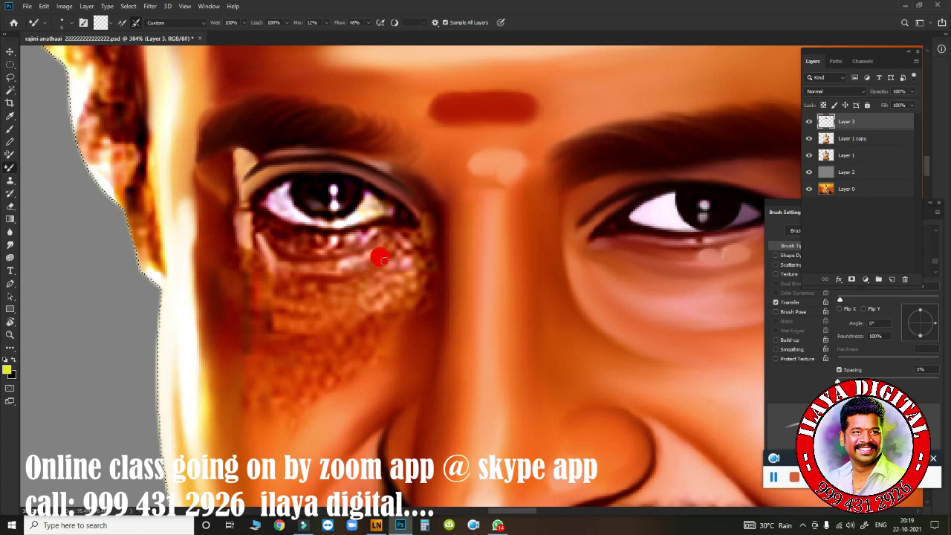
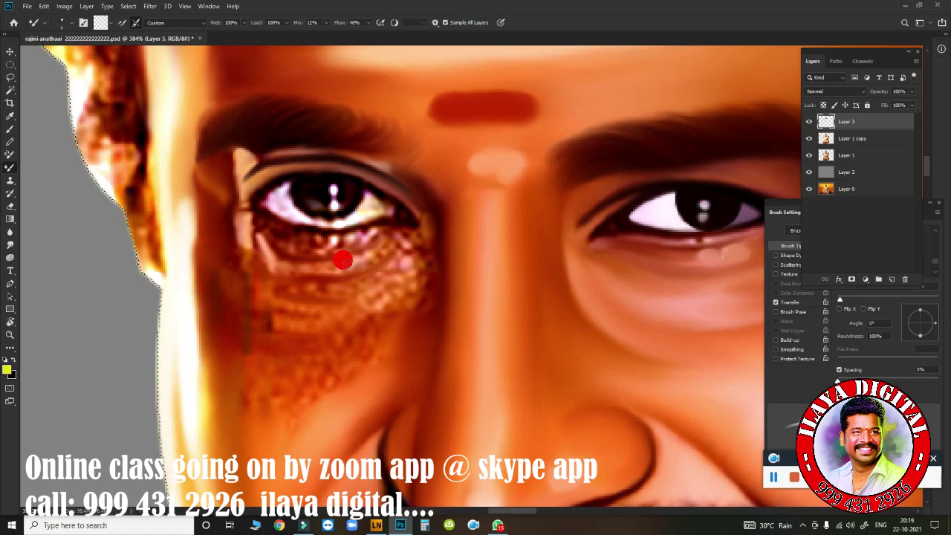
Blend the patchy under-eye skin with the Mixer Brush, then begin smudging it smooth.
mouse_move(342, 259)
mouse_down()
mouse_move(368, 247)
mouse_move(361, 233)
mouse_move(387, 260)
mouse_up()
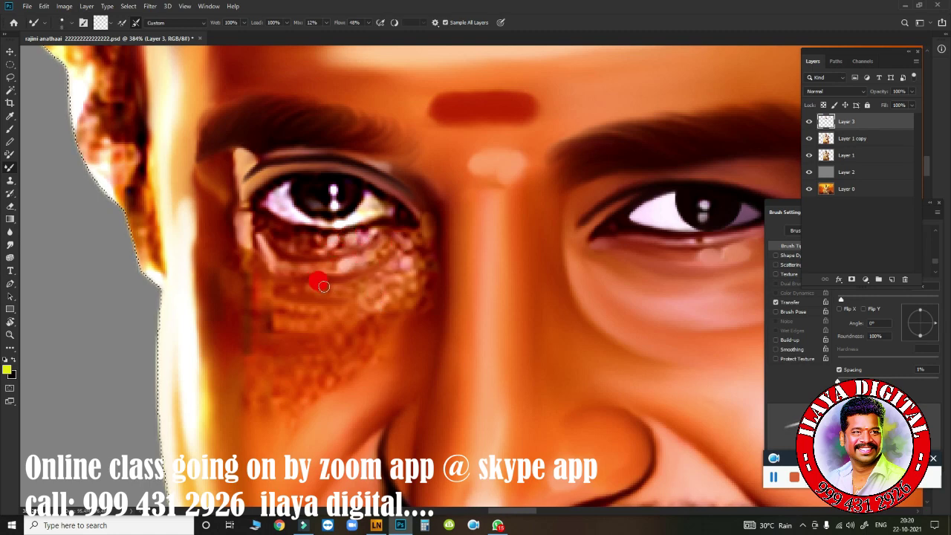
drag(321, 290, 276, 259)
key(r)
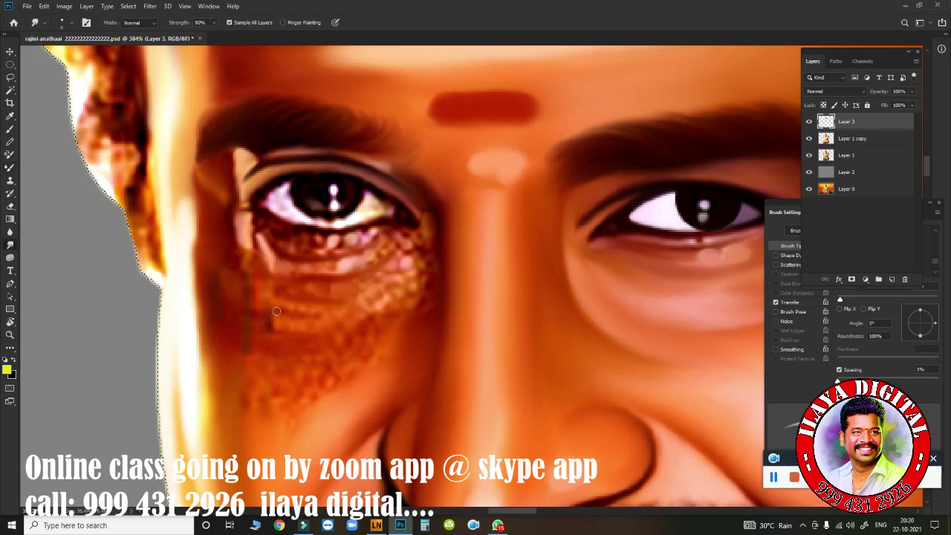
click(413, 297)
drag(413, 296, 509, 201)
scroll(332, 206, up, 1)
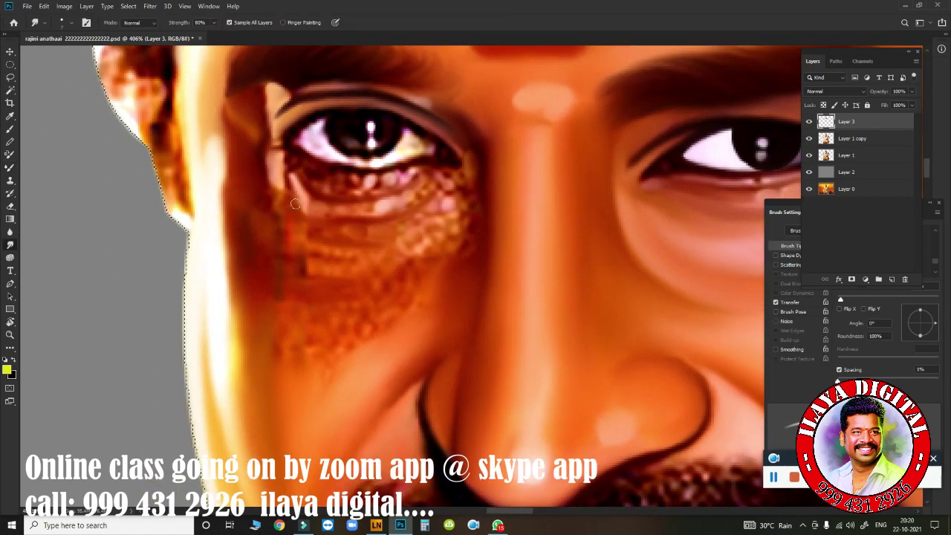
mouse_move(305, 204)
mouse_down()
mouse_move(434, 175)
mouse_move(312, 215)
mouse_move(276, 187)
mouse_move(267, 242)
mouse_move(290, 163)
mouse_up()
With a larger Smudge brush, smooth the lower lid, outer eye corner and cheek toward the face edge.
key(bracketright)
key(bracketright)
key(bracketright)
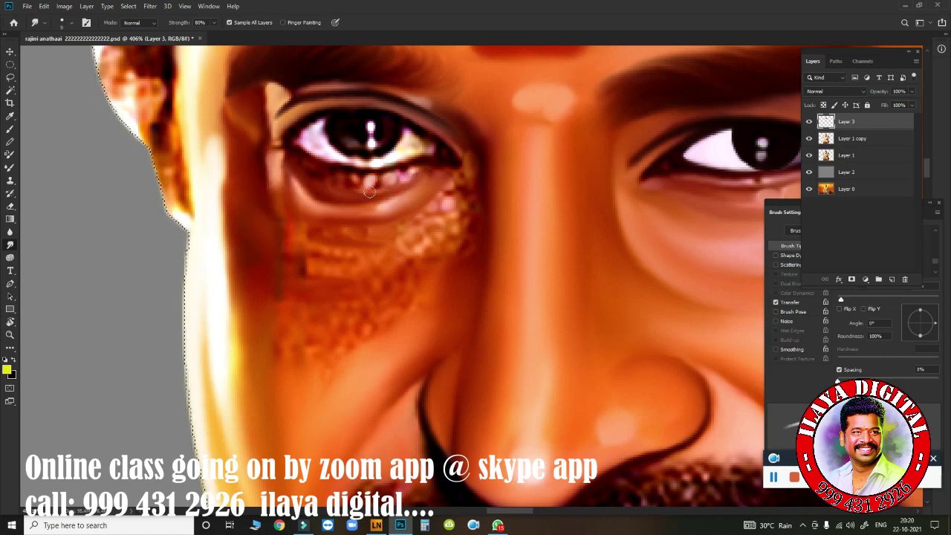
drag(310, 178, 407, 182)
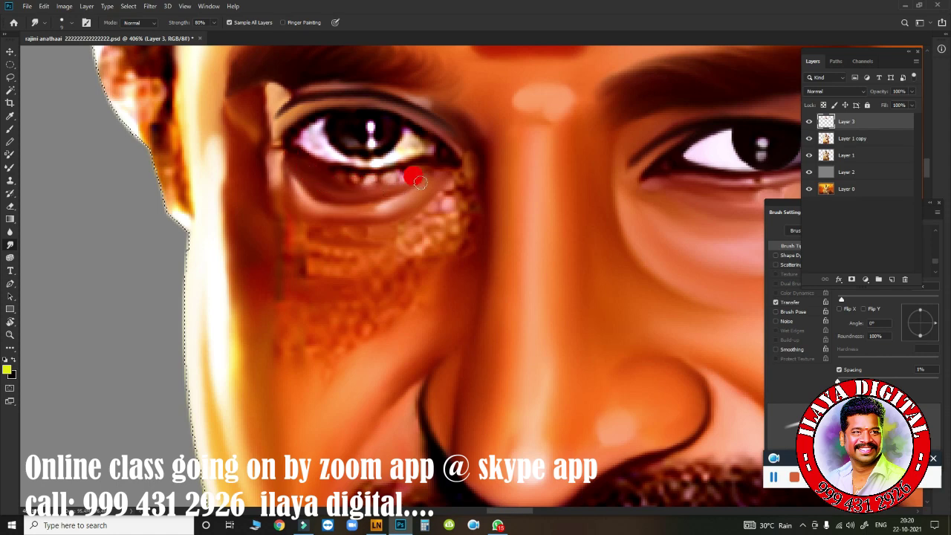
mouse_move(471, 219)
mouse_down()
mouse_move(468, 234)
mouse_move(483, 178)
mouse_move(477, 255)
mouse_move(477, 177)
mouse_up()
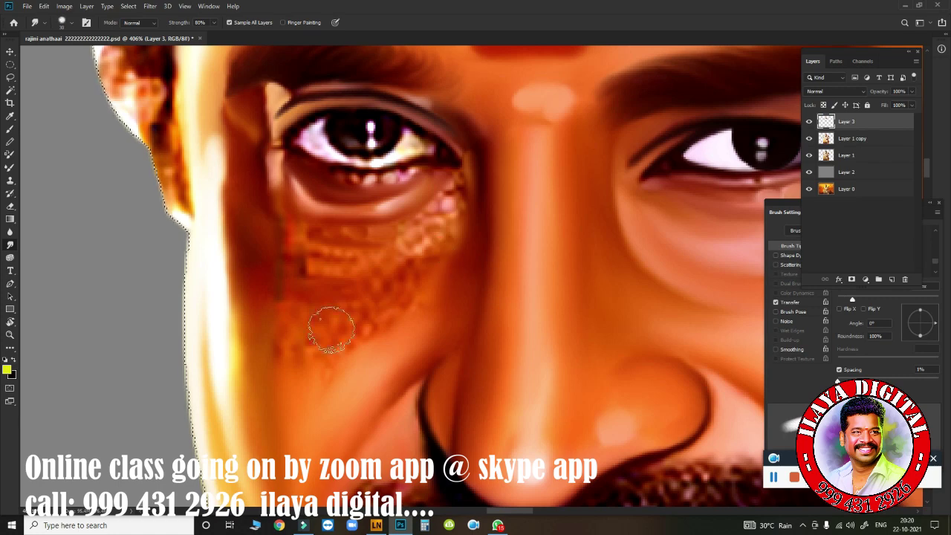
mouse_move(329, 322)
mouse_down()
mouse_move(292, 323)
mouse_move(322, 346)
mouse_move(340, 321)
mouse_move(357, 318)
mouse_move(352, 303)
mouse_move(365, 322)
mouse_move(394, 286)
mouse_move(304, 263)
mouse_move(388, 256)
mouse_move(304, 246)
mouse_move(378, 248)
mouse_move(292, 215)
mouse_move(378, 219)
mouse_move(339, 218)
mouse_move(418, 202)
mouse_move(397, 238)
mouse_move(452, 172)
mouse_move(439, 256)
mouse_up()
mouse_move(338, 277)
mouse_down()
mouse_move(278, 240)
mouse_move(332, 253)
mouse_move(274, 213)
mouse_move(299, 227)
mouse_move(300, 257)
mouse_move(282, 268)
mouse_move(293, 300)
mouse_move(361, 289)
mouse_move(282, 312)
mouse_move(302, 319)
mouse_move(314, 302)
mouse_move(357, 308)
mouse_move(416, 240)
mouse_move(387, 327)
mouse_up()
mouse_move(223, 297)
mouse_down()
mouse_move(236, 362)
mouse_move(263, 289)
mouse_move(300, 295)
mouse_move(276, 359)
mouse_move(294, 392)
mouse_up()
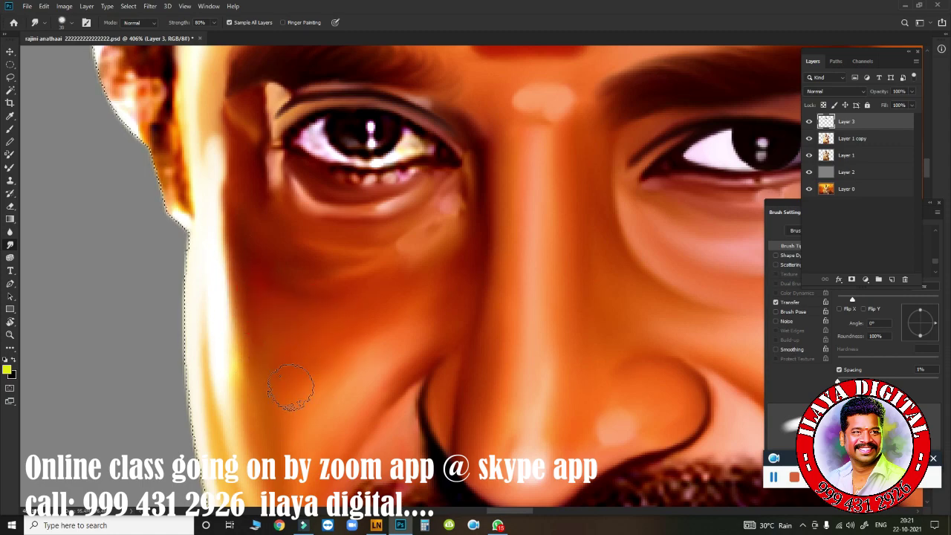
key(ctrl+0)
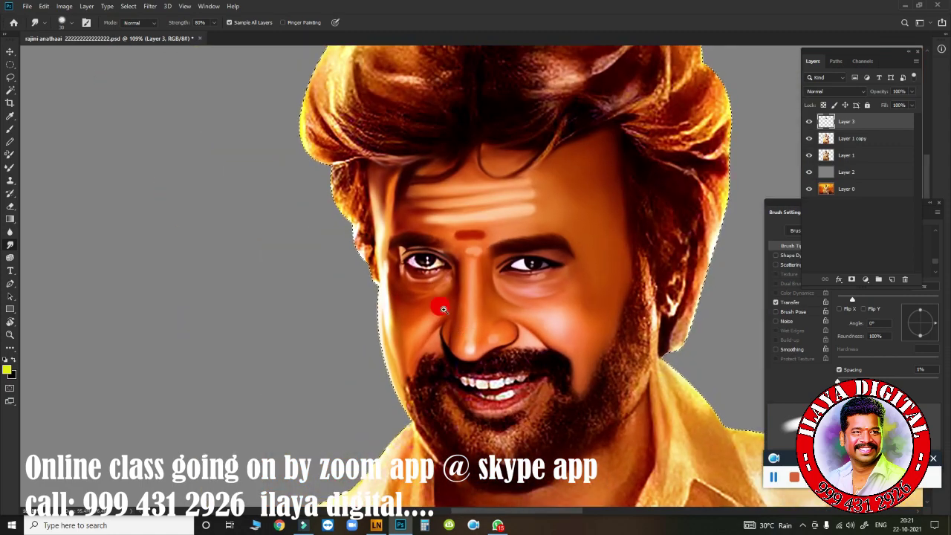
Smudge the cheek below the left eye and the eye corner beside the nose smooth.
scroll(440, 306, up, 3)
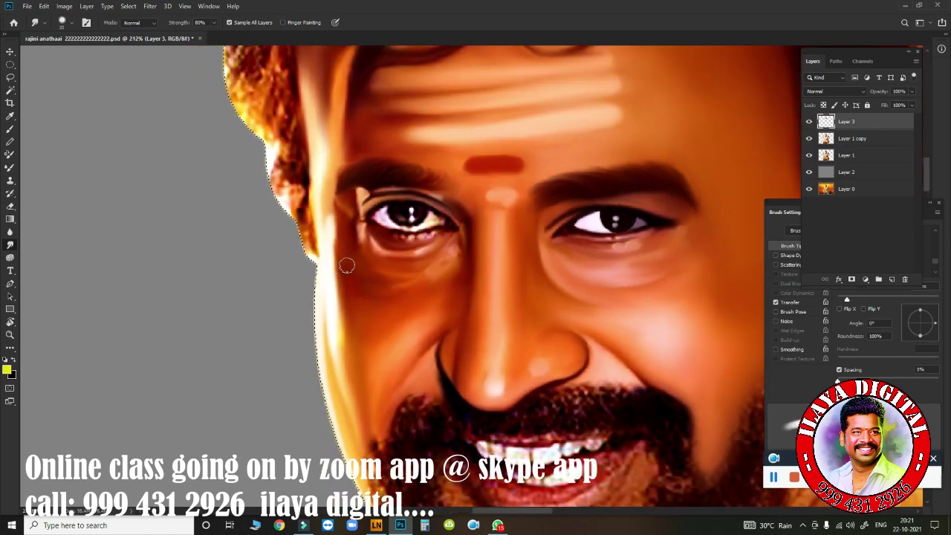
mouse_move(347, 265)
mouse_down()
mouse_move(407, 275)
mouse_move(368, 288)
mouse_move(350, 280)
mouse_move(448, 259)
mouse_move(440, 281)
mouse_move(379, 281)
mouse_move(423, 261)
mouse_move(386, 257)
mouse_move(347, 215)
mouse_up()
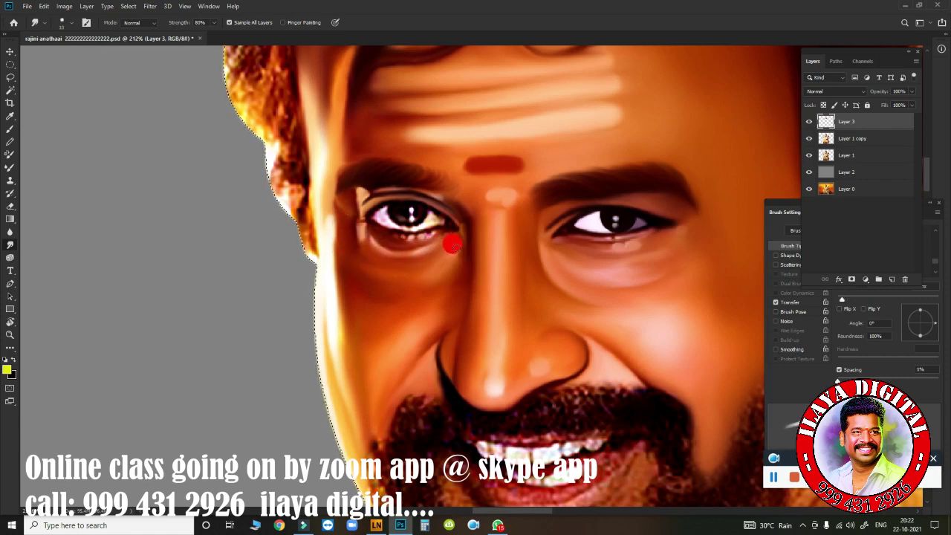
mouse_move(453, 251)
mouse_down()
mouse_move(382, 280)
mouse_move(452, 285)
mouse_move(394, 318)
mouse_move(422, 297)
mouse_up()
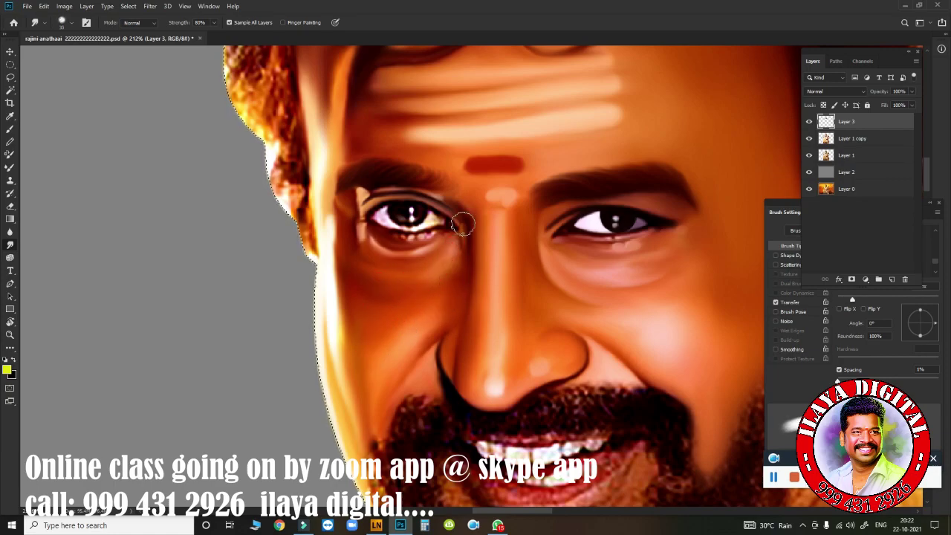
scroll(449, 241, up, 5)
scroll(445, 245, down, 2)
scroll(384, 310, down, 1)
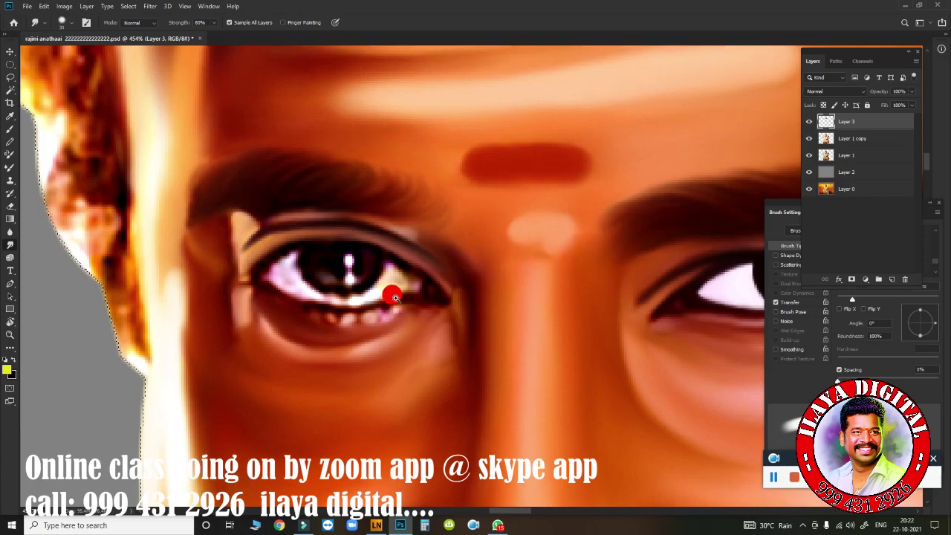
scroll(423, 297, up, 5)
scroll(423, 297, down, 1)
drag(386, 277, 380, 295)
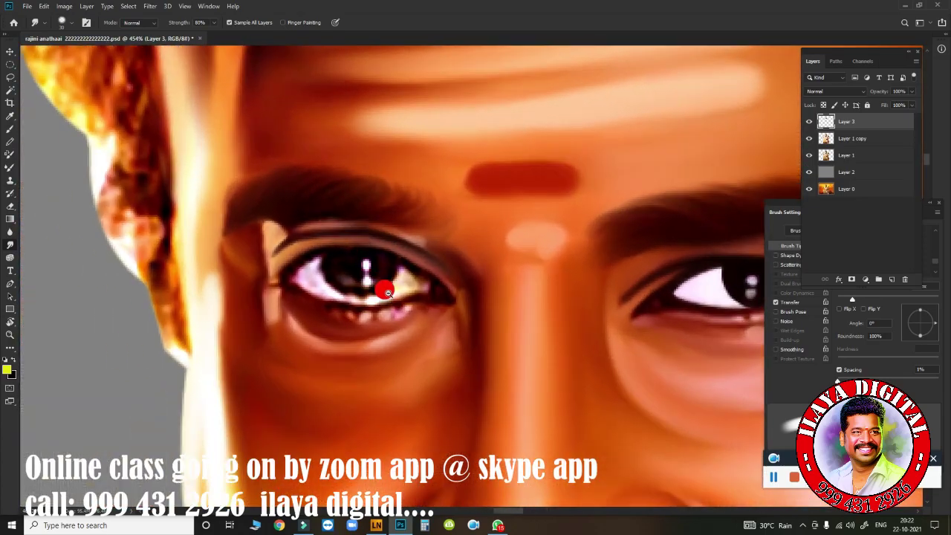
Outline the left eye with a Pen path and turn it into a selection.
key(p)
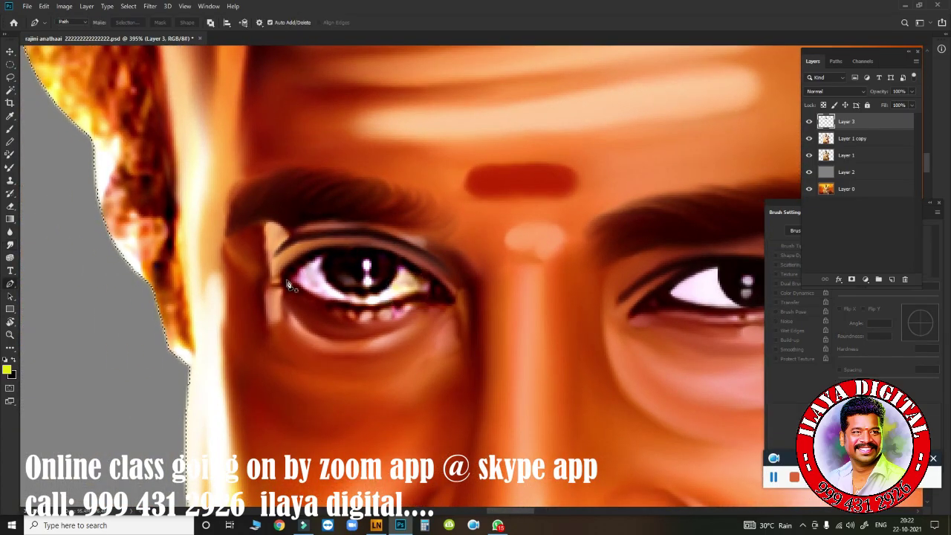
click(289, 278)
drag(432, 282, 520, 359)
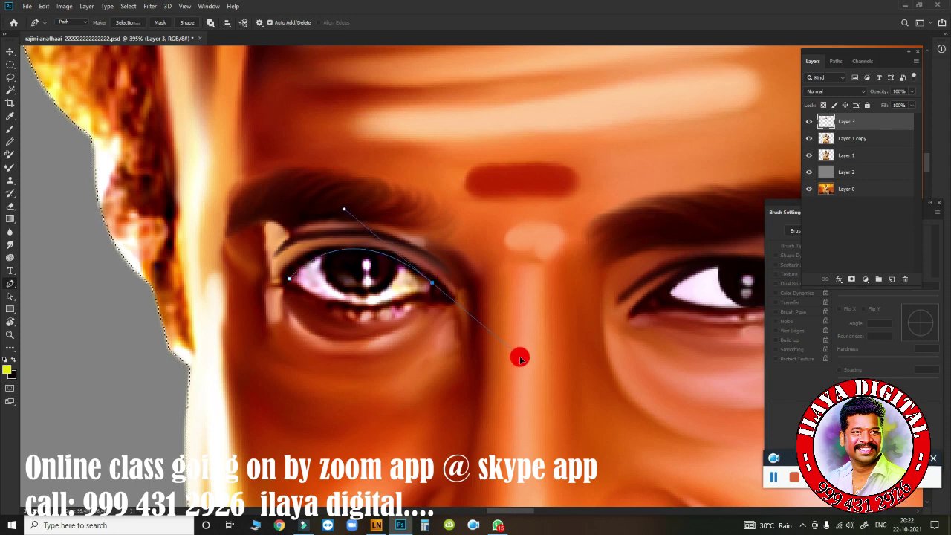
click(446, 295)
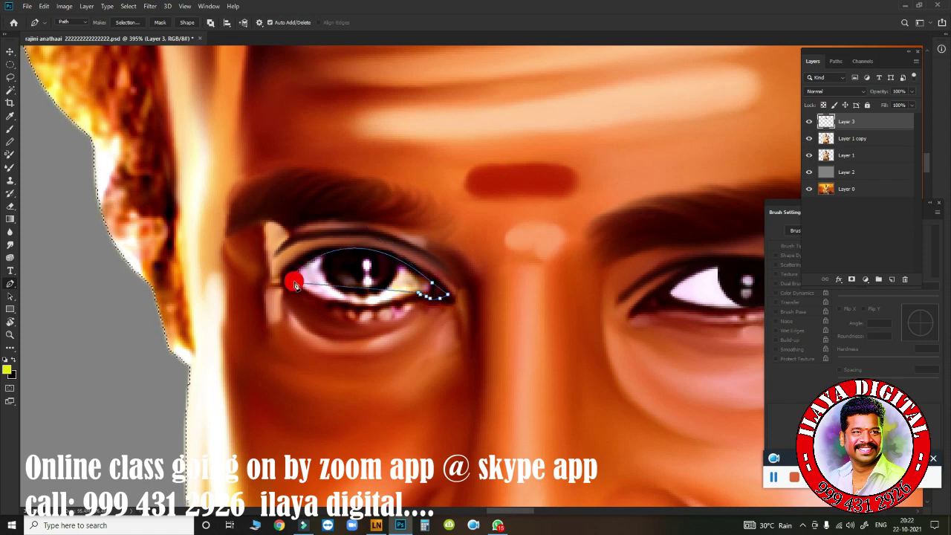
drag(289, 278, 248, 245)
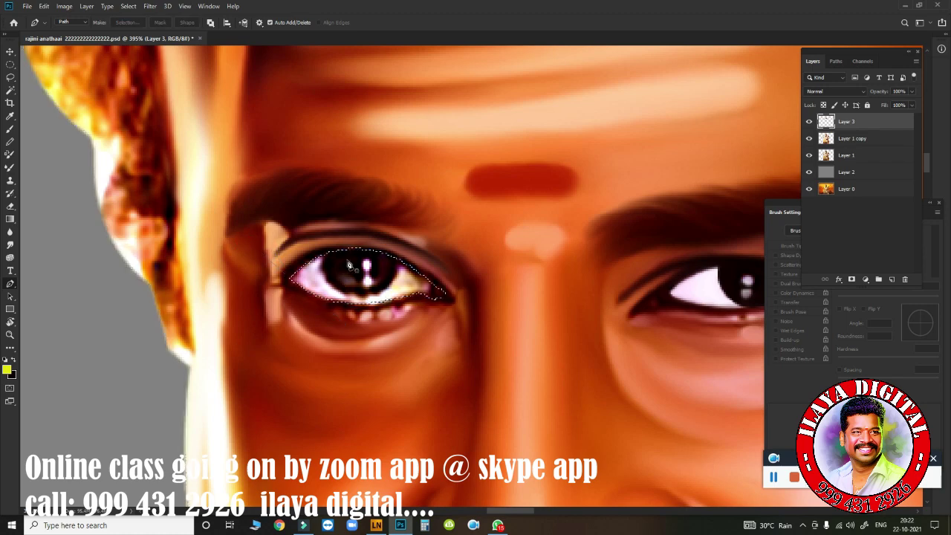
right_click(312, 178)
click(325, 198)
key(Return)
Paint the eye white brighter inside the selection, especially at the corners.
key(b)
mouse_move(395, 277)
mouse_down()
mouse_move(394, 290)
mouse_move(413, 275)
mouse_move(419, 280)
mouse_up()
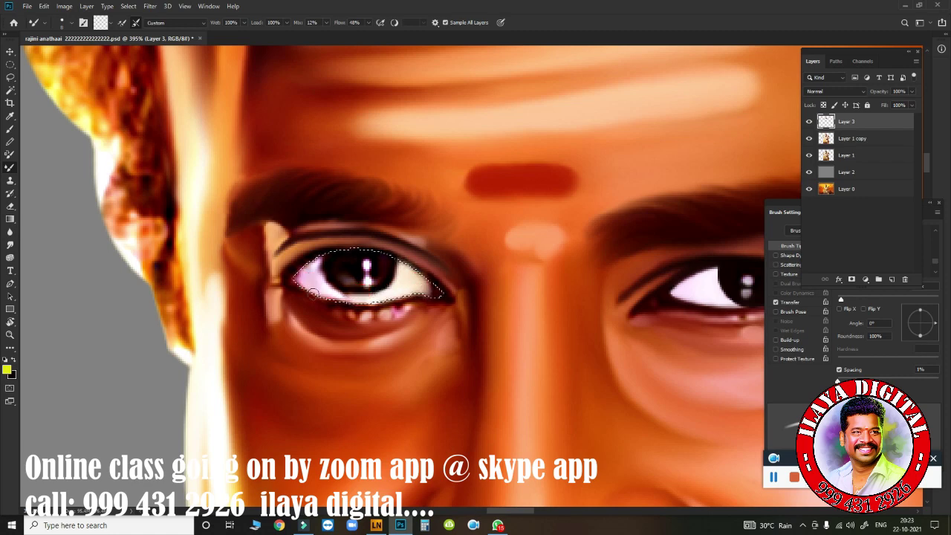
mouse_move(298, 281)
mouse_down()
mouse_move(320, 278)
mouse_move(302, 284)
mouse_up()
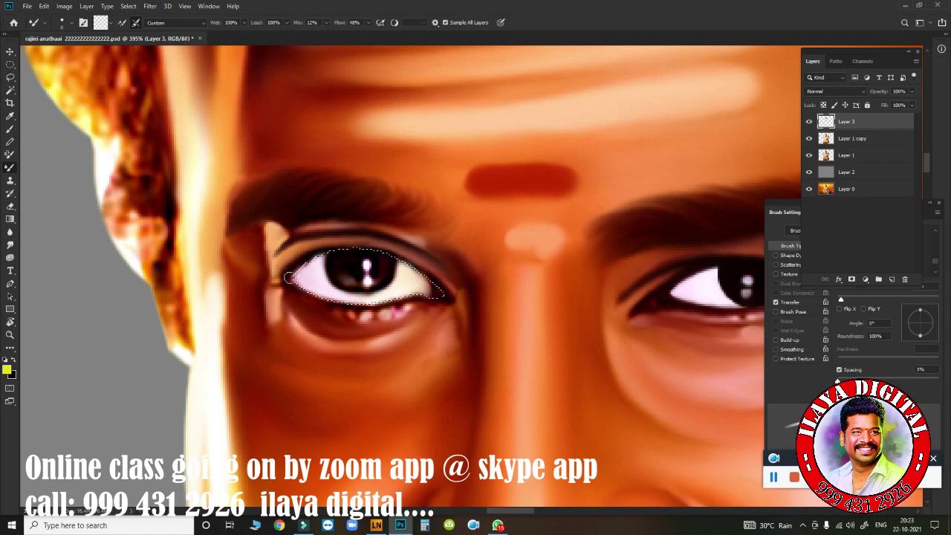
drag(286, 276, 279, 280)
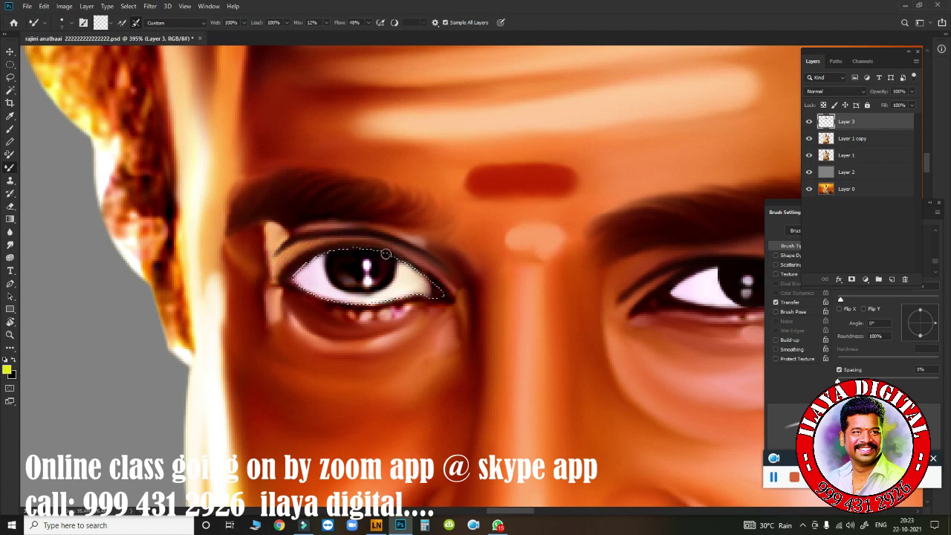
drag(431, 275, 432, 286)
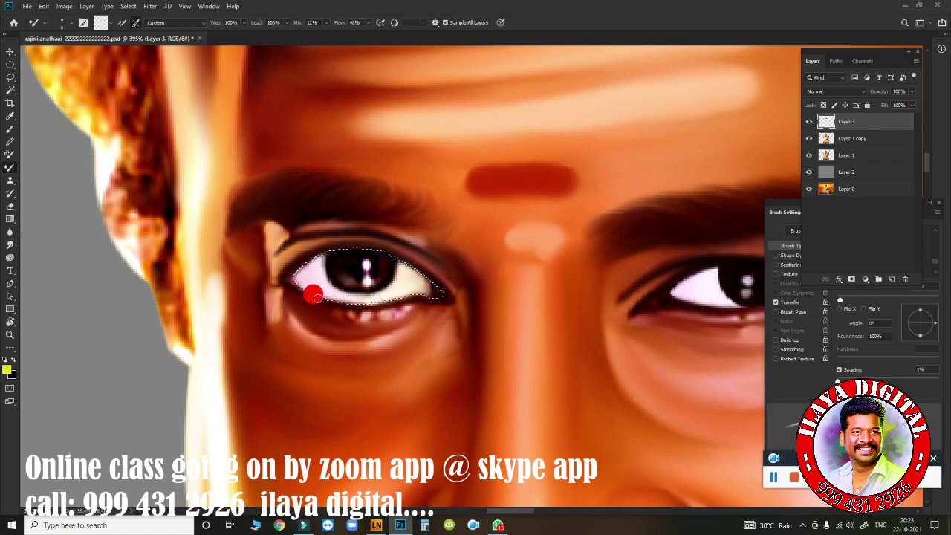
drag(282, 279, 294, 277)
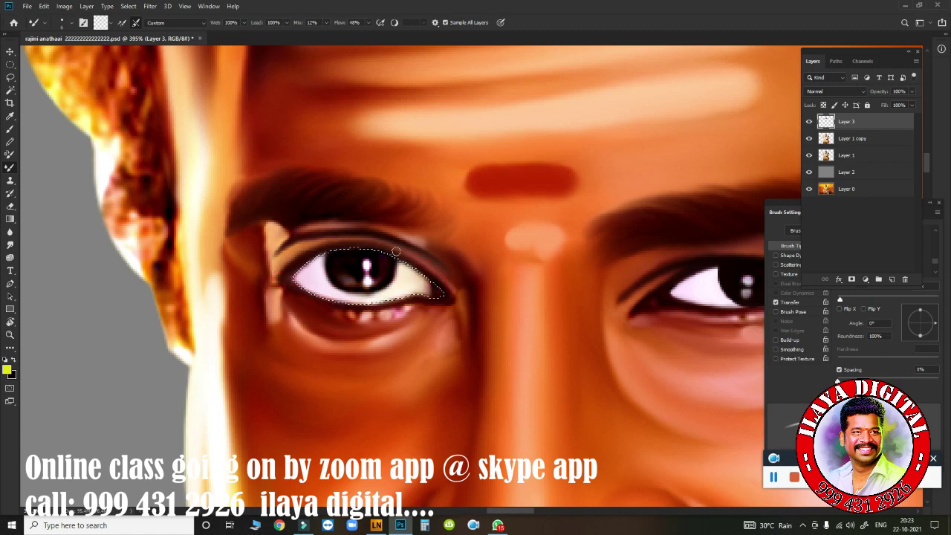
Smudge the lower eyelid and inner eye corner smooth.
key(r)
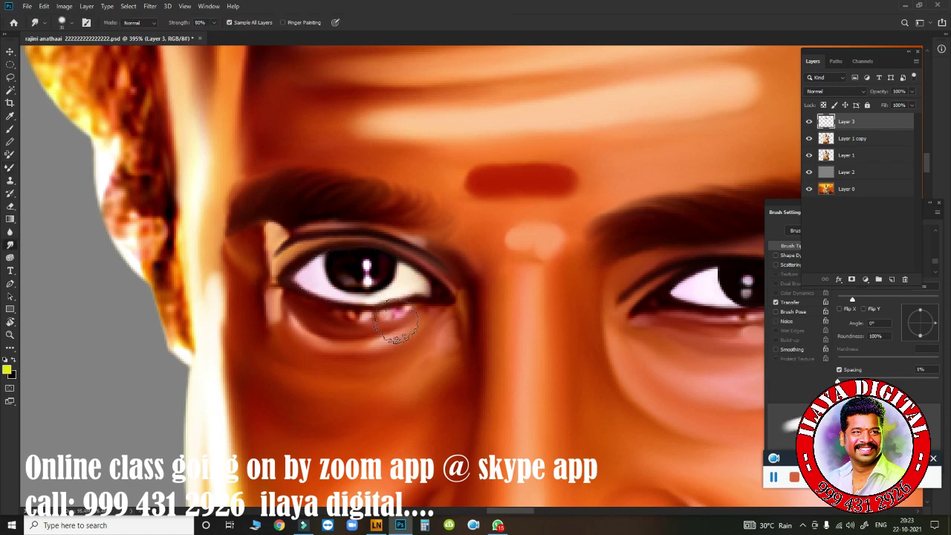
drag(386, 312, 349, 319)
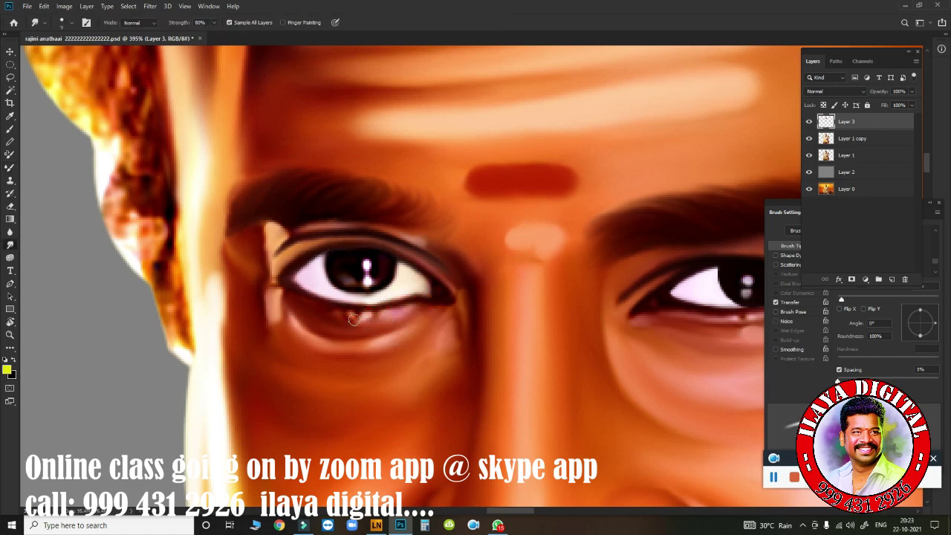
mouse_move(282, 287)
mouse_down()
mouse_move(326, 312)
mouse_move(311, 299)
mouse_move(379, 317)
mouse_move(314, 314)
mouse_move(335, 322)
mouse_move(365, 319)
mouse_up()
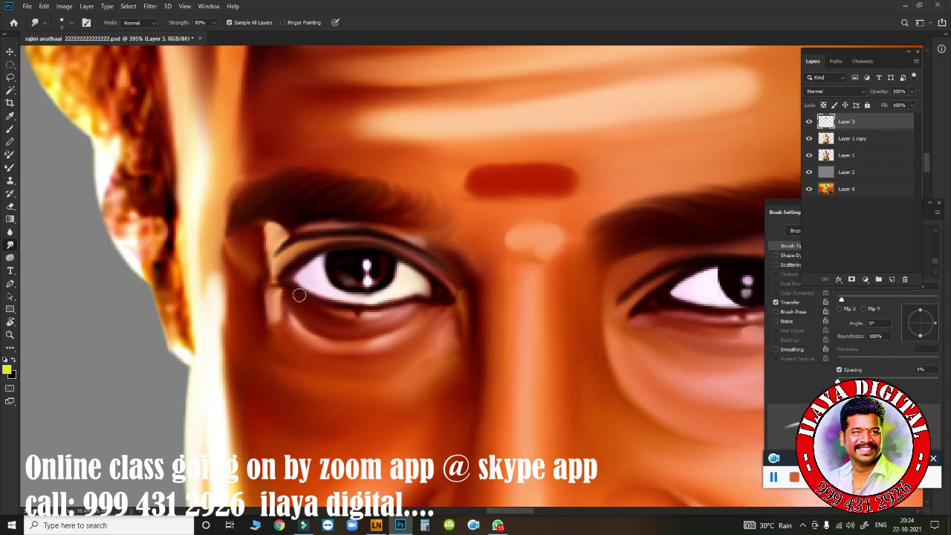
drag(299, 294, 278, 270)
Select the iris with an oval marquee and blend it to an even dark tone.
key(m)
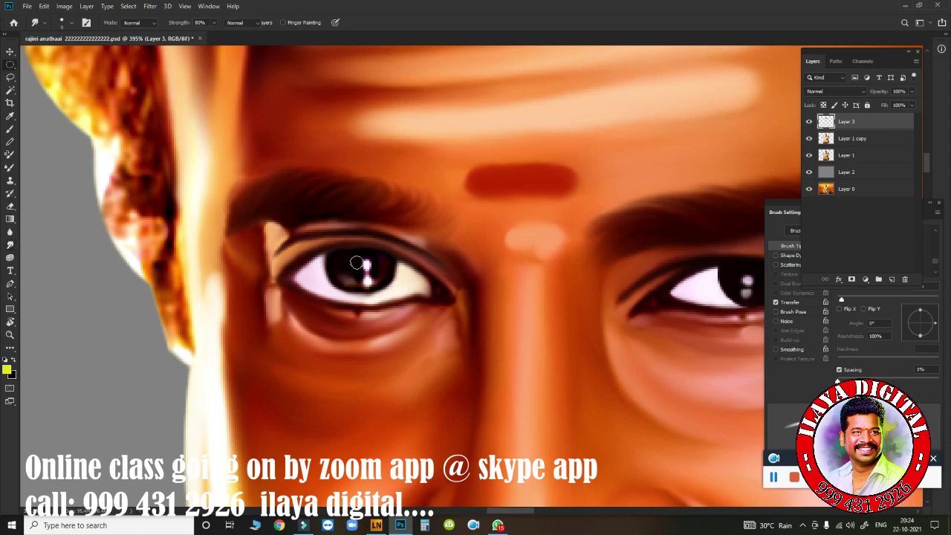
mouse_move(361, 266)
mouse_down()
mouse_move(431, 301)
mouse_move(423, 300)
mouse_up()
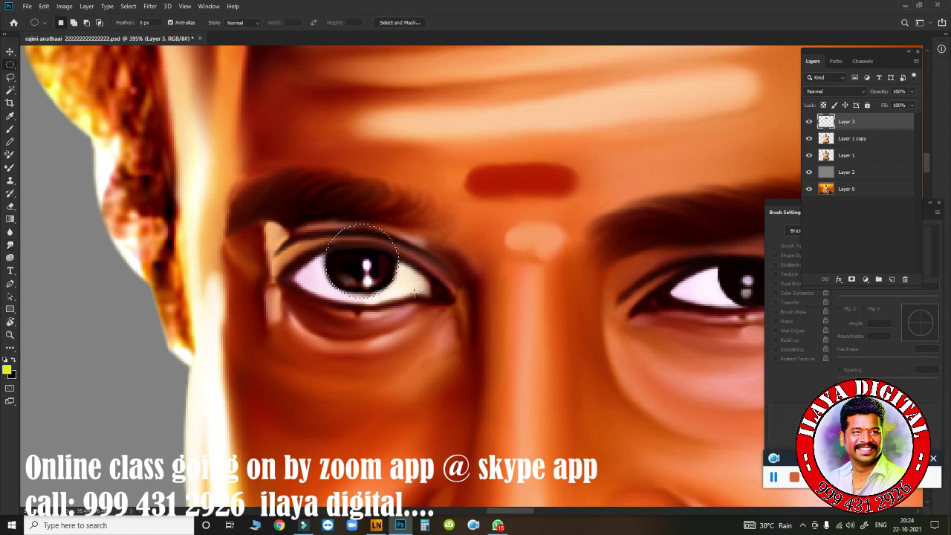
key(b)
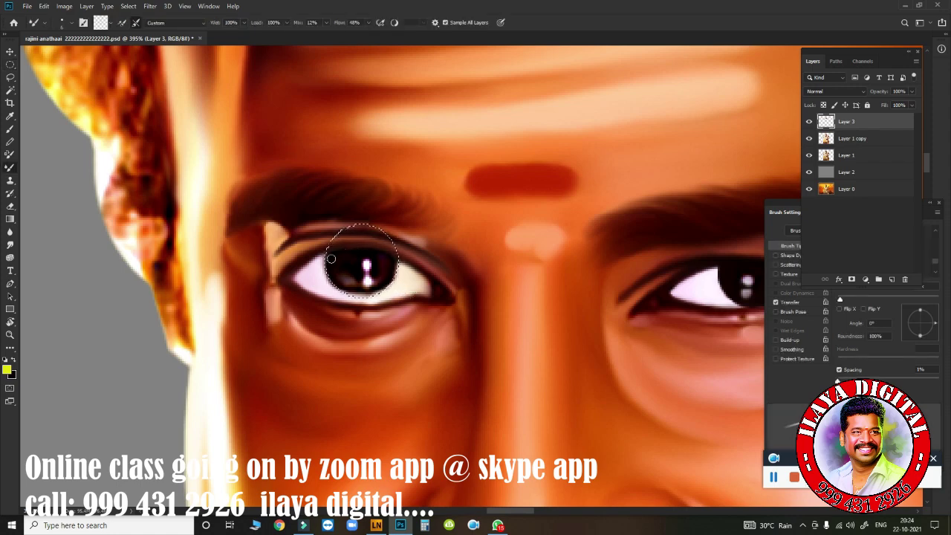
mouse_move(351, 292)
mouse_down()
mouse_move(350, 248)
mouse_move(379, 255)
mouse_up()
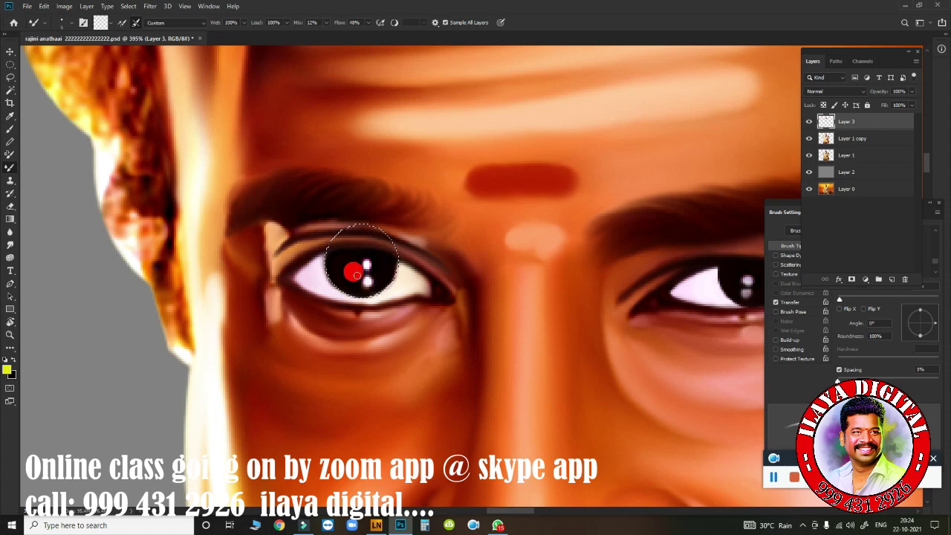
drag(379, 272, 367, 265)
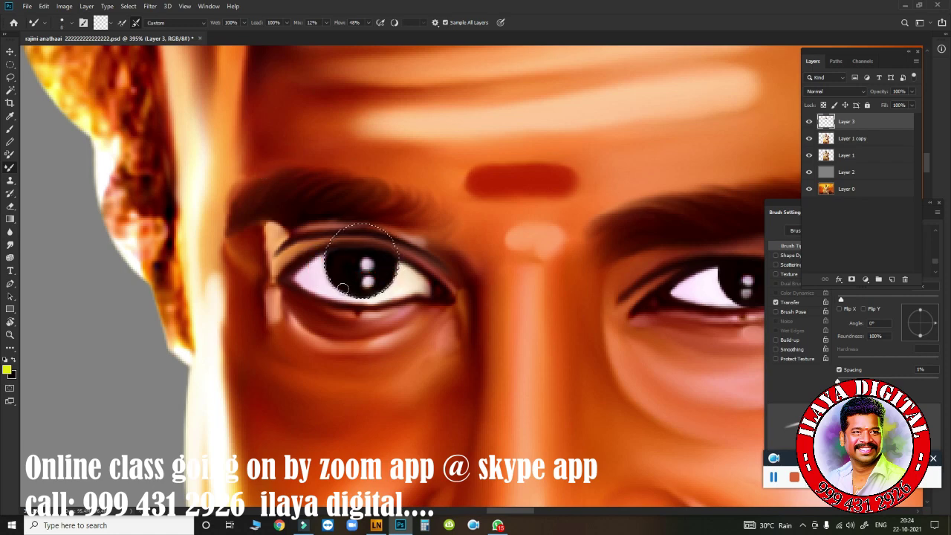
scroll(444, 306, down, 1)
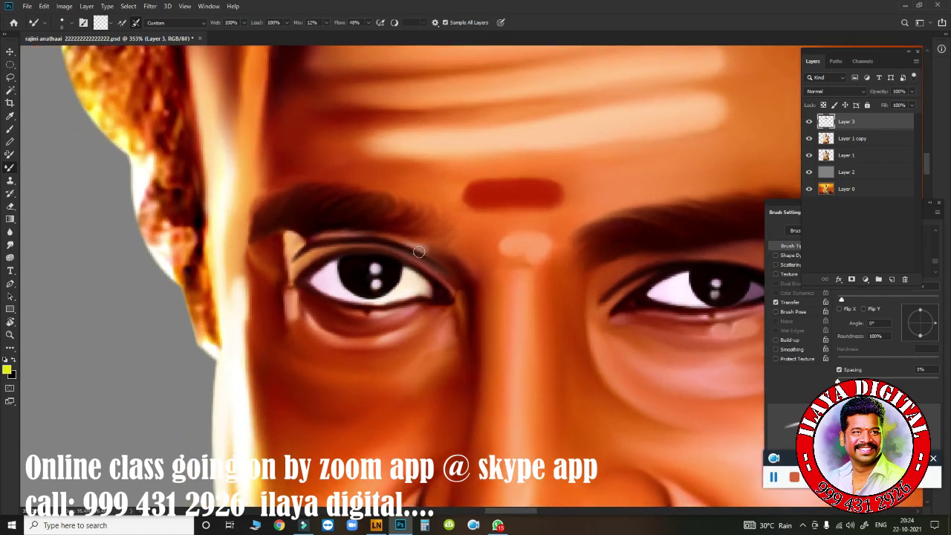
Smooth the upper eyelid line, then smudge the eyebrow's top edge, both ends, and the outer eye corner.
drag(381, 232, 337, 232)
drag(290, 193, 354, 182)
key(r)
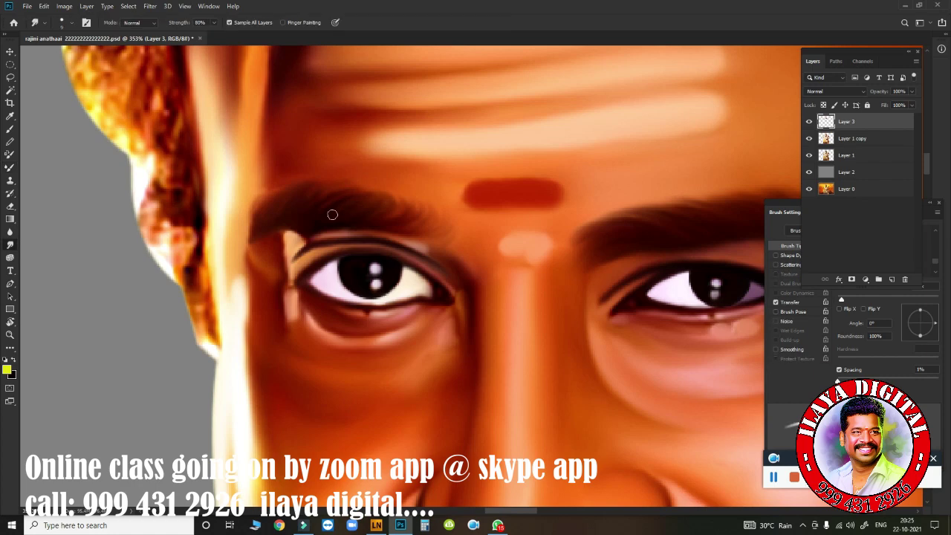
mouse_move(272, 205)
mouse_down()
mouse_move(303, 184)
mouse_move(371, 191)
mouse_up()
mouse_move(257, 211)
mouse_down()
mouse_move(272, 194)
mouse_move(326, 189)
mouse_move(404, 205)
mouse_move(298, 209)
mouse_move(245, 232)
mouse_up()
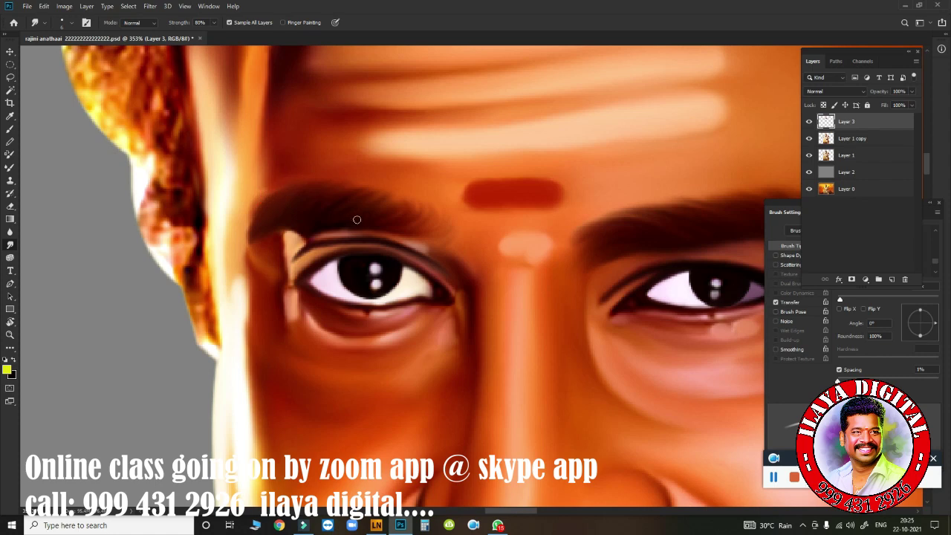
drag(408, 219, 435, 211)
mouse_move(417, 228)
mouse_down()
mouse_move(438, 208)
mouse_move(548, 195)
mouse_up()
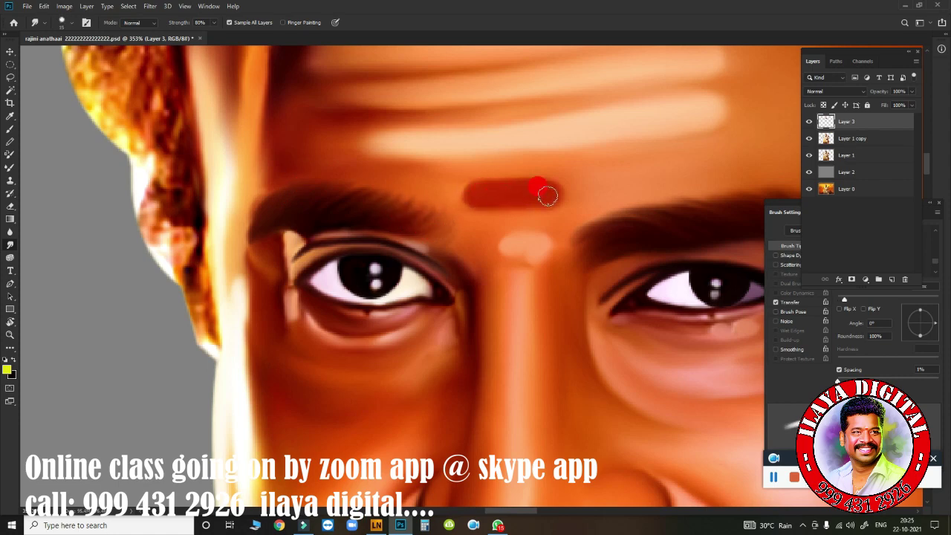
mouse_move(436, 320)
mouse_down()
mouse_move(447, 325)
mouse_move(414, 344)
mouse_up()
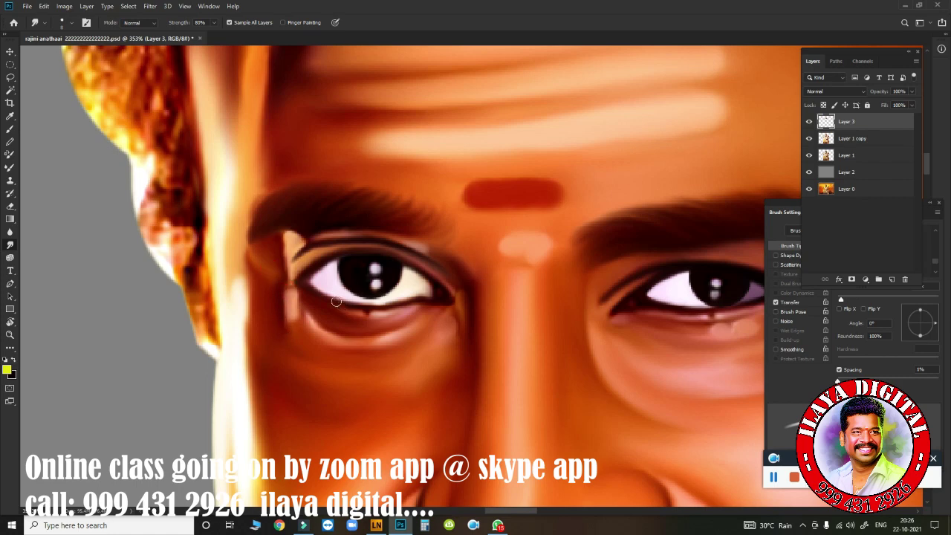
scroll(527, 228, down, 2)
scroll(550, 223, down, 2)
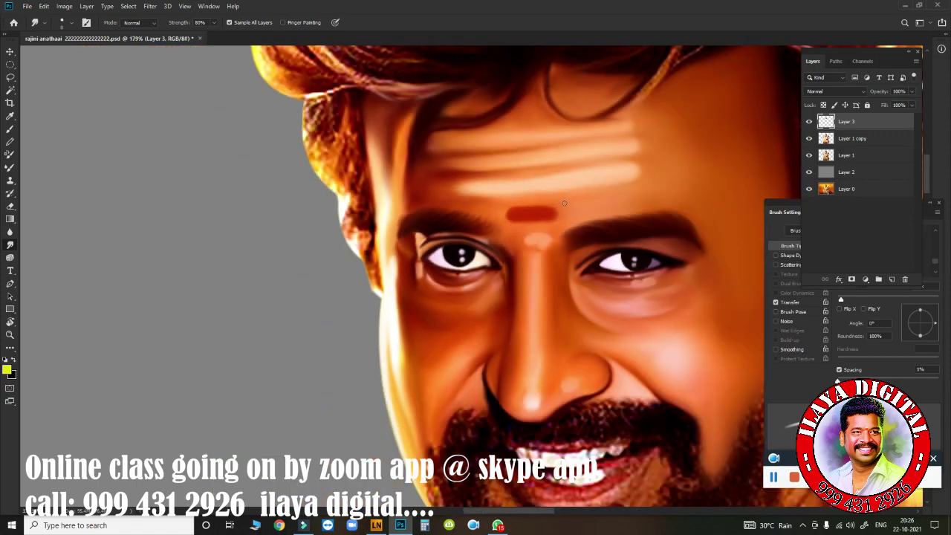
Zoom into the mouth and smudge the lower lip edge toward its corner.
scroll(405, 262, down, 2)
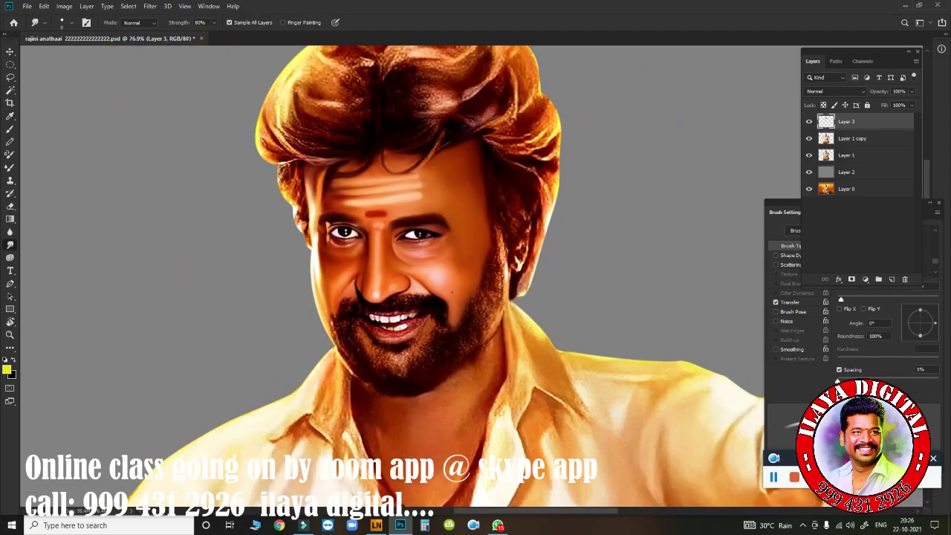
click(432, 272)
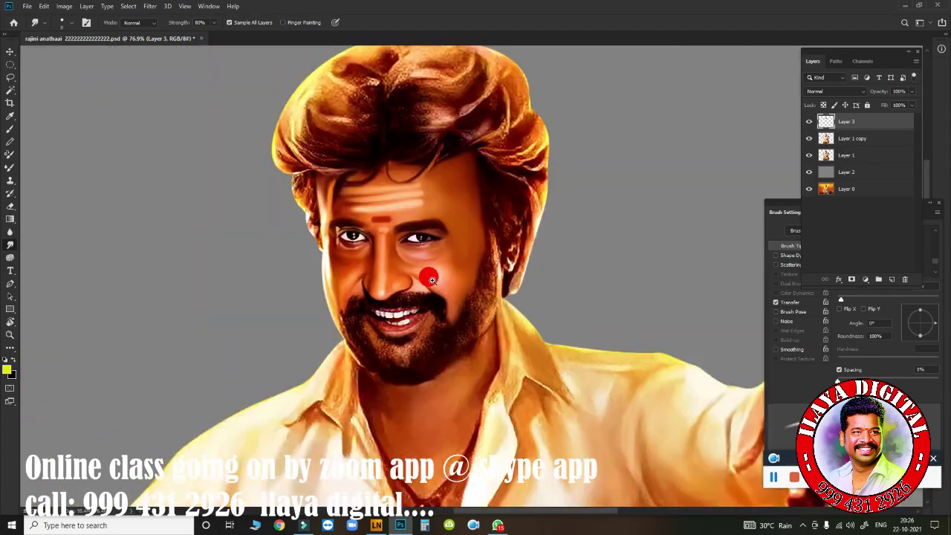
drag(433, 280, 451, 279)
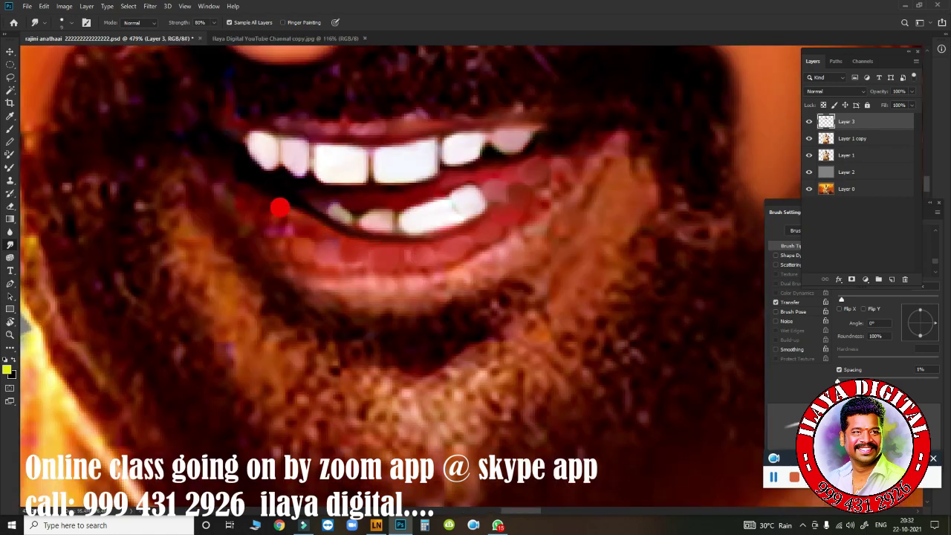
drag(338, 251, 276, 206)
drag(344, 277, 413, 282)
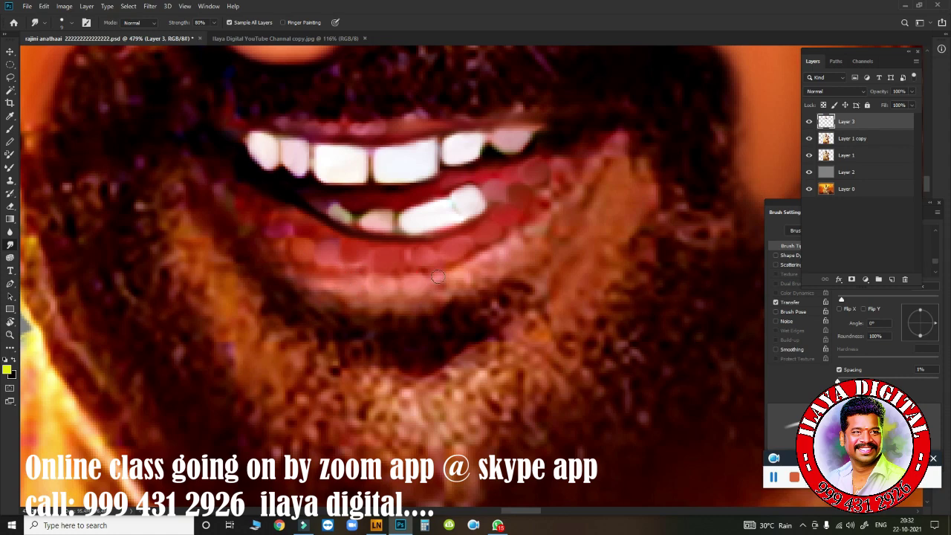
click(343, 279)
drag(344, 280, 513, 237)
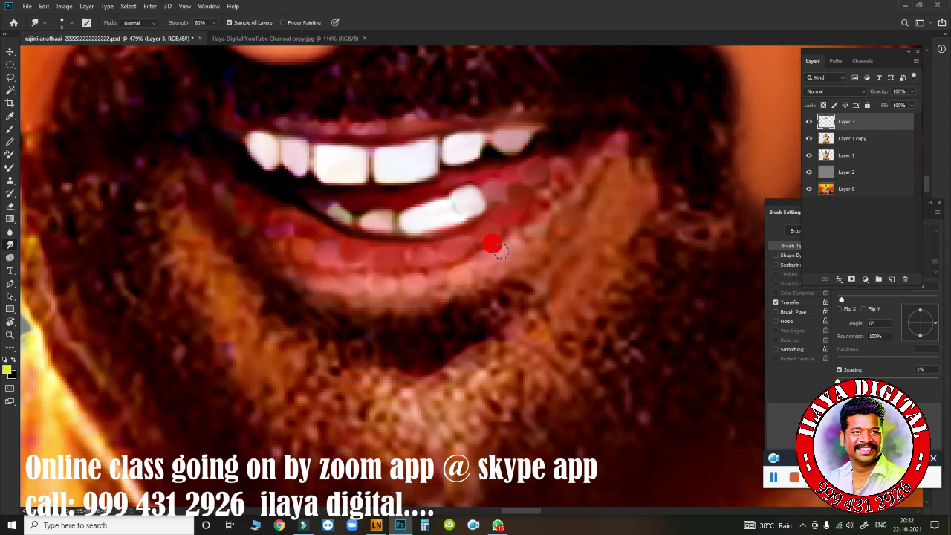
mouse_move(225, 165)
mouse_down()
mouse_move(303, 221)
mouse_move(371, 240)
mouse_move(365, 244)
mouse_move(470, 227)
mouse_move(548, 136)
mouse_move(574, 145)
mouse_move(617, 138)
mouse_move(597, 165)
mouse_move(592, 148)
mouse_move(601, 175)
mouse_up()
Blend the lip corner down into the beard with the Mixer Brush.
key(b)
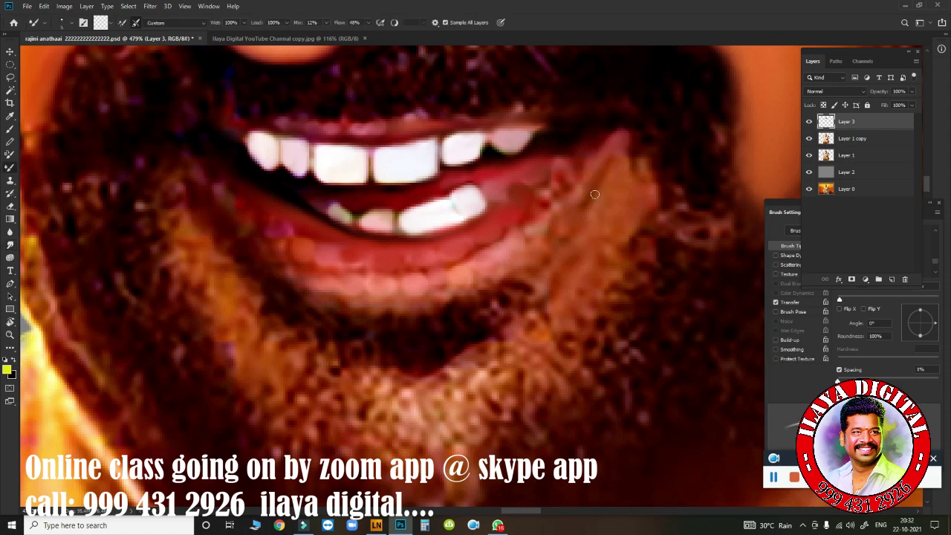
click(595, 174)
click(516, 257)
drag(511, 276, 490, 321)
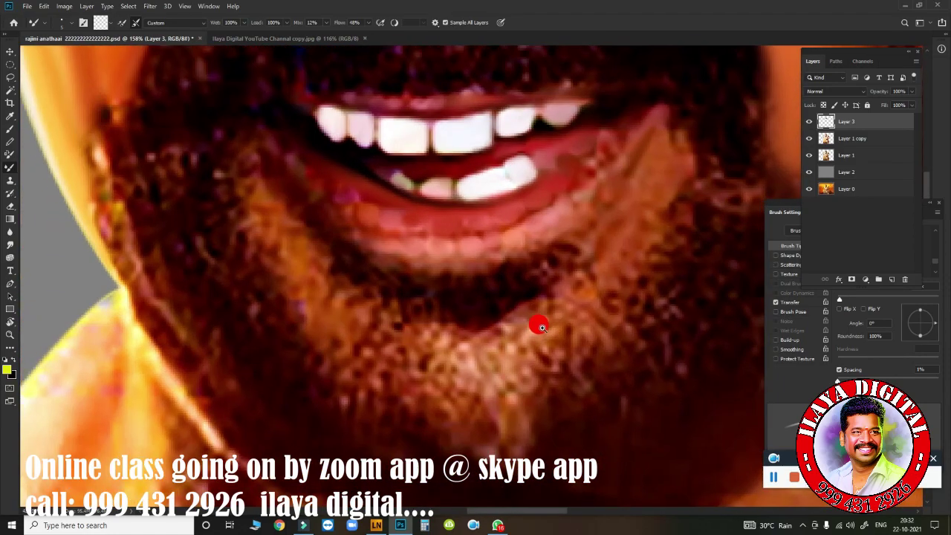
mouse_move(491, 321)
mouse_down()
mouse_move(533, 322)
mouse_move(422, 306)
mouse_move(462, 234)
mouse_up()
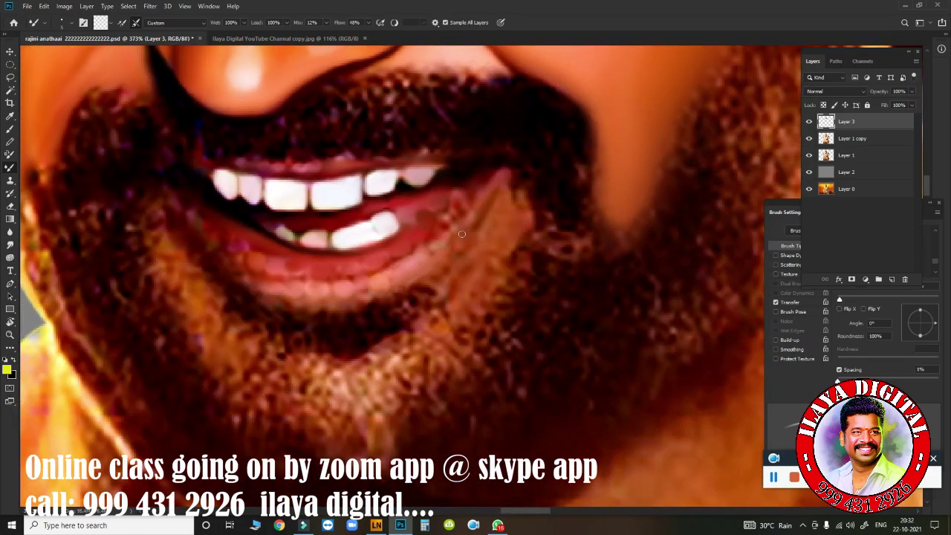
drag(502, 175, 470, 223)
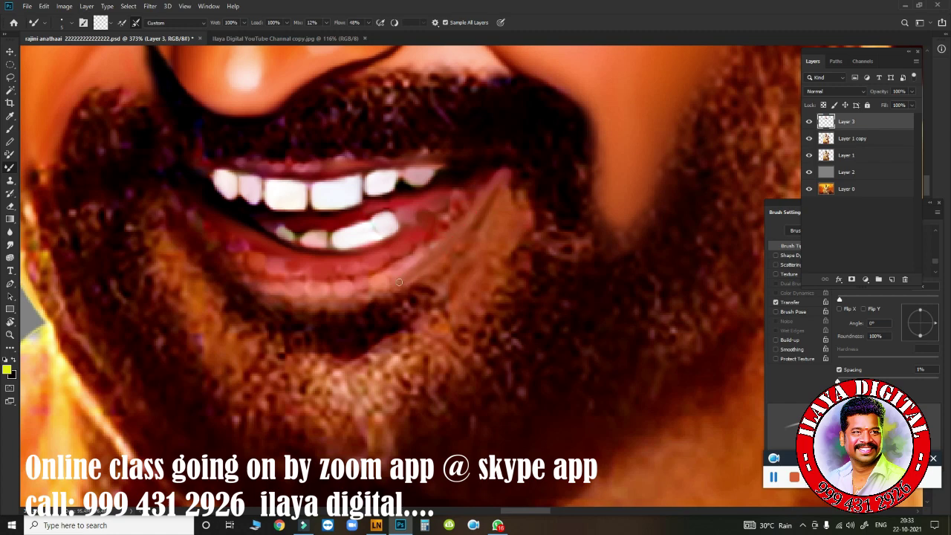
mouse_move(237, 265)
mouse_down()
mouse_move(242, 281)
mouse_move(382, 283)
mouse_up()
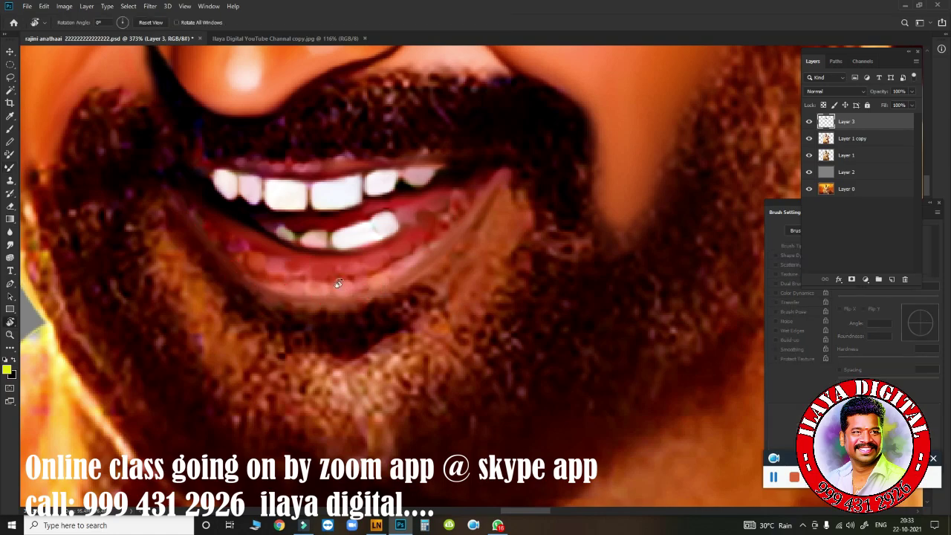
scroll(425, 253, up, 3)
Rotate the canvas to follow the lip curve and smudge along the whole lower lip.
key(r)
drag(403, 282, 357, 246)
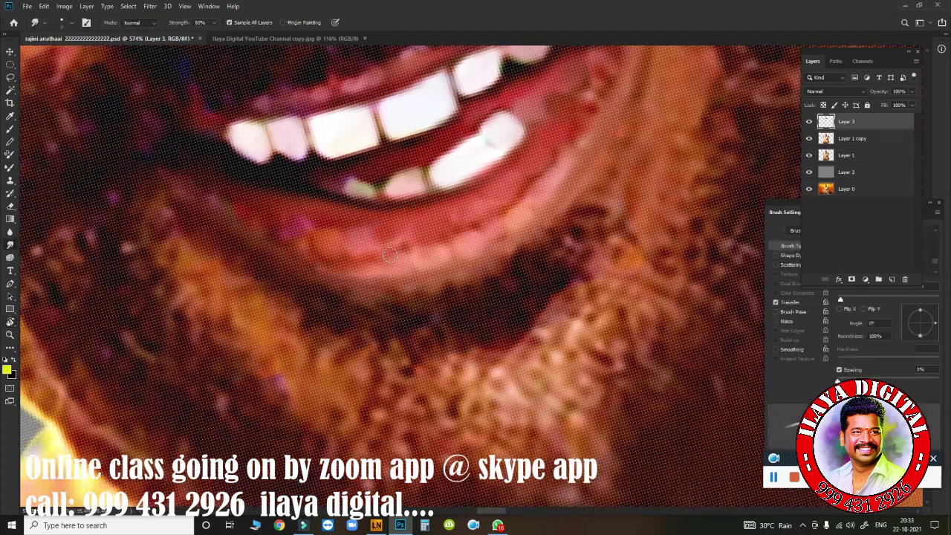
drag(412, 268, 407, 284)
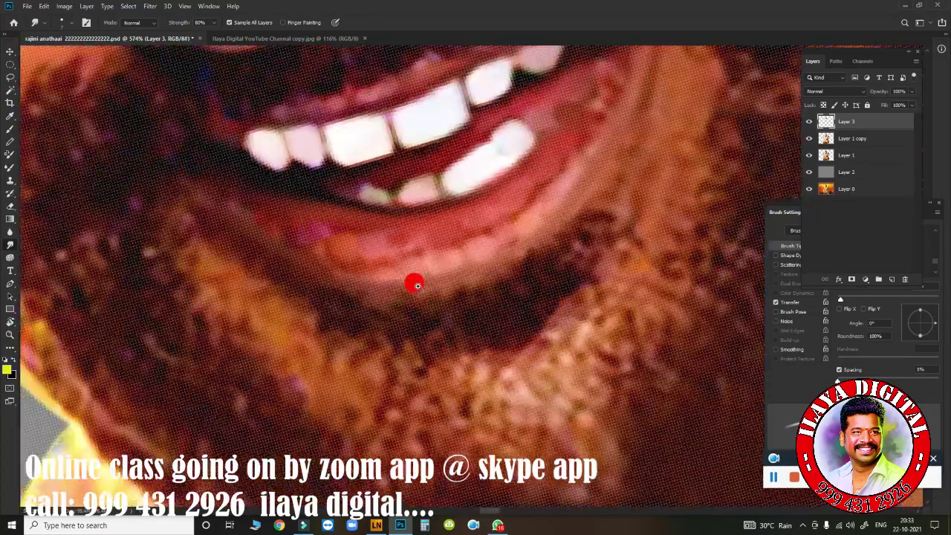
scroll(408, 286, down, 2)
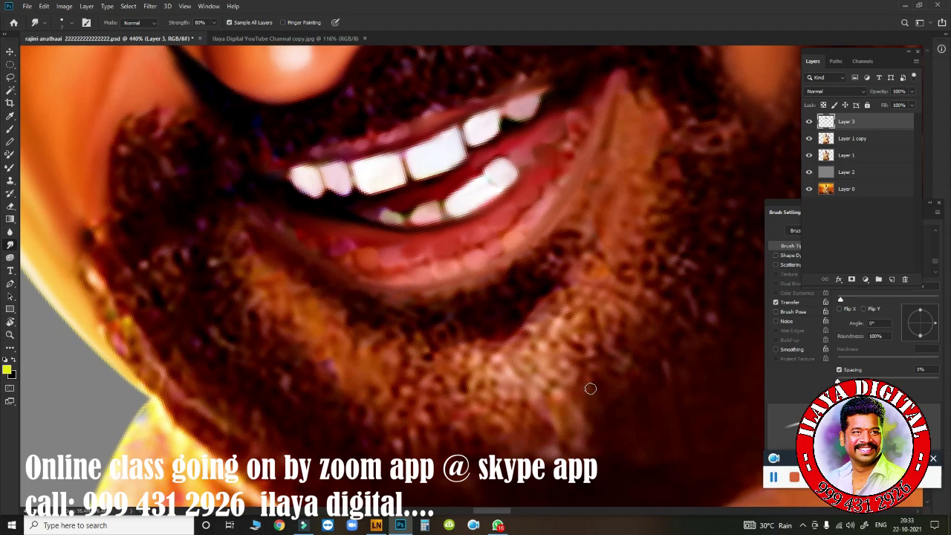
mouse_move(471, 190)
mouse_down()
mouse_move(338, 279)
mouse_move(404, 259)
mouse_up()
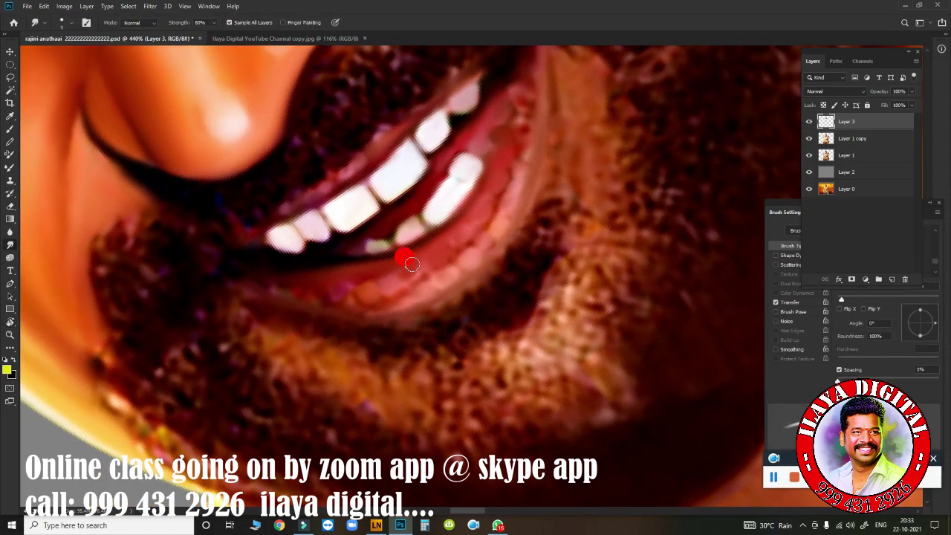
drag(253, 276, 388, 304)
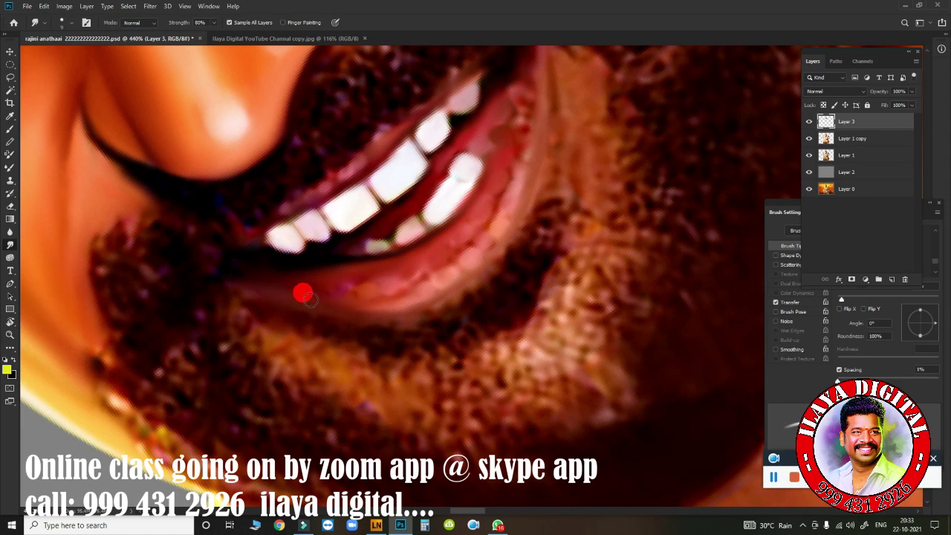
mouse_move(388, 305)
mouse_down()
mouse_move(308, 296)
mouse_move(307, 288)
mouse_move(347, 279)
mouse_move(364, 303)
mouse_up()
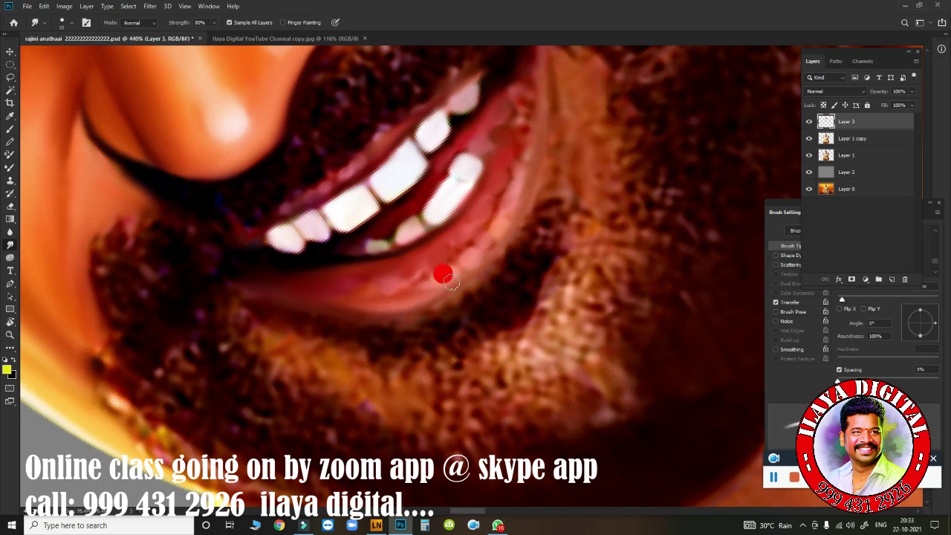
drag(441, 269, 320, 293)
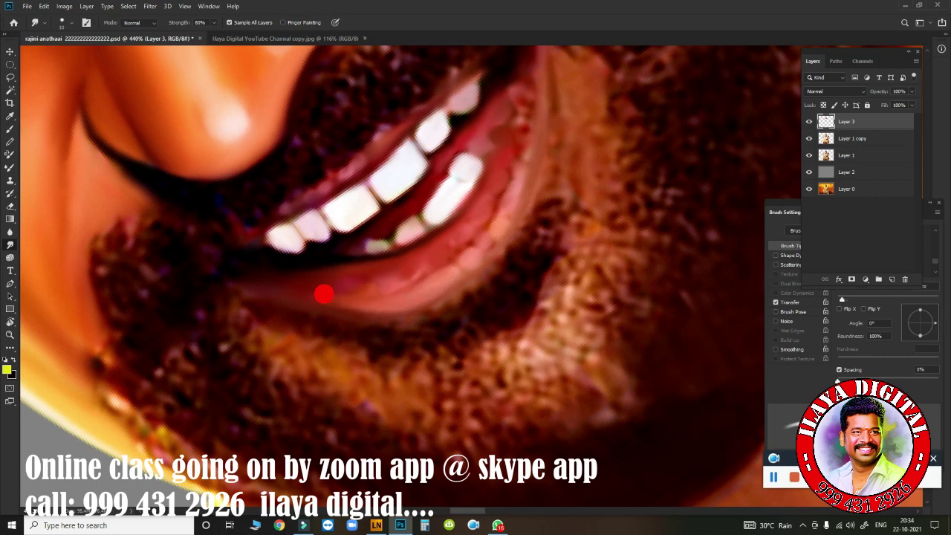
mouse_move(362, 270)
mouse_down()
mouse_move(375, 280)
mouse_move(326, 283)
mouse_up()
drag(428, 270, 394, 282)
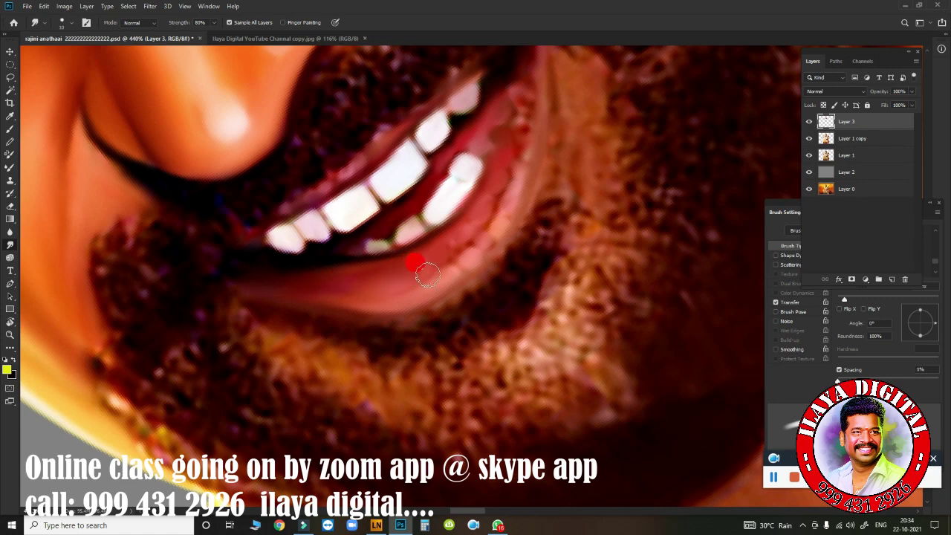
mouse_move(446, 265)
mouse_down()
mouse_move(379, 293)
mouse_move(382, 271)
mouse_up()
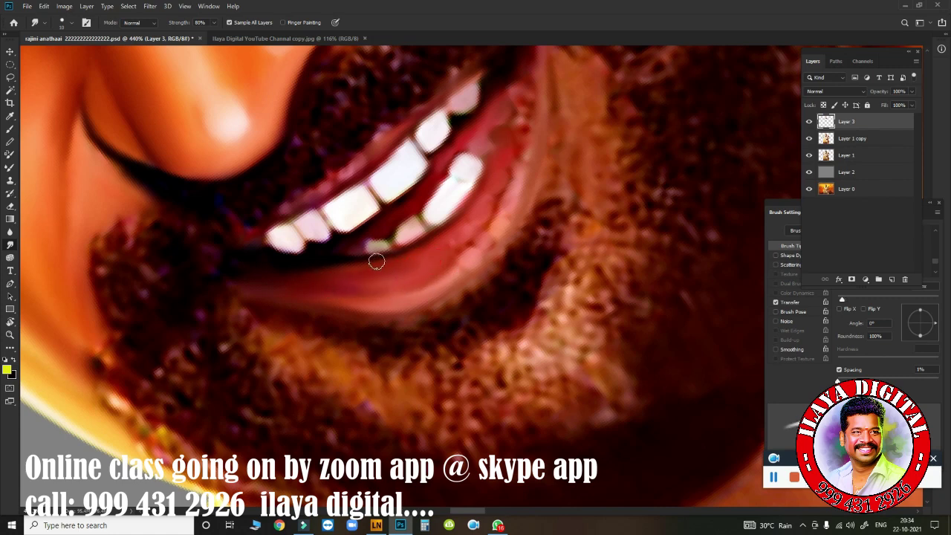
scroll(323, 268, down, 2)
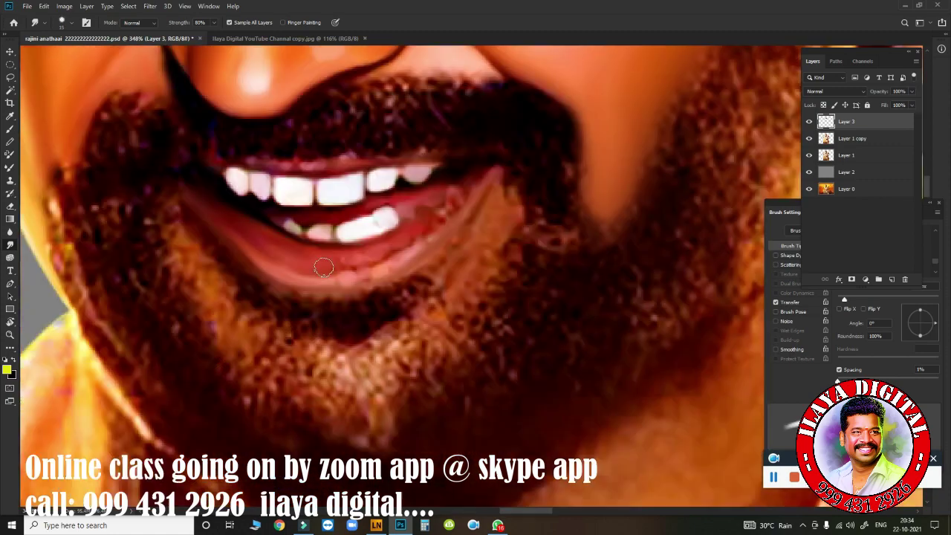
Smudge the lip corners, lower lip edge and beard above the upper lip on Layer 3.
mouse_move(251, 230)
mouse_down()
mouse_move(230, 204)
mouse_move(293, 255)
mouse_move(314, 257)
mouse_move(313, 281)
mouse_move(340, 282)
mouse_move(354, 270)
mouse_move(363, 277)
mouse_up()
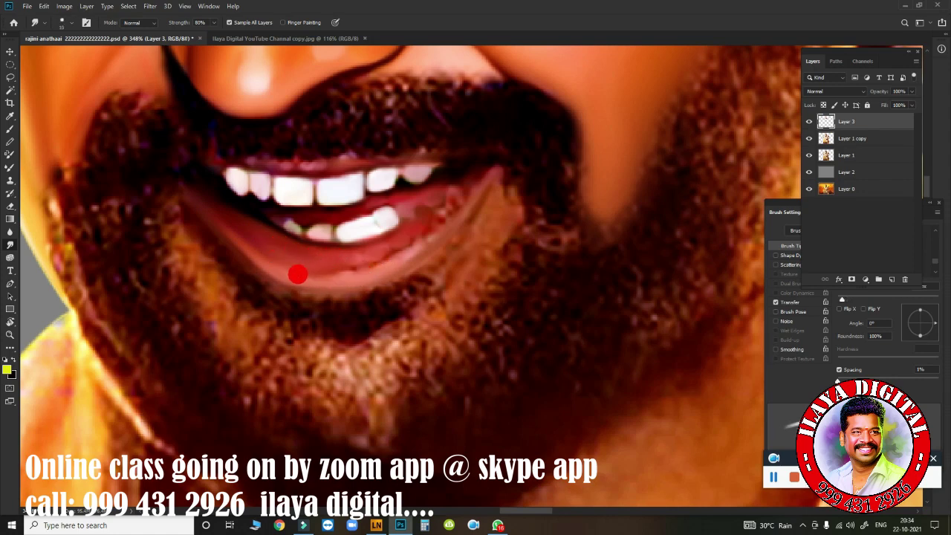
mouse_move(298, 272)
mouse_down()
mouse_move(406, 258)
mouse_move(503, 162)
mouse_move(516, 173)
mouse_move(503, 200)
mouse_move(509, 176)
mouse_move(476, 214)
mouse_move(512, 185)
mouse_move(490, 203)
mouse_move(510, 233)
mouse_move(469, 235)
mouse_up()
mouse_move(506, 186)
mouse_down()
mouse_move(523, 197)
mouse_move(486, 203)
mouse_move(448, 235)
mouse_move(389, 225)
mouse_move(353, 258)
mouse_move(333, 261)
mouse_move(377, 247)
mouse_move(297, 252)
mouse_move(394, 230)
mouse_up()
mouse_move(441, 186)
mouse_down()
mouse_move(459, 170)
mouse_move(426, 215)
mouse_move(377, 240)
mouse_move(393, 219)
mouse_up()
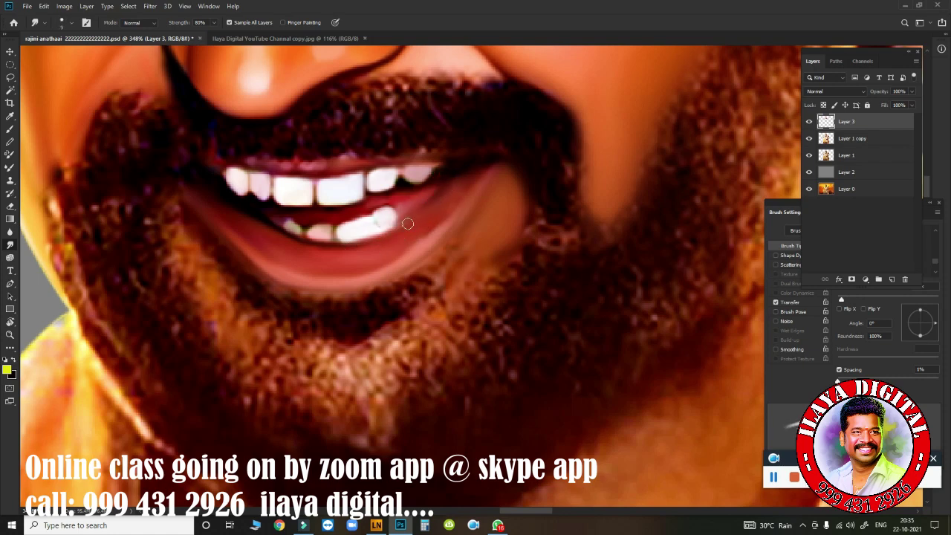
drag(458, 181, 471, 193)
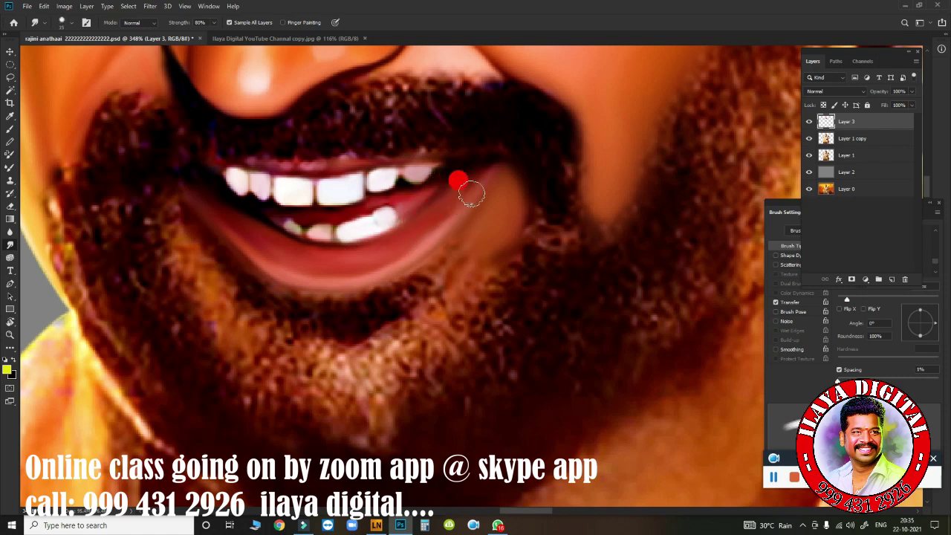
drag(297, 250, 363, 253)
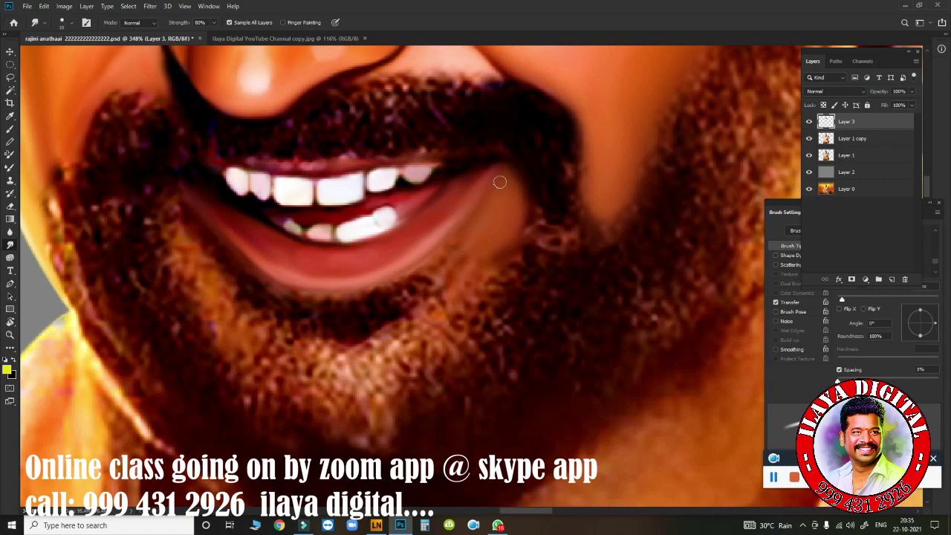
drag(322, 170, 292, 164)
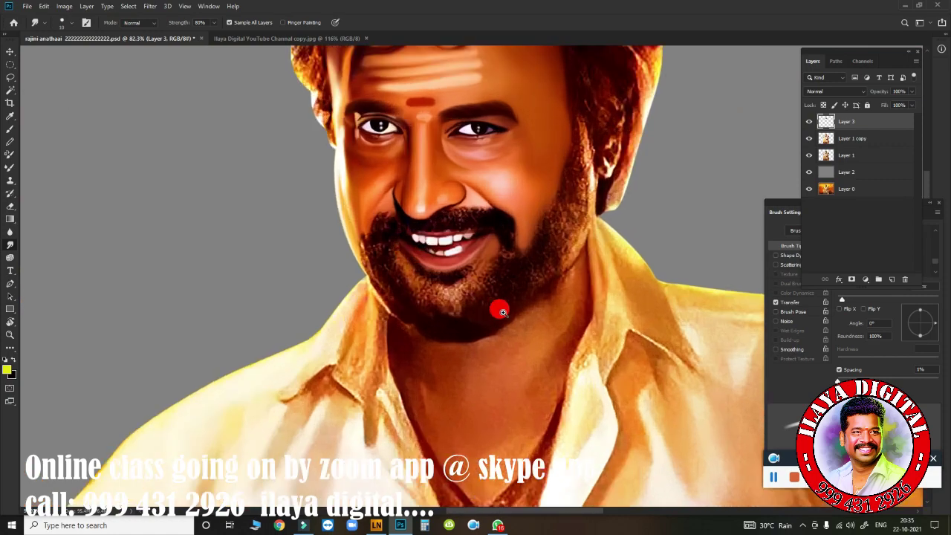
drag(484, 270, 497, 308)
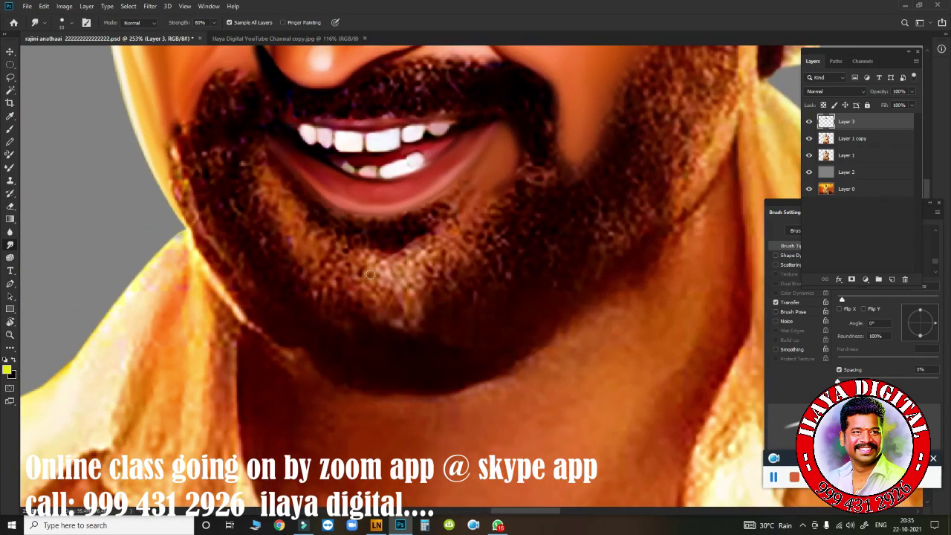
Smudge the chin beard below the lower lip and under both mouth corners smooth.
drag(251, 149, 258, 173)
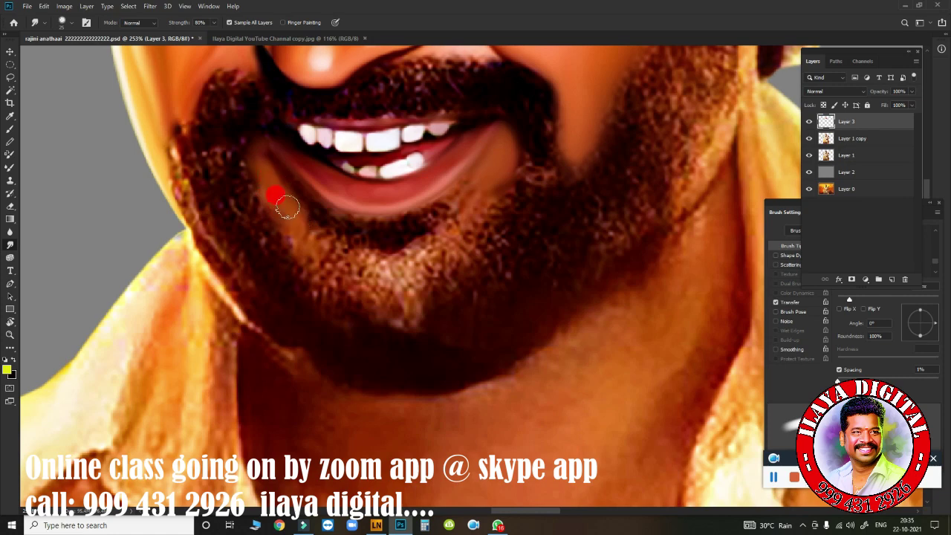
mouse_move(287, 207)
mouse_down()
mouse_move(276, 202)
mouse_move(320, 272)
mouse_move(393, 279)
mouse_move(406, 264)
mouse_move(389, 286)
mouse_move(375, 263)
mouse_move(334, 255)
mouse_move(374, 285)
mouse_move(359, 261)
mouse_move(373, 278)
mouse_move(335, 252)
mouse_move(374, 278)
mouse_up()
mouse_move(488, 191)
mouse_down()
mouse_move(503, 177)
mouse_move(480, 205)
mouse_move(501, 161)
mouse_move(463, 226)
mouse_move(484, 216)
mouse_move(446, 246)
mouse_move(454, 255)
mouse_move(418, 290)
mouse_move(394, 301)
mouse_move(428, 243)
mouse_move(384, 260)
mouse_move(410, 256)
mouse_move(424, 280)
mouse_up()
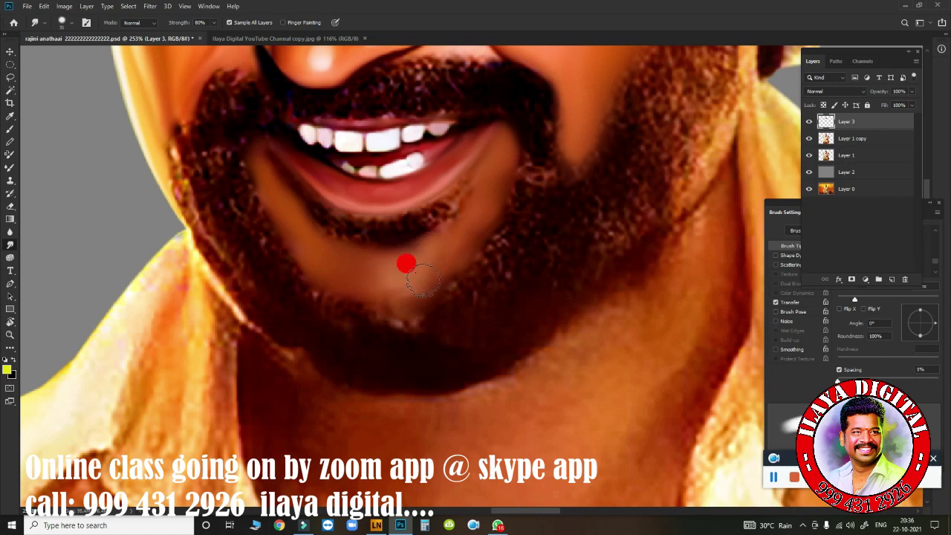
mouse_move(501, 173)
mouse_down()
mouse_move(495, 156)
mouse_move(480, 221)
mouse_move(497, 176)
mouse_move(445, 236)
mouse_move(452, 246)
mouse_move(511, 168)
mouse_up()
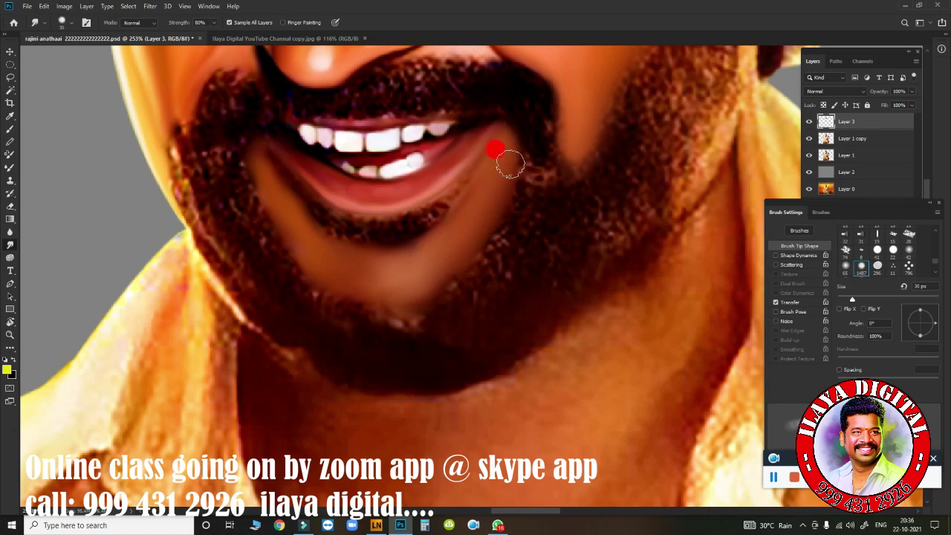
drag(275, 178, 265, 169)
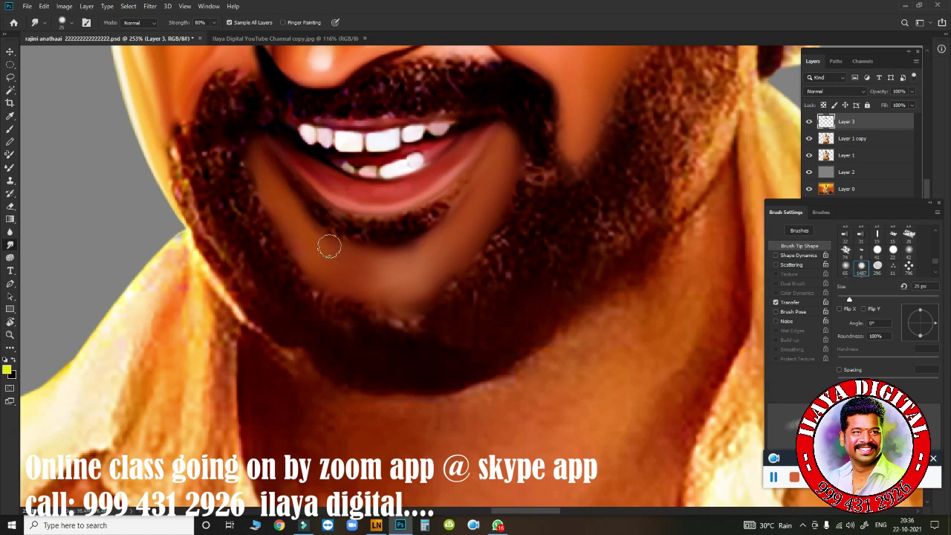
mouse_move(285, 207)
mouse_down()
mouse_move(350, 245)
mouse_move(254, 186)
mouse_move(297, 238)
mouse_up()
mouse_move(330, 277)
mouse_down()
mouse_move(344, 272)
mouse_move(379, 299)
mouse_move(410, 291)
mouse_move(346, 282)
mouse_move(408, 275)
mouse_up()
mouse_move(405, 321)
mouse_down()
mouse_move(397, 321)
mouse_move(403, 304)
mouse_move(384, 308)
mouse_move(404, 283)
mouse_up()
key(ctrl+0)
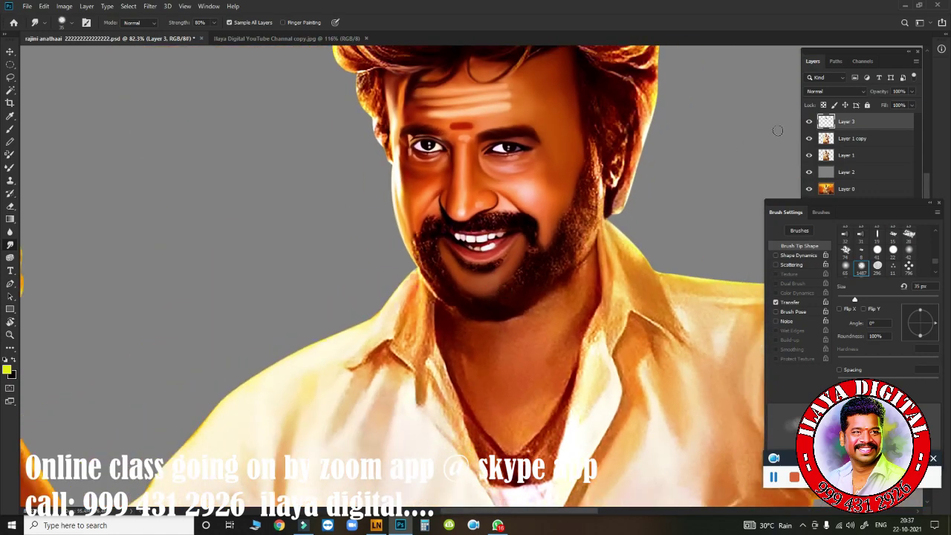
Toggle Layer 3 to compare before and after, then smudge the beard edge beside the ear.
click(809, 121)
click(809, 121)
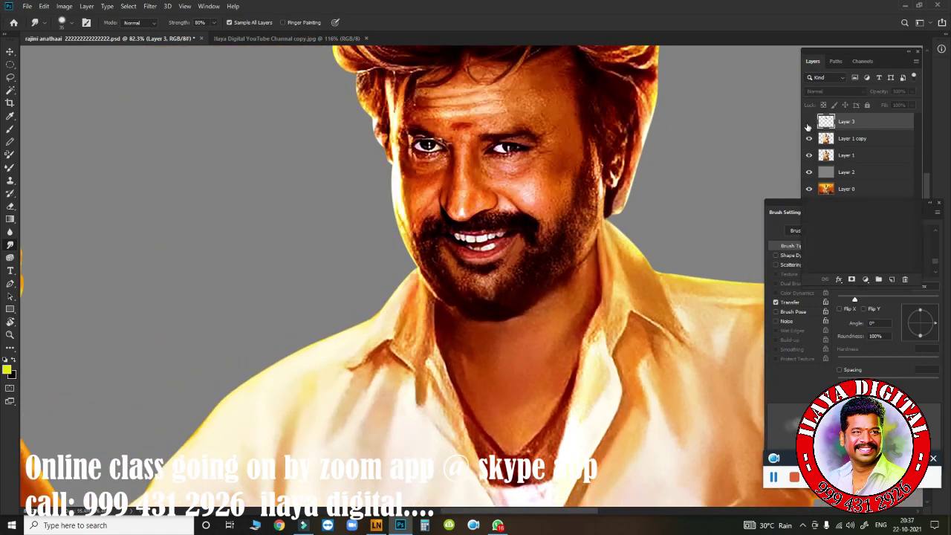
click(809, 124)
scroll(526, 228, down, 1)
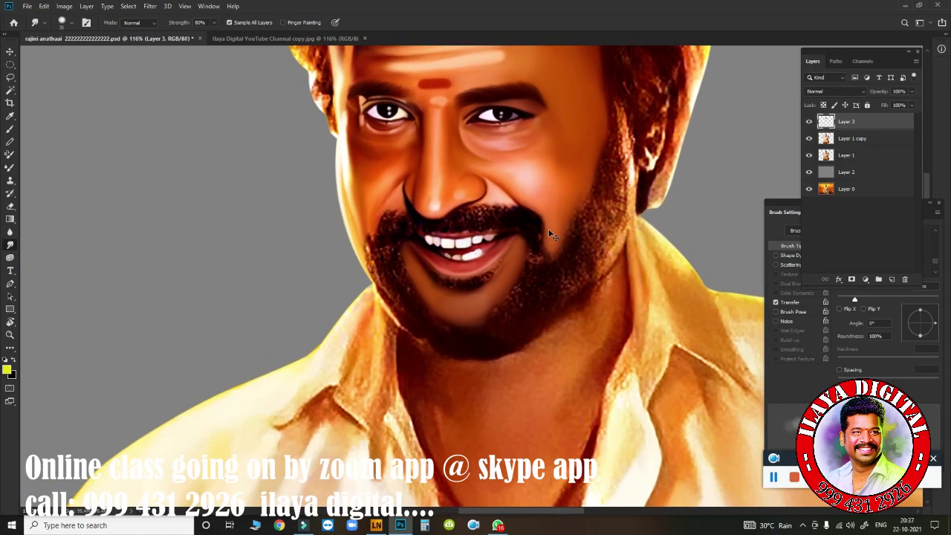
scroll(579, 236, up, 1)
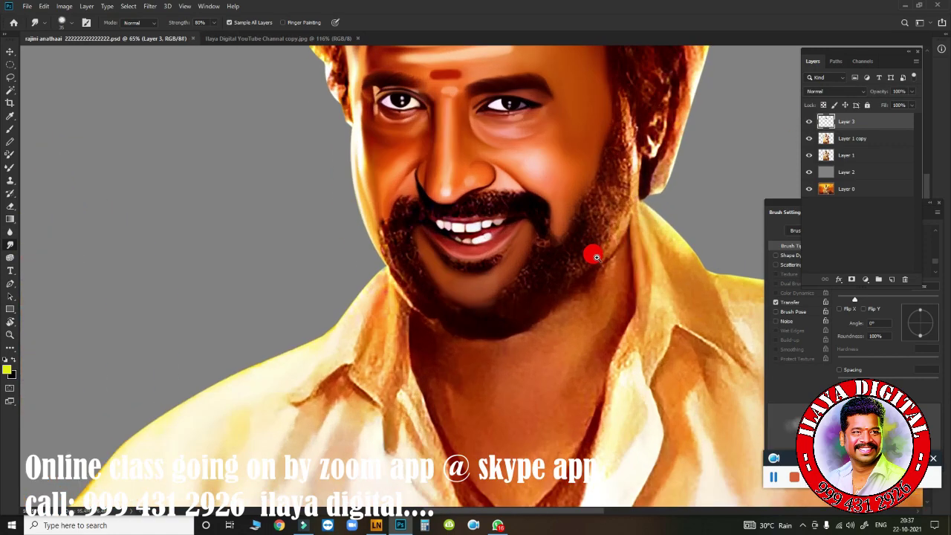
scroll(594, 255, up, 1)
scroll(506, 290, up, 1)
scroll(471, 275, up, 1)
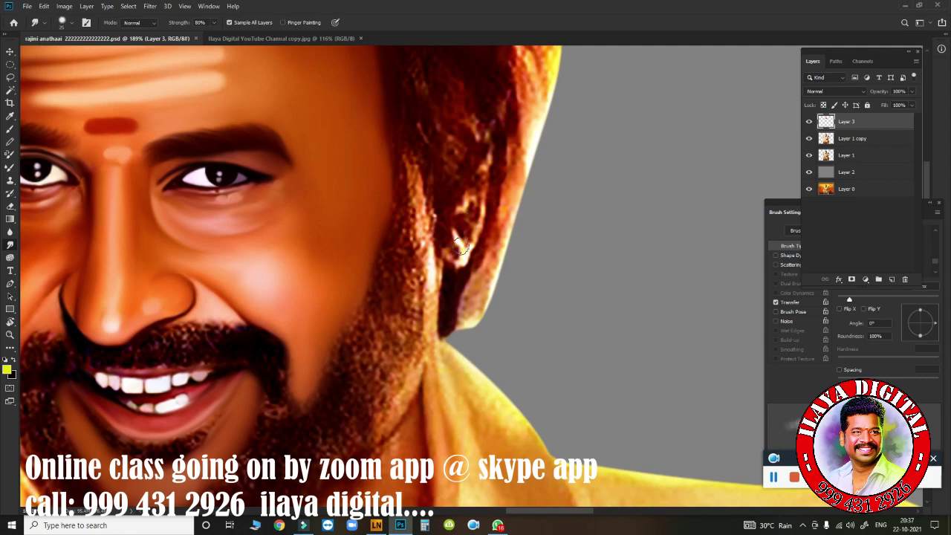
drag(427, 283, 430, 219)
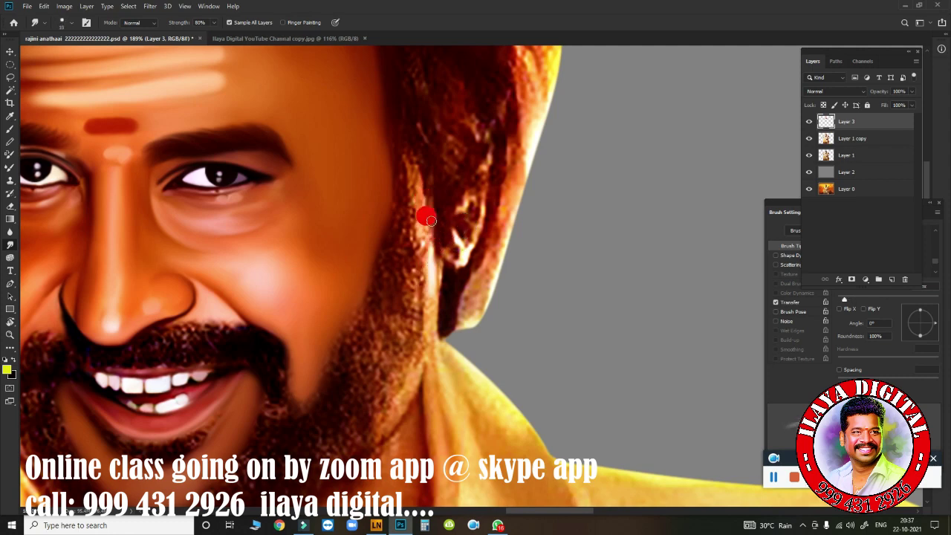
drag(433, 291, 448, 269)
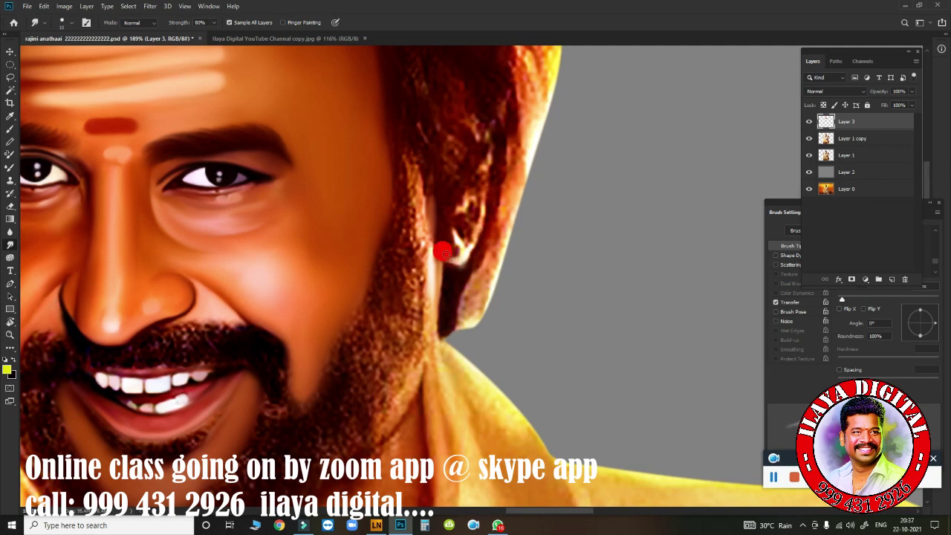
Repaint the ear edge and blend the jaw edge into the neck with the Mixer Brush.
key(b)
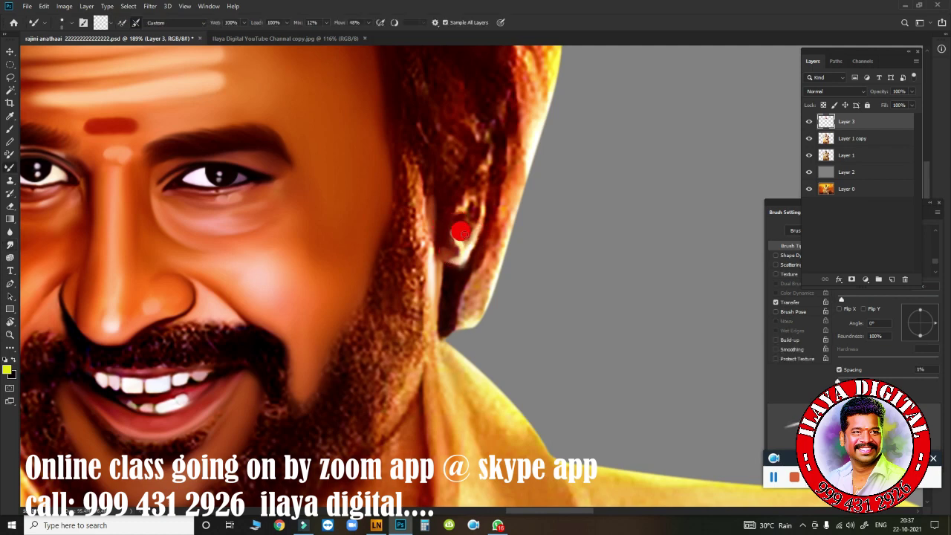
mouse_move(462, 232)
mouse_down()
mouse_move(463, 195)
mouse_move(452, 211)
mouse_move(498, 136)
mouse_move(473, 252)
mouse_move(458, 275)
mouse_move(439, 276)
mouse_move(446, 295)
mouse_move(431, 294)
mouse_move(435, 210)
mouse_move(425, 192)
mouse_move(465, 186)
mouse_up()
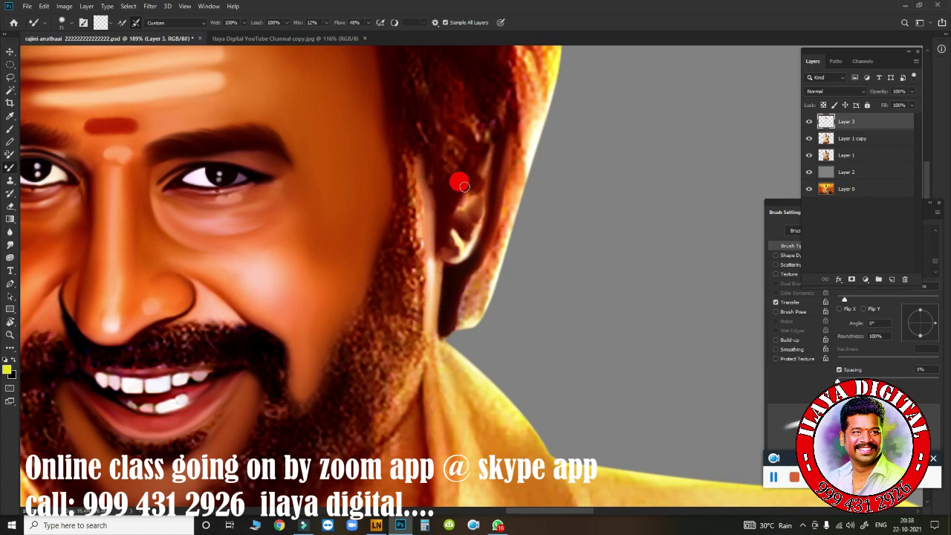
drag(484, 149, 488, 134)
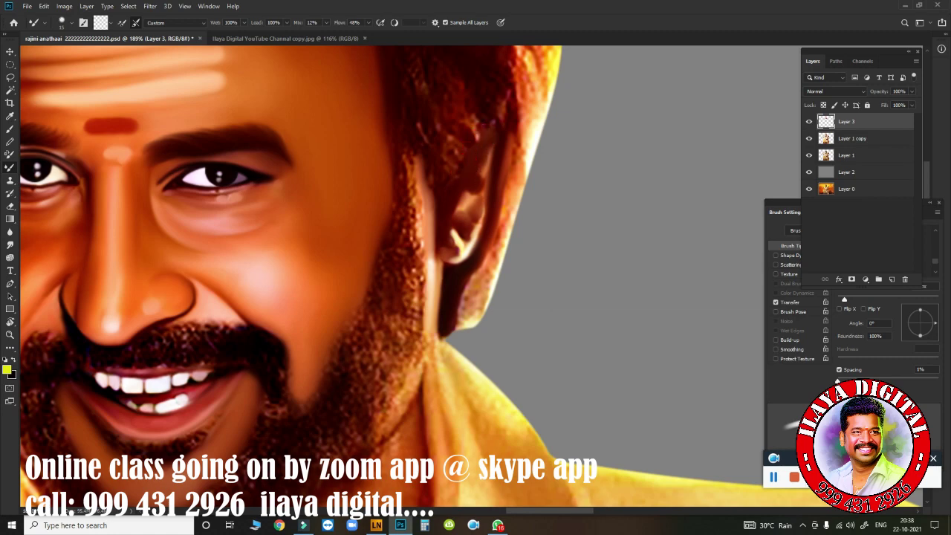
drag(431, 355, 580, 184)
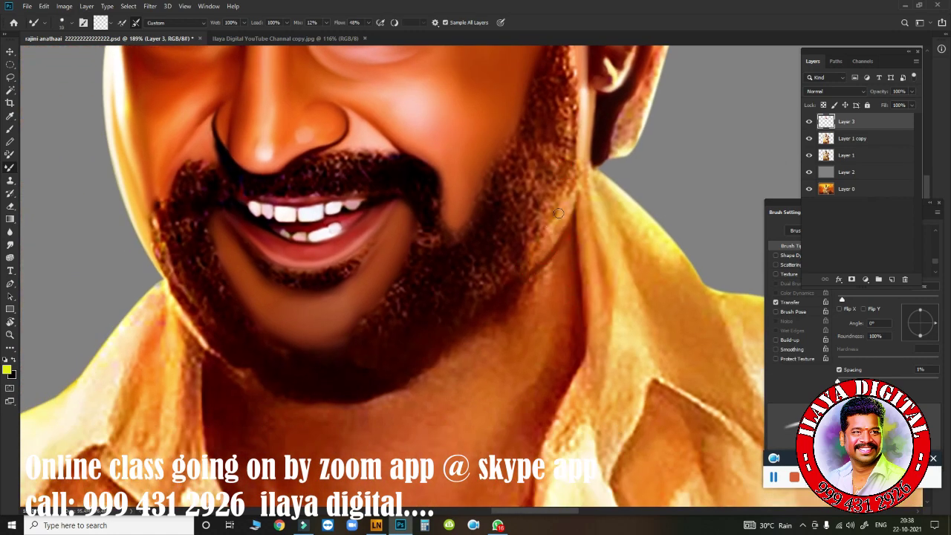
drag(558, 213, 527, 255)
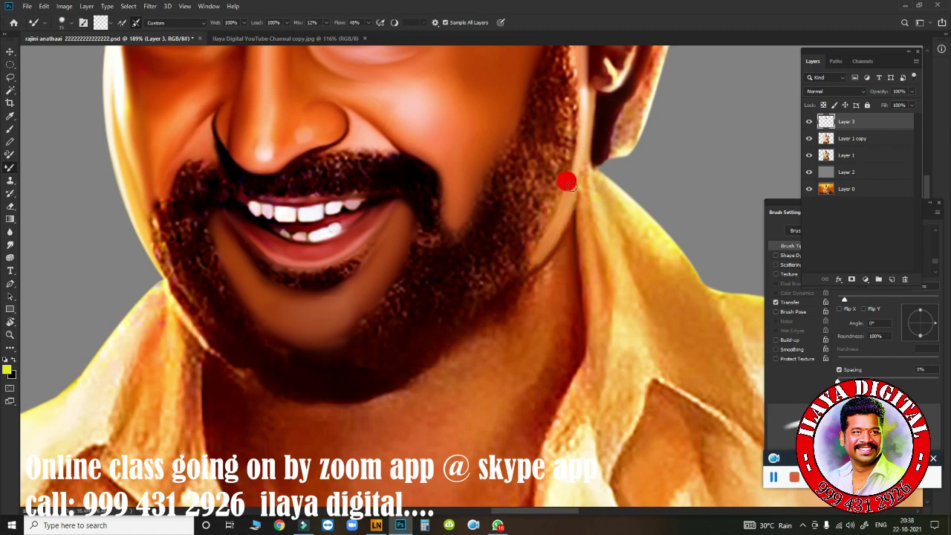
mouse_move(567, 181)
mouse_down()
mouse_move(565, 201)
mouse_move(572, 182)
mouse_up()
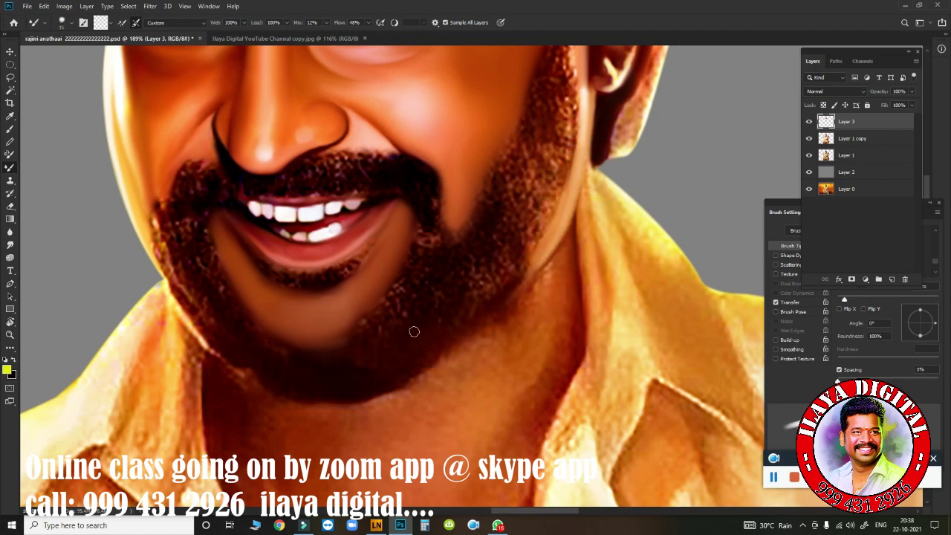
drag(164, 289, 196, 339)
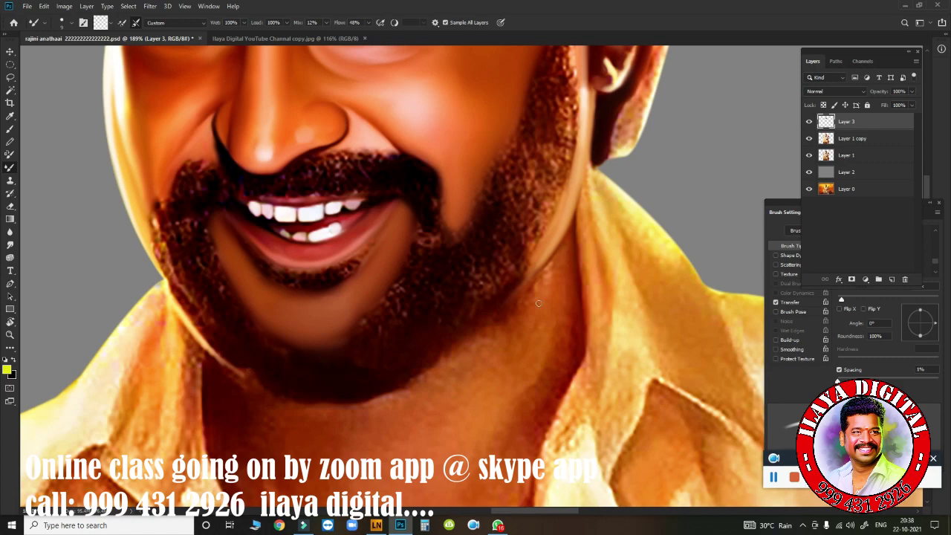
drag(394, 363, 403, 198)
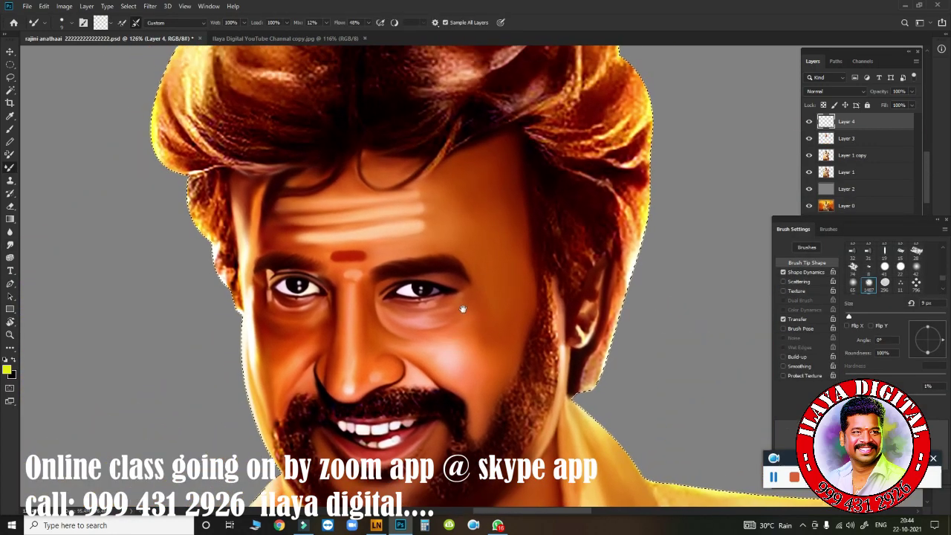
Zoom in on the moustache and smudge its upper-right edge and rough upper texture smooth.
drag(462, 309, 514, 301)
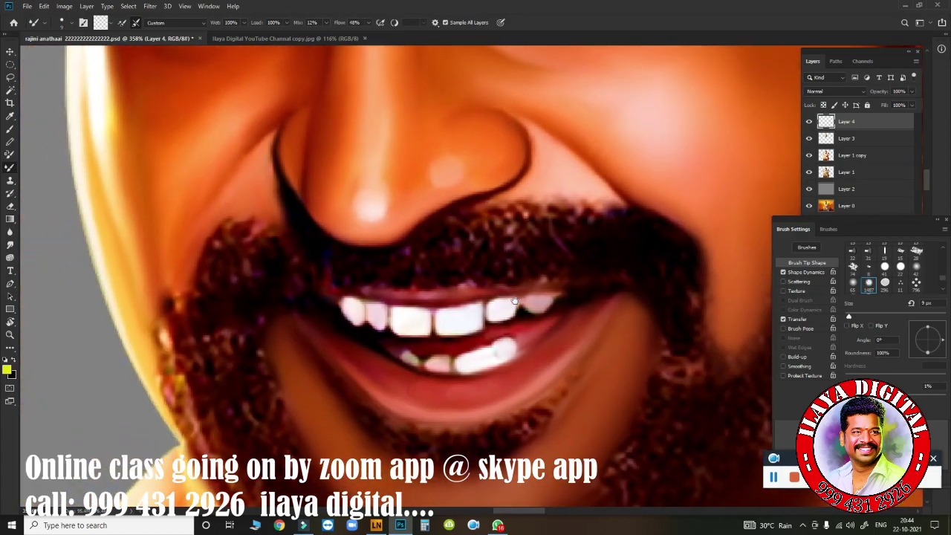
drag(463, 259, 463, 245)
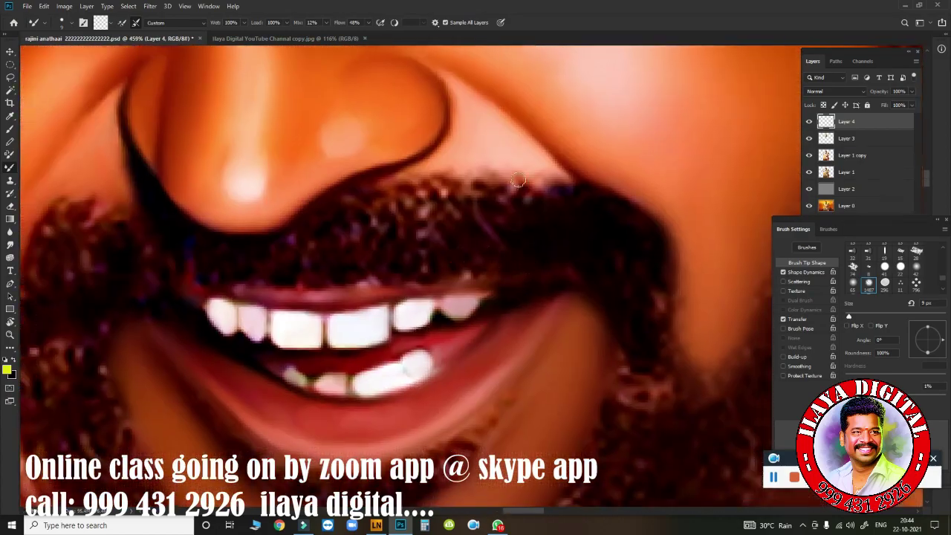
drag(518, 181, 621, 233)
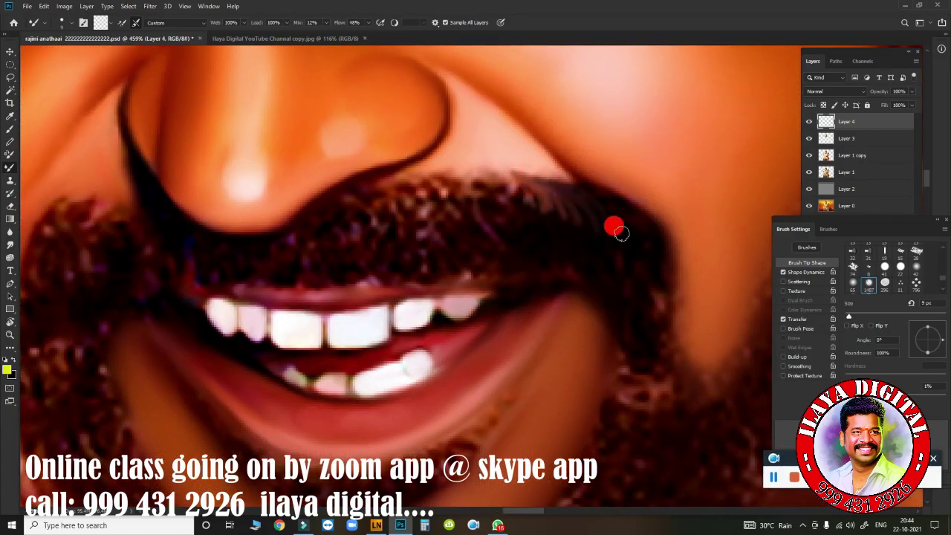
mouse_move(472, 185)
mouse_down()
mouse_move(461, 176)
mouse_move(501, 189)
mouse_move(598, 258)
mouse_move(484, 276)
mouse_move(601, 310)
mouse_move(584, 238)
mouse_move(470, 297)
mouse_up()
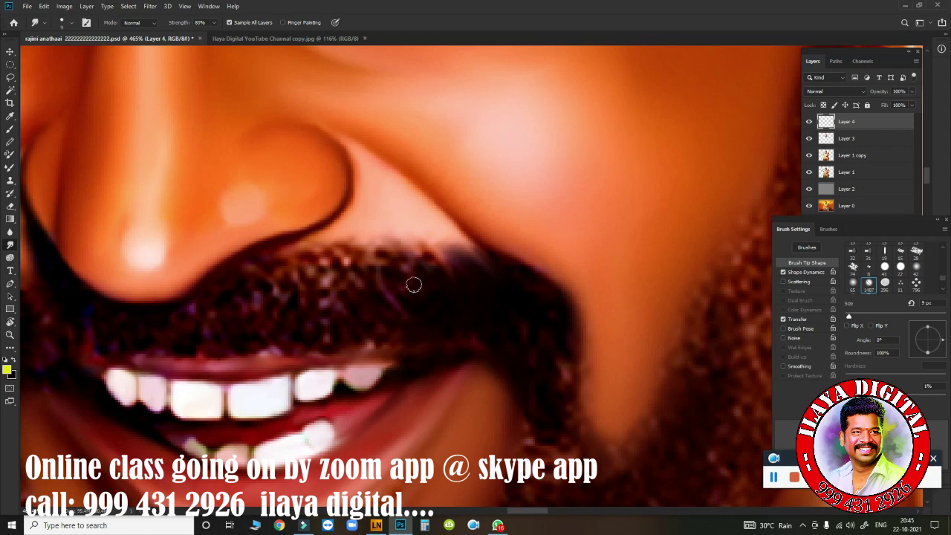
mouse_move(321, 235)
mouse_down()
mouse_move(371, 272)
mouse_move(372, 248)
mouse_move(352, 233)
mouse_move(403, 257)
mouse_move(409, 248)
mouse_move(461, 280)
mouse_move(491, 290)
mouse_move(497, 283)
mouse_move(424, 235)
mouse_up()
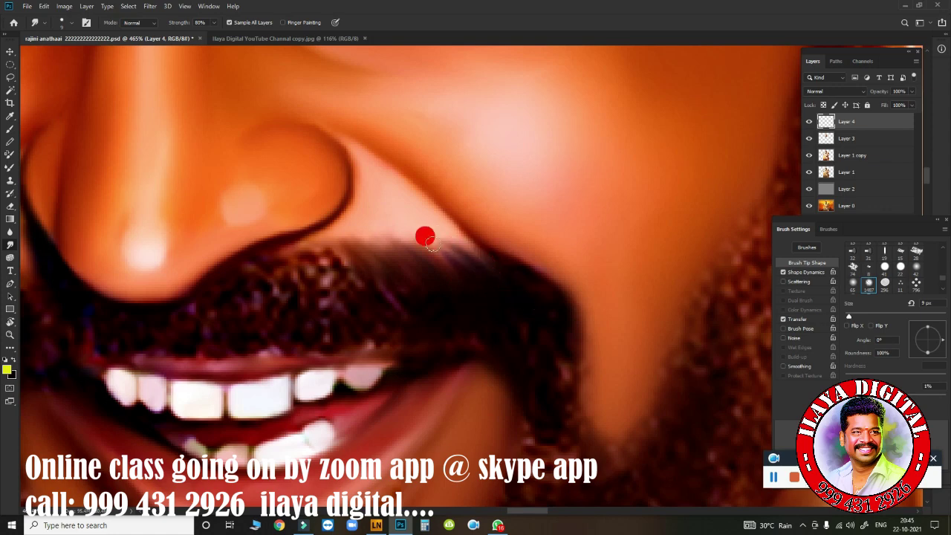
click(340, 238)
mouse_move(348, 246)
mouse_down()
mouse_move(337, 302)
mouse_move(313, 246)
mouse_move(384, 312)
mouse_move(347, 236)
mouse_move(382, 313)
mouse_up()
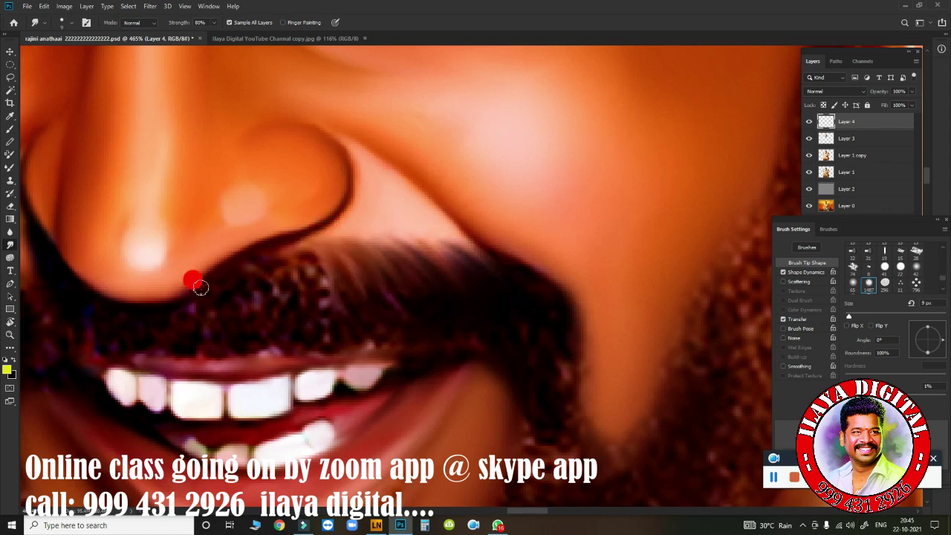
Smooth the moustache edge under the nostril, along the upper edge and down the right edge.
drag(200, 288, 283, 252)
drag(245, 282, 275, 310)
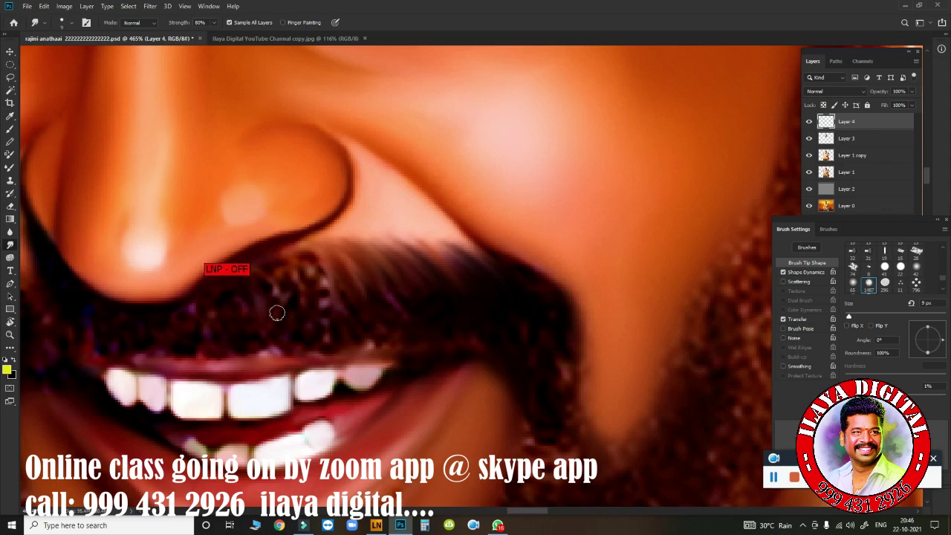
scroll(334, 301, up, 1)
scroll(336, 301, down, 1)
drag(262, 262, 289, 296)
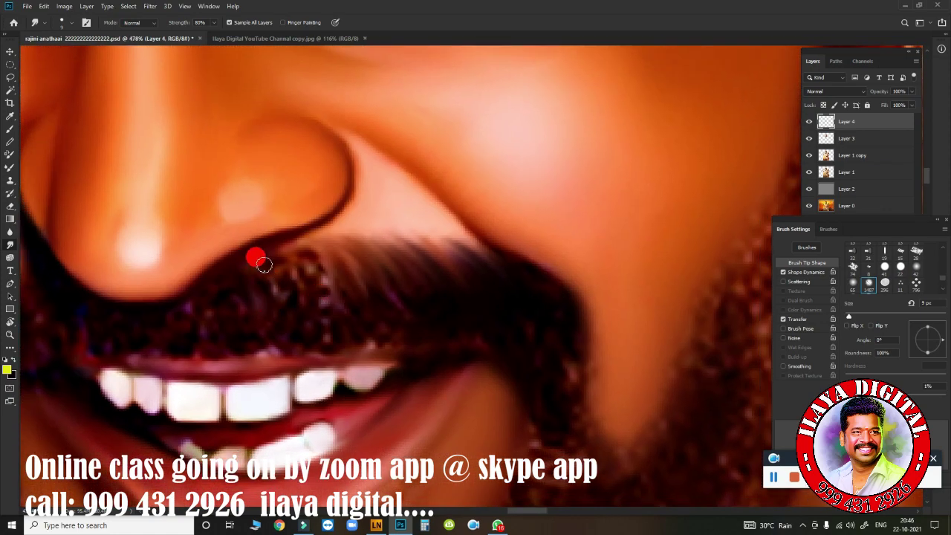
mouse_move(288, 249)
mouse_down()
mouse_move(323, 275)
mouse_move(318, 263)
mouse_move(435, 279)
mouse_move(484, 252)
mouse_up()
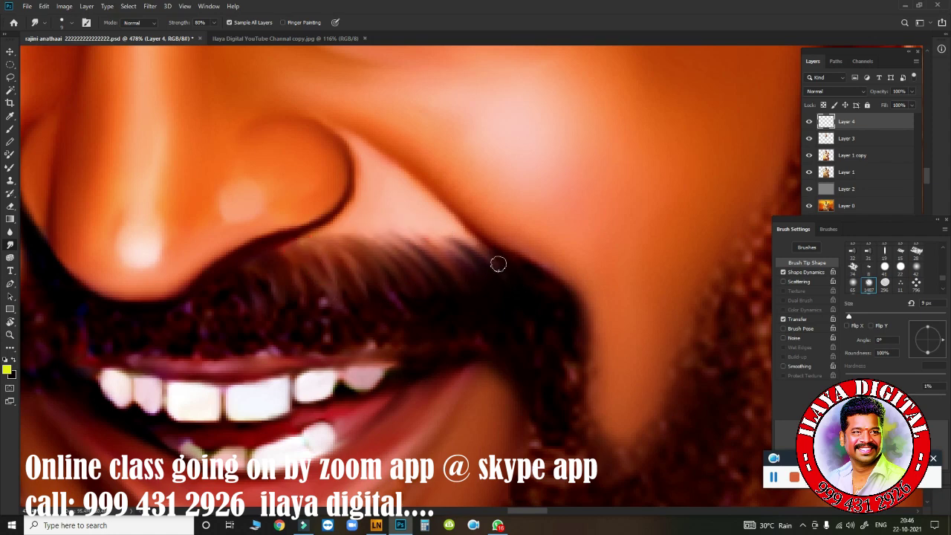
mouse_move(547, 292)
mouse_down()
mouse_move(565, 316)
mouse_move(510, 327)
mouse_move(569, 373)
mouse_move(557, 299)
mouse_move(562, 399)
mouse_move(546, 444)
mouse_move(541, 367)
mouse_move(576, 434)
mouse_up()
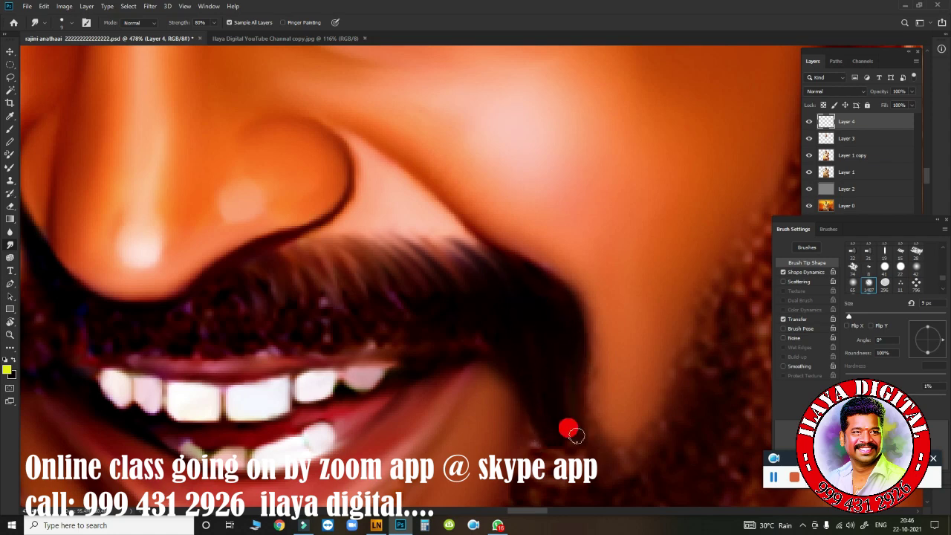
Smear the moustache's lower edge into fine strands pulled down toward the upper lip.
drag(475, 332, 472, 299)
mouse_move(425, 326)
mouse_down()
mouse_move(427, 297)
mouse_move(456, 295)
mouse_move(474, 311)
mouse_up()
mouse_move(347, 281)
mouse_down()
mouse_move(403, 317)
mouse_move(399, 269)
mouse_up()
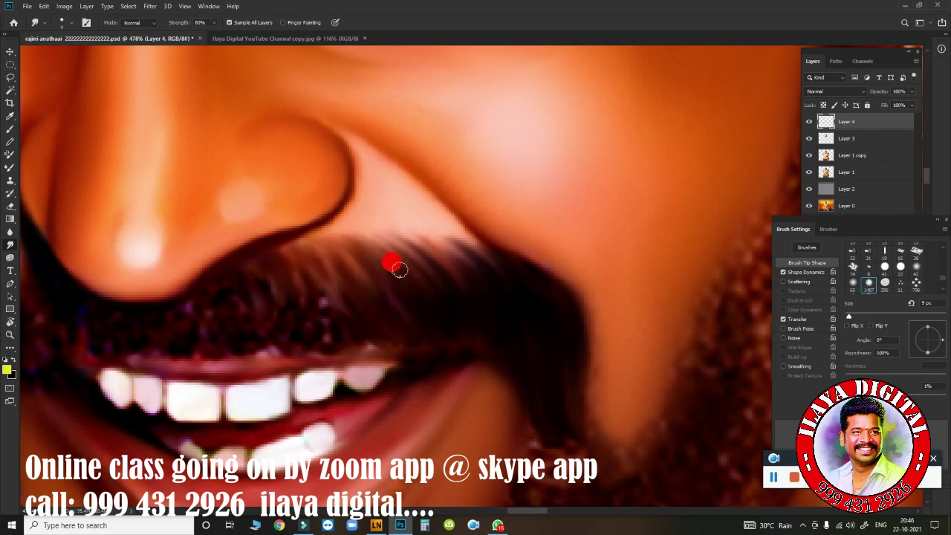
mouse_move(317, 283)
mouse_down()
mouse_move(297, 263)
mouse_move(325, 298)
mouse_up()
drag(336, 259, 349, 297)
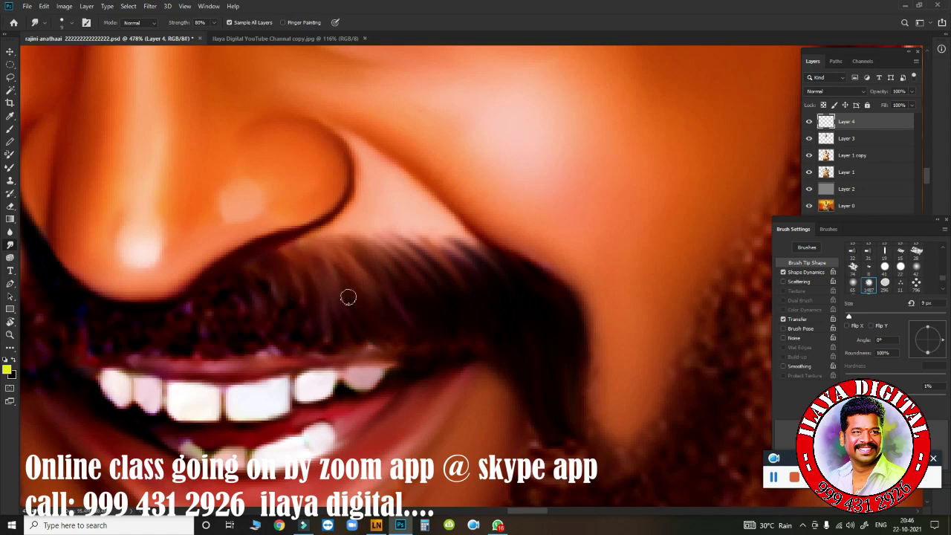
drag(395, 347, 396, 346)
mouse_move(240, 278)
mouse_down()
mouse_move(220, 282)
mouse_move(247, 303)
mouse_move(263, 291)
mouse_move(292, 325)
mouse_move(303, 319)
mouse_move(295, 283)
mouse_up()
mouse_move(153, 323)
mouse_down()
mouse_move(216, 311)
mouse_move(246, 351)
mouse_move(276, 314)
mouse_move(308, 329)
mouse_up()
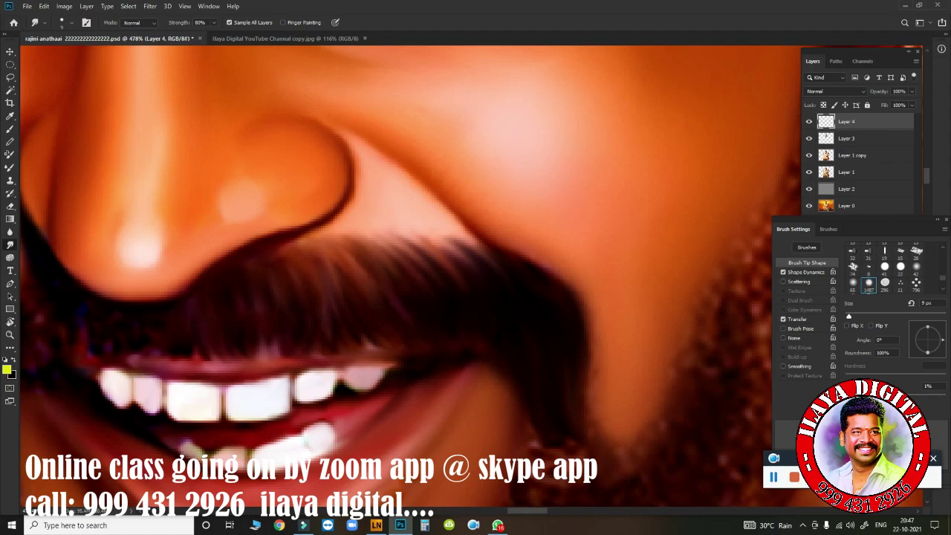
Smear the beard at the left mouth corner and pull strands along the moustache's left edge.
key(h)
drag(464, 371, 471, 431)
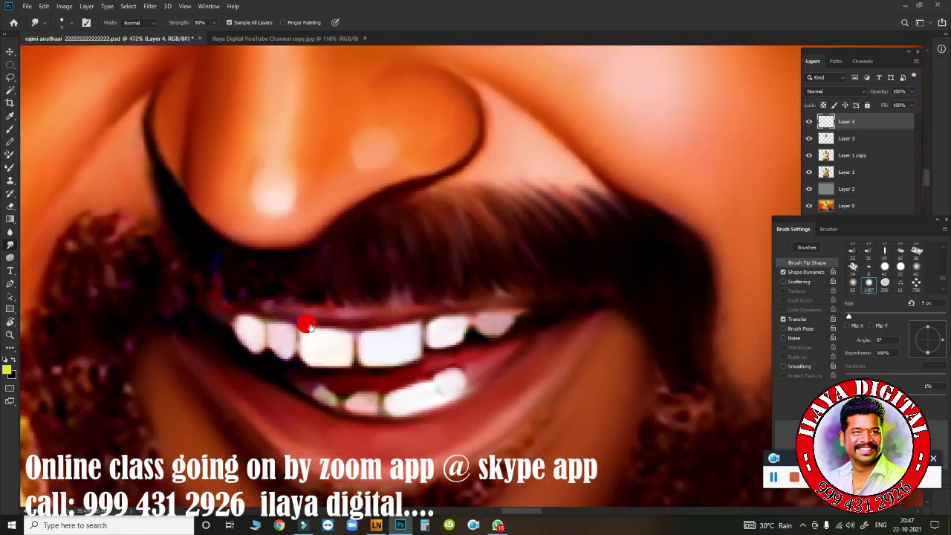
mouse_move(307, 327)
mouse_down()
mouse_move(267, 308)
mouse_move(263, 283)
mouse_move(329, 321)
mouse_up()
mouse_move(291, 246)
mouse_down()
mouse_move(272, 283)
mouse_move(249, 278)
mouse_up()
mouse_move(276, 246)
mouse_down()
mouse_move(244, 308)
mouse_move(287, 250)
mouse_move(265, 328)
mouse_move(314, 263)
mouse_move(303, 257)
mouse_move(319, 304)
mouse_move(365, 276)
mouse_move(378, 292)
mouse_move(413, 297)
mouse_up()
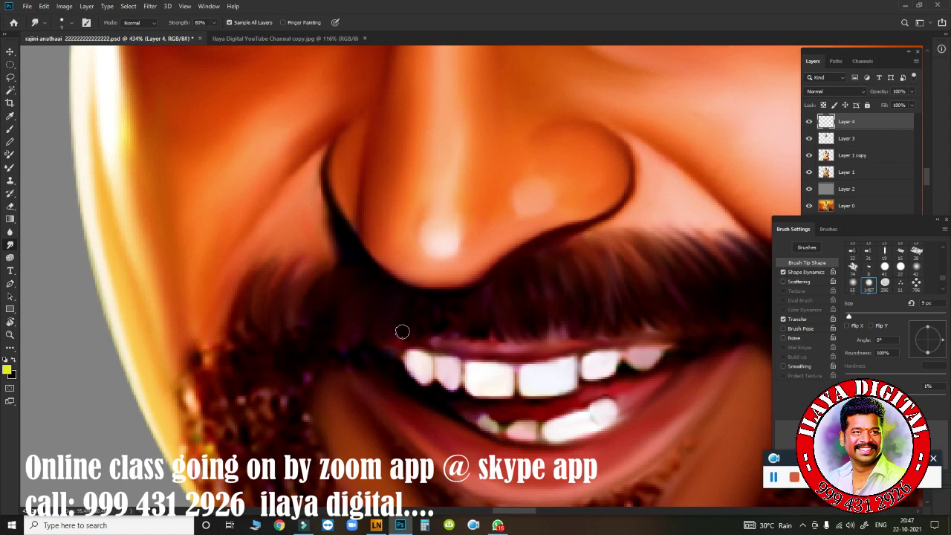
mouse_move(402, 331)
mouse_down()
mouse_move(443, 308)
mouse_move(476, 318)
mouse_move(459, 341)
mouse_move(423, 310)
mouse_move(399, 320)
mouse_move(343, 305)
mouse_move(382, 345)
mouse_move(305, 297)
mouse_up()
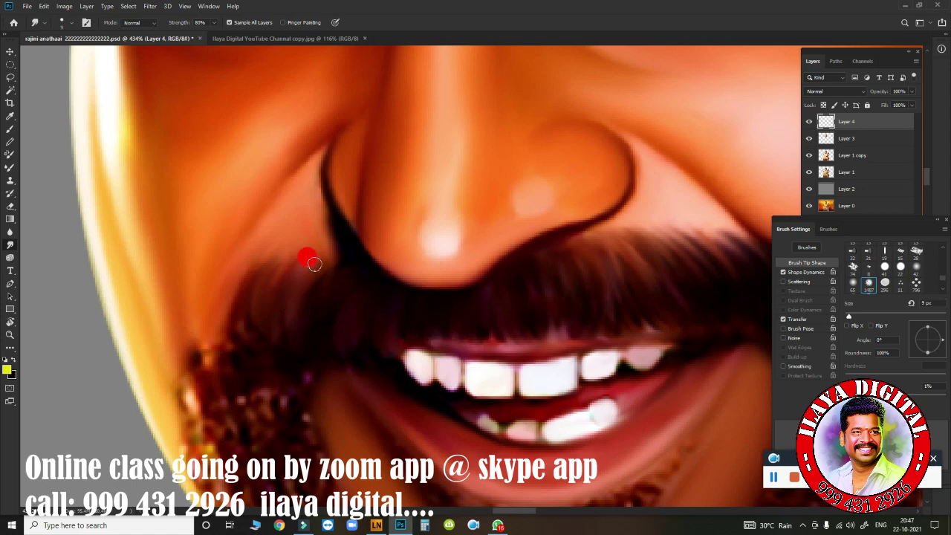
mouse_move(260, 319)
mouse_down()
mouse_move(238, 342)
mouse_move(202, 339)
mouse_move(257, 261)
mouse_move(243, 319)
mouse_move(314, 276)
mouse_up()
mouse_move(259, 315)
mouse_down()
mouse_move(216, 260)
mouse_move(221, 297)
mouse_move(272, 251)
mouse_move(242, 343)
mouse_move(258, 336)
mouse_move(279, 268)
mouse_up()
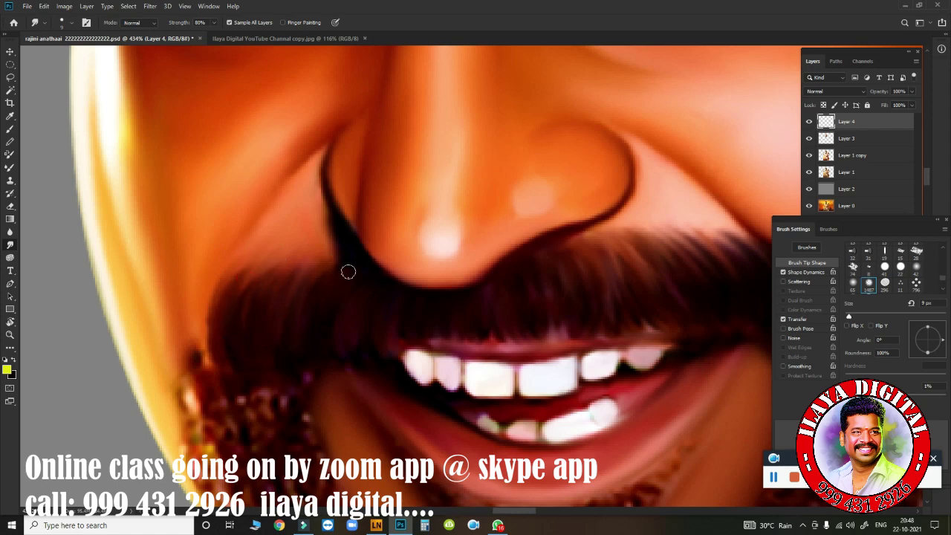
Smear strands up the moustache's left edge and soften its lower-left edge over the lip.
mouse_move(289, 319)
mouse_down()
mouse_move(234, 287)
mouse_move(220, 316)
mouse_up()
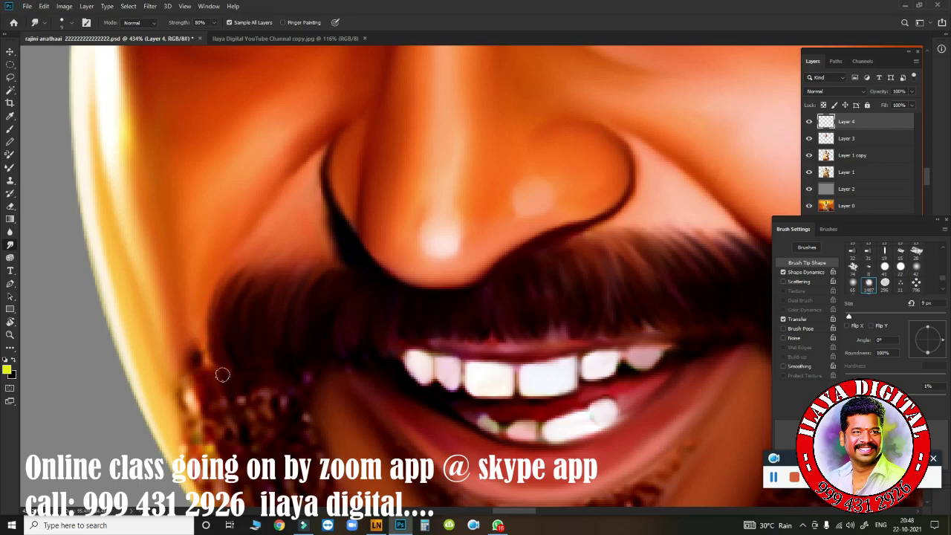
drag(334, 318, 370, 347)
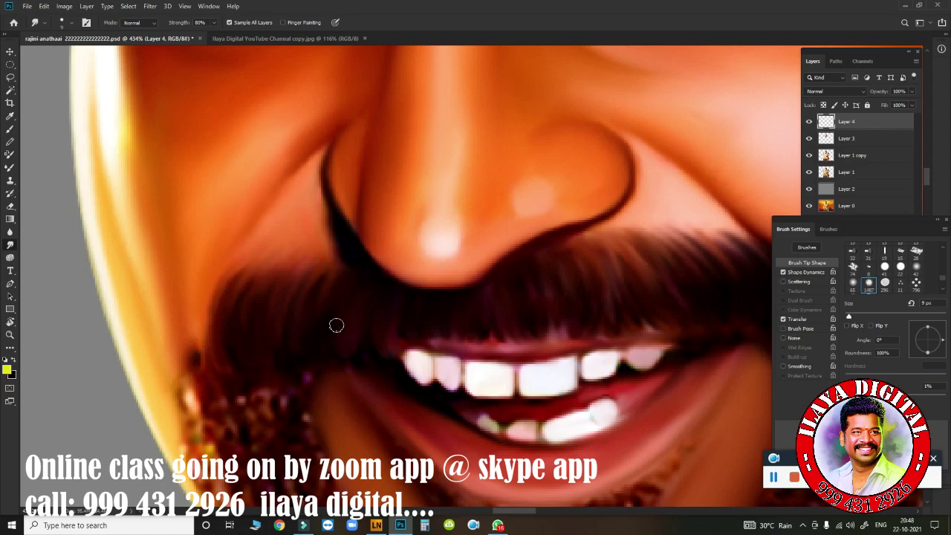
scroll(336, 325, down, 5)
scroll(335, 342, up, 5)
scroll(297, 339, down, 3)
scroll(223, 345, up, 4)
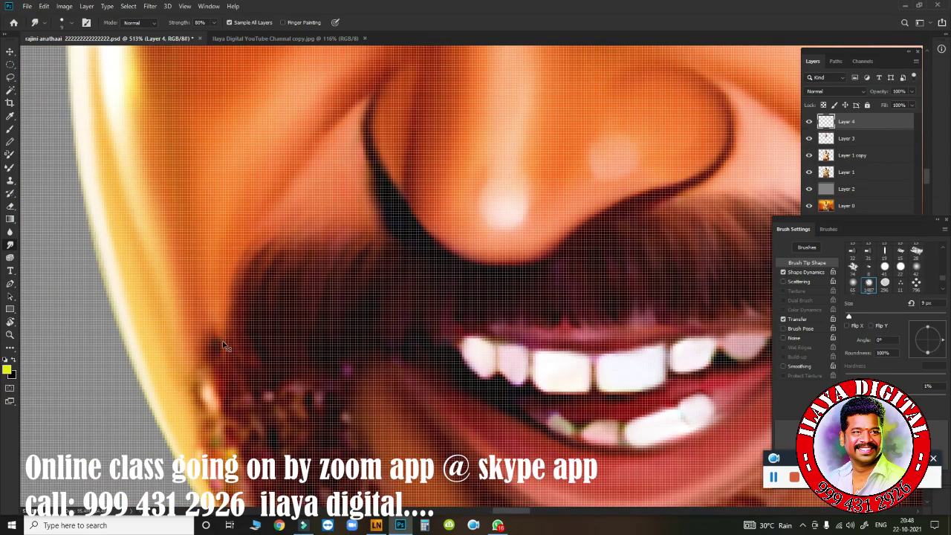
scroll(223, 345, down, 1)
drag(225, 348, 248, 267)
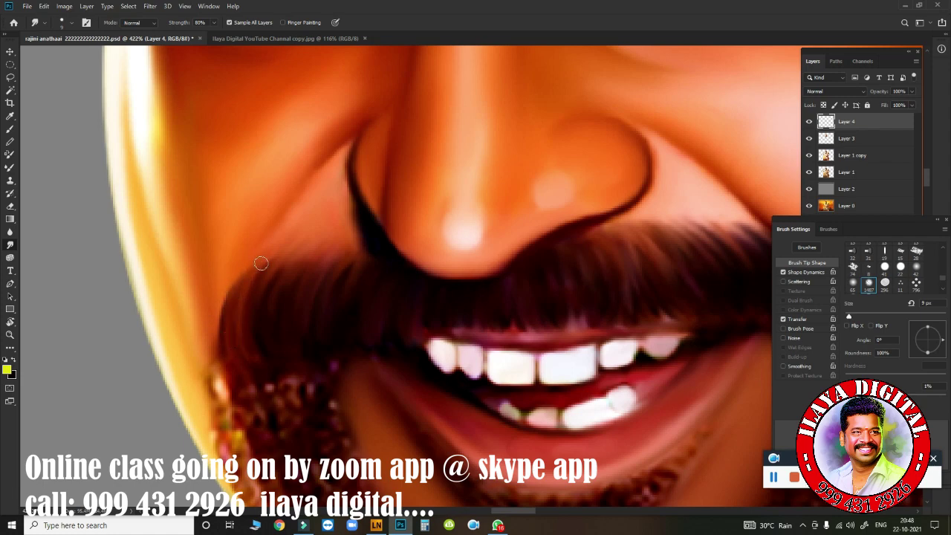
mouse_move(214, 375)
mouse_down()
mouse_move(213, 339)
mouse_move(240, 340)
mouse_move(260, 372)
mouse_up()
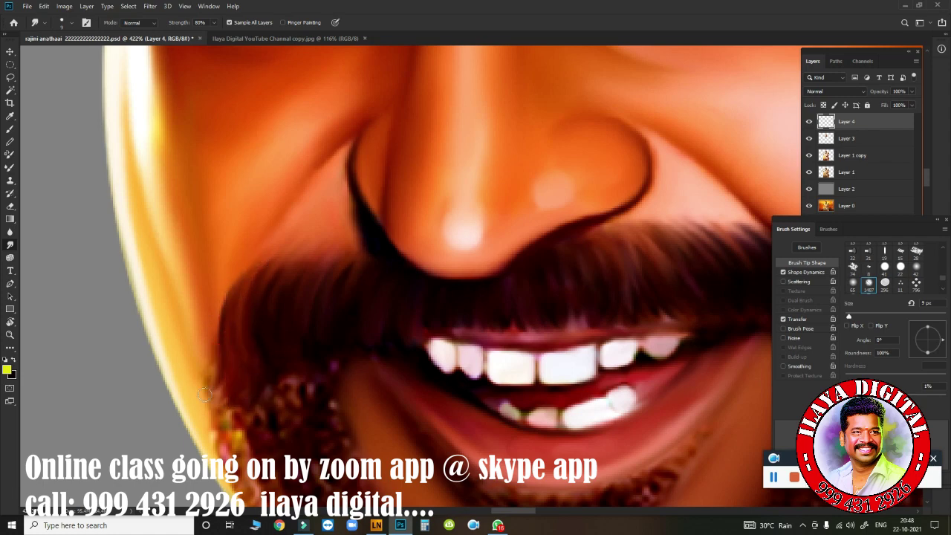
scroll(237, 384, down, 4)
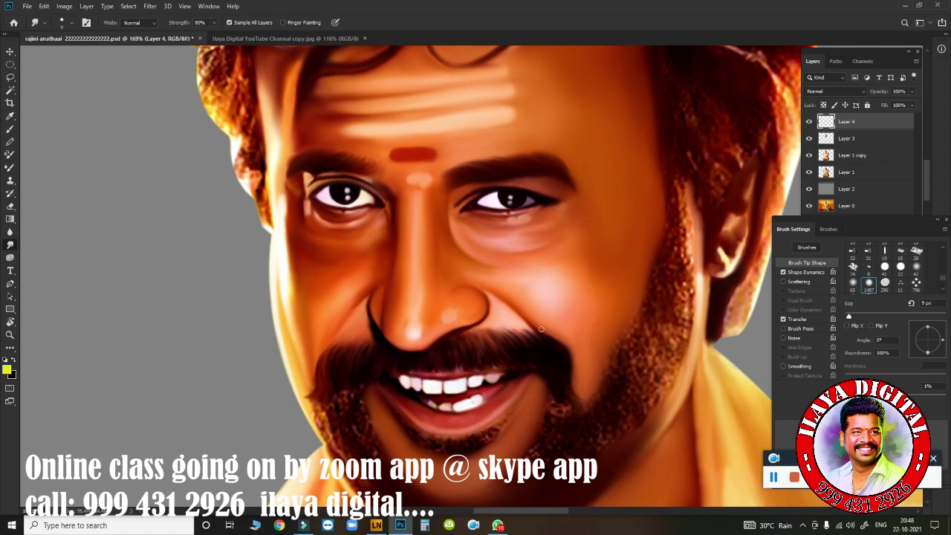
Hide and re-show the retouch layers (Layer 3 and Layer 4) to compare with the original.
scroll(602, 389, down, 3)
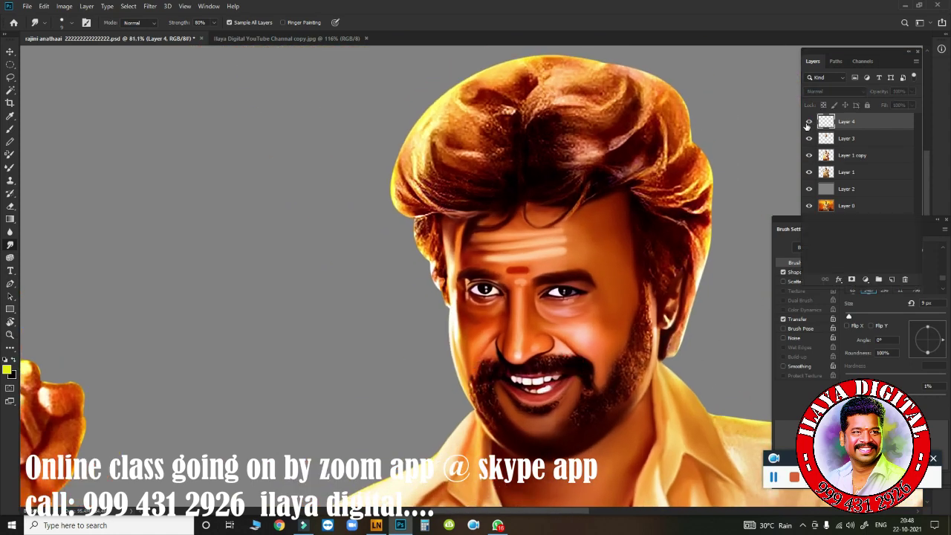
drag(810, 146, 809, 128)
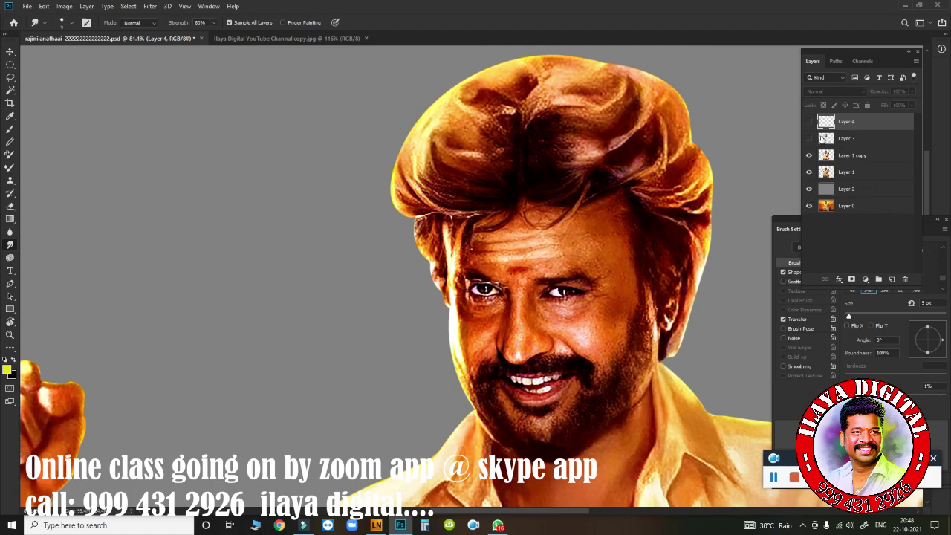
drag(809, 121, 809, 139)
drag(564, 297, 556, 276)
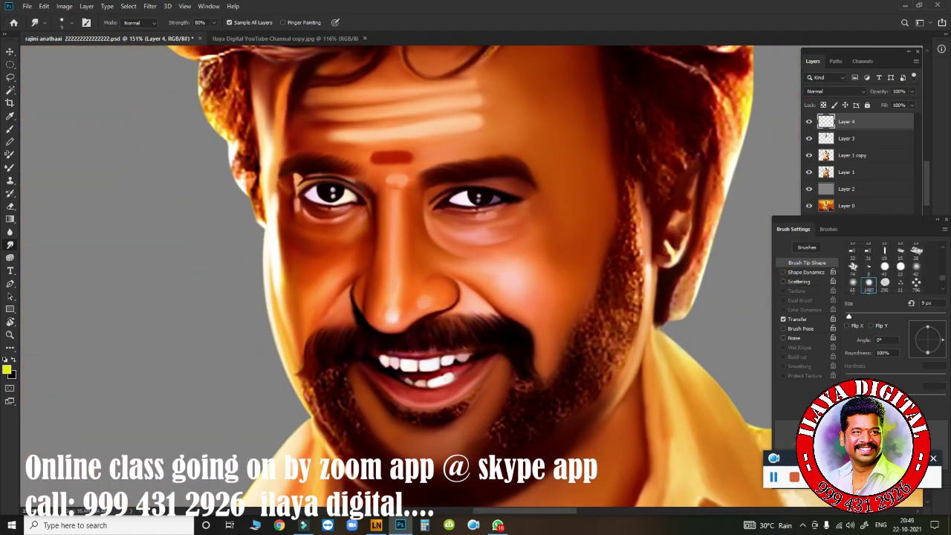
scroll(556, 318, up, 3)
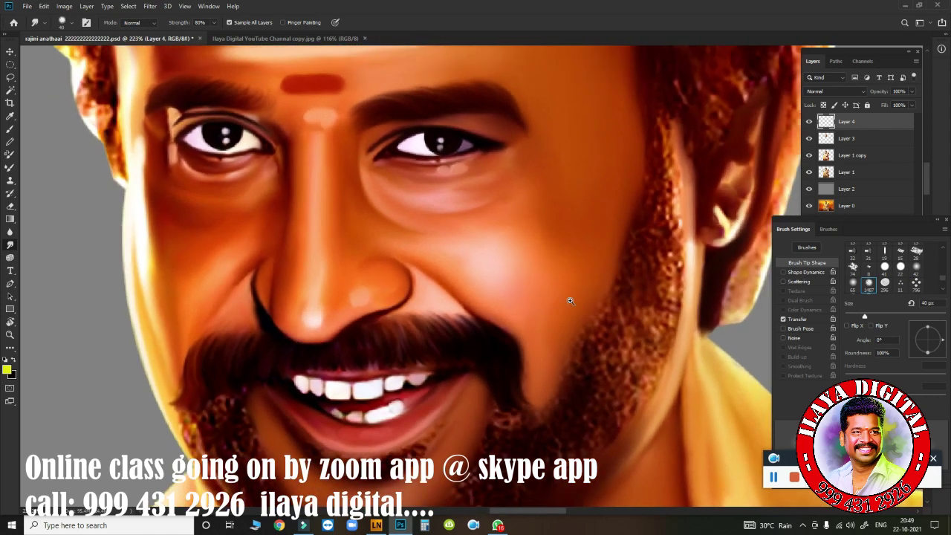
scroll(528, 292, up, 1)
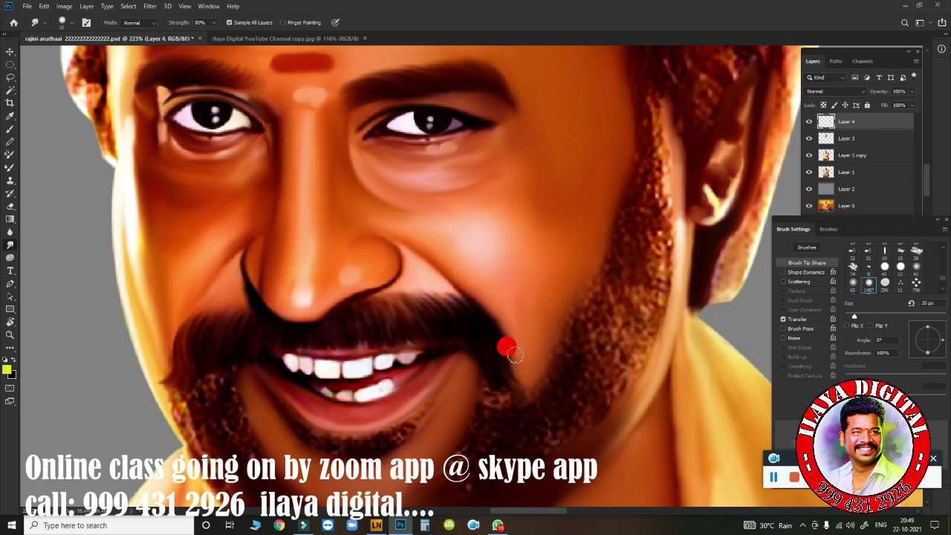
With a larger Smudge brush, soften the moustache's right tip and edge and the beard below the lip.
key(bracketright)
key(bracketright)
key(bracketright)
drag(516, 341, 539, 293)
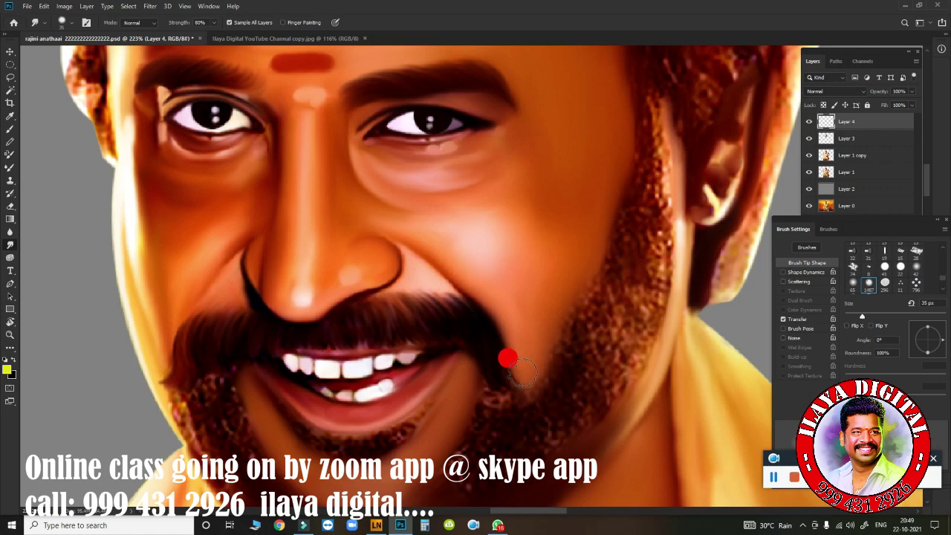
mouse_move(506, 341)
mouse_down()
mouse_move(520, 375)
mouse_move(533, 227)
mouse_up()
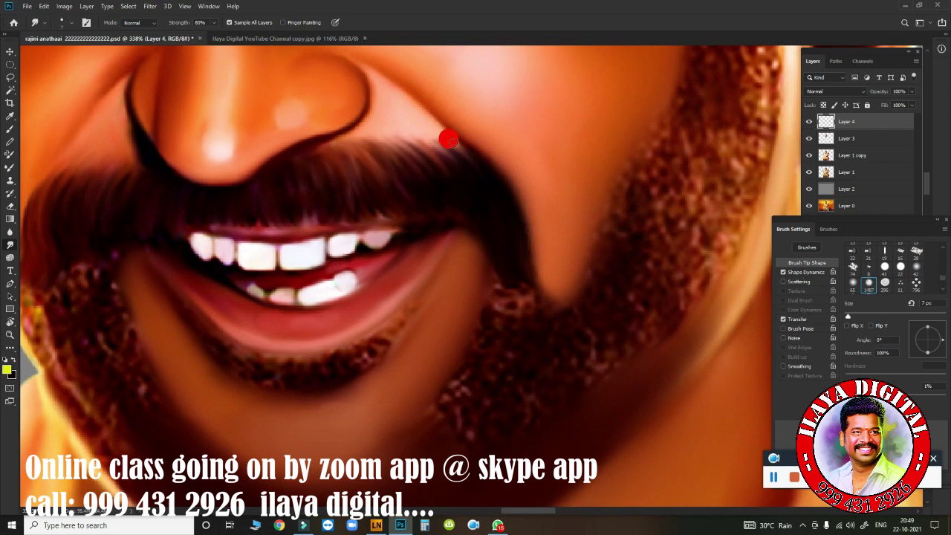
mouse_move(449, 139)
mouse_down()
mouse_move(523, 223)
mouse_move(521, 295)
mouse_up()
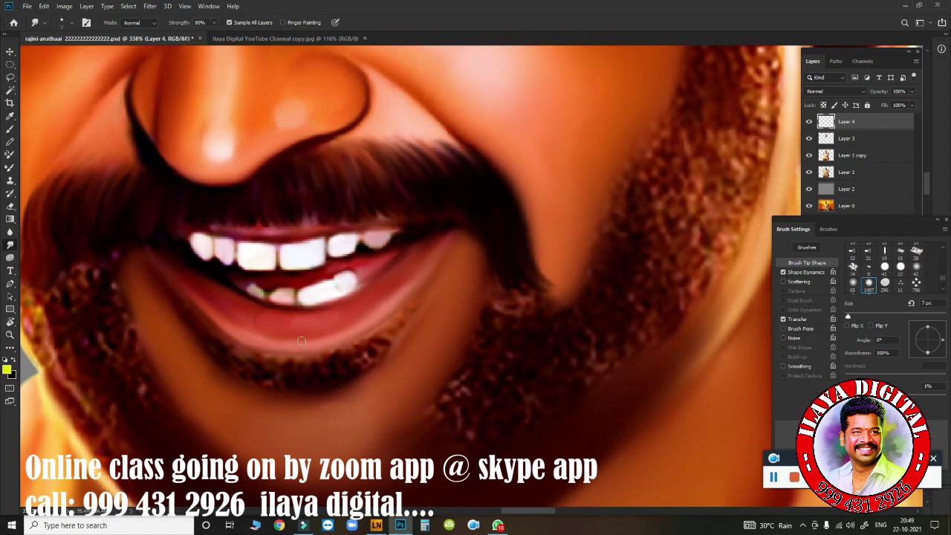
scroll(301, 341, up, 2)
mouse_move(223, 168)
mouse_down()
mouse_move(281, 249)
mouse_move(438, 269)
mouse_move(498, 264)
mouse_move(559, 181)
mouse_up()
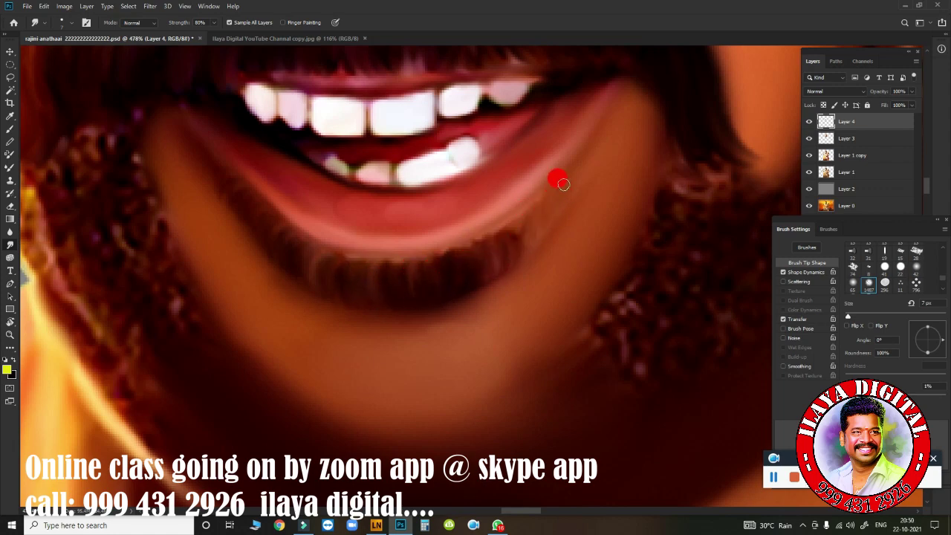
drag(447, 265, 373, 283)
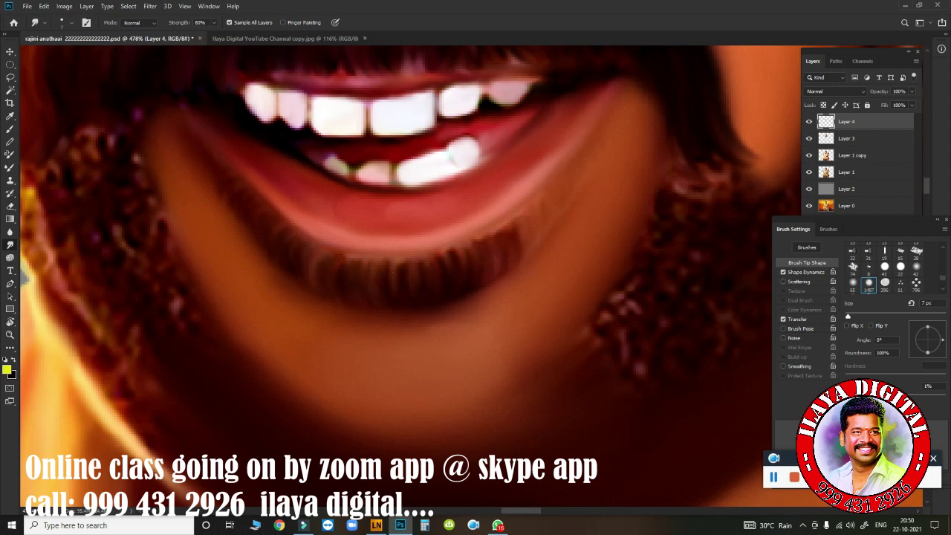
scroll(493, 358, down, 5)
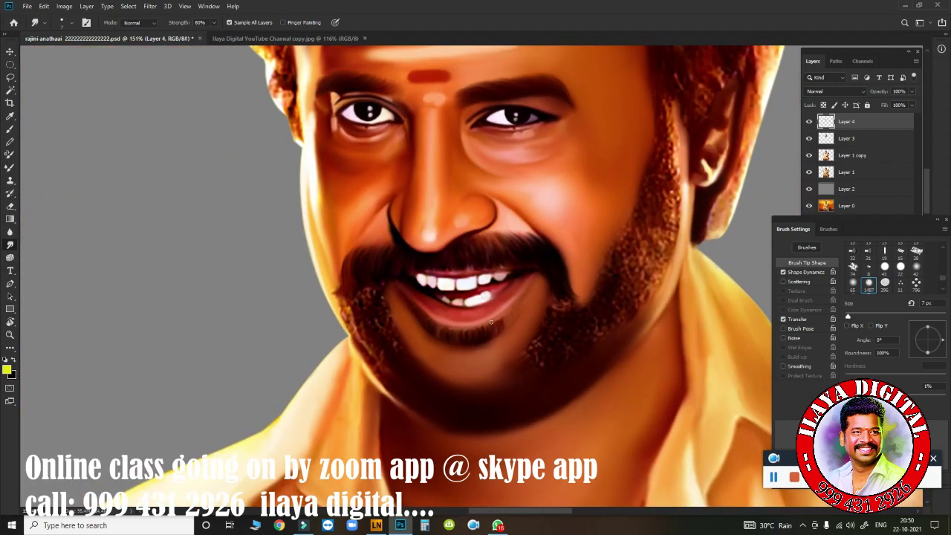
Sample a dark red from the beard as the foreground colour.
scroll(479, 327, up, 3)
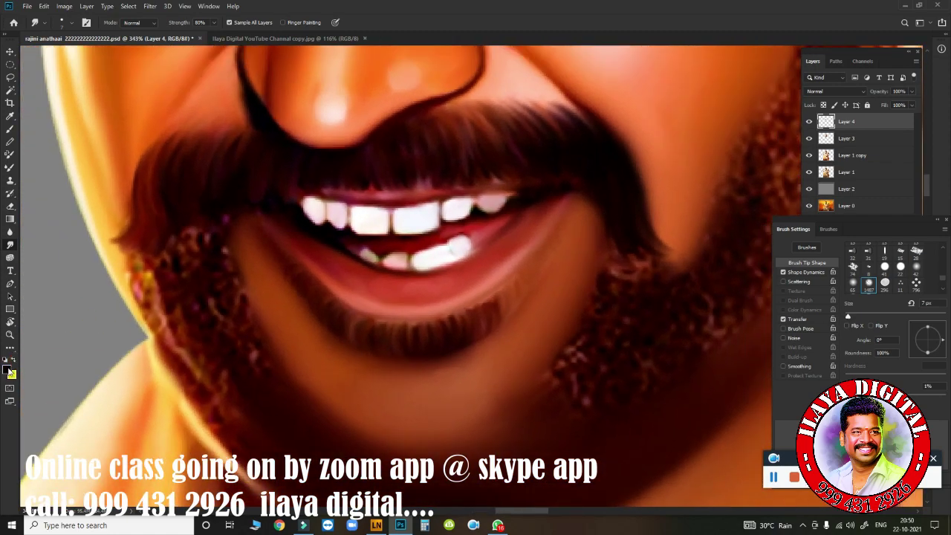
click(9, 370)
click(841, 303)
click(8, 370)
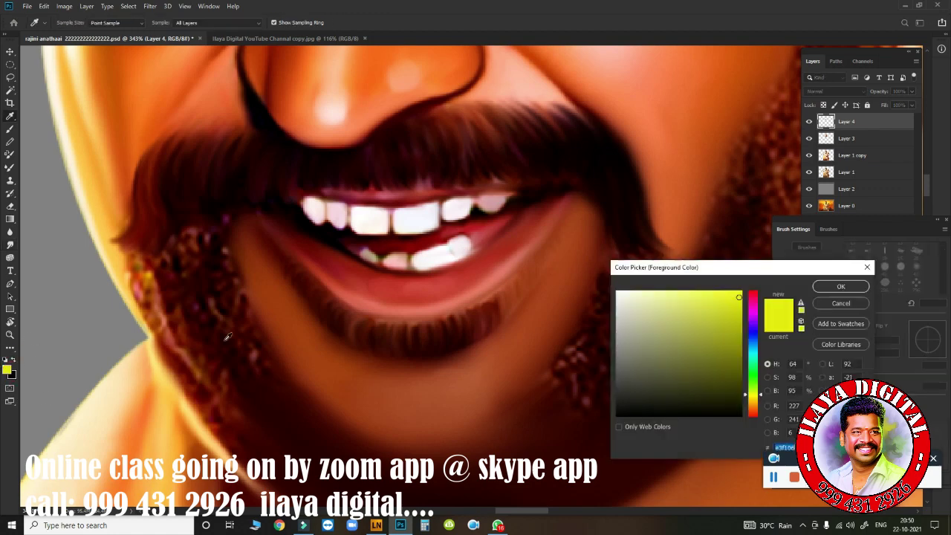
click(493, 309)
click(470, 332)
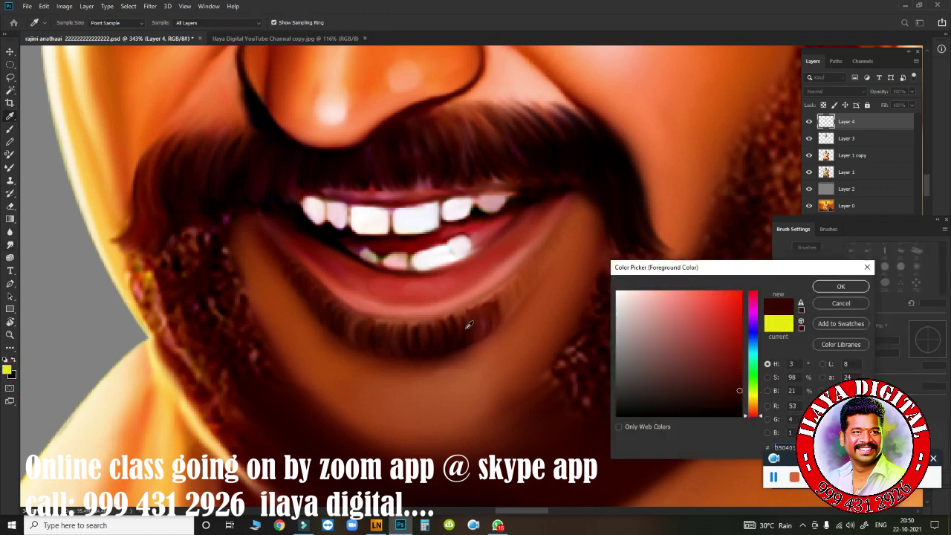
click(841, 286)
Switch to the Brush tool and enable Shape Dynamics.
key(b)
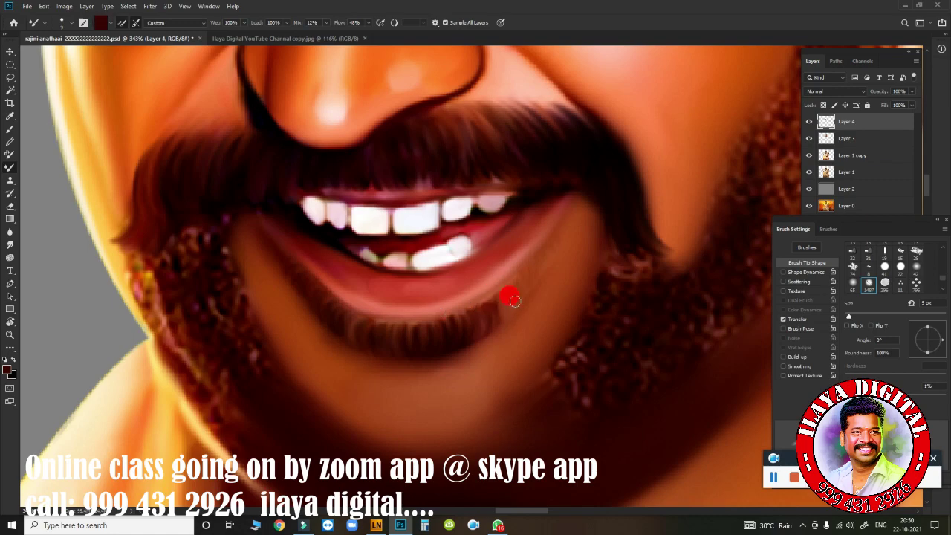
drag(558, 283, 567, 284)
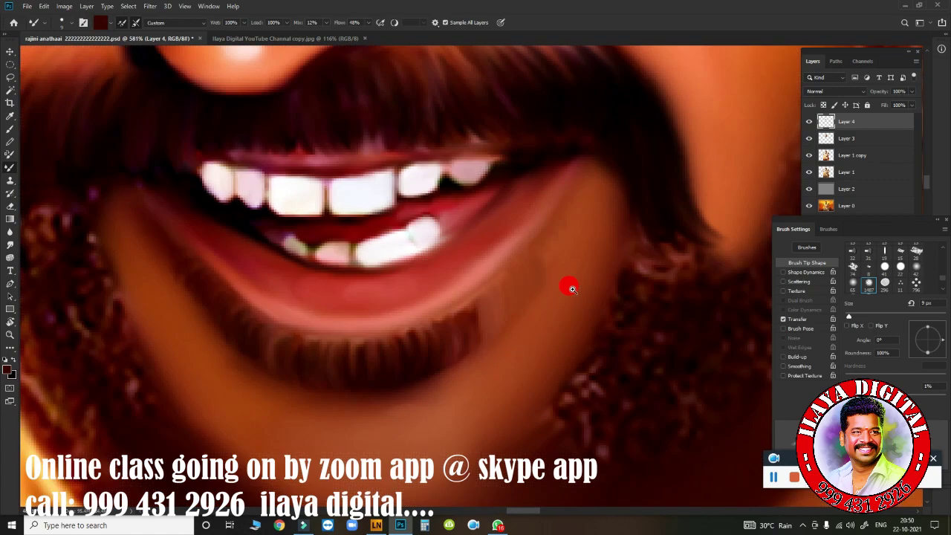
click(797, 272)
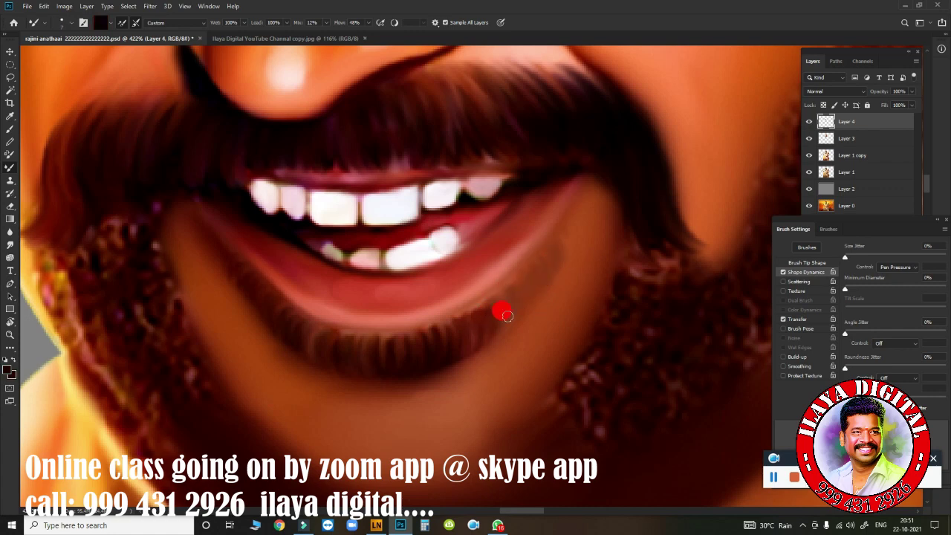
Switch to the Smudge tool, uncheck Shape Dynamics and show the Brush Tip Shape settings.
key(r)
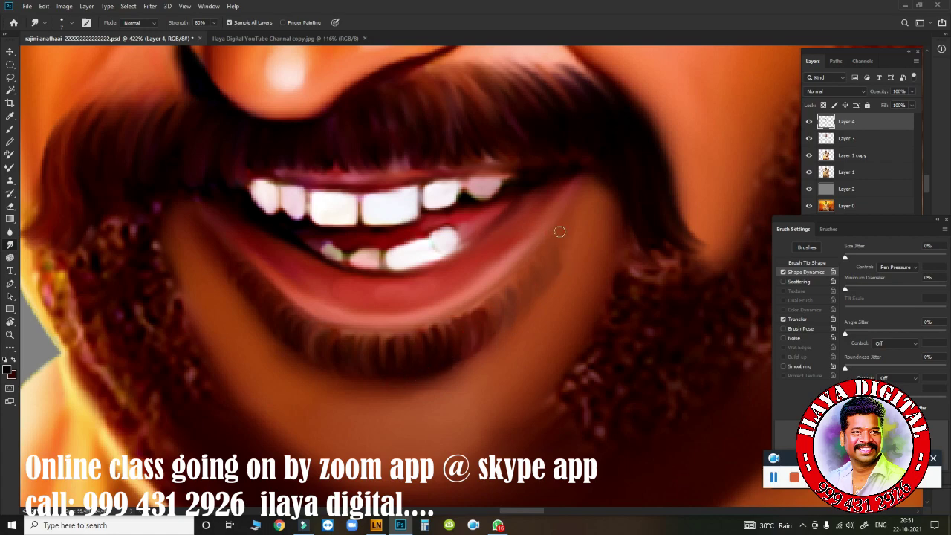
scroll(543, 334, down, 5)
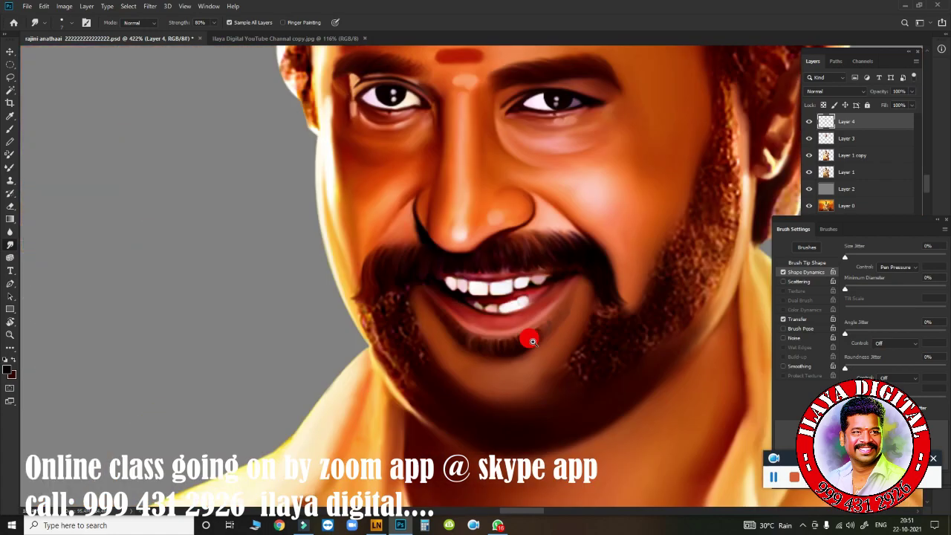
scroll(576, 437, up, 3)
scroll(605, 429, up, 2)
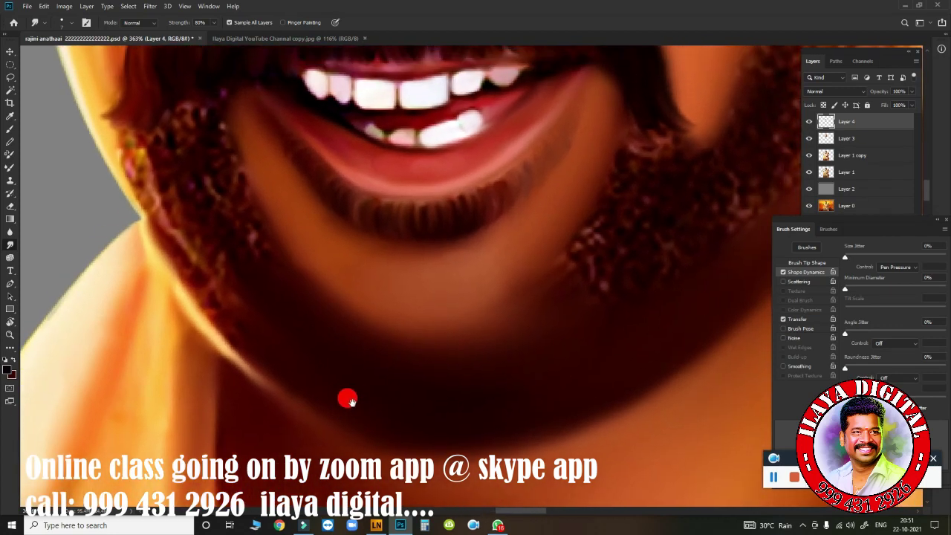
scroll(346, 395, up, 2)
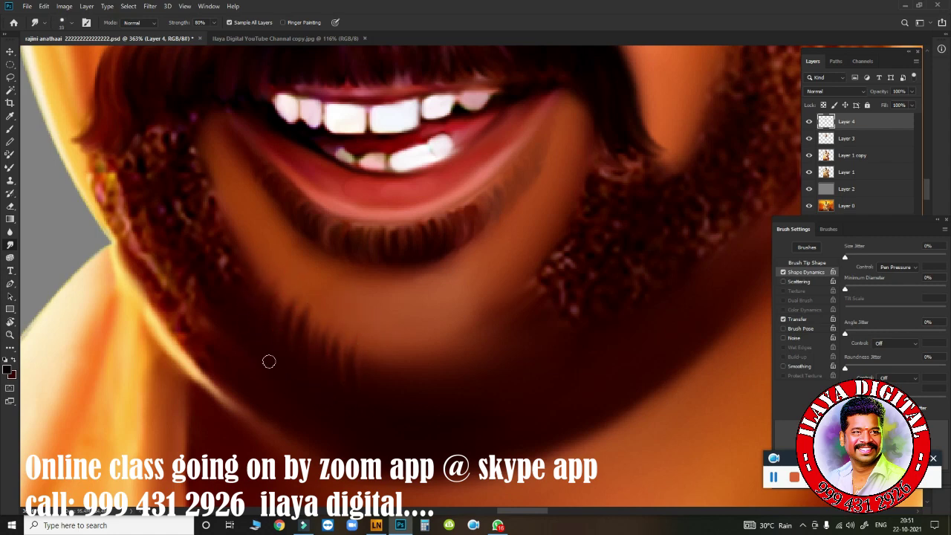
click(783, 273)
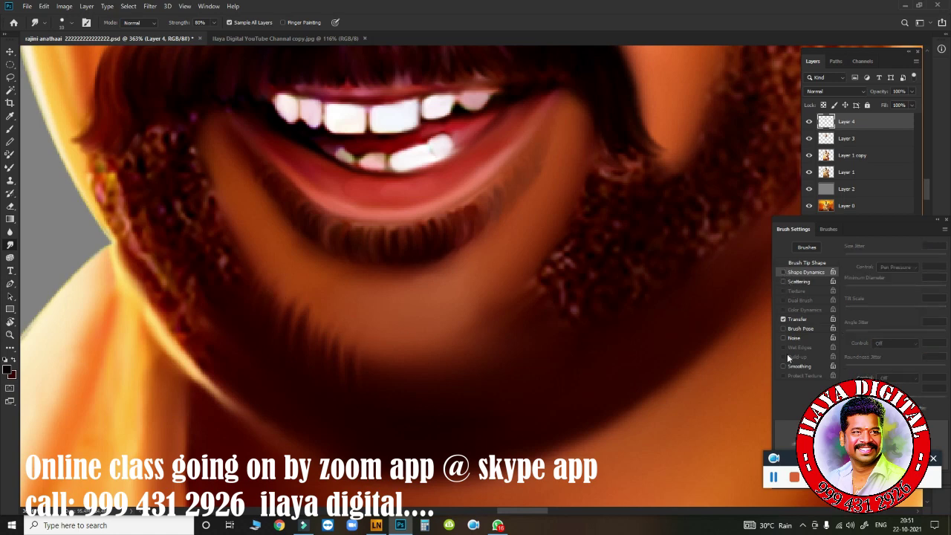
click(807, 262)
scroll(446, 294, down, 3)
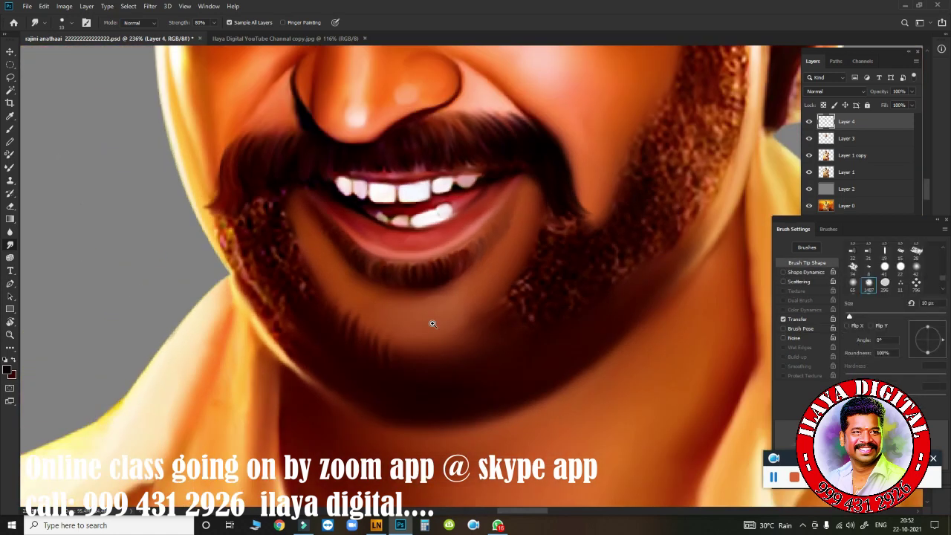
Smudge the beard edge along the jaw into the stubble.
drag(293, 303, 204, 225)
ctrl+click(826, 156)
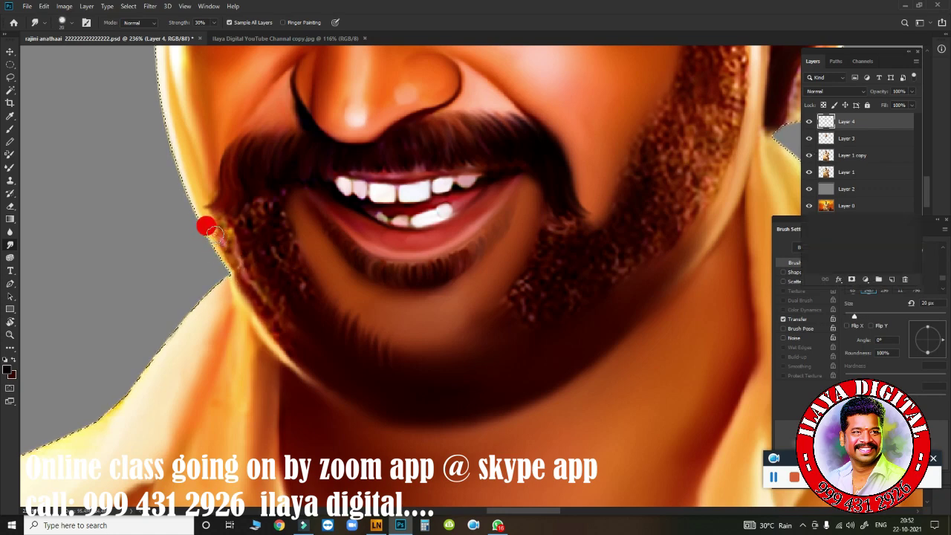
mouse_move(245, 257)
mouse_down()
mouse_move(206, 214)
mouse_move(228, 259)
mouse_up()
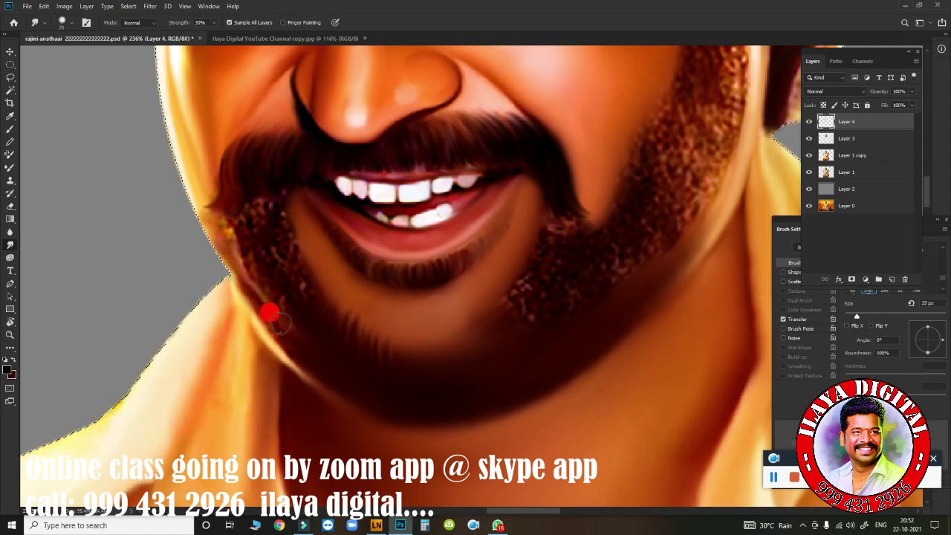
mouse_move(272, 314)
mouse_down()
mouse_move(216, 217)
mouse_move(300, 258)
mouse_move(277, 282)
mouse_move(259, 221)
mouse_move(295, 304)
mouse_move(248, 234)
mouse_move(278, 312)
mouse_move(304, 303)
mouse_up()
At 50% strength, blend stubble from the moustache corner toward the chin and across the cheek.
key(5)
key(bracketleft)
mouse_move(551, 238)
mouse_down()
mouse_move(567, 230)
mouse_move(548, 246)
mouse_move(548, 212)
mouse_up()
key(bracketleft)
mouse_move(260, 202)
mouse_down()
mouse_move(251, 195)
mouse_move(209, 226)
mouse_move(276, 308)
mouse_up()
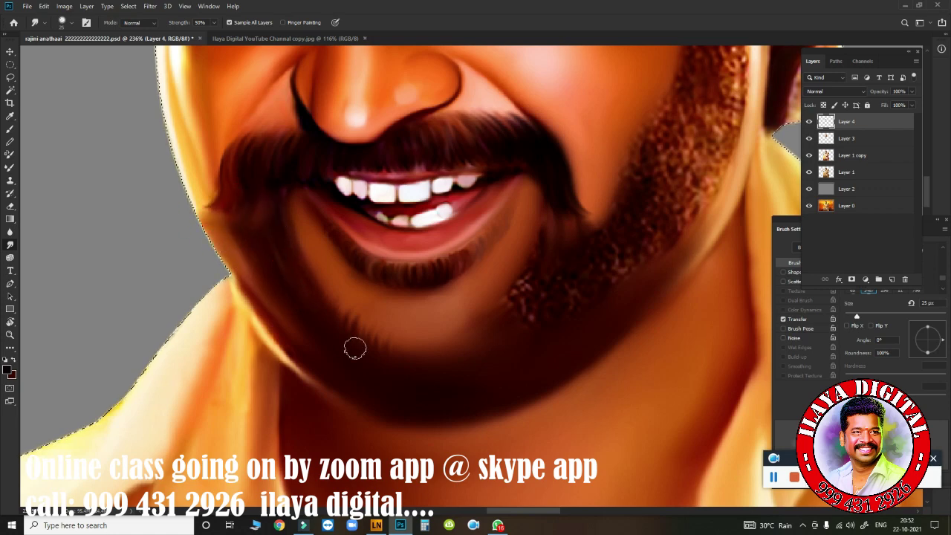
key(bracketright)
key(bracketright)
mouse_move(546, 246)
mouse_down()
mouse_move(508, 318)
mouse_move(471, 335)
mouse_up()
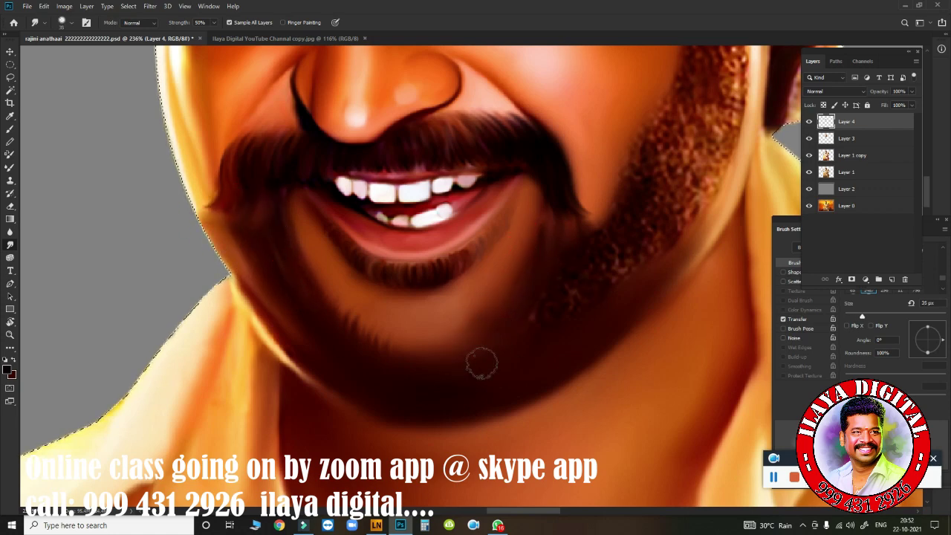
key(bracketright)
mouse_move(593, 246)
mouse_down()
mouse_move(575, 238)
mouse_move(554, 305)
mouse_move(642, 232)
mouse_move(672, 179)
mouse_move(630, 197)
mouse_move(665, 144)
mouse_up()
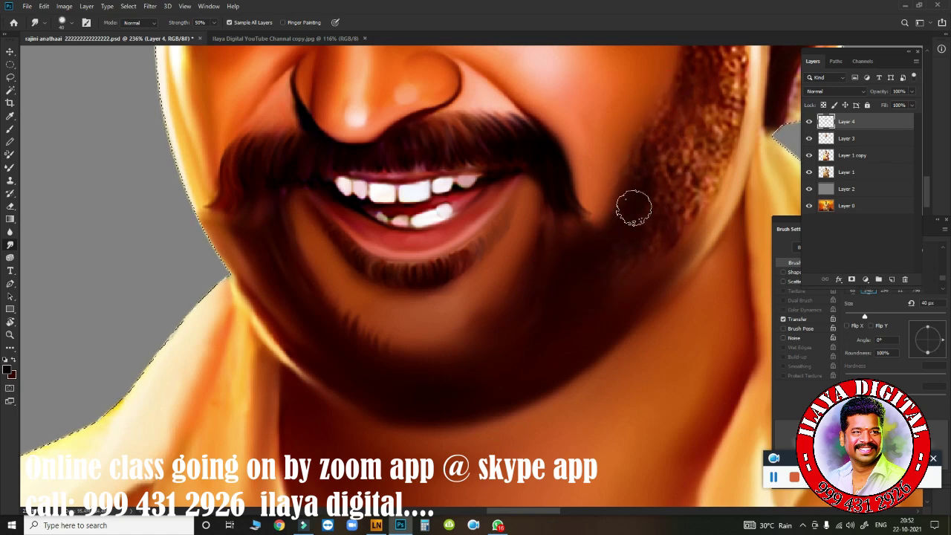
drag(632, 206, 499, 343)
At 80% strength, smooth the cheek stubble near the ear and blend jaw stubble upward.
drag(634, 226, 605, 293)
key(8)
mouse_move(586, 245)
mouse_down()
mouse_move(609, 280)
mouse_move(583, 316)
mouse_up()
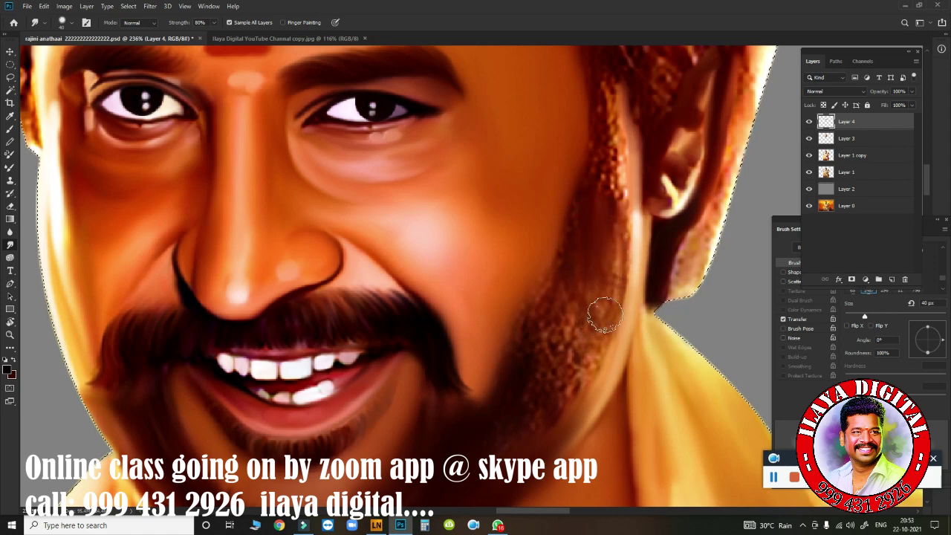
drag(595, 261, 588, 227)
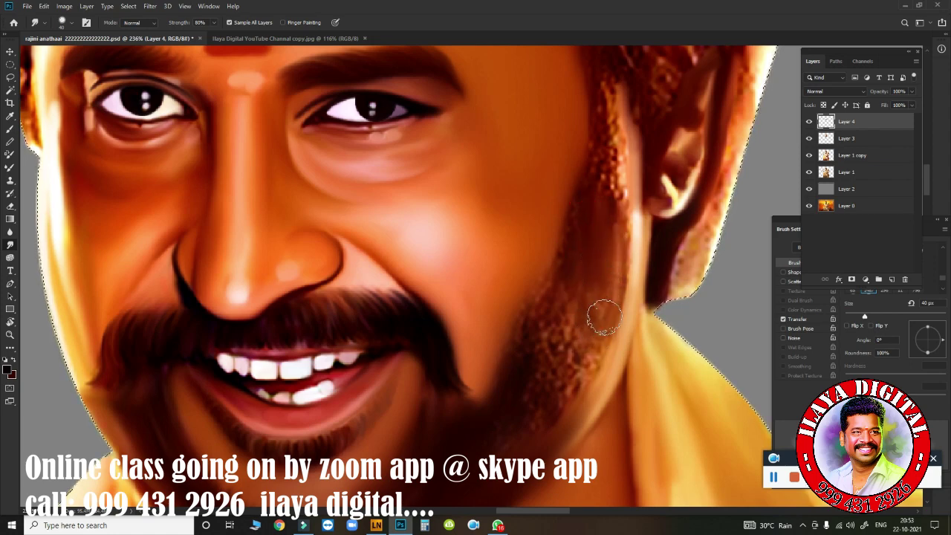
click(798, 264)
click(798, 319)
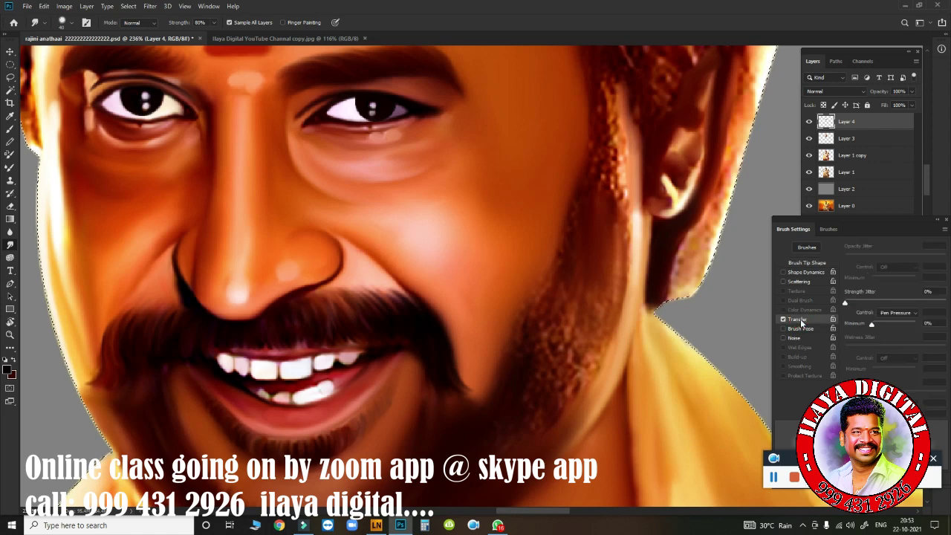
mouse_move(583, 342)
mouse_down()
mouse_move(588, 283)
mouse_move(531, 365)
mouse_move(556, 290)
mouse_move(524, 320)
mouse_move(509, 357)
mouse_up()
drag(573, 257, 576, 211)
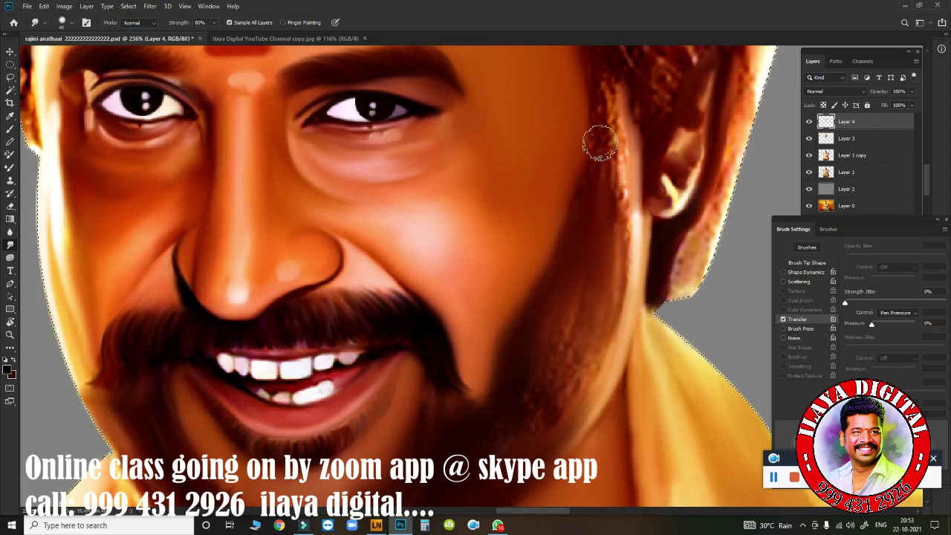
Soften the hair edge beside the ear and the cheek-to-hair boundary, blending down toward the chin.
scroll(566, 257, down, 3)
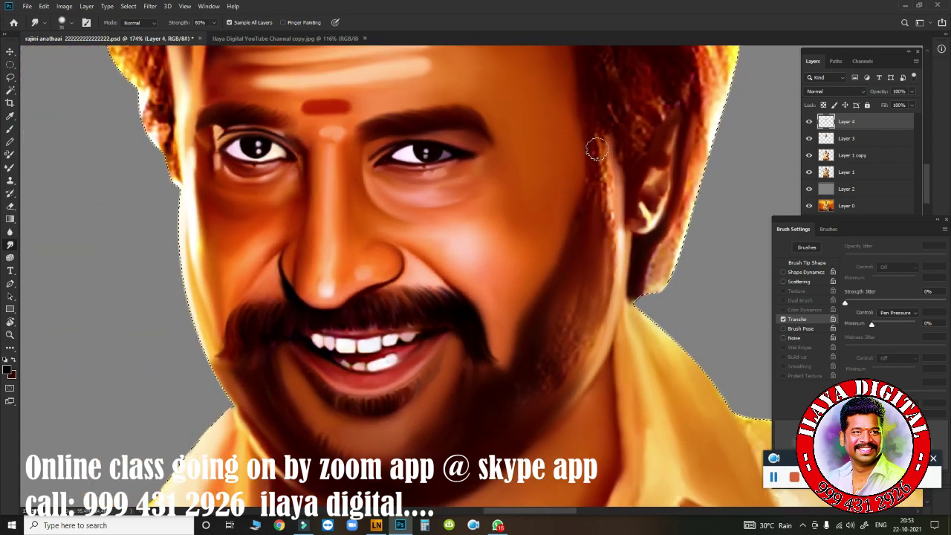
mouse_move(597, 153)
mouse_down()
mouse_move(597, 144)
mouse_move(612, 174)
mouse_move(599, 178)
mouse_move(592, 134)
mouse_up()
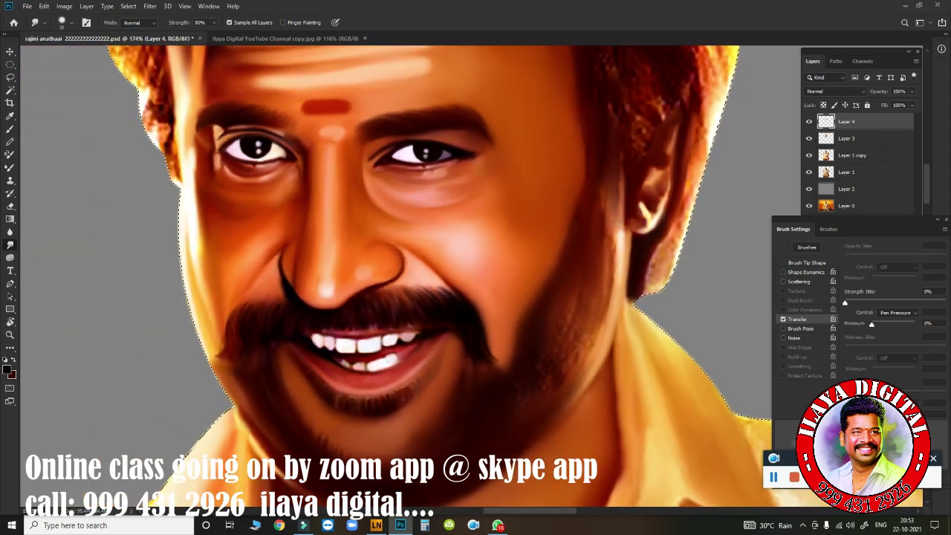
click(807, 263)
mouse_move(595, 183)
mouse_down()
mouse_move(579, 213)
mouse_move(601, 206)
mouse_move(592, 252)
mouse_move(581, 194)
mouse_up()
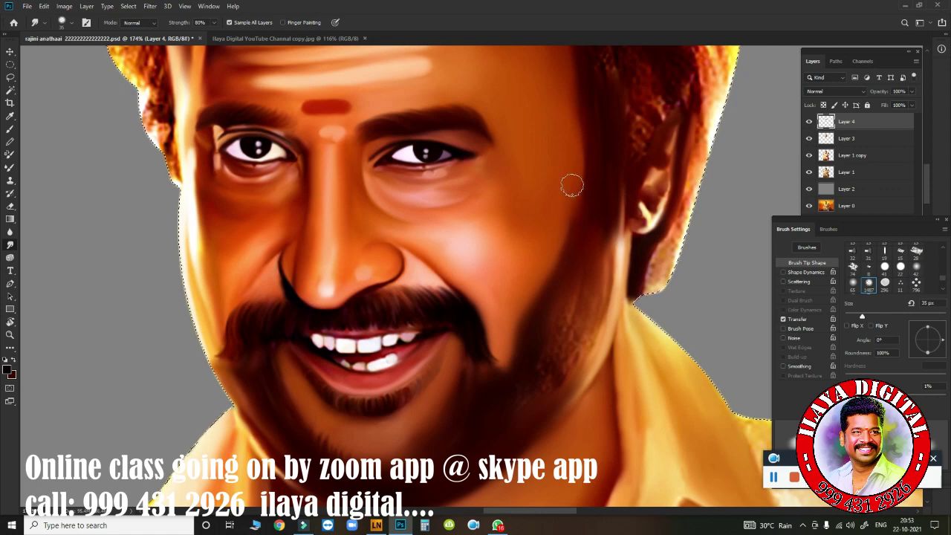
mouse_move(571, 230)
mouse_down()
mouse_move(545, 274)
mouse_move(560, 232)
mouse_move(543, 259)
mouse_up()
mouse_move(512, 377)
mouse_down()
mouse_move(481, 380)
mouse_move(480, 399)
mouse_move(537, 384)
mouse_move(544, 413)
mouse_move(580, 355)
mouse_move(537, 361)
mouse_move(581, 359)
mouse_move(562, 373)
mouse_up()
key(bracketright)
key(bracketleft)
Soften the jaw and beard edges, blend the jaw into the neck, and smooth the beard below the lips.
drag(595, 308, 565, 334)
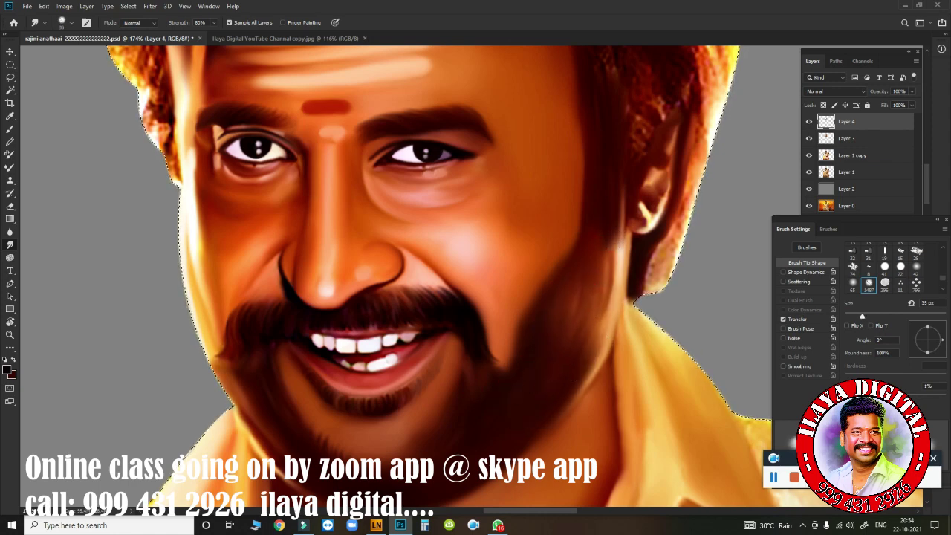
key(bracketleft)
mouse_move(604, 251)
mouse_down()
mouse_move(590, 222)
mouse_move(599, 249)
mouse_move(579, 345)
mouse_move(603, 223)
mouse_move(577, 321)
mouse_move(592, 346)
mouse_move(599, 272)
mouse_move(578, 215)
mouse_up()
key(bracketright)
mouse_move(555, 261)
mouse_down()
mouse_move(520, 304)
mouse_move(522, 334)
mouse_up()
drag(278, 446, 257, 406)
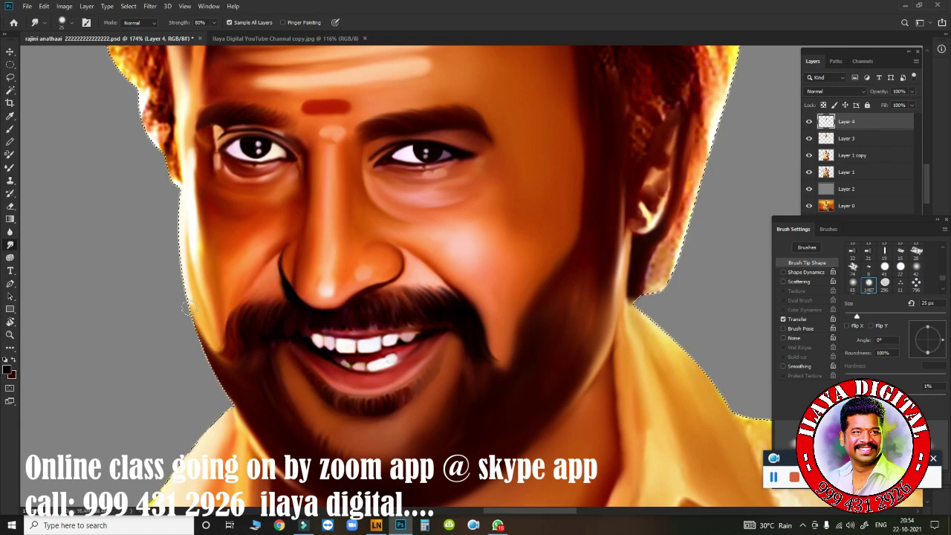
drag(260, 385, 275, 338)
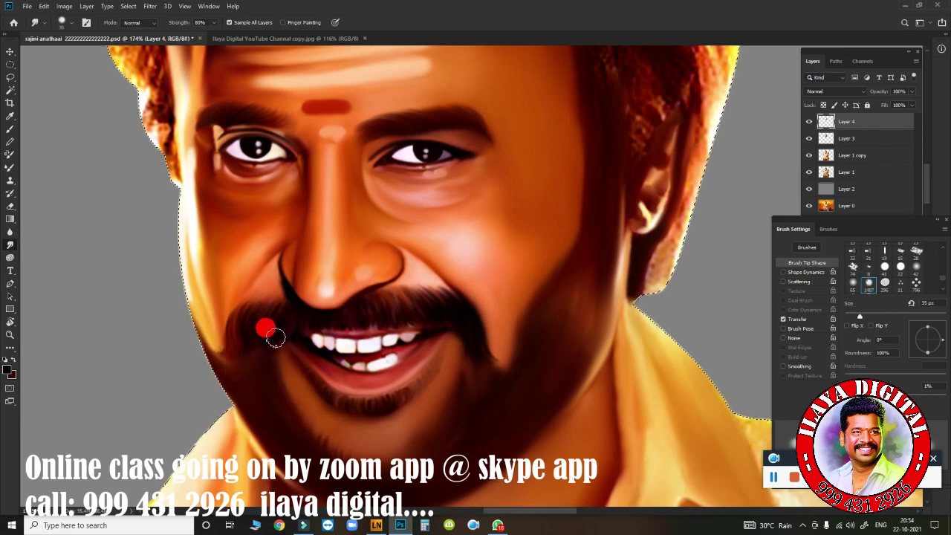
drag(291, 431, 312, 455)
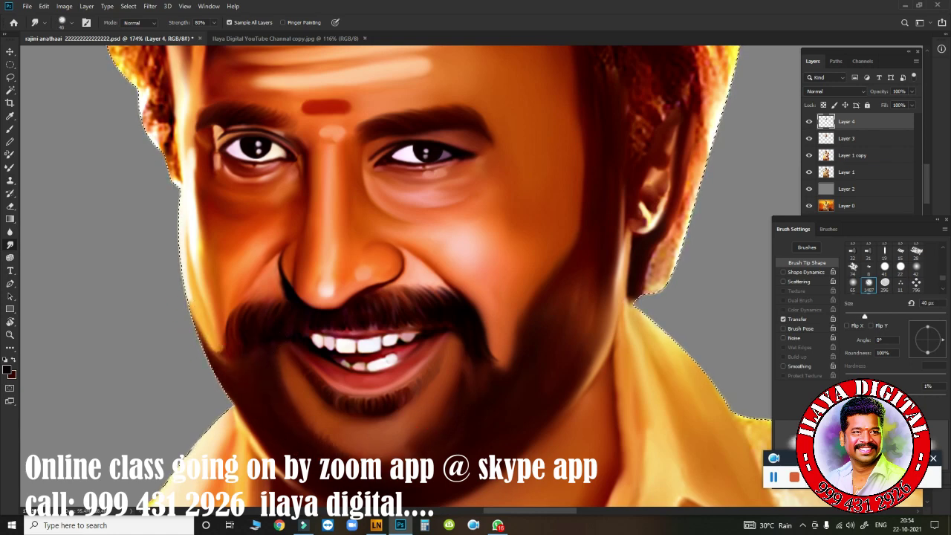
mouse_move(457, 402)
mouse_down()
mouse_move(417, 422)
mouse_move(435, 382)
mouse_up()
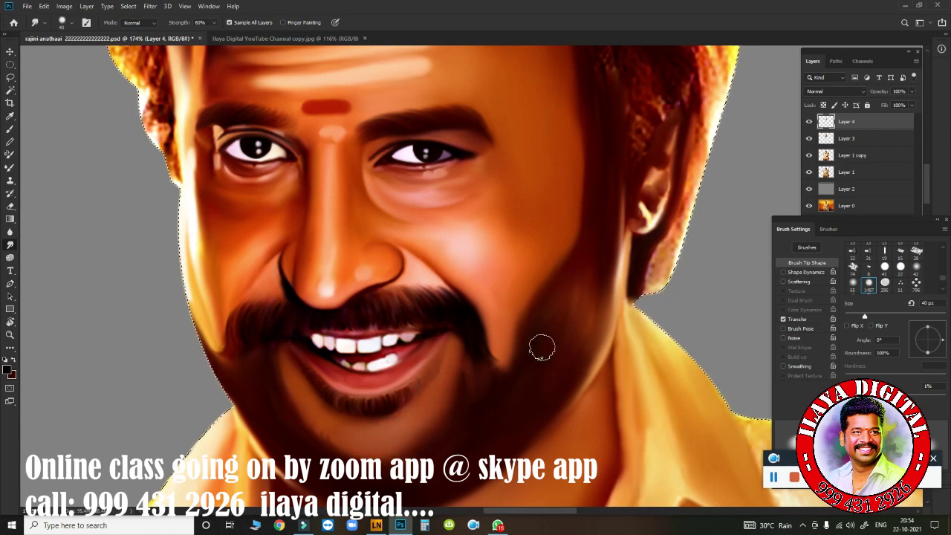
scroll(541, 348, up, 2)
scroll(367, 333, up, 2)
scroll(389, 364, up, 2)
Paint dark beard strands across the chin below the lip with the Brush.
drag(575, 287, 378, 356)
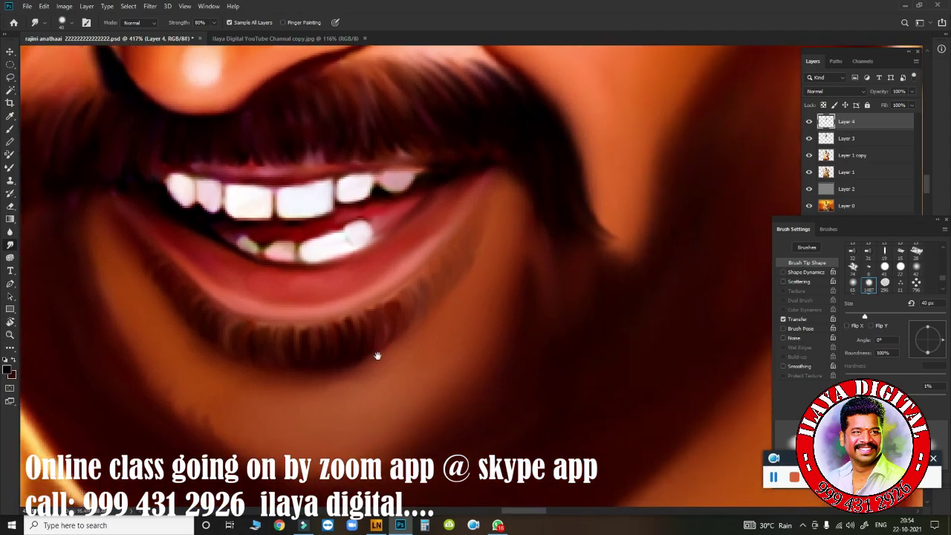
key(b)
mouse_move(297, 335)
mouse_down()
mouse_move(399, 315)
mouse_move(340, 335)
mouse_up()
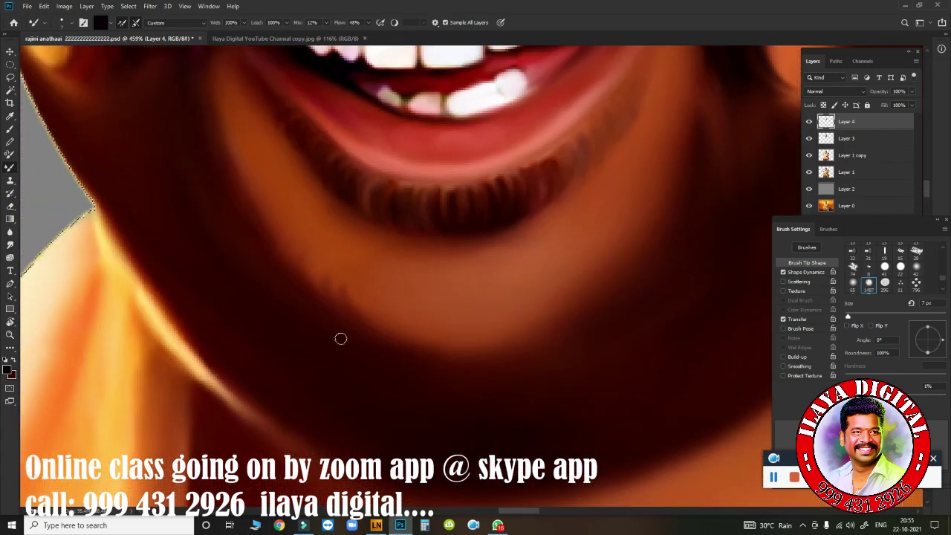
drag(326, 261, 341, 363)
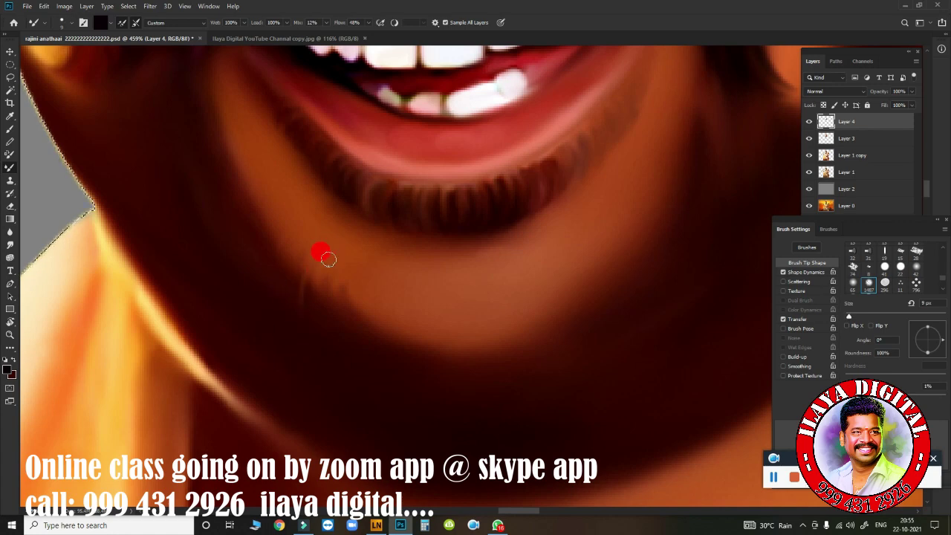
drag(349, 267, 362, 366)
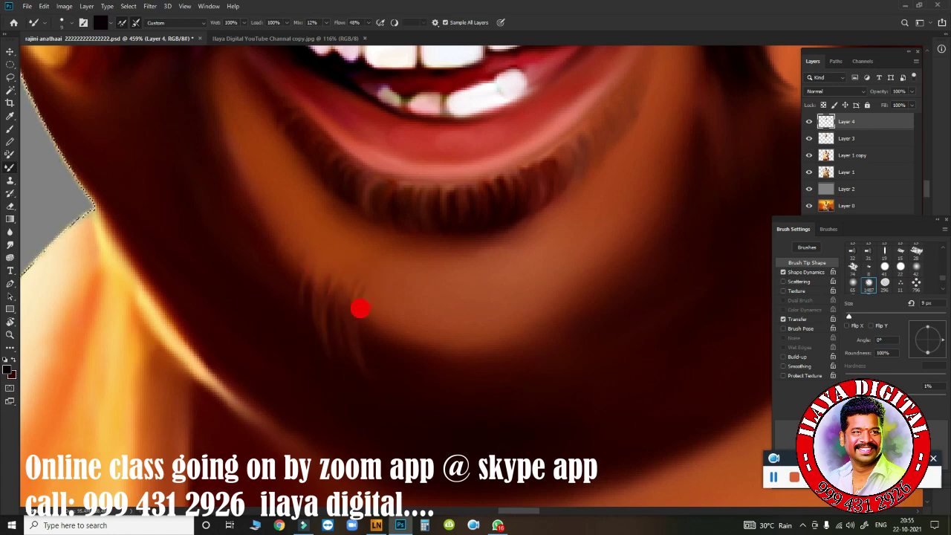
drag(367, 312, 373, 349)
drag(399, 303, 384, 357)
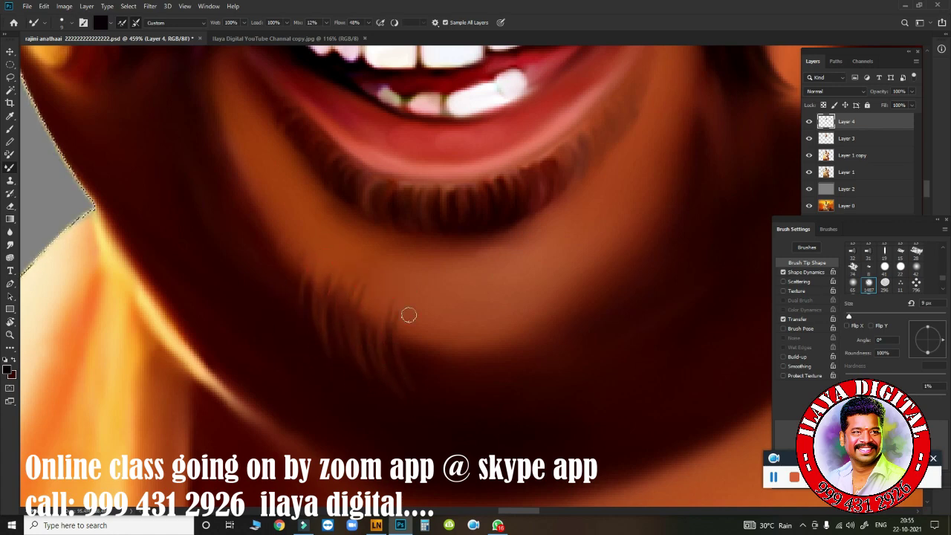
mouse_move(408, 315)
mouse_down()
mouse_move(416, 361)
mouse_move(437, 365)
mouse_move(447, 325)
mouse_up()
mouse_move(459, 385)
mouse_down()
mouse_move(452, 322)
mouse_move(503, 350)
mouse_move(513, 325)
mouse_up()
drag(535, 379, 528, 307)
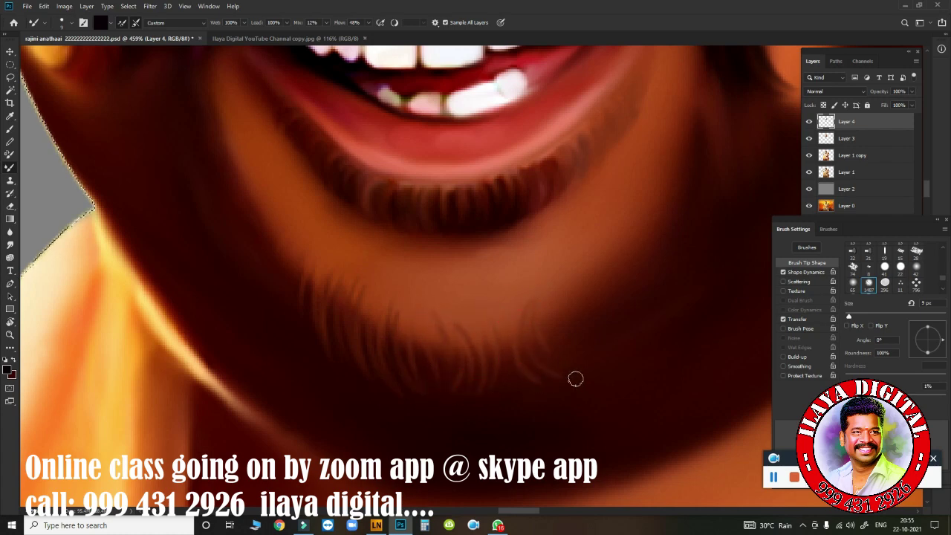
mouse_move(575, 379)
mouse_down()
mouse_move(570, 334)
mouse_move(605, 336)
mouse_up()
drag(520, 384, 479, 321)
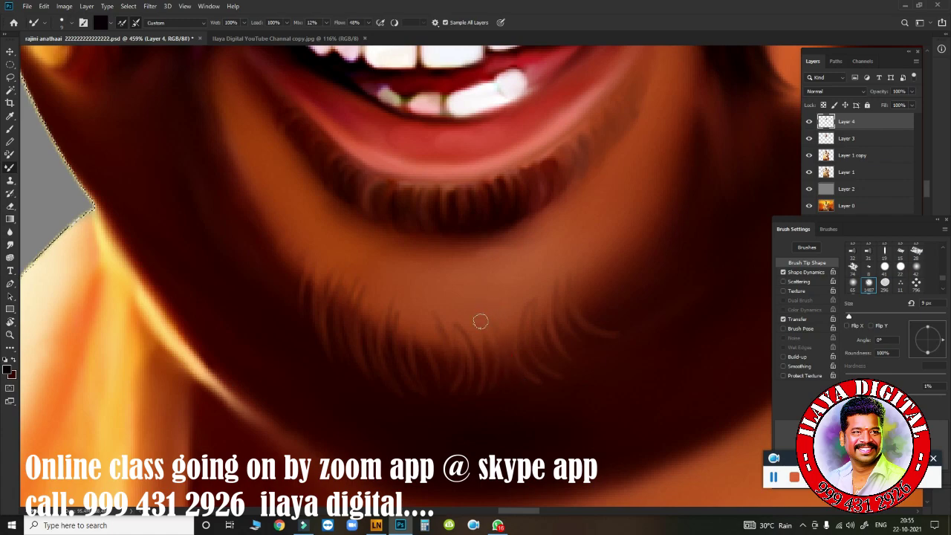
Undo the last three chin strand strokes and add a new empty Layer 5.
scroll(538, 319, down, 5)
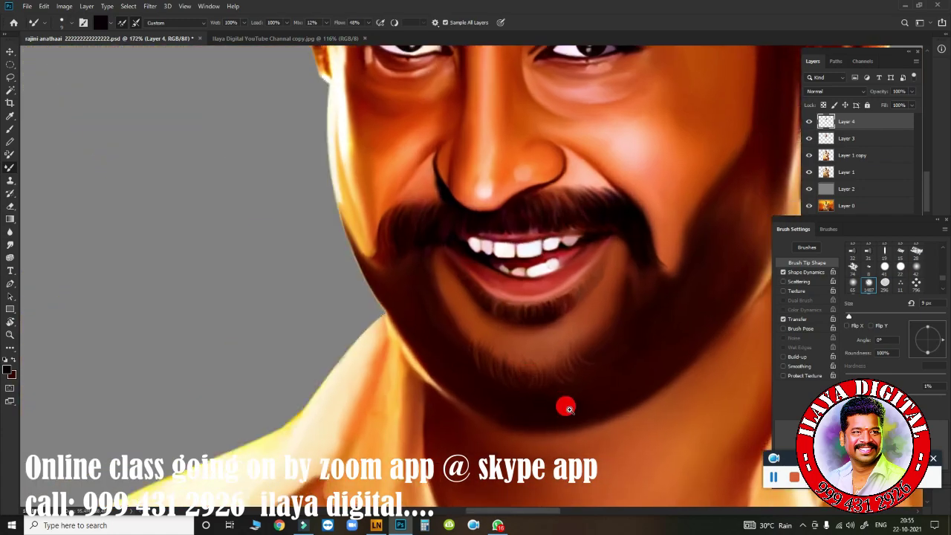
drag(565, 399, 583, 387)
key(ctrl+z)
key(ctrl+z)
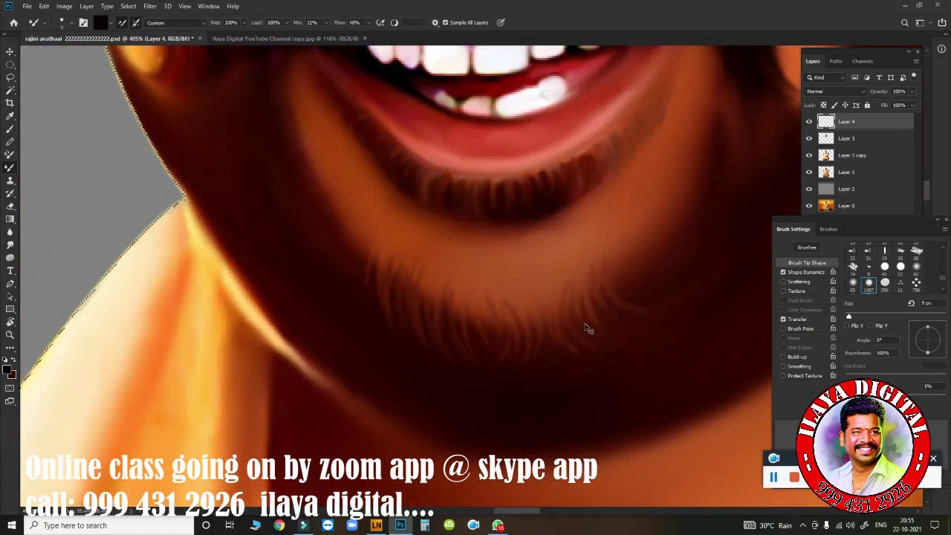
key(ctrl+z)
key(ctrl+z)
key(ctrl+z)
key(ctrl+z)
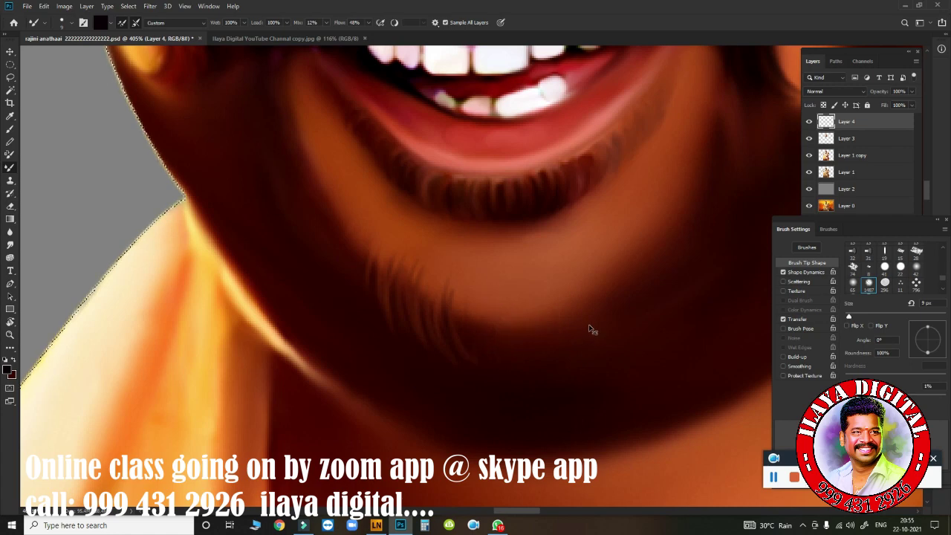
key(ctrl+z)
key(ctrl+z)
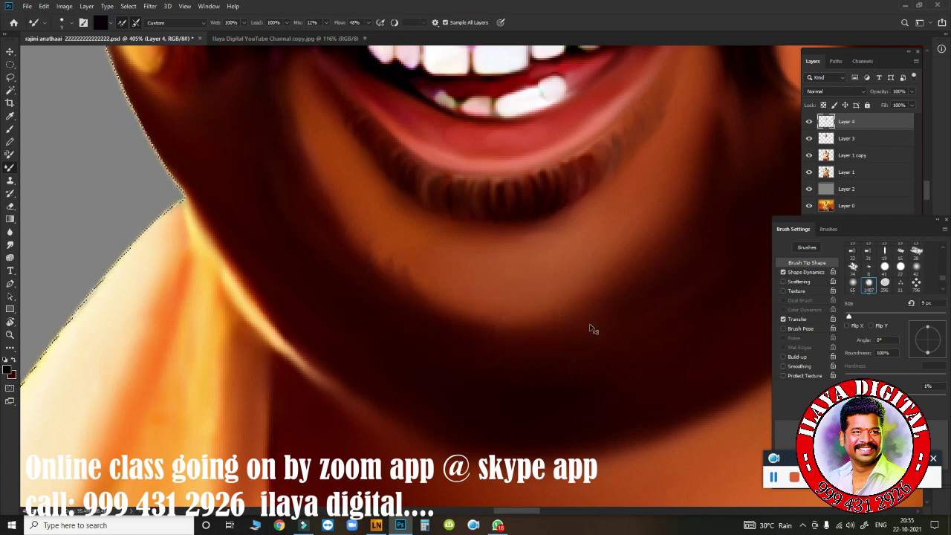
key(ctrl+shift+n)
key(Return)
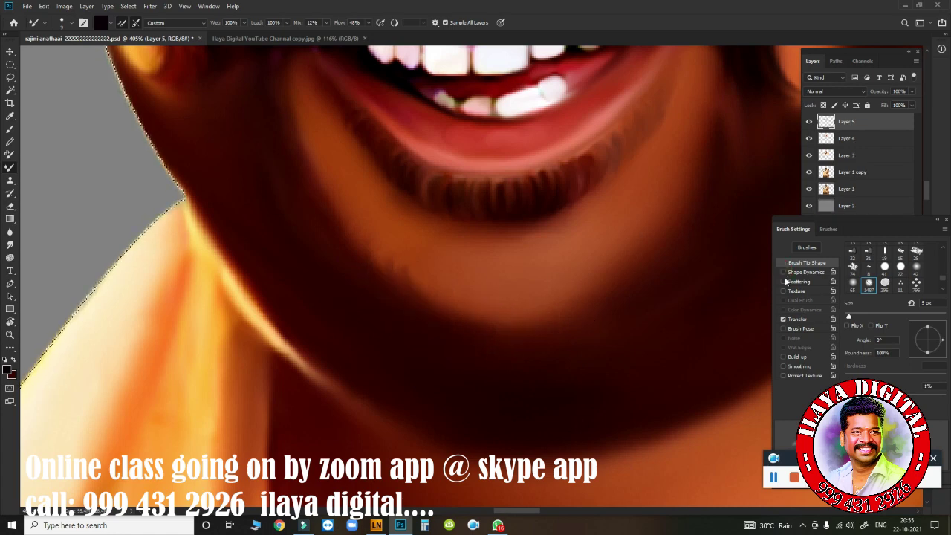
Softly darken the skin along the left jaw, undoing the unwanted hair stroke.
drag(312, 290, 333, 361)
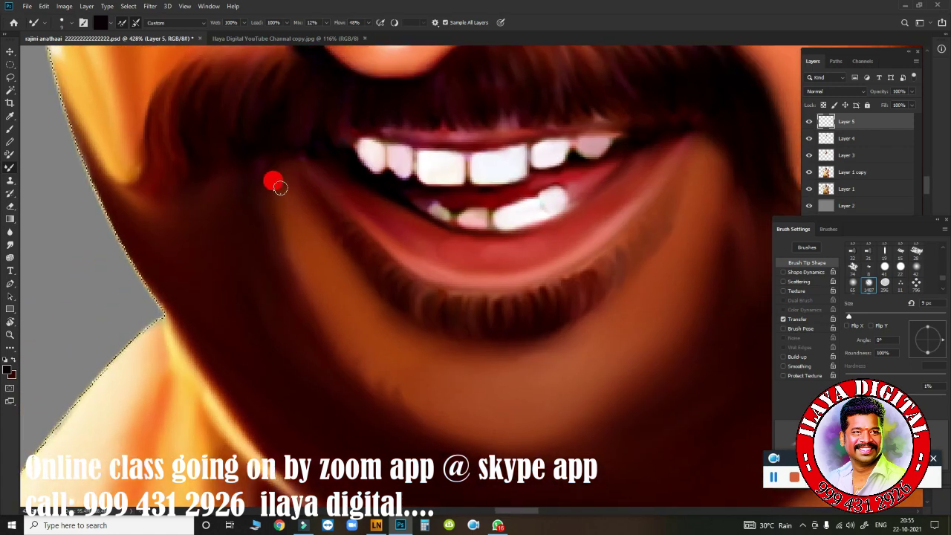
drag(257, 252, 262, 221)
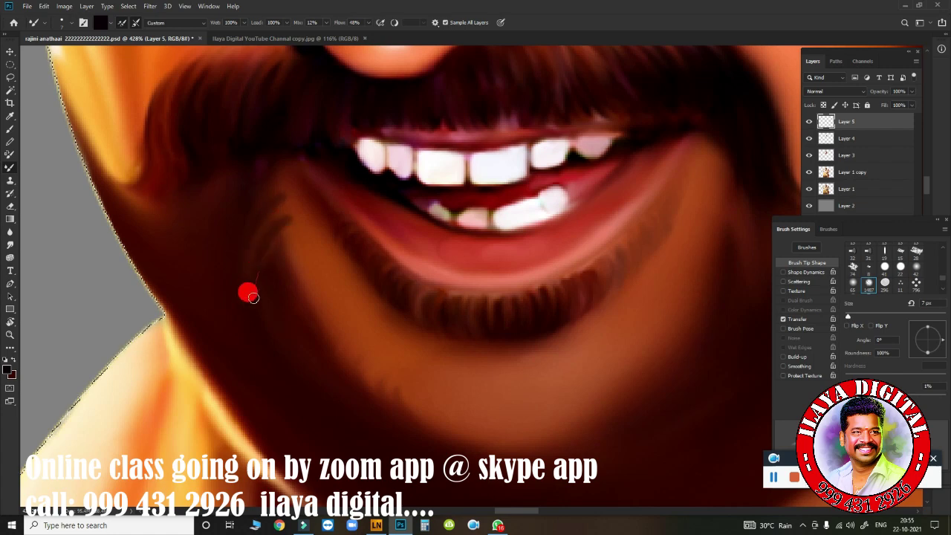
drag(253, 297, 274, 278)
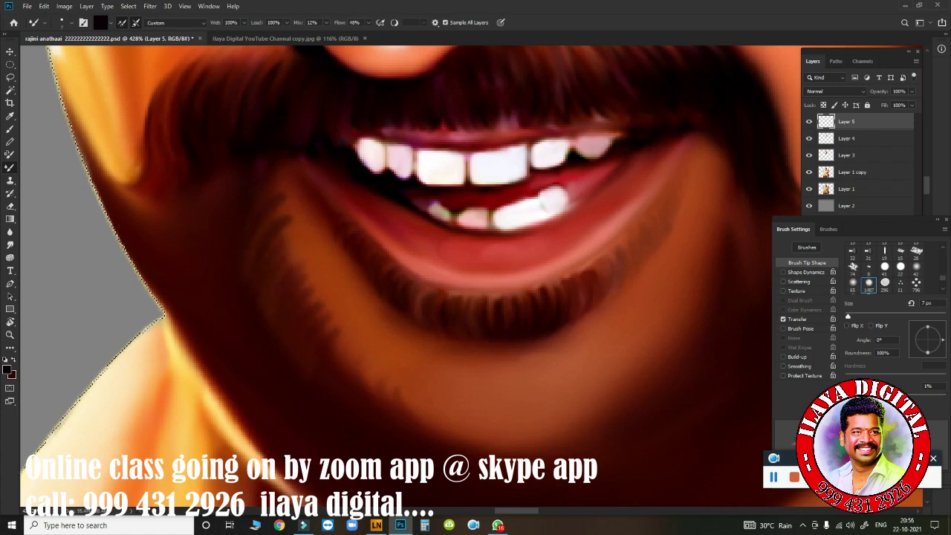
key(ctrl+z)
key(ctrl+z)
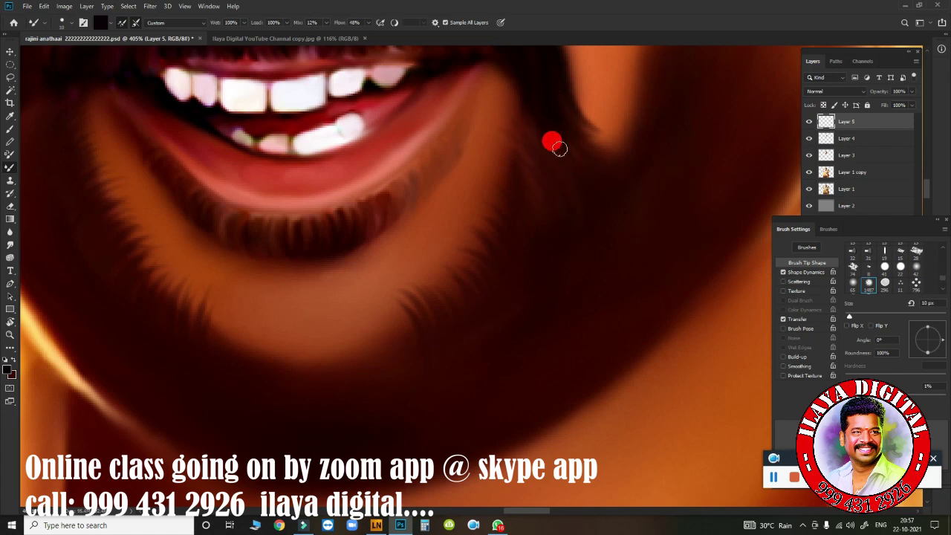
Reframe the view on the mouth and beard and shade along the right jawline.
alt+click(536, 289)
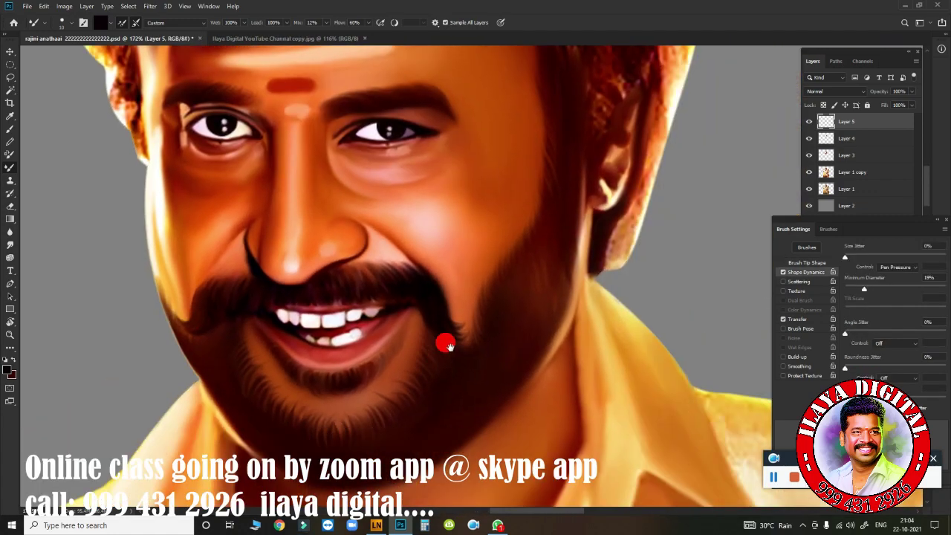
scroll(445, 344, up, 3)
drag(116, 401, 390, 413)
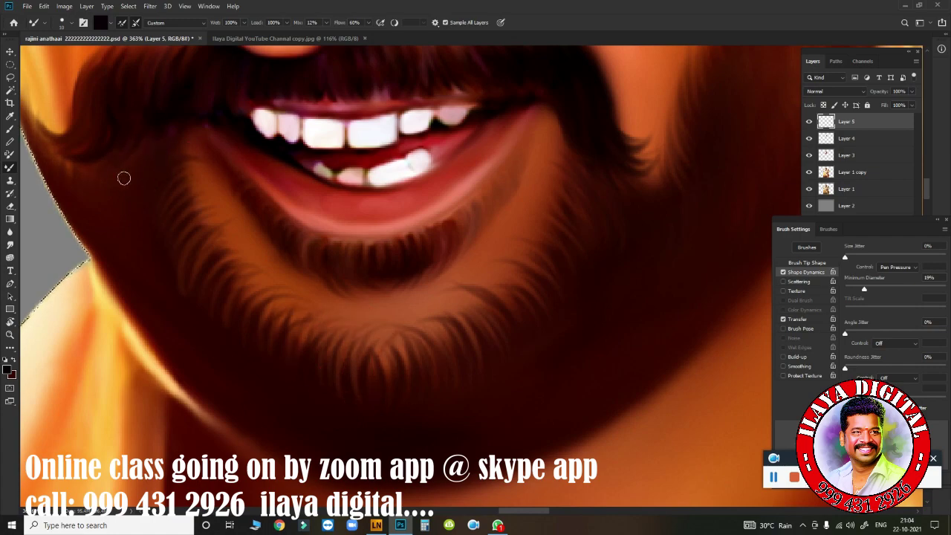
scroll(609, 325, down, 3)
scroll(628, 352, up, 1)
drag(629, 352, 462, 303)
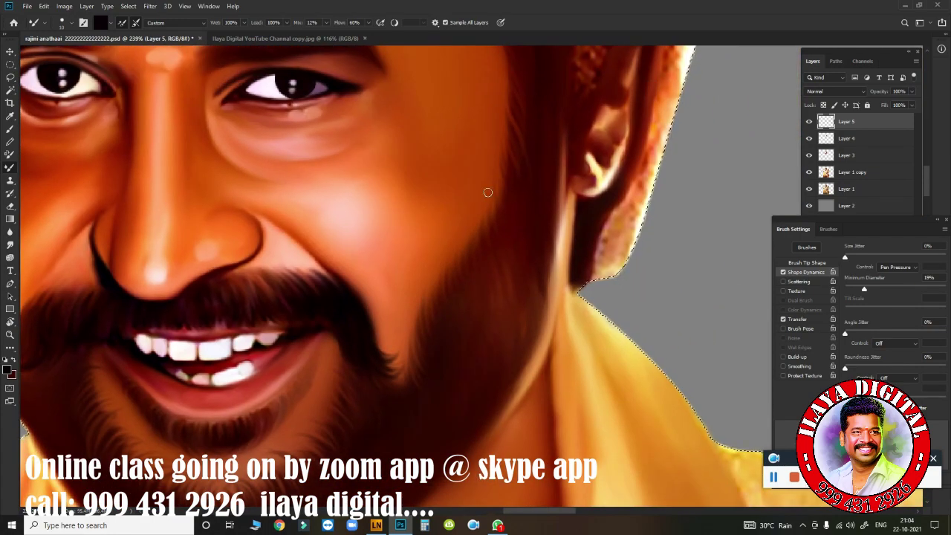
drag(464, 196, 441, 254)
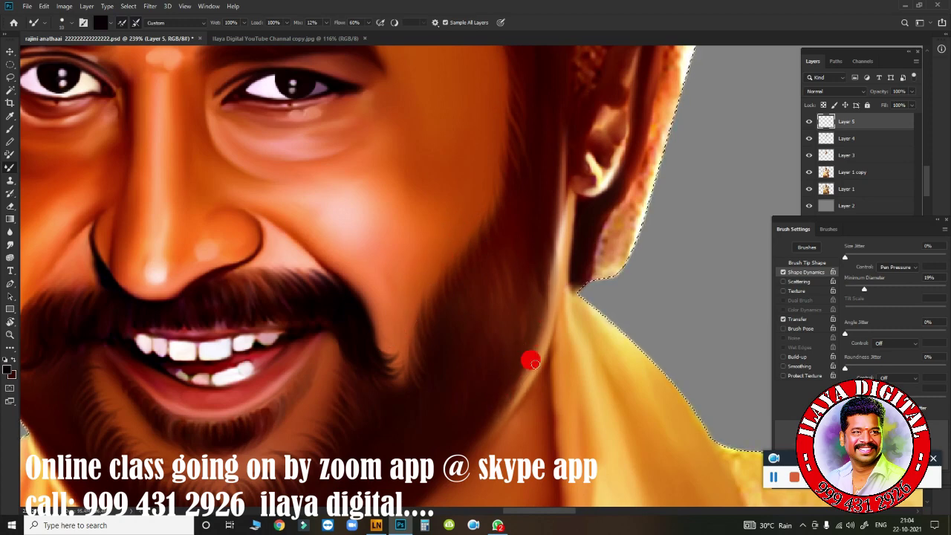
scroll(512, 312, down, 3)
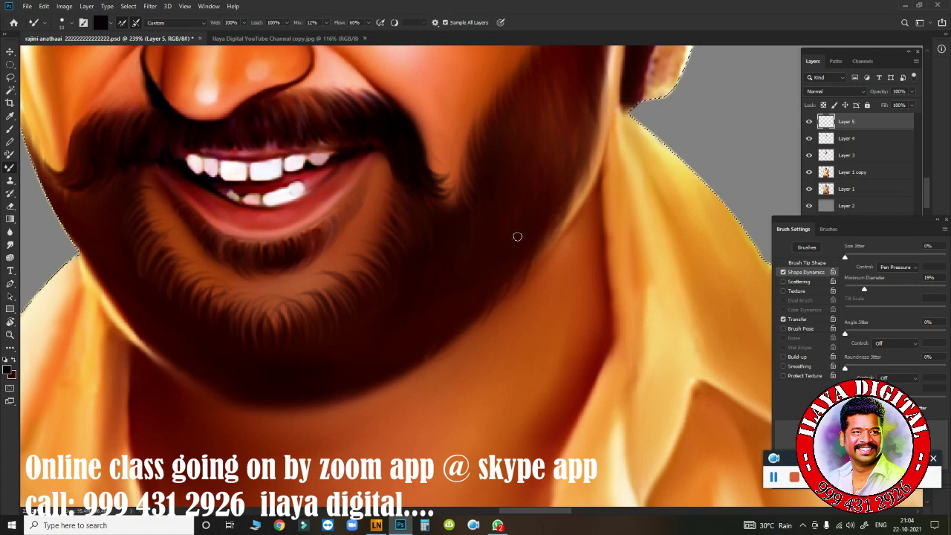
drag(209, 359, 301, 390)
scroll(302, 367, down, 5)
drag(414, 275, 512, 280)
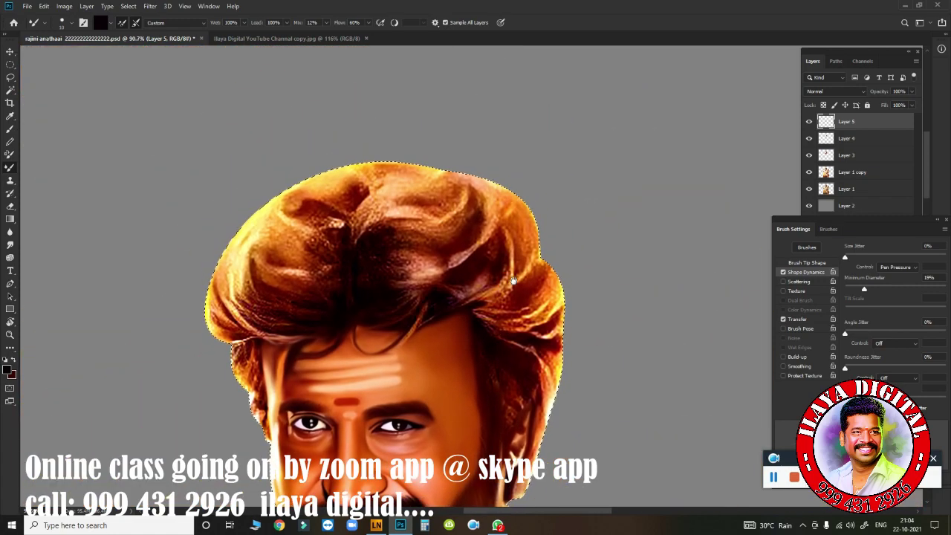
Lower the Mixer Brush flow to 50% and zoom in on the fringe.
scroll(410, 314, up, 4)
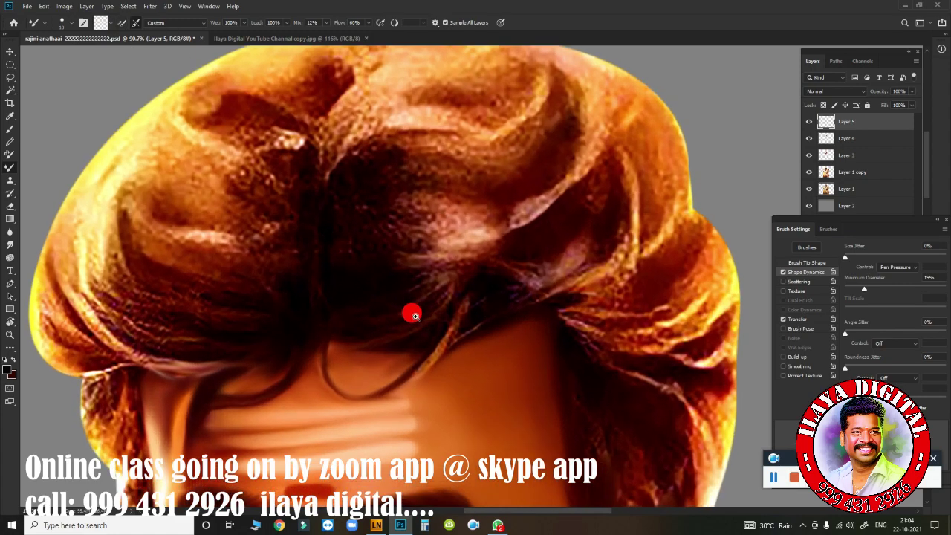
drag(367, 23, 363, 34)
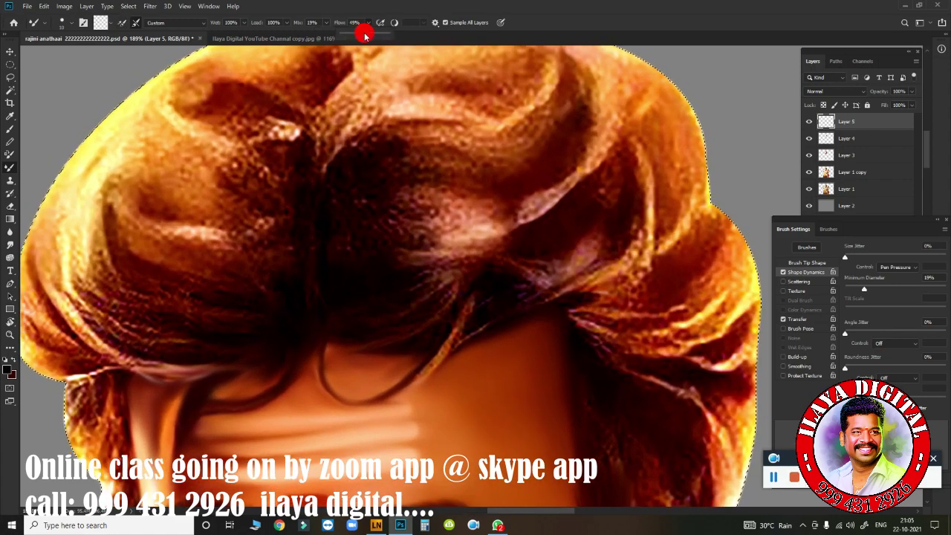
scroll(405, 306, up, 1)
scroll(397, 335, down, 3)
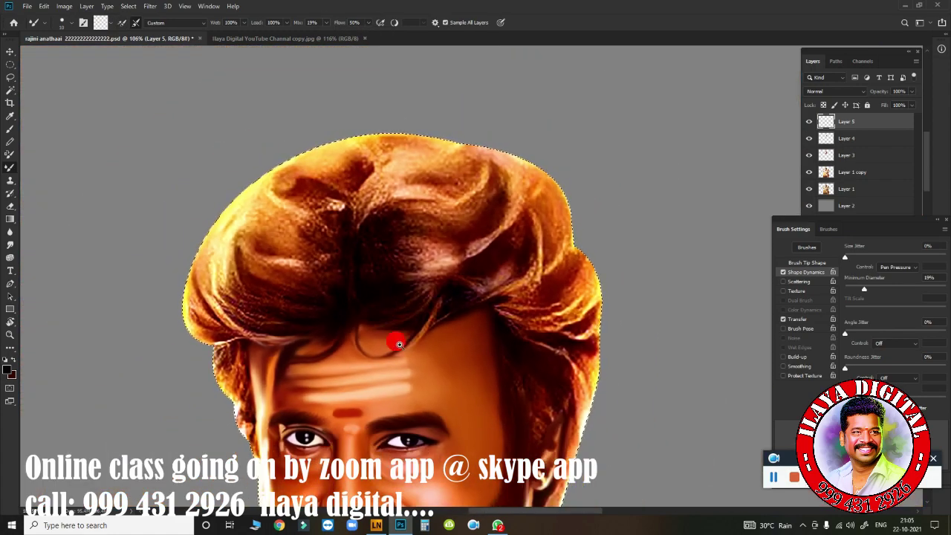
scroll(413, 350, down, 2)
scroll(469, 350, up, 3)
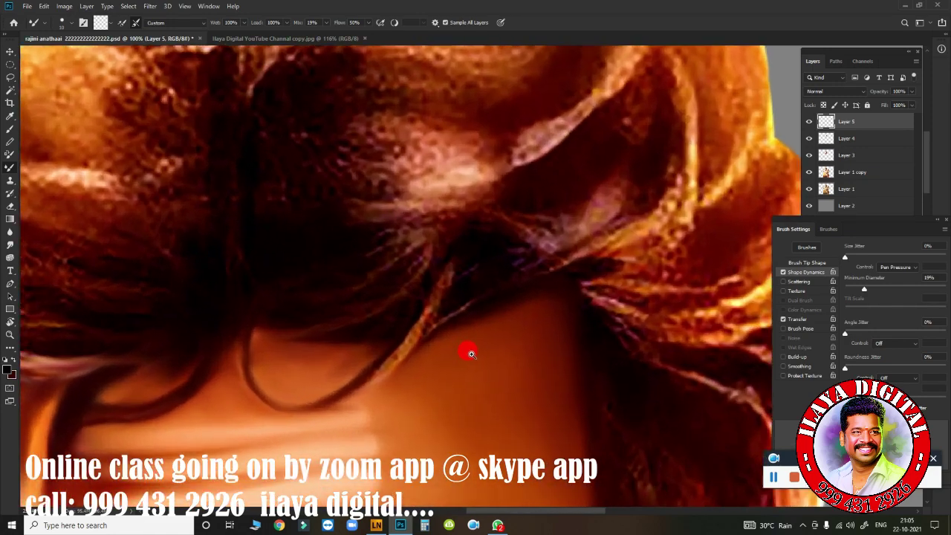
scroll(506, 283, up, 1)
scroll(506, 283, up, 1)
scroll(512, 270, up, 1)
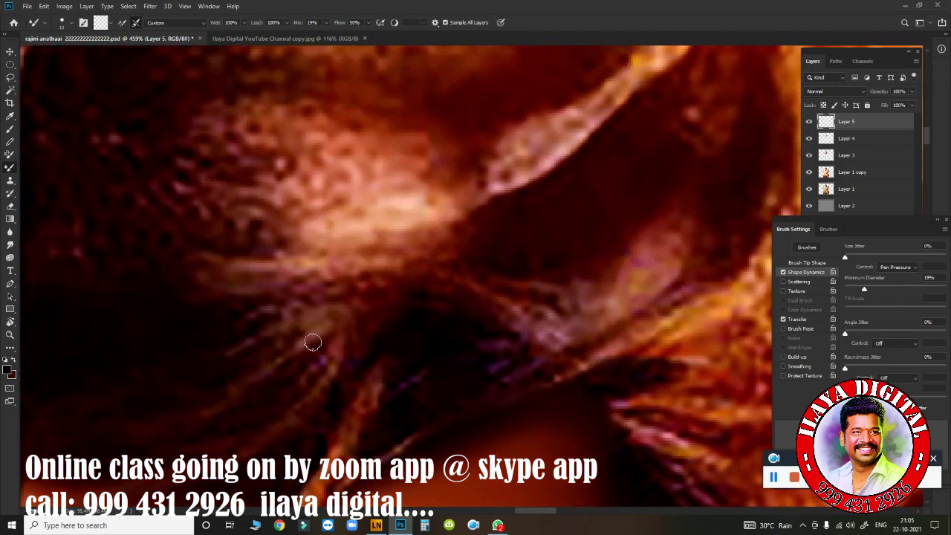
Paint curved brown fringe strands and deepen the dark shadow band beneath them.
mouse_move(210, 382)
mouse_down()
mouse_move(349, 287)
mouse_move(293, 267)
mouse_move(155, 320)
mouse_up()
drag(468, 282, 244, 272)
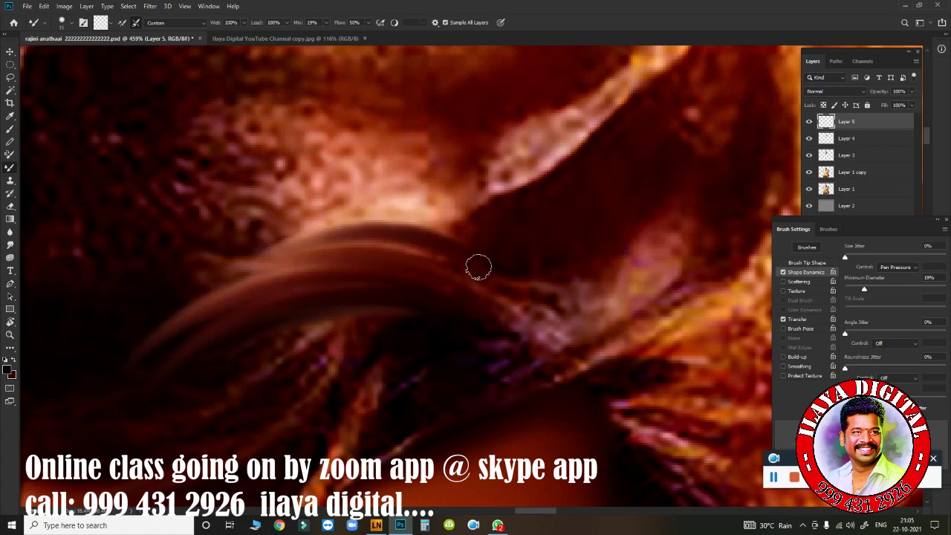
drag(477, 266, 179, 274)
drag(493, 228, 281, 180)
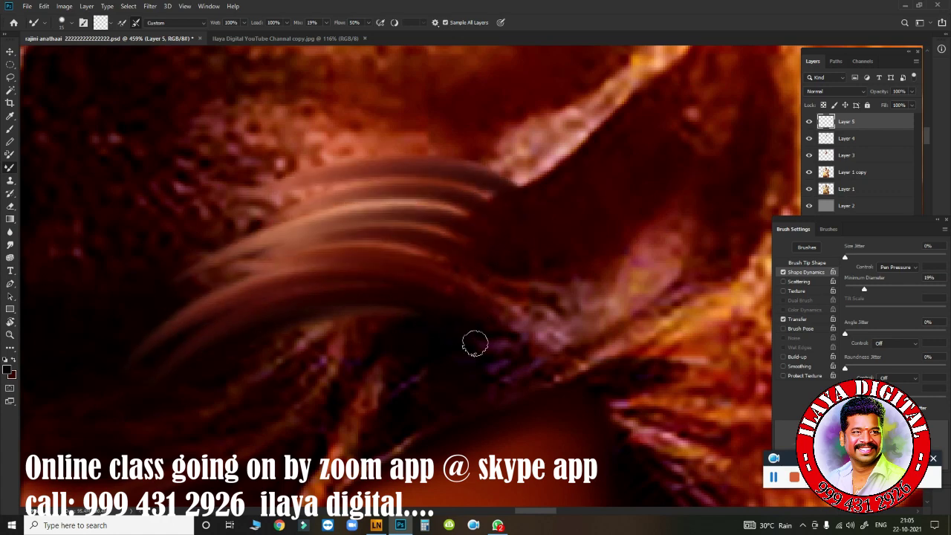
mouse_move(474, 344)
mouse_down()
mouse_move(398, 320)
mouse_move(405, 386)
mouse_move(500, 228)
mouse_move(544, 246)
mouse_up()
drag(540, 281, 493, 365)
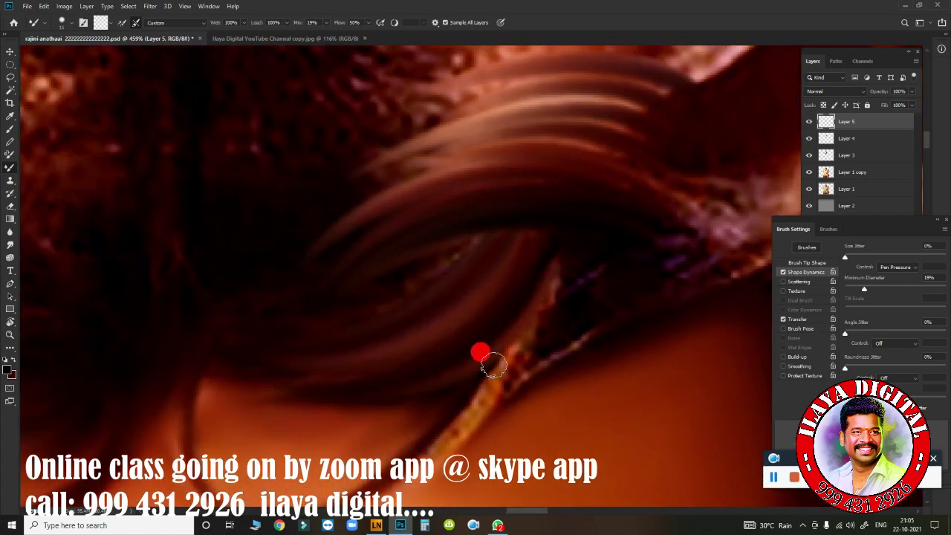
drag(320, 306, 217, 295)
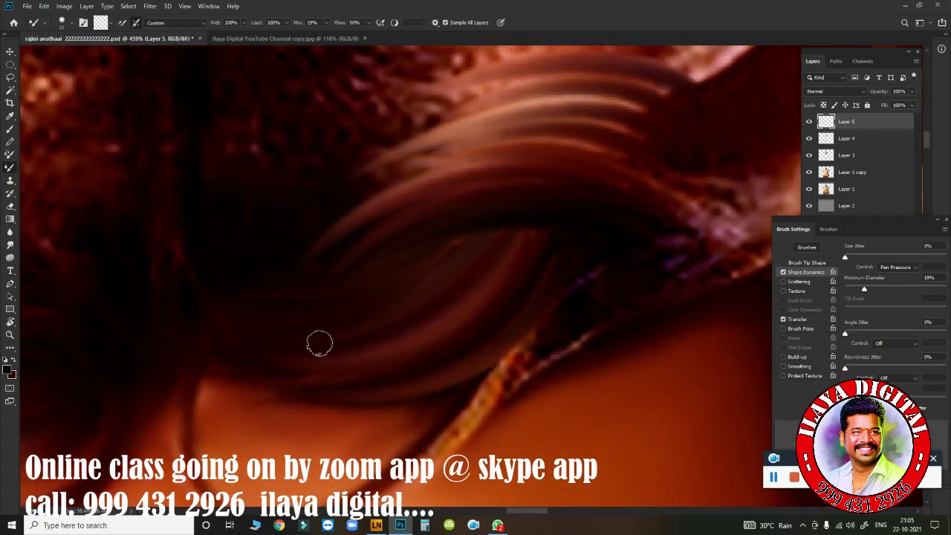
mouse_move(319, 343)
mouse_down()
mouse_move(283, 367)
mouse_move(401, 372)
mouse_up()
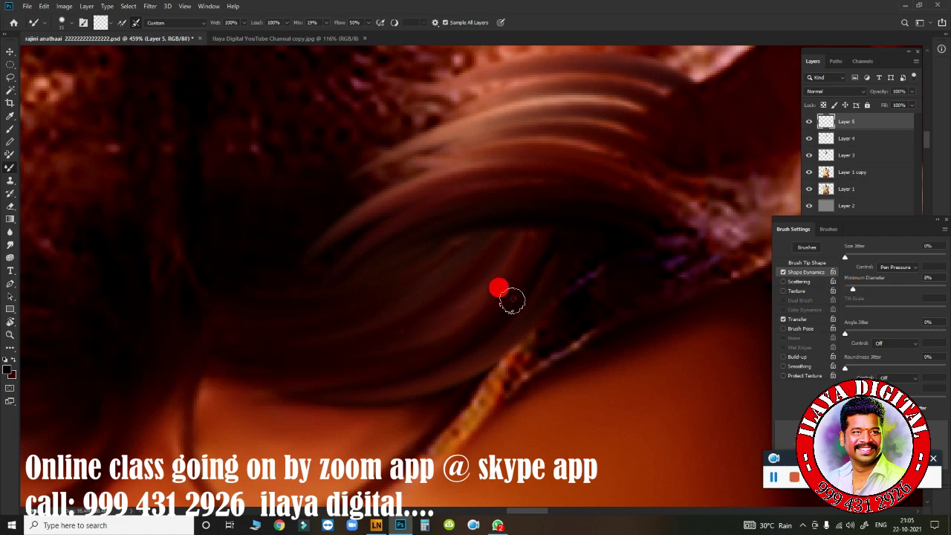
drag(477, 354, 218, 378)
drag(414, 387, 302, 379)
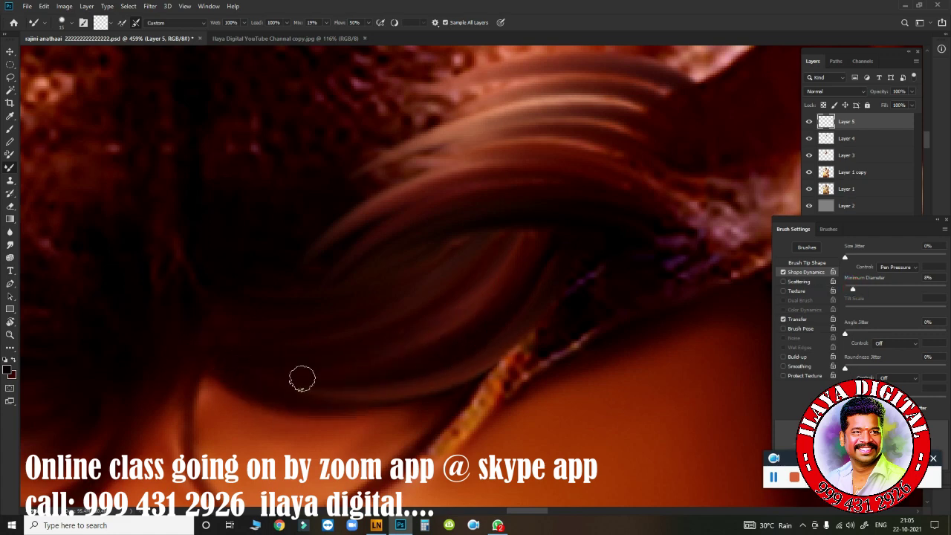
Darken and repaint the hair strands across the curl and the fringe.
drag(341, 287, 378, 369)
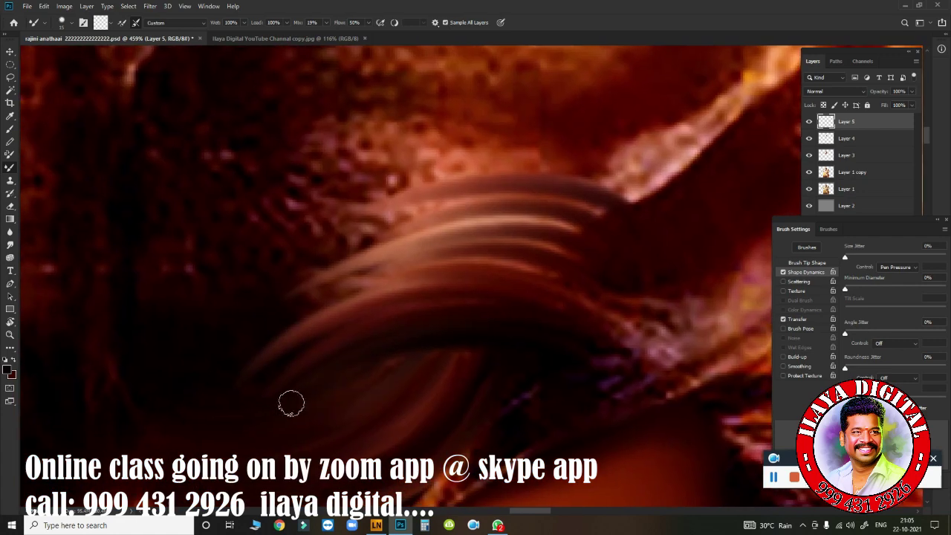
drag(416, 293, 282, 386)
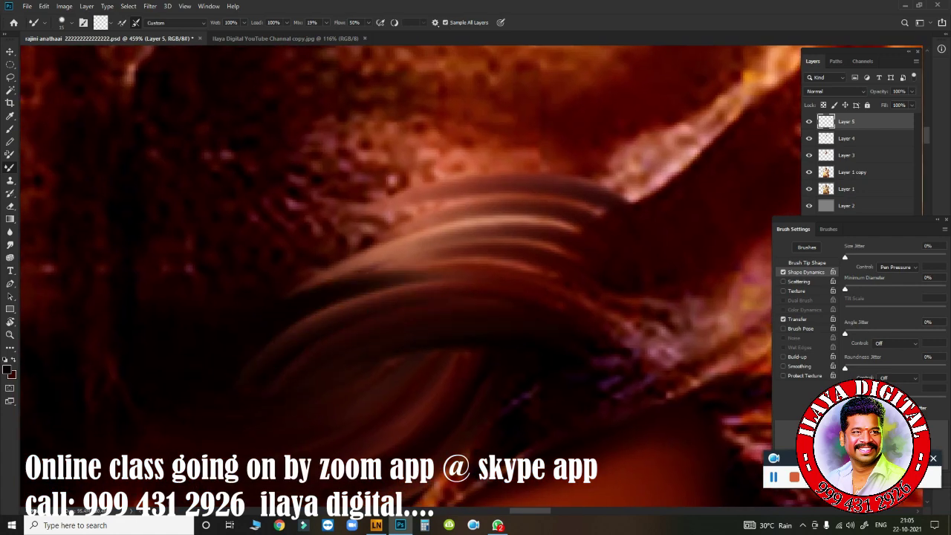
drag(465, 232, 290, 294)
drag(517, 215, 304, 253)
drag(572, 167, 304, 226)
drag(505, 181, 363, 239)
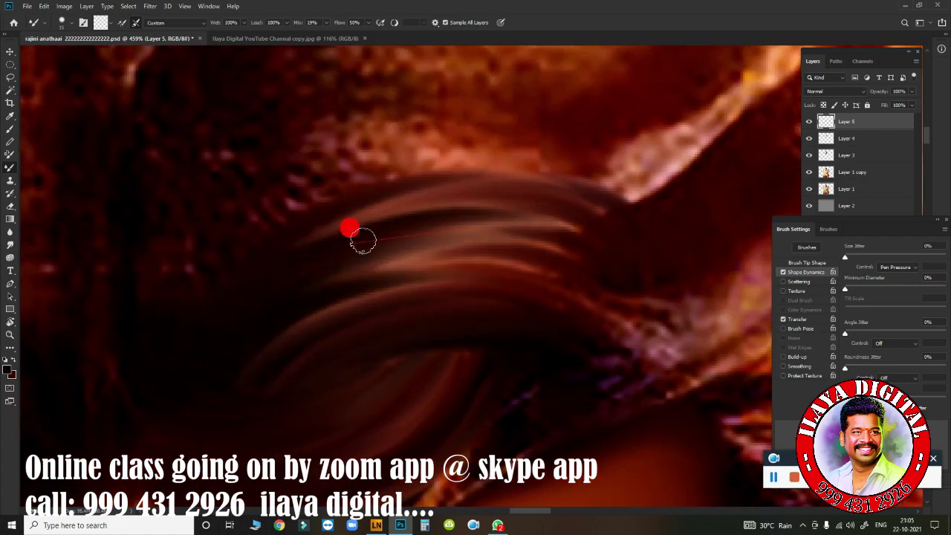
drag(572, 227, 314, 295)
drag(535, 267, 296, 308)
drag(375, 338, 270, 377)
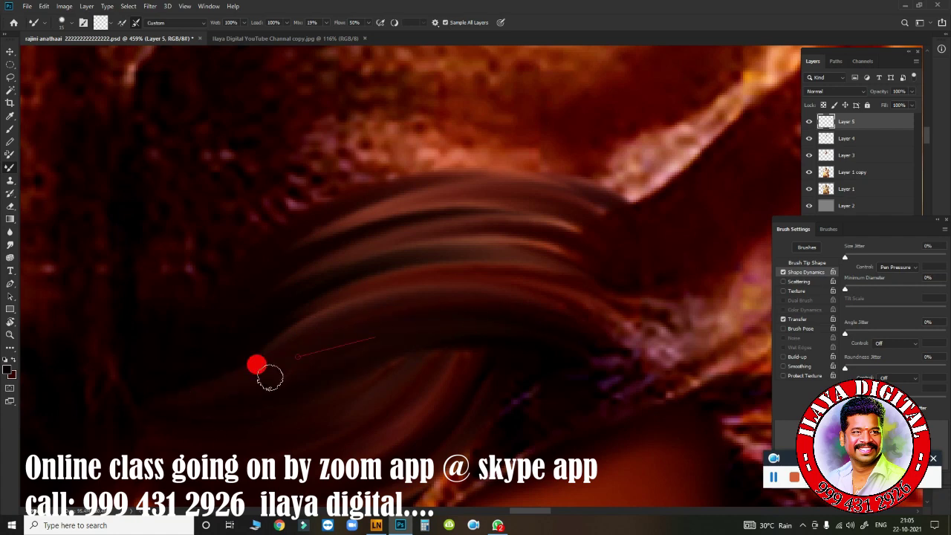
drag(420, 261, 252, 345)
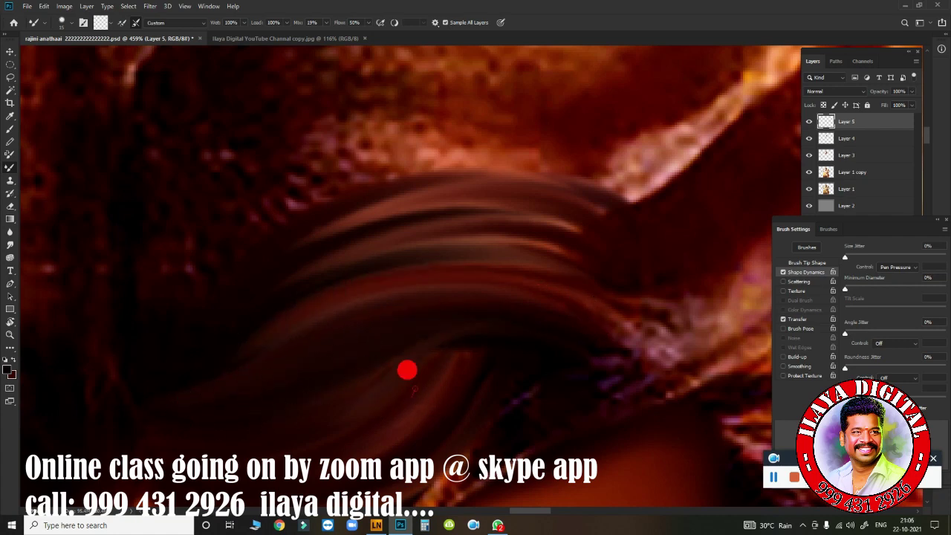
mouse_move(448, 384)
mouse_down()
mouse_move(451, 357)
mouse_move(520, 320)
mouse_up()
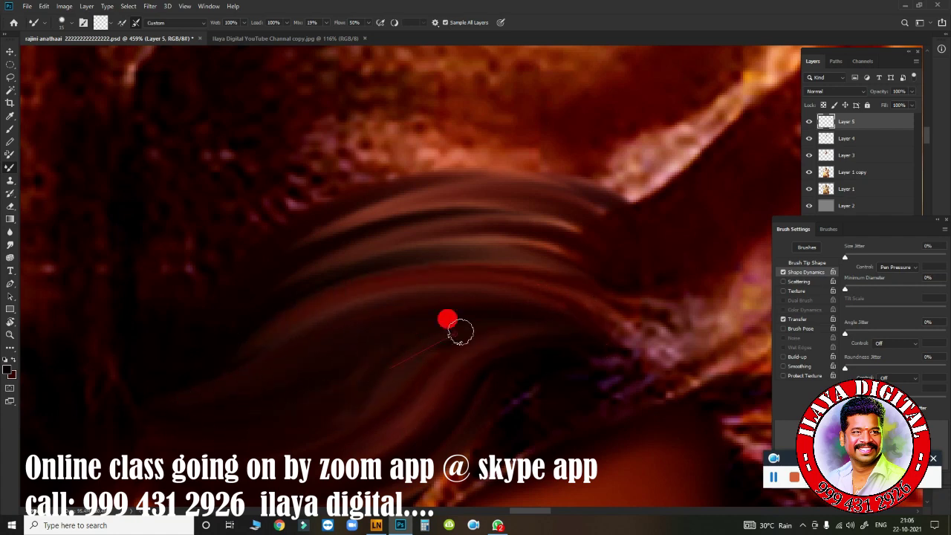
Undo the stray orange stroke and paint dark strands curving down the lower hair edge.
drag(540, 351, 524, 228)
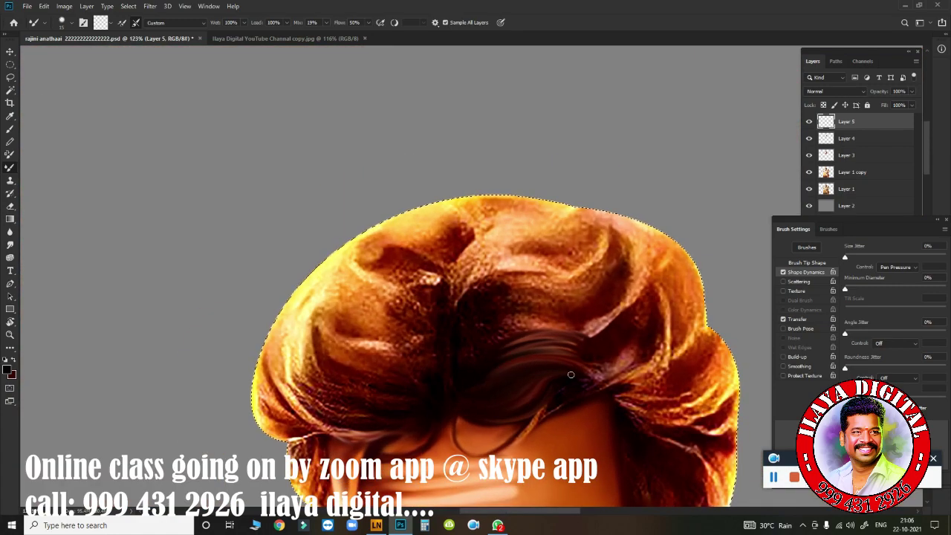
key(ctrl+z)
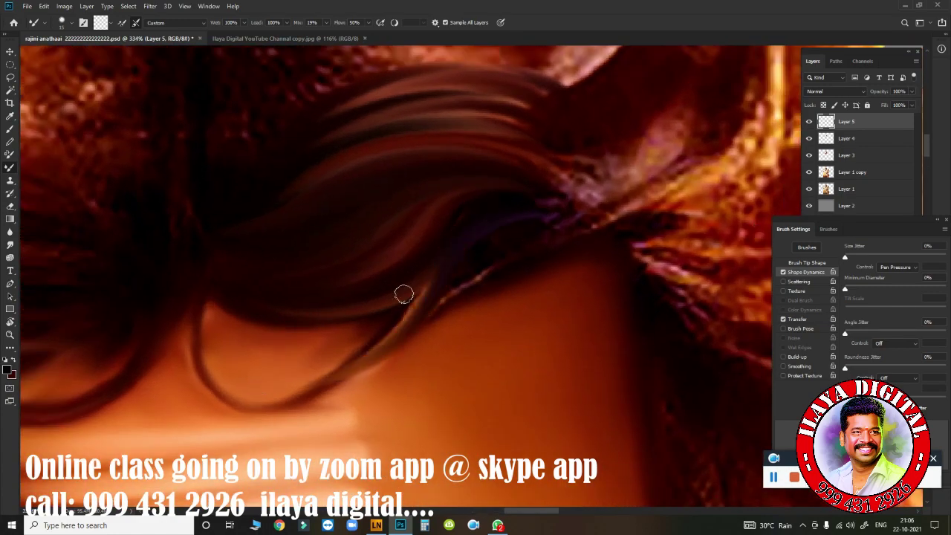
drag(359, 385, 429, 289)
drag(445, 243, 265, 334)
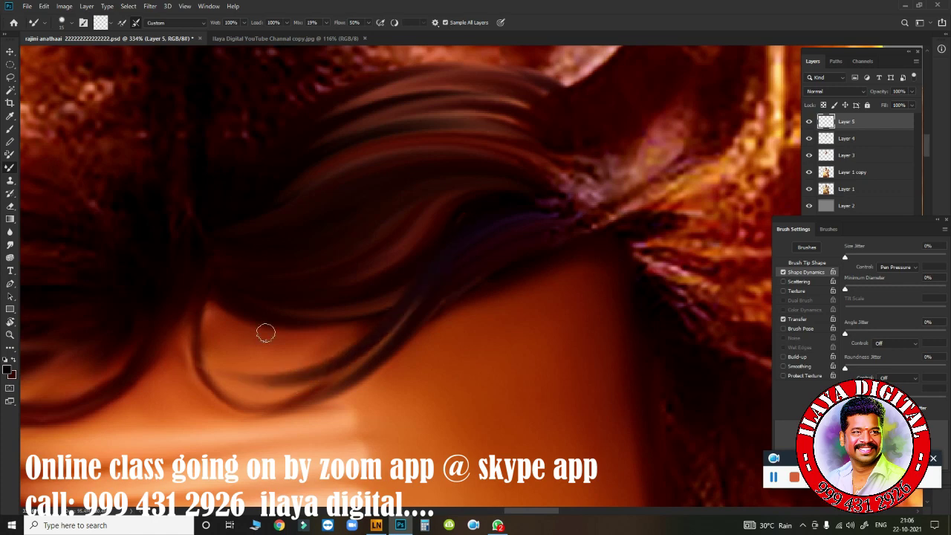
drag(418, 251, 264, 350)
drag(372, 312, 252, 334)
drag(439, 297, 275, 335)
drag(408, 305, 223, 371)
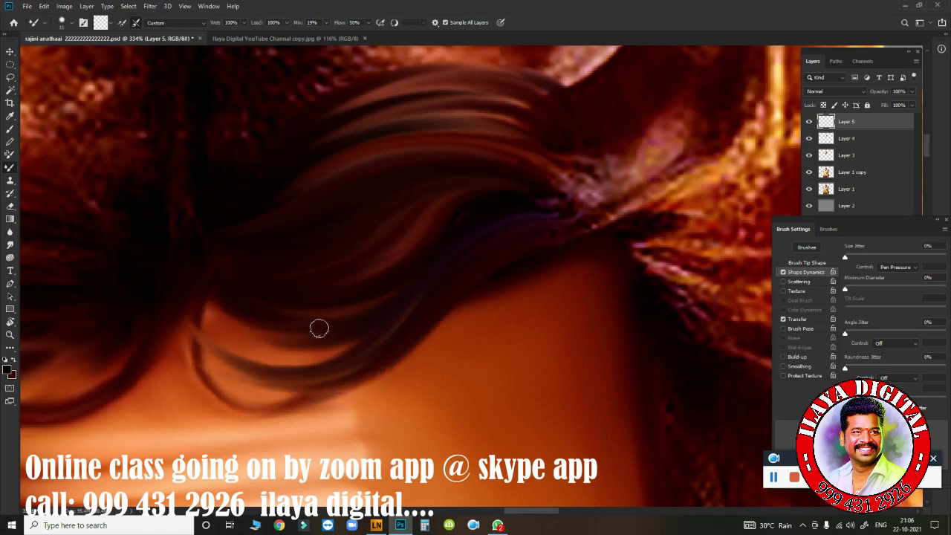
drag(327, 327, 245, 349)
drag(386, 312, 223, 372)
Extend dark strands through the lower-left and central lower hair.
drag(300, 363, 223, 397)
drag(275, 349, 182, 334)
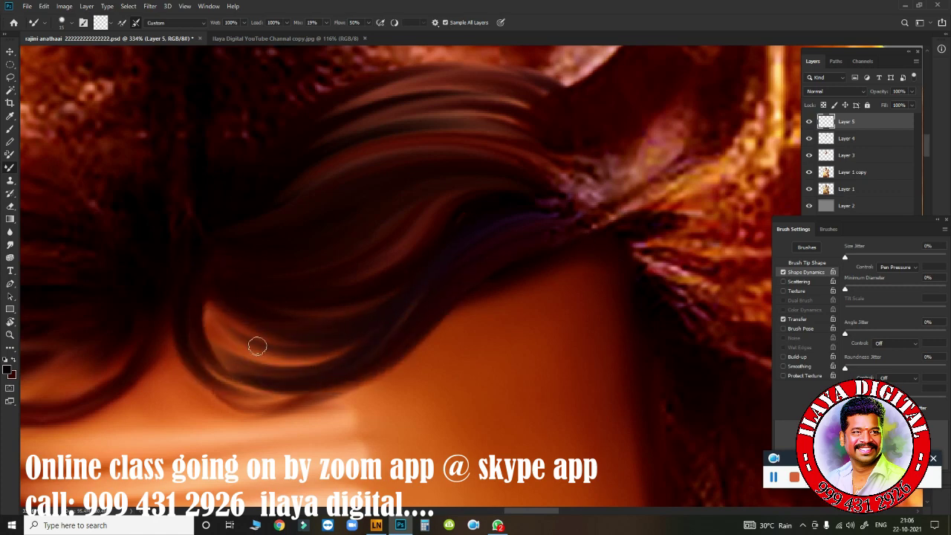
drag(309, 349, 212, 305)
mouse_move(192, 337)
mouse_down()
mouse_move(275, 410)
mouse_move(283, 389)
mouse_move(696, 299)
mouse_move(481, 375)
mouse_move(329, 364)
mouse_up()
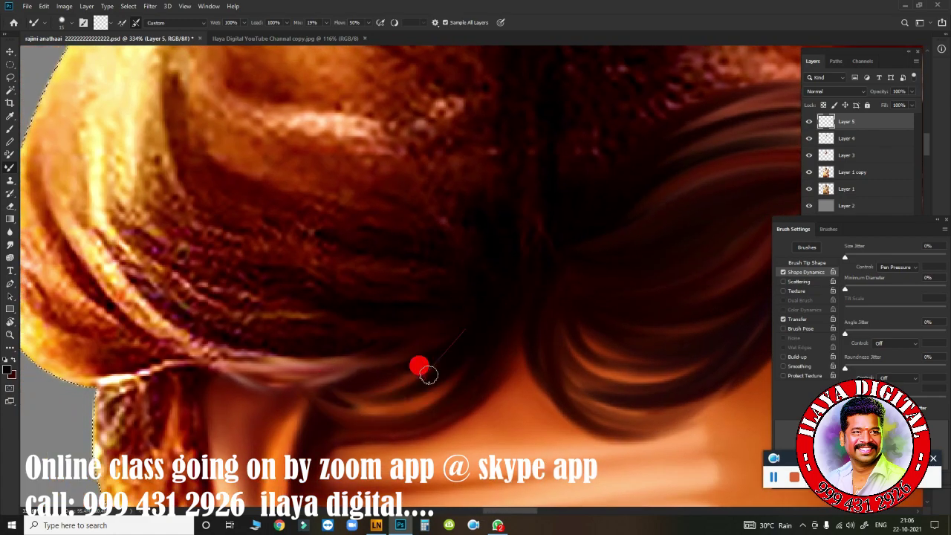
mouse_move(431, 375)
mouse_down()
mouse_move(520, 323)
mouse_move(431, 363)
mouse_move(525, 225)
mouse_up()
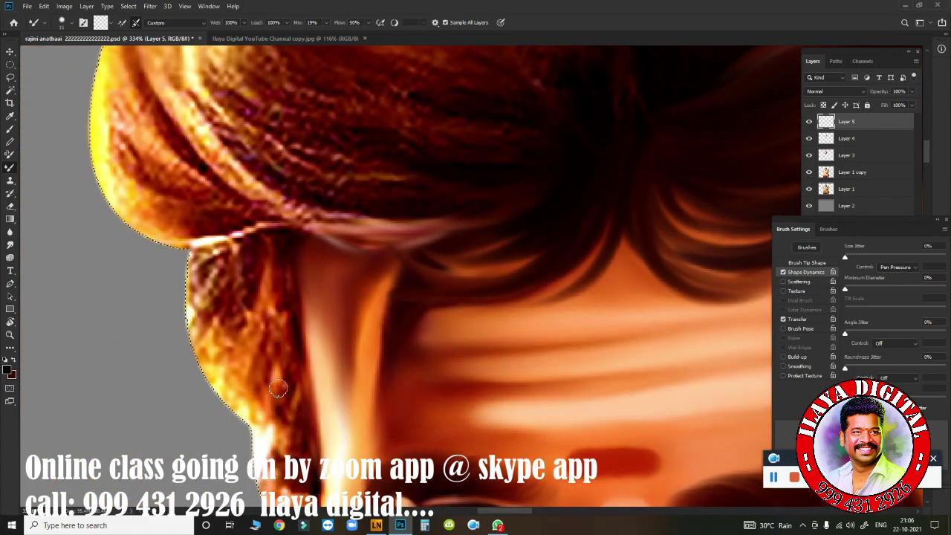
mouse_move(452, 361)
mouse_down()
mouse_move(286, 292)
mouse_move(599, 240)
mouse_up()
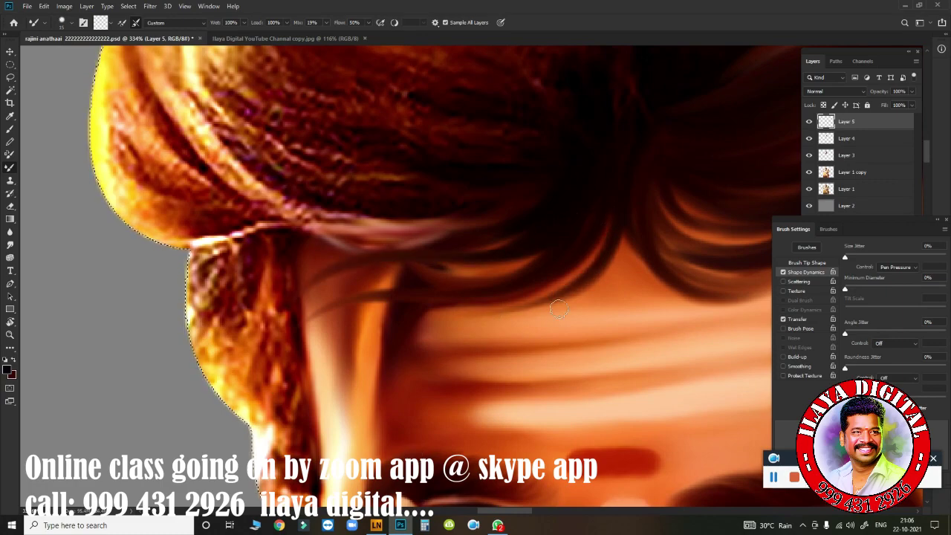
Paint light curved strands up the left side and across the upper hair.
scroll(613, 305, down, 3)
scroll(718, 314, up, 3)
scroll(498, 304, up, 3)
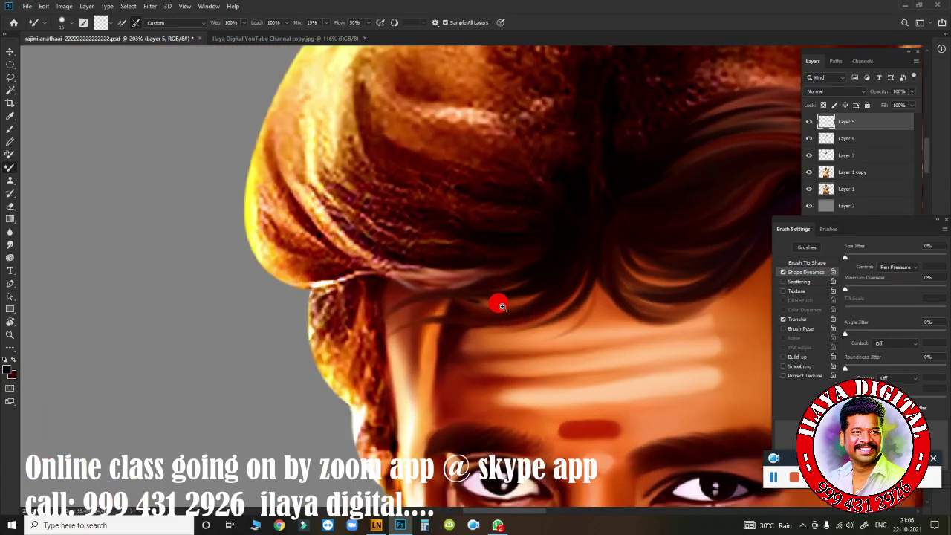
scroll(446, 435, up, 3)
mouse_move(215, 301)
mouse_down()
mouse_move(275, 291)
mouse_move(312, 299)
mouse_move(252, 127)
mouse_up()
drag(312, 312, 264, 104)
drag(304, 238, 265, 136)
drag(269, 89, 394, 197)
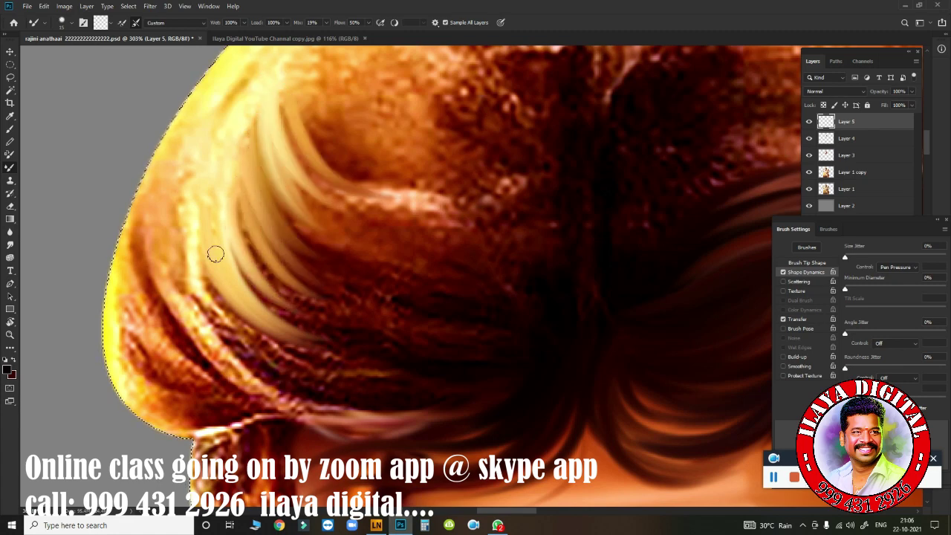
Add light curved strands to the lower-left hair and along its left edge.
drag(340, 338, 186, 254)
drag(312, 366, 200, 279)
drag(353, 401, 160, 264)
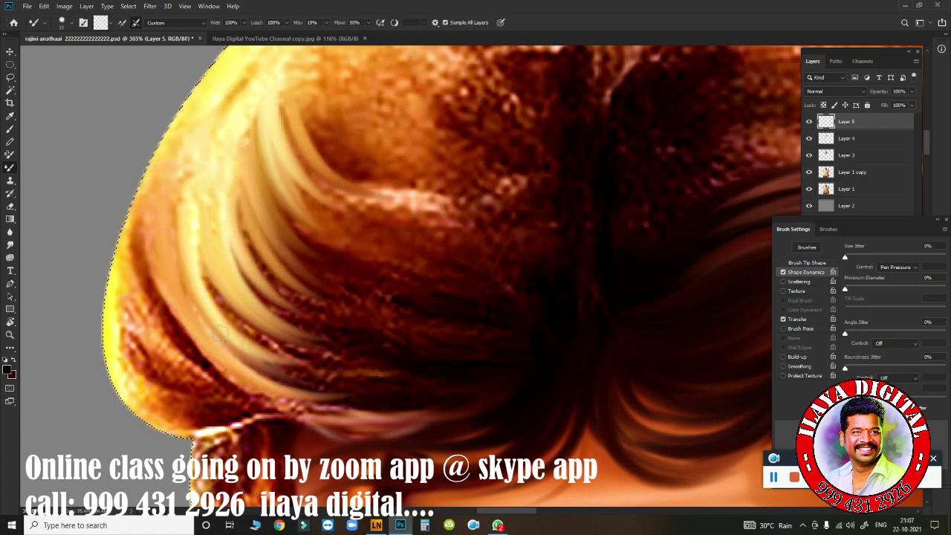
drag(303, 413, 148, 296)
drag(246, 405, 138, 382)
mouse_move(234, 429)
mouse_down()
mouse_move(201, 413)
mouse_move(136, 354)
mouse_up()
Sweep light strands across the top of the head and lower hair, then rotate the canvas.
scroll(363, 315, up, 5)
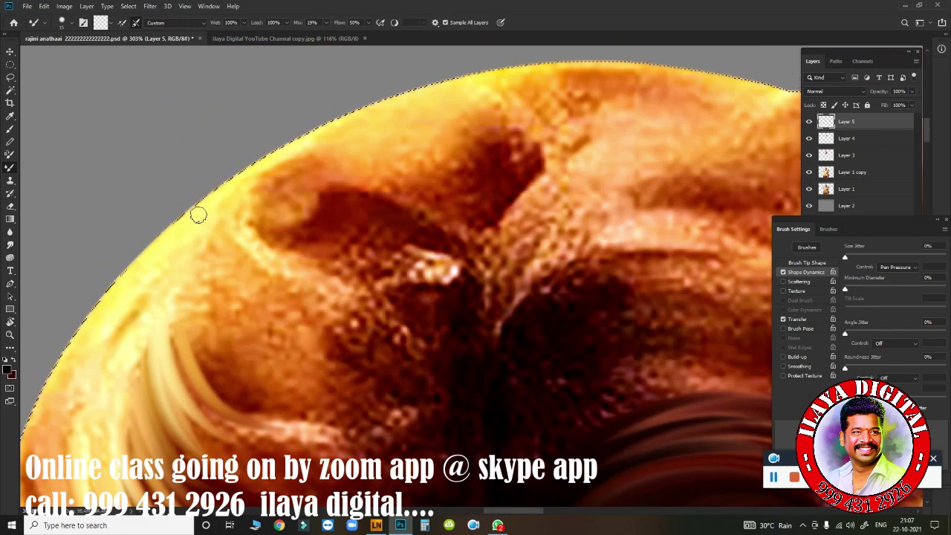
mouse_move(249, 219)
mouse_down()
mouse_move(266, 288)
mouse_move(401, 348)
mouse_up()
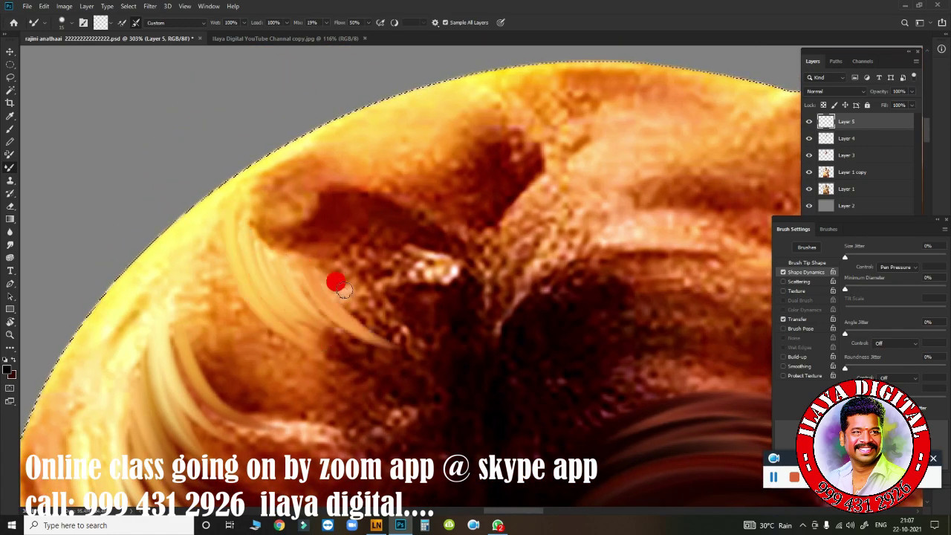
drag(335, 278, 453, 353)
drag(223, 293, 275, 384)
mouse_move(245, 312)
mouse_down()
mouse_move(263, 357)
mouse_move(401, 393)
mouse_up()
drag(182, 305, 322, 414)
drag(215, 355, 335, 417)
drag(168, 354, 327, 445)
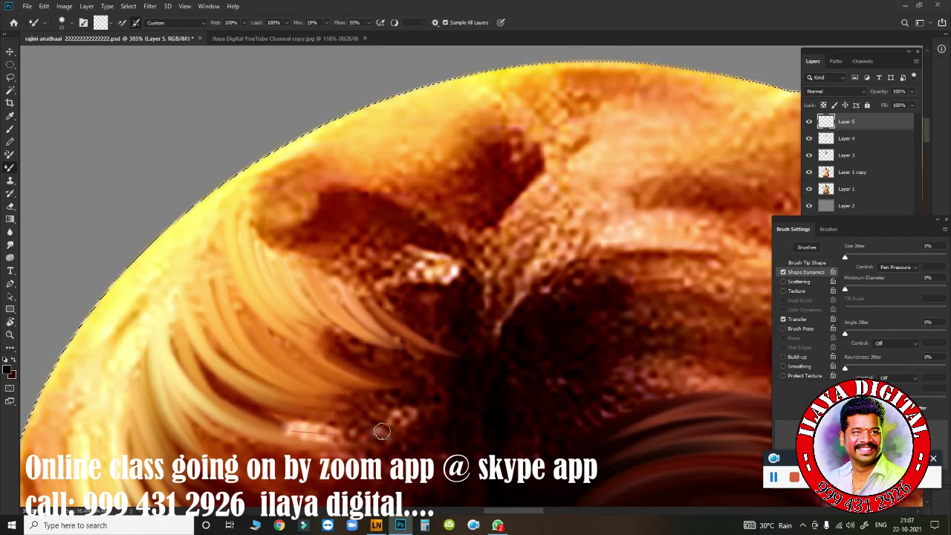
mouse_move(166, 420)
mouse_down()
mouse_move(205, 408)
mouse_move(468, 195)
mouse_up()
key(r)
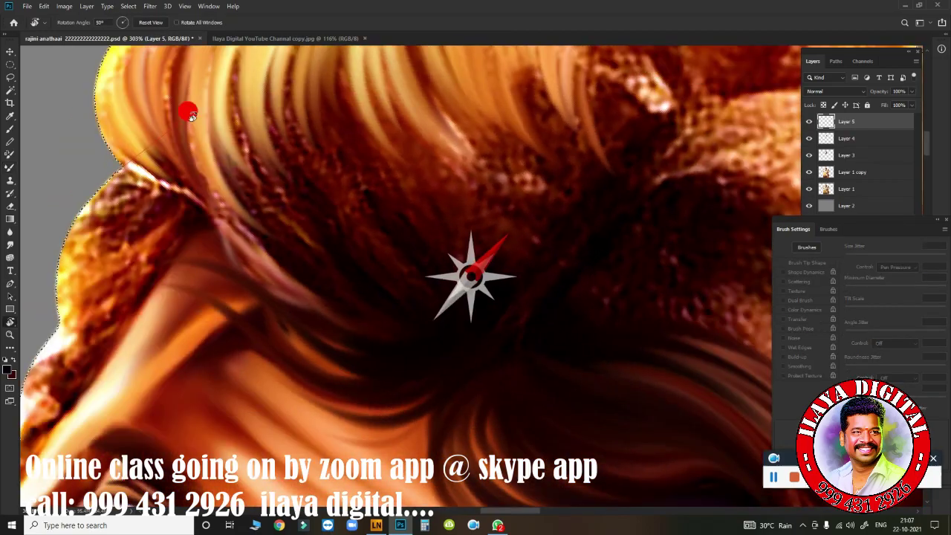
mouse_move(187, 111)
mouse_down()
mouse_move(523, 218)
mouse_move(520, 201)
mouse_up()
Rotate toward the outer hair edge and blend the upper and central strands with the Mixer Brush.
scroll(365, 339, up, 2)
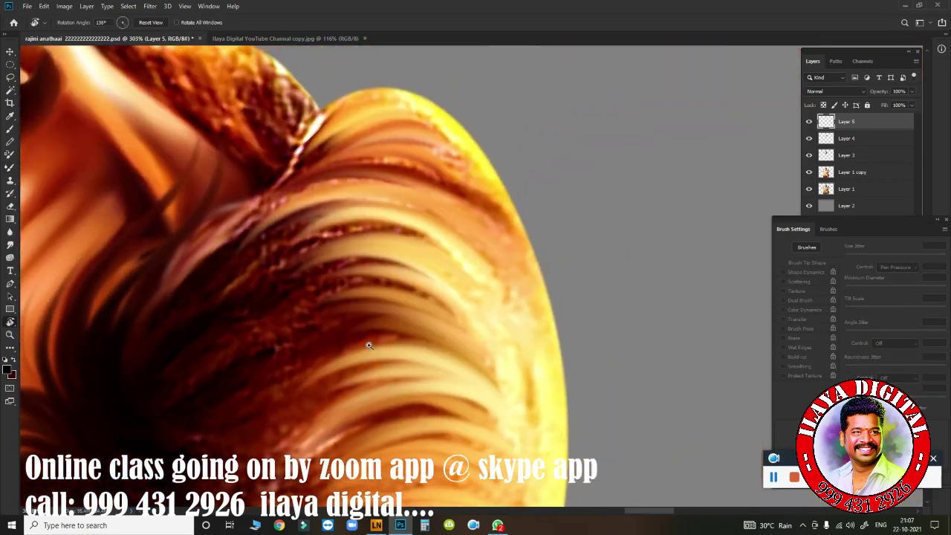
drag(365, 339, 520, 308)
key(b)
drag(138, 359, 508, 181)
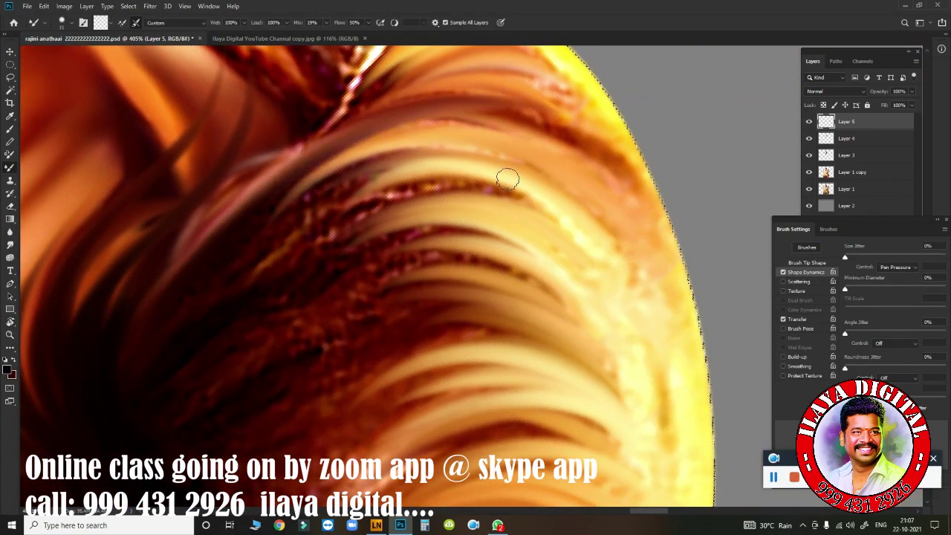
mouse_move(223, 185)
mouse_down()
mouse_move(541, 116)
mouse_move(237, 171)
mouse_up()
mouse_move(173, 291)
mouse_down()
mouse_move(244, 216)
mouse_move(144, 361)
mouse_move(235, 250)
mouse_move(507, 210)
mouse_move(176, 329)
mouse_move(212, 272)
mouse_move(176, 382)
mouse_move(183, 394)
mouse_move(516, 315)
mouse_move(181, 370)
mouse_move(122, 358)
mouse_move(477, 306)
mouse_move(590, 275)
mouse_move(257, 238)
mouse_move(145, 389)
mouse_move(236, 310)
mouse_up()
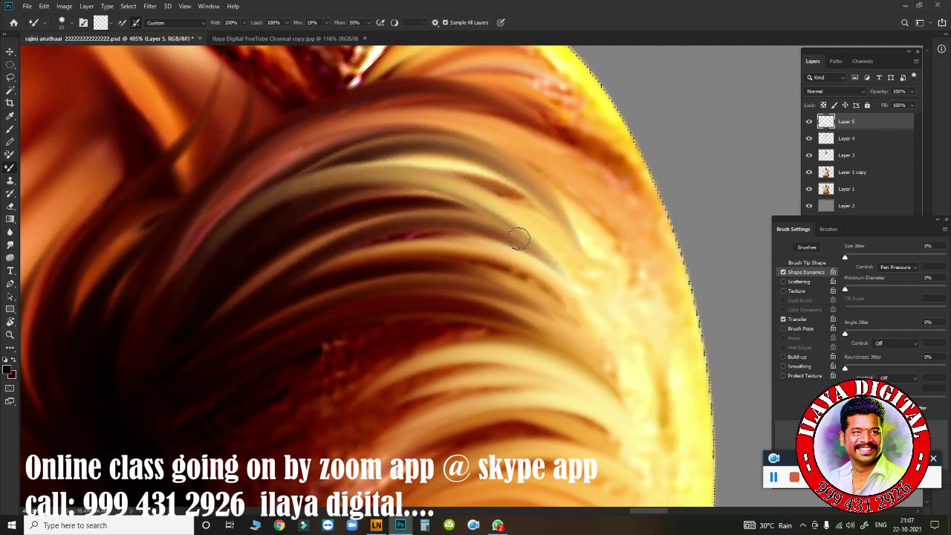
mouse_move(536, 247)
mouse_down()
mouse_move(221, 397)
mouse_move(537, 248)
mouse_move(409, 230)
mouse_move(135, 337)
mouse_move(569, 231)
mouse_up()
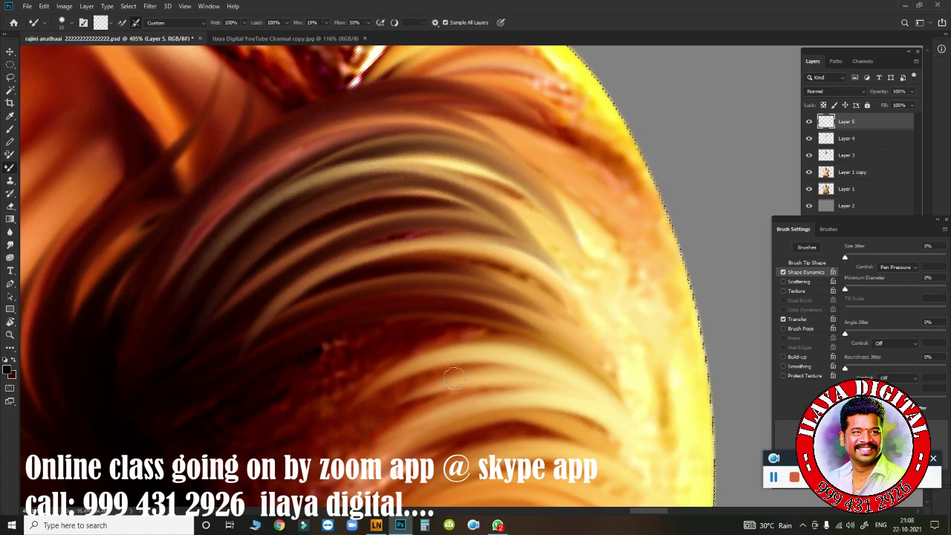
mouse_move(551, 264)
mouse_down()
mouse_move(499, 230)
mouse_move(461, 340)
mouse_move(194, 279)
mouse_move(278, 218)
mouse_move(497, 146)
mouse_move(234, 298)
mouse_move(696, 246)
mouse_move(167, 298)
mouse_move(596, 172)
mouse_move(332, 223)
mouse_move(650, 304)
mouse_move(233, 324)
mouse_move(222, 347)
mouse_move(499, 328)
mouse_move(243, 358)
mouse_move(441, 382)
mouse_move(562, 350)
mouse_move(500, 303)
mouse_move(416, 327)
mouse_move(637, 215)
mouse_move(529, 210)
mouse_move(215, 265)
mouse_move(245, 268)
mouse_up()
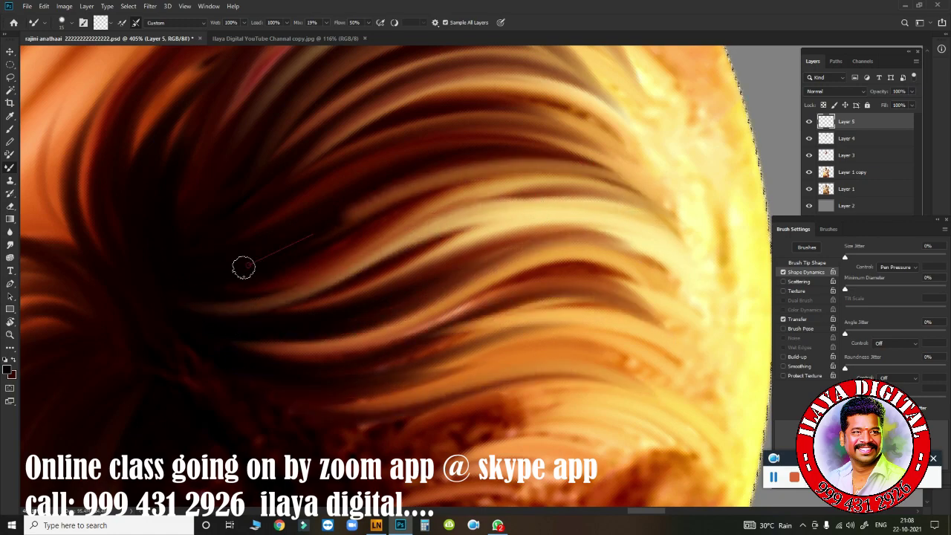
Smooth the right-side lock into a downward curve, repaint its edge, and zoom out.
scroll(312, 260, down, 3)
mouse_move(363, 255)
mouse_down()
mouse_move(250, 189)
mouse_move(563, 223)
mouse_move(298, 260)
mouse_move(545, 281)
mouse_move(312, 259)
mouse_move(492, 272)
mouse_move(573, 301)
mouse_move(365, 314)
mouse_move(569, 381)
mouse_move(452, 322)
mouse_move(520, 346)
mouse_move(603, 292)
mouse_up()
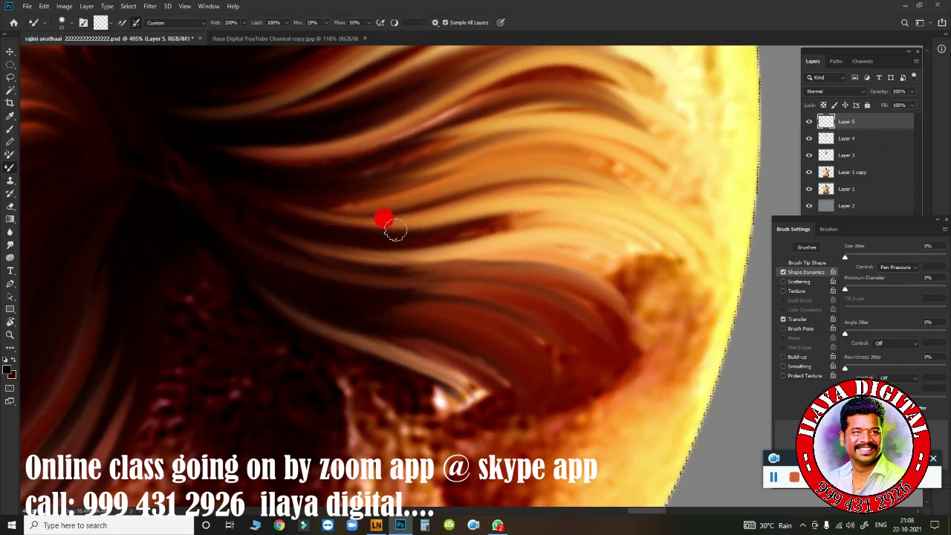
mouse_move(396, 230)
mouse_down()
mouse_move(661, 298)
mouse_move(379, 235)
mouse_move(669, 364)
mouse_move(683, 300)
mouse_move(664, 493)
mouse_move(674, 325)
mouse_up()
mouse_move(652, 267)
mouse_down()
mouse_move(636, 403)
mouse_move(547, 339)
mouse_move(549, 485)
mouse_move(350, 290)
mouse_up()
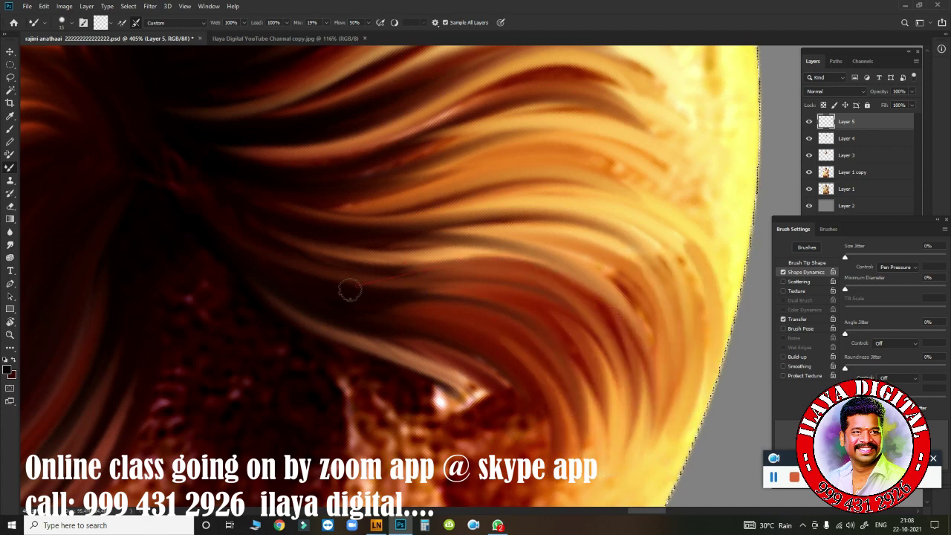
mouse_move(654, 405)
mouse_down()
mouse_move(263, 225)
mouse_move(374, 272)
mouse_move(525, 290)
mouse_up()
mouse_move(578, 225)
mouse_down()
mouse_move(617, 132)
mouse_move(694, 353)
mouse_move(646, 253)
mouse_move(647, 485)
mouse_move(588, 251)
mouse_up()
mouse_move(532, 217)
mouse_down()
mouse_move(369, 329)
mouse_move(501, 269)
mouse_move(579, 420)
mouse_up()
mouse_move(375, 215)
mouse_down()
mouse_move(573, 389)
mouse_move(522, 206)
mouse_move(588, 411)
mouse_move(483, 146)
mouse_move(586, 379)
mouse_move(586, 304)
mouse_move(514, 235)
mouse_move(605, 439)
mouse_move(426, 151)
mouse_move(546, 372)
mouse_move(351, 217)
mouse_move(570, 350)
mouse_move(609, 304)
mouse_up()
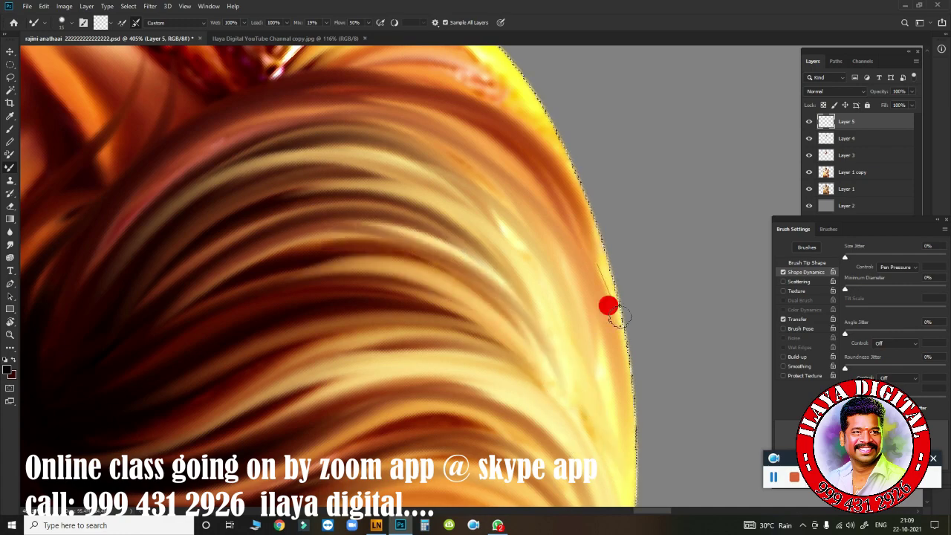
scroll(616, 400, left, 5)
scroll(531, 354, down, 5)
scroll(531, 355, down, 5)
Zoom in on the left hair edge and smooth the strands up along it.
drag(526, 397, 526, 290)
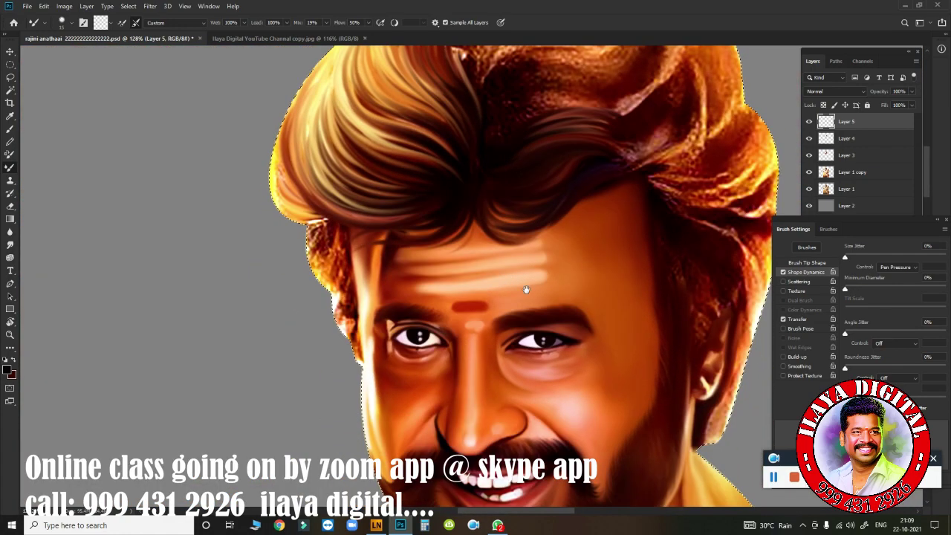
mouse_move(436, 316)
mouse_down()
mouse_move(475, 314)
mouse_move(616, 460)
mouse_up()
mouse_move(398, 255)
mouse_down()
mouse_move(334, 187)
mouse_move(352, 246)
mouse_move(394, 279)
mouse_move(323, 91)
mouse_move(416, 270)
mouse_move(410, 260)
mouse_move(494, 287)
mouse_move(572, 216)
mouse_move(378, 251)
mouse_up()
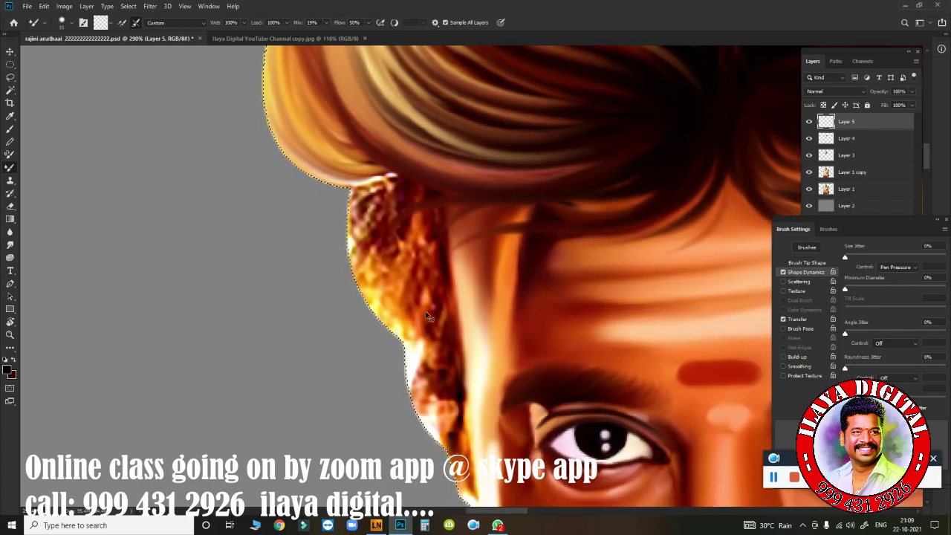
scroll(428, 317, up, 3)
mouse_move(394, 312)
mouse_down()
mouse_move(381, 203)
mouse_move(333, 230)
mouse_up()
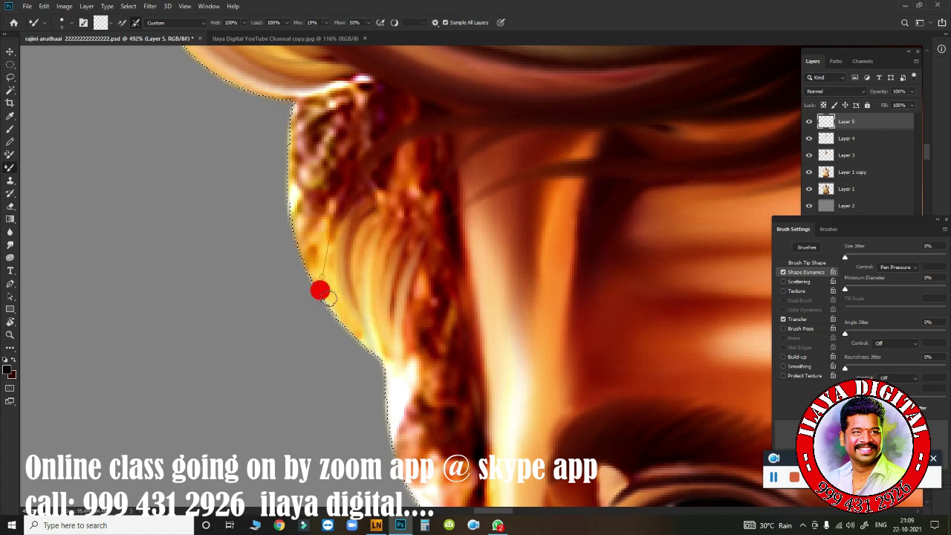
mouse_move(319, 290)
mouse_down()
mouse_move(321, 193)
mouse_move(315, 281)
mouse_up()
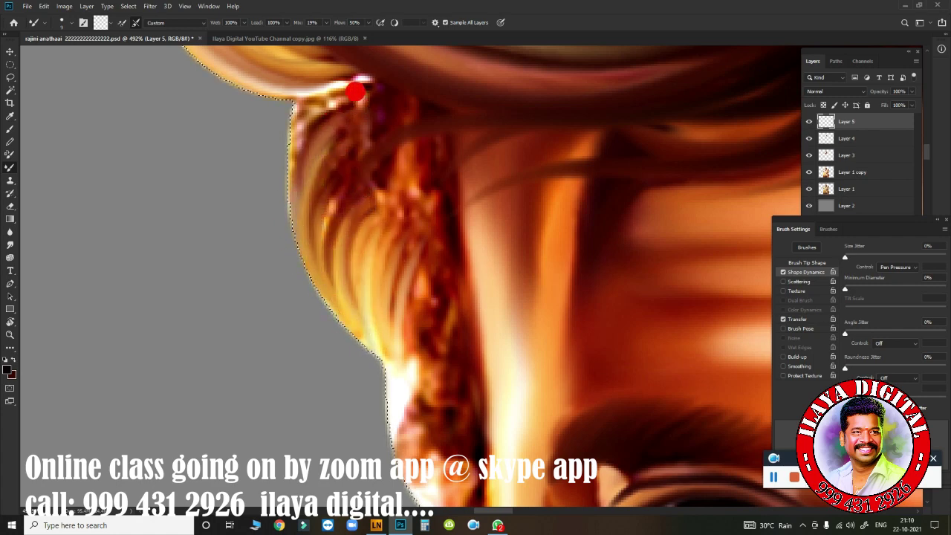
mouse_move(355, 91)
mouse_down()
mouse_move(282, 155)
mouse_move(369, 121)
mouse_up()
mouse_move(317, 240)
mouse_down()
mouse_move(310, 238)
mouse_move(322, 245)
mouse_move(393, 164)
mouse_move(432, 154)
mouse_move(346, 278)
mouse_move(319, 253)
mouse_up()
Repaint the left hair strands smoothly down toward the lower-left edge.
mouse_move(417, 100)
mouse_down()
mouse_move(426, 121)
mouse_move(385, 172)
mouse_move(424, 99)
mouse_move(378, 85)
mouse_move(486, 106)
mouse_move(423, 117)
mouse_move(409, 140)
mouse_move(405, 245)
mouse_move(436, 314)
mouse_move(446, 247)
mouse_up()
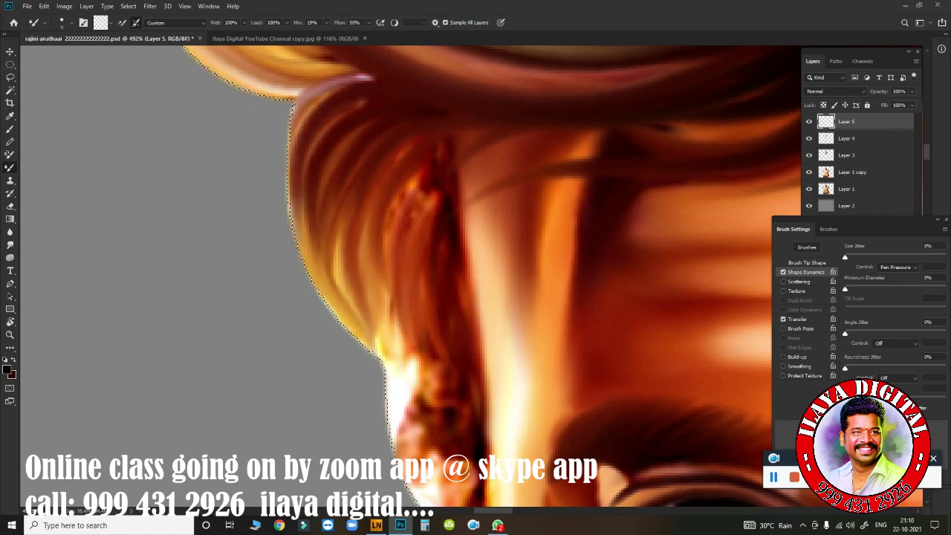
drag(435, 179, 409, 260)
drag(419, 159, 368, 327)
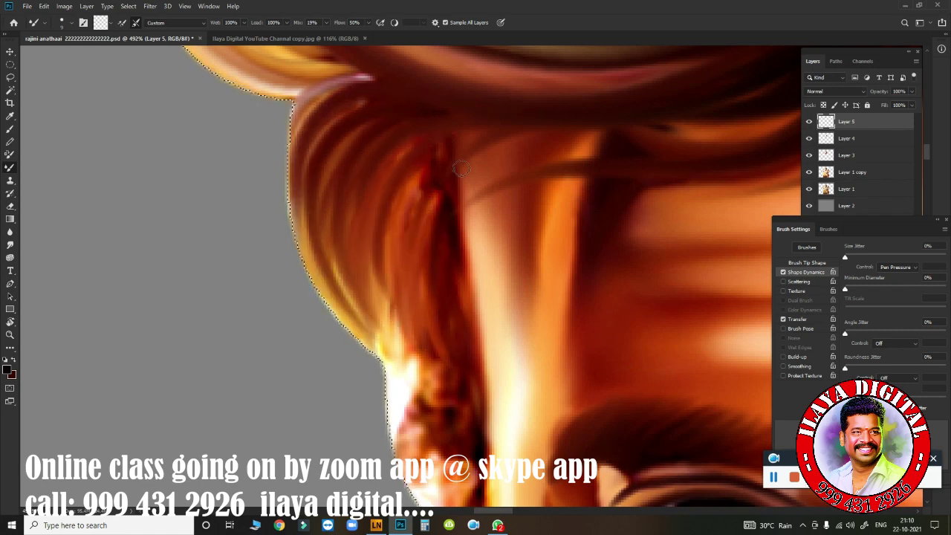
drag(416, 170, 424, 342)
drag(319, 123, 389, 340)
mouse_move(342, 167)
mouse_down()
mouse_move(361, 280)
mouse_move(346, 163)
mouse_move(375, 275)
mouse_up()
mouse_move(405, 182)
mouse_down()
mouse_move(390, 304)
mouse_move(413, 376)
mouse_up()
drag(438, 175, 385, 349)
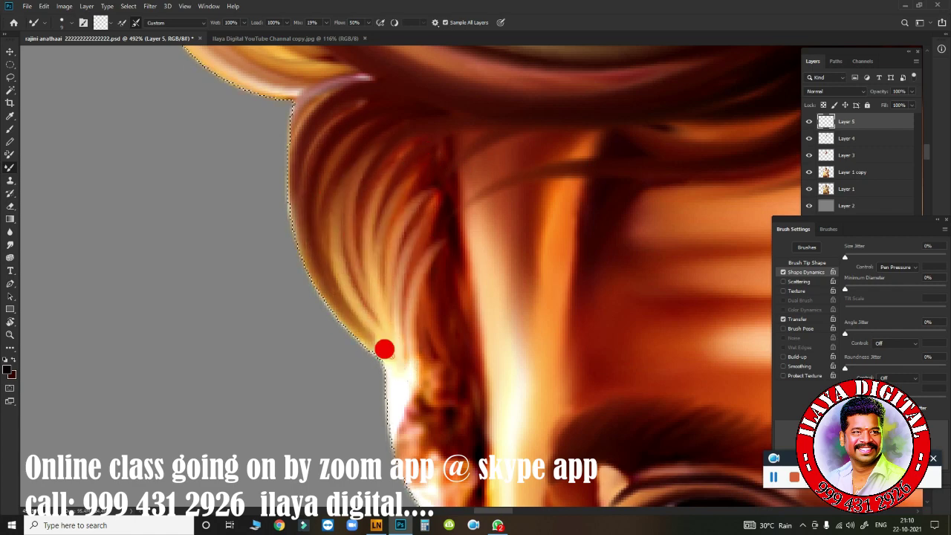
drag(308, 237, 315, 108)
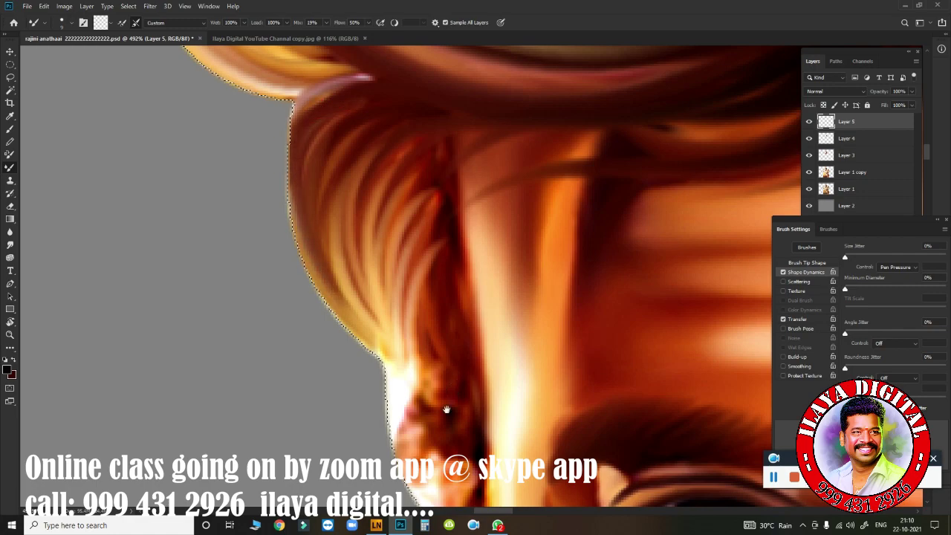
Blend the dark hair left of the forehead into smooth brown strands, covering the white smear.
drag(447, 410, 377, 310)
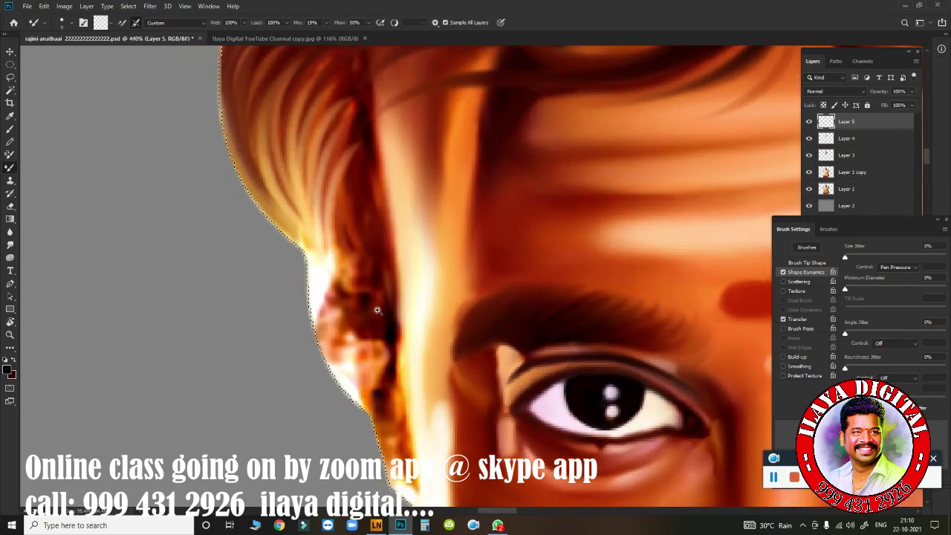
mouse_move(349, 104)
mouse_down()
mouse_move(319, 216)
mouse_move(321, 196)
mouse_up()
mouse_move(349, 145)
mouse_down()
mouse_move(319, 257)
mouse_move(331, 297)
mouse_move(340, 260)
mouse_up()
drag(367, 173, 346, 283)
drag(374, 193, 358, 301)
drag(370, 267, 355, 357)
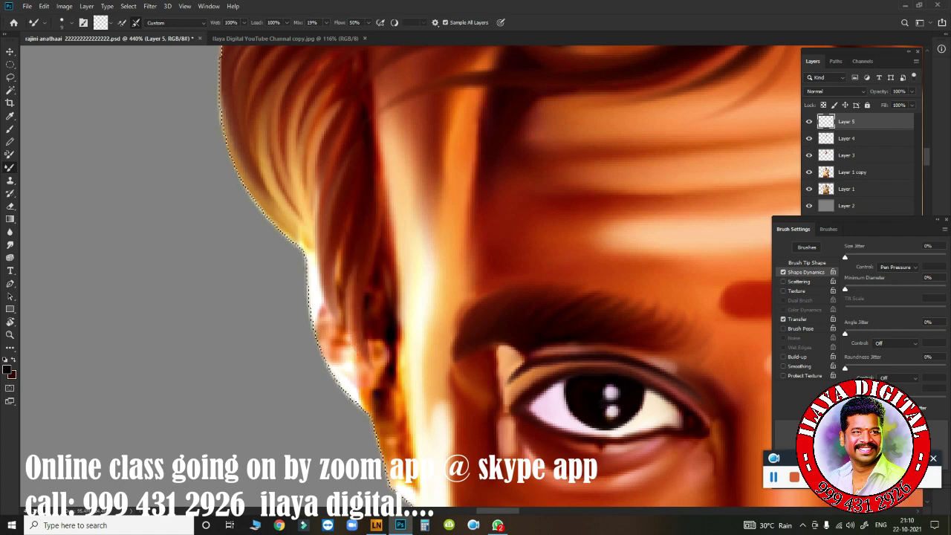
drag(310, 298, 336, 324)
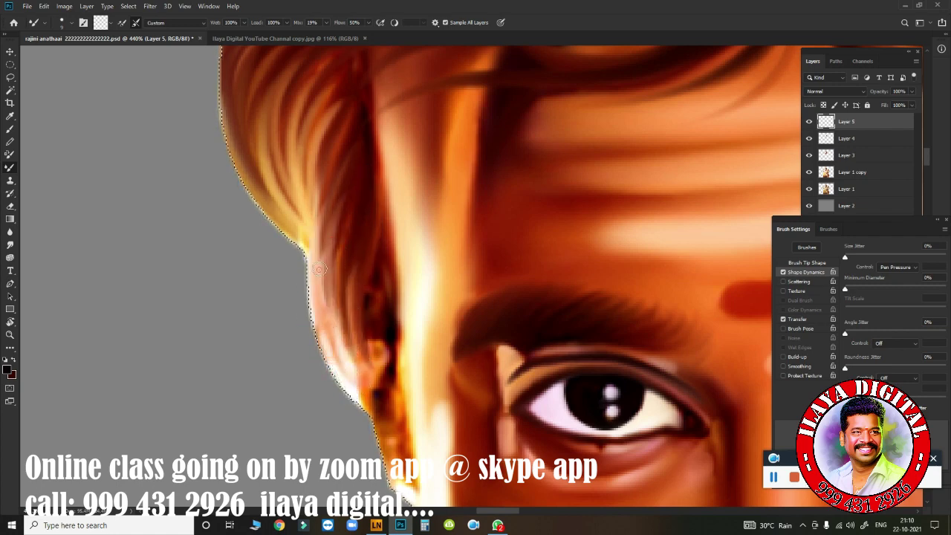
Smooth the dark streaks and add a light strand along the hair edge beside the eye.
drag(358, 377, 365, 223)
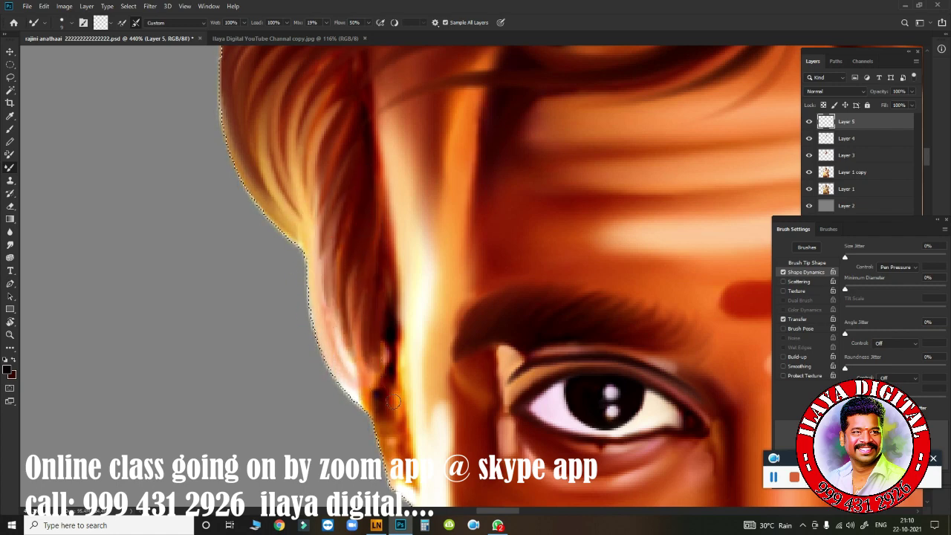
mouse_move(370, 305)
mouse_down()
mouse_move(378, 424)
mouse_move(359, 396)
mouse_up()
drag(322, 291, 342, 389)
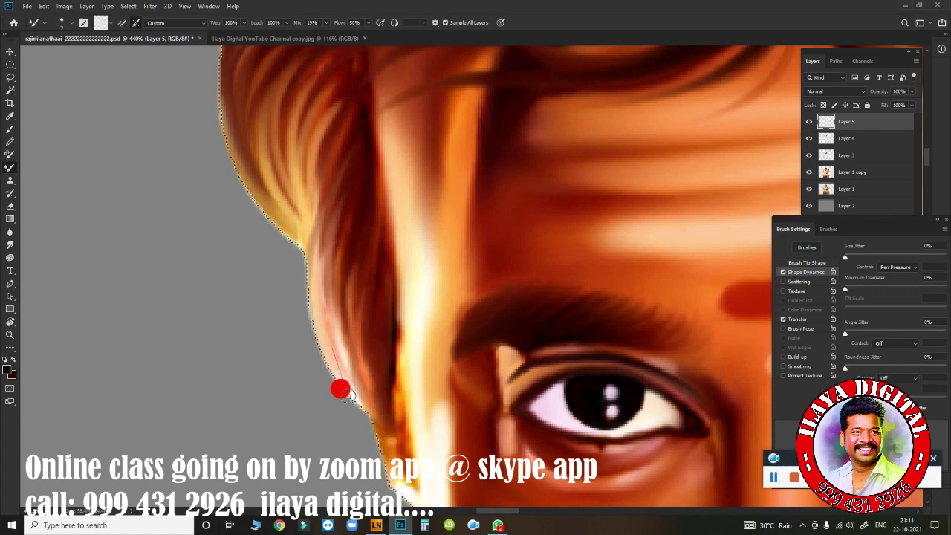
drag(394, 441, 331, 263)
drag(320, 206, 342, 316)
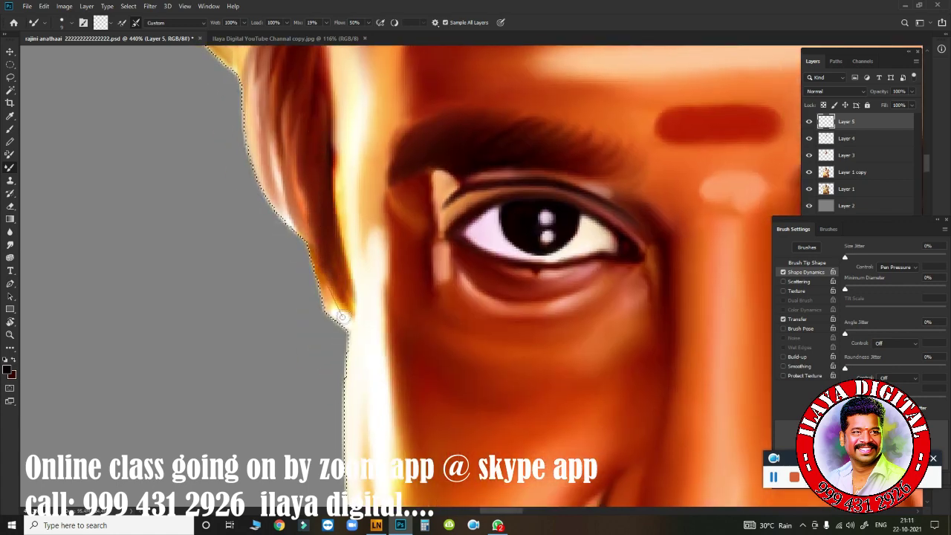
mouse_move(313, 247)
mouse_down()
mouse_move(312, 136)
mouse_move(283, 117)
mouse_up()
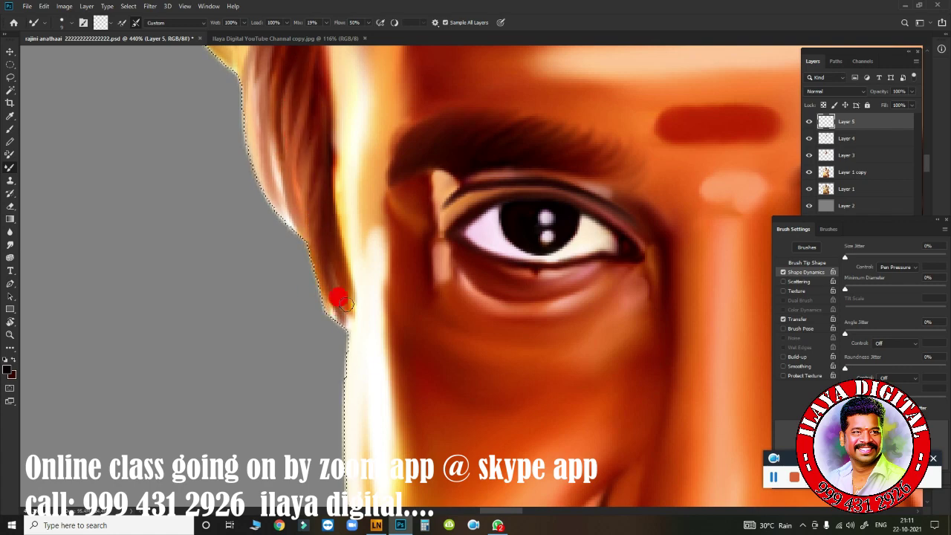
Smooth and darken the strands at the temple and over the forehead, then recheck the temple edge.
drag(372, 212, 356, 397)
drag(291, 185, 329, 272)
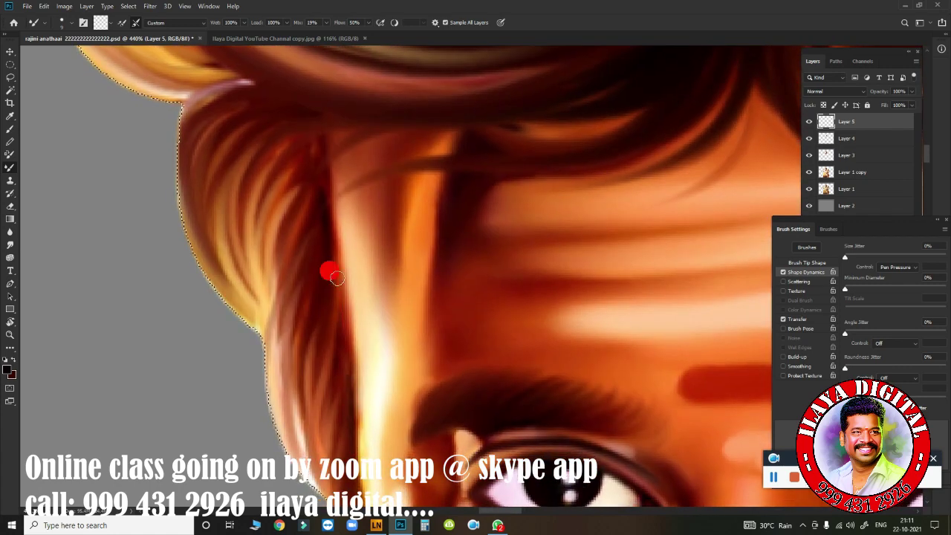
drag(272, 220, 293, 174)
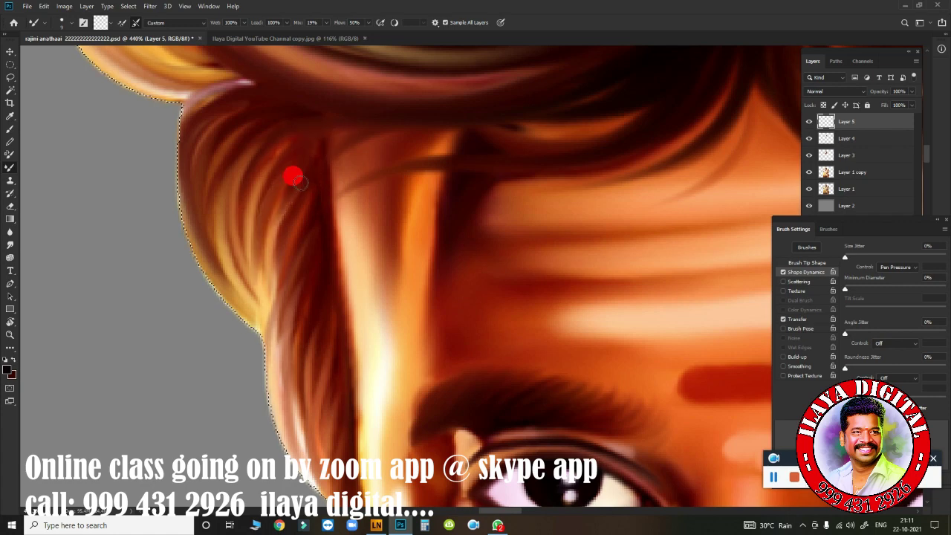
drag(645, 95, 528, 132)
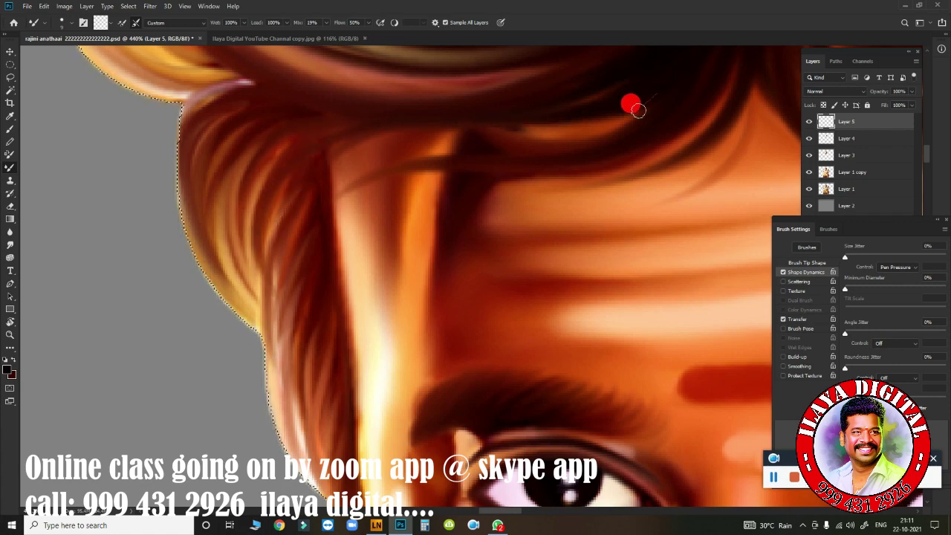
drag(652, 106, 336, 175)
drag(307, 95, 367, 194)
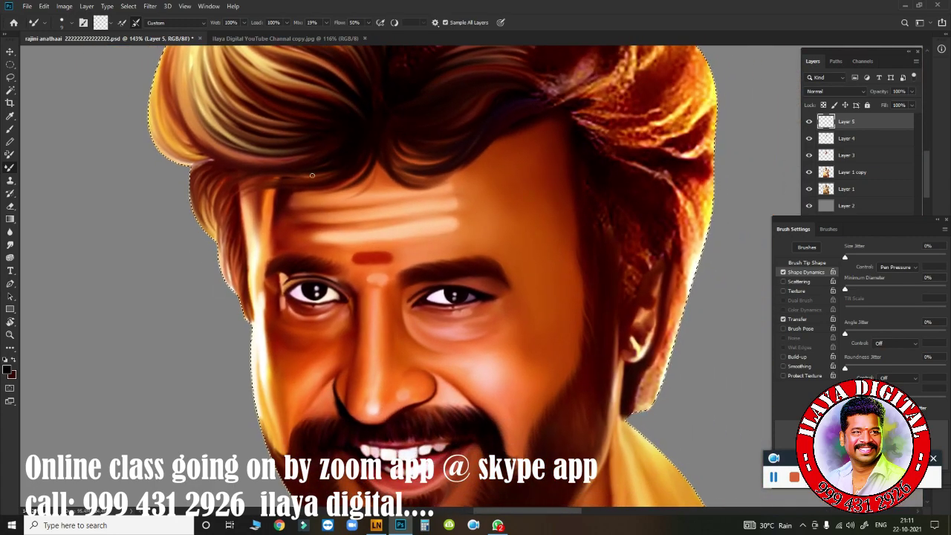
drag(256, 245, 483, 420)
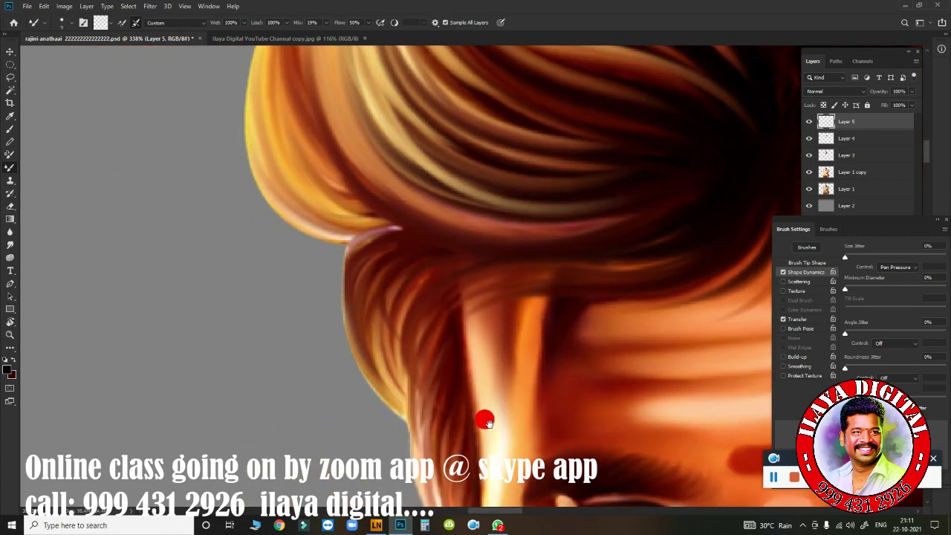
drag(399, 214, 353, 224)
scroll(354, 225, down, 2)
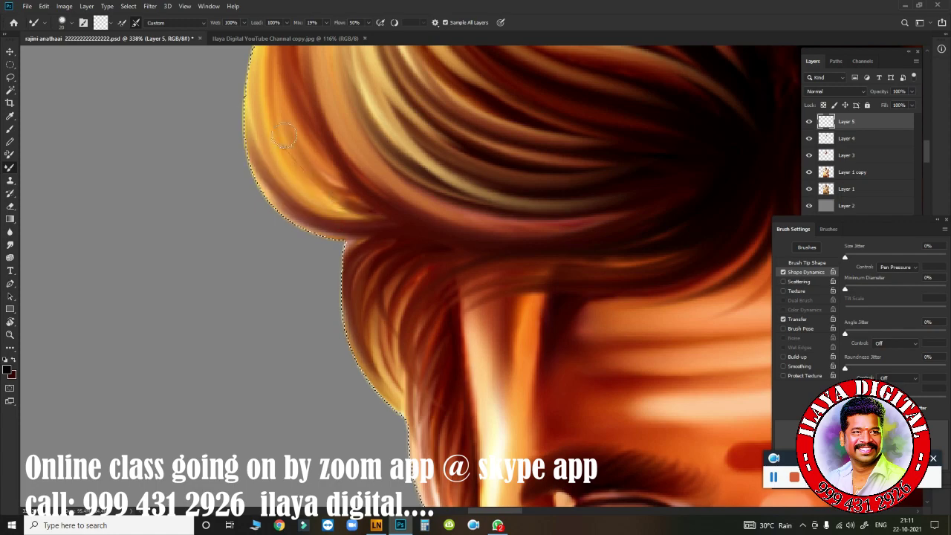
scroll(482, 289, down, 2)
Paint curved brown strands sweeping up-right across the top of the hair.
mouse_move(482, 289)
mouse_down()
mouse_move(503, 275)
mouse_move(590, 361)
mouse_move(575, 443)
mouse_up()
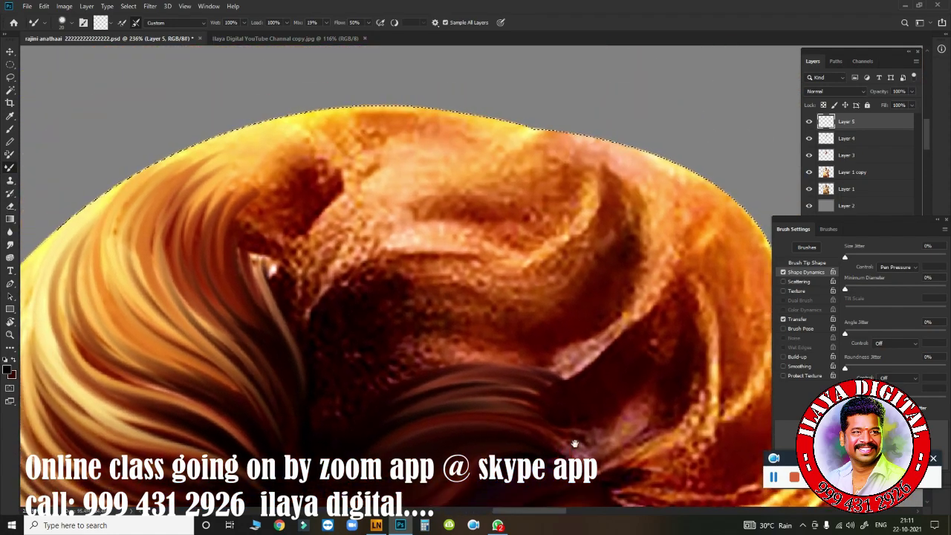
drag(304, 324, 467, 252)
drag(297, 304, 483, 234)
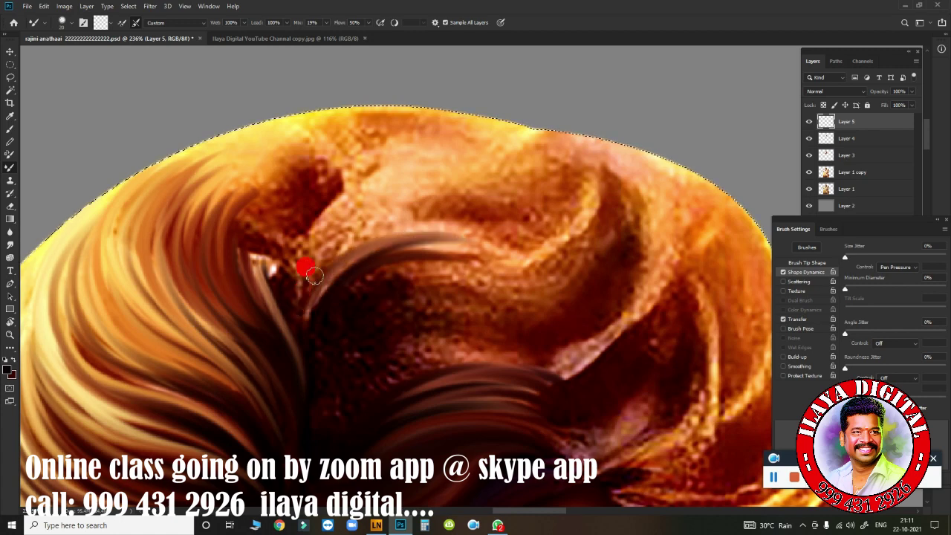
drag(304, 265, 414, 199)
drag(350, 256, 401, 182)
mouse_move(327, 245)
mouse_down()
mouse_move(420, 206)
mouse_move(413, 221)
mouse_up()
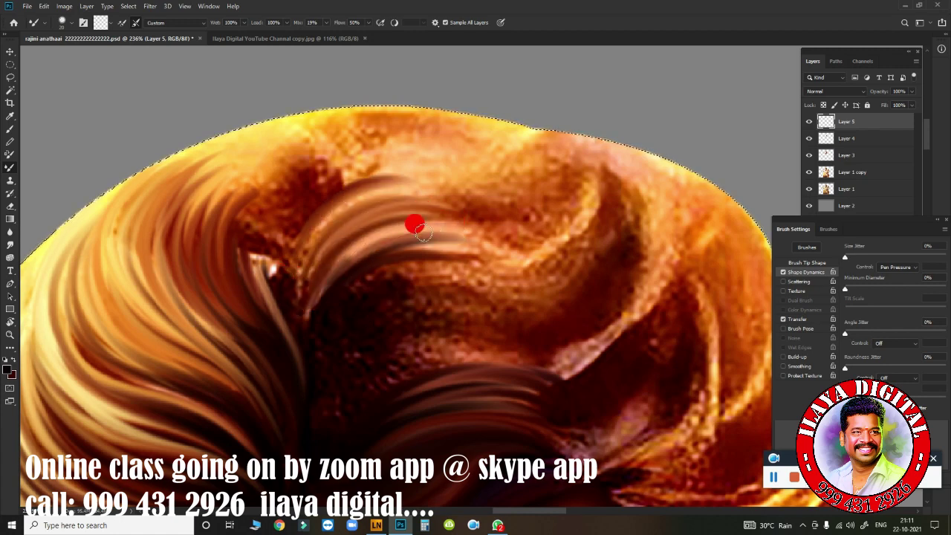
mouse_move(327, 290)
mouse_down()
mouse_move(484, 277)
mouse_move(482, 298)
mouse_up()
Paint curved strands across the middle and lower hair, plus a darker brown strand.
mouse_move(326, 326)
mouse_down()
mouse_move(433, 290)
mouse_move(491, 340)
mouse_up()
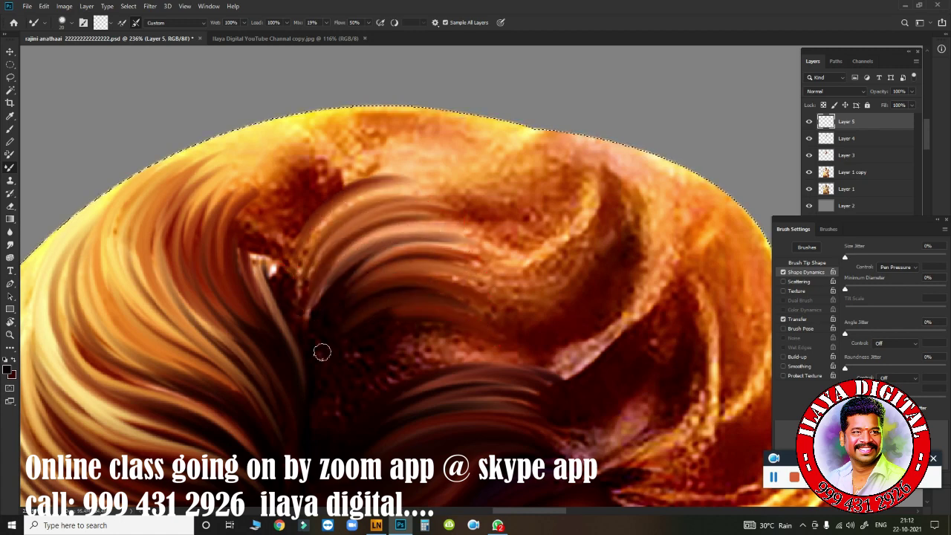
mouse_move(320, 349)
mouse_down()
mouse_move(317, 371)
mouse_move(431, 335)
mouse_up()
drag(342, 386, 495, 367)
drag(383, 393, 480, 356)
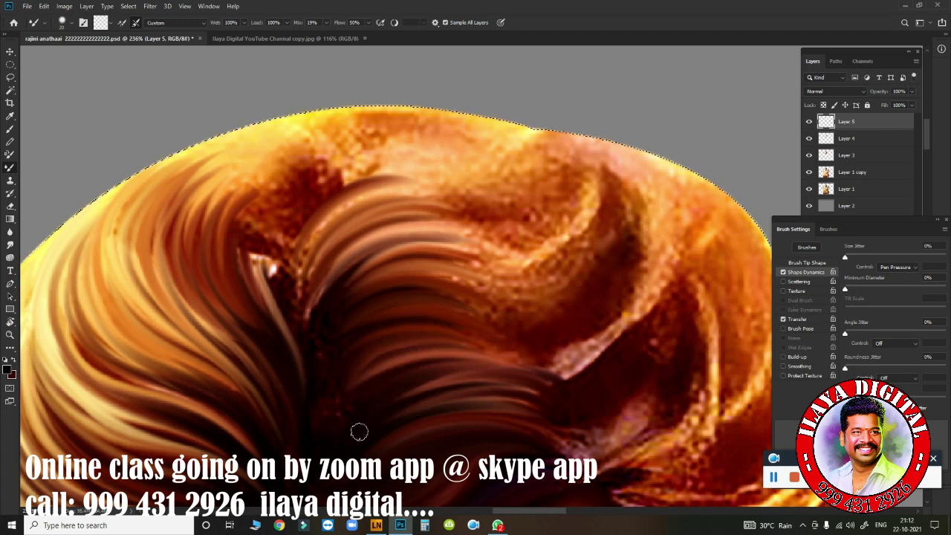
drag(325, 375, 334, 383)
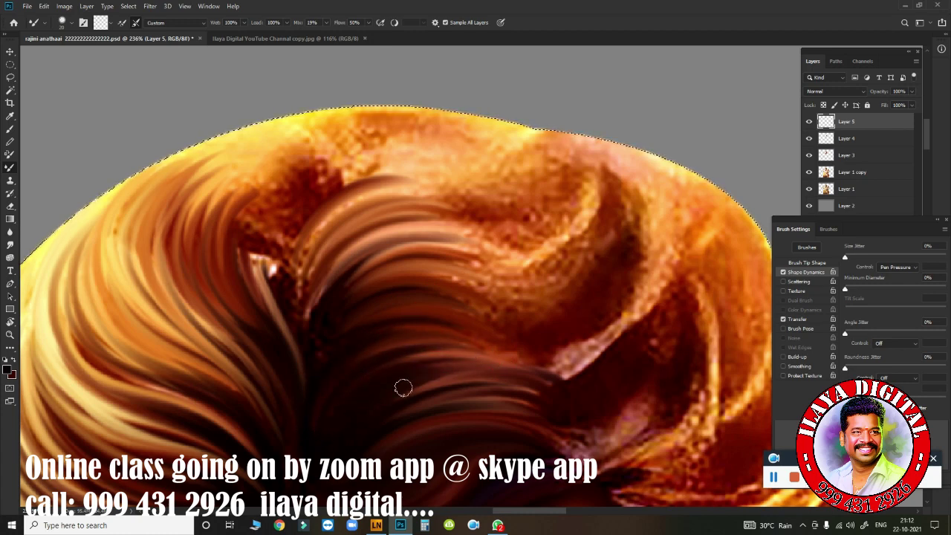
drag(425, 273, 348, 295)
Paint dark strands curving down-left from the top over the upper-left hair.
drag(401, 244, 306, 320)
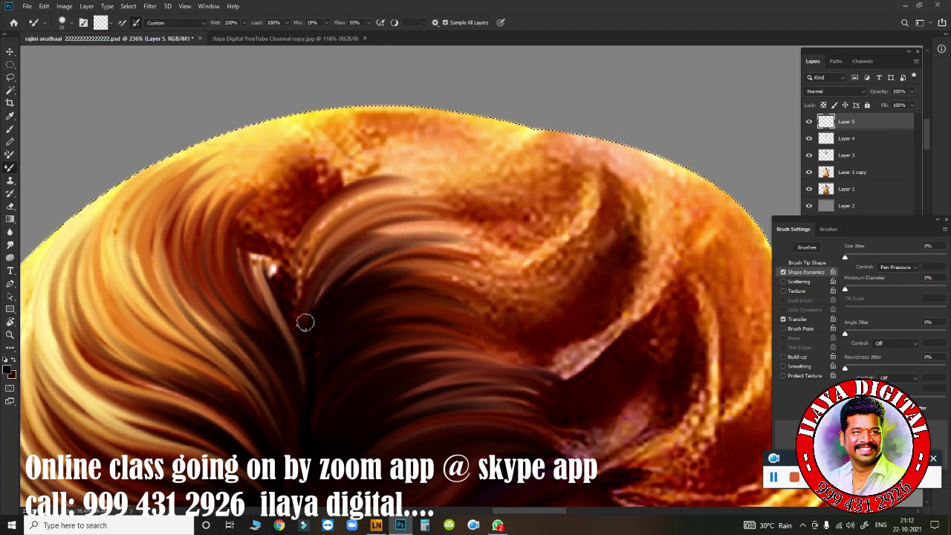
drag(349, 219, 338, 255)
drag(327, 195, 251, 231)
mouse_move(294, 192)
mouse_down()
mouse_move(284, 285)
mouse_move(250, 191)
mouse_up()
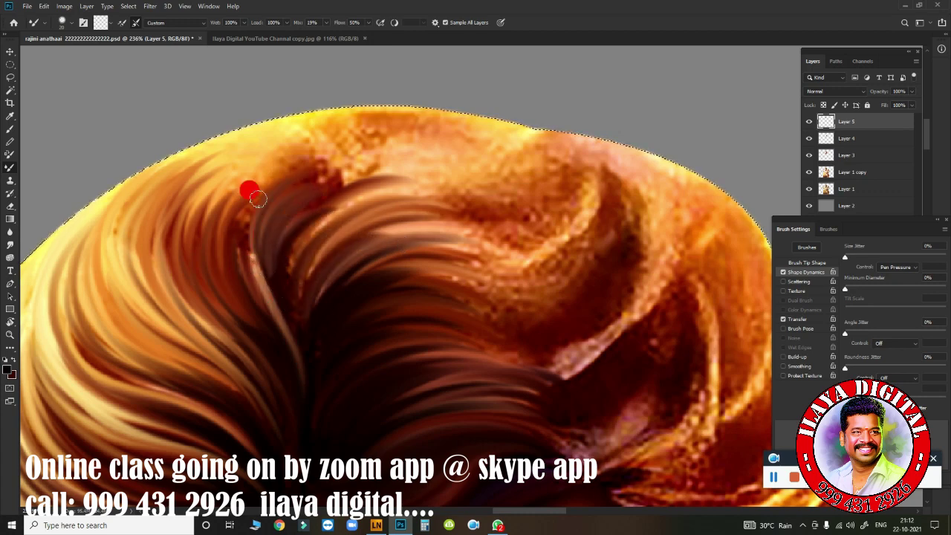
drag(334, 161, 242, 245)
drag(350, 140, 245, 194)
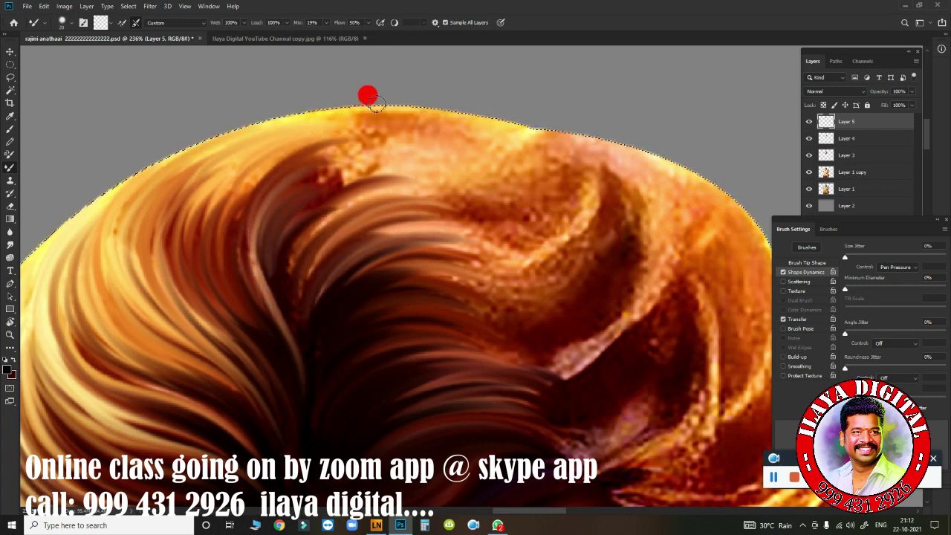
drag(377, 104, 213, 242)
drag(372, 123, 192, 237)
mouse_move(252, 145)
mouse_down()
mouse_move(201, 183)
mouse_move(194, 227)
mouse_up()
mouse_move(331, 121)
mouse_down()
mouse_move(223, 193)
mouse_move(250, 318)
mouse_move(289, 350)
mouse_up()
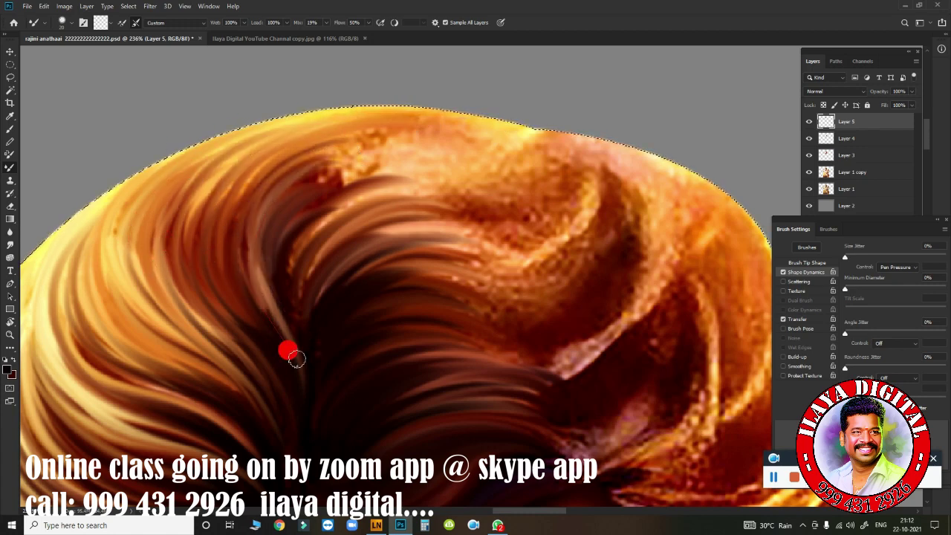
drag(329, 384, 324, 401)
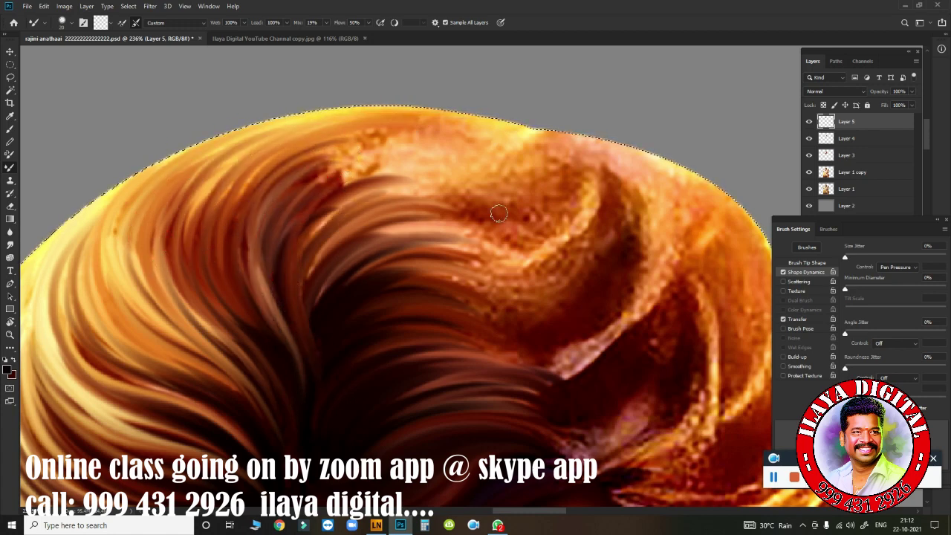
Paint strands in the lower-left hair and smooth the right-side strands.
mouse_move(499, 213)
mouse_down()
mouse_move(424, 238)
mouse_move(289, 204)
mouse_move(273, 213)
mouse_up()
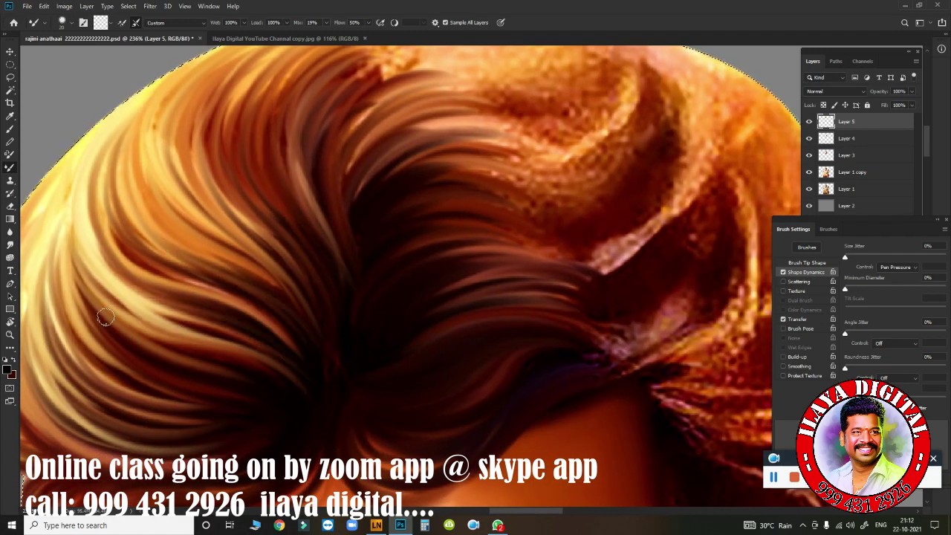
drag(102, 317, 243, 438)
mouse_move(613, 347)
mouse_down()
mouse_move(621, 355)
mouse_move(484, 413)
mouse_up()
drag(602, 367, 520, 403)
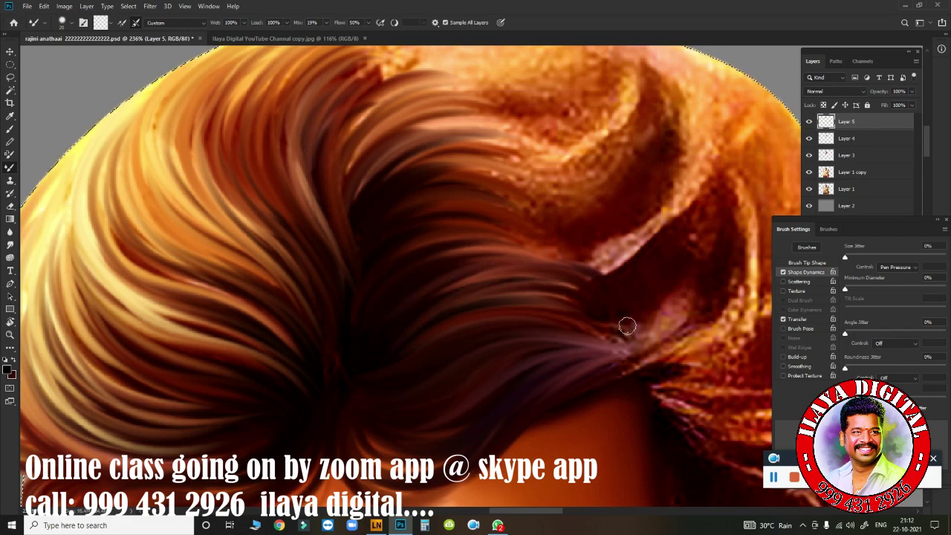
drag(628, 323, 485, 301)
Brush light orange strands down the right curl and into the inner curl.
drag(515, 254, 509, 387)
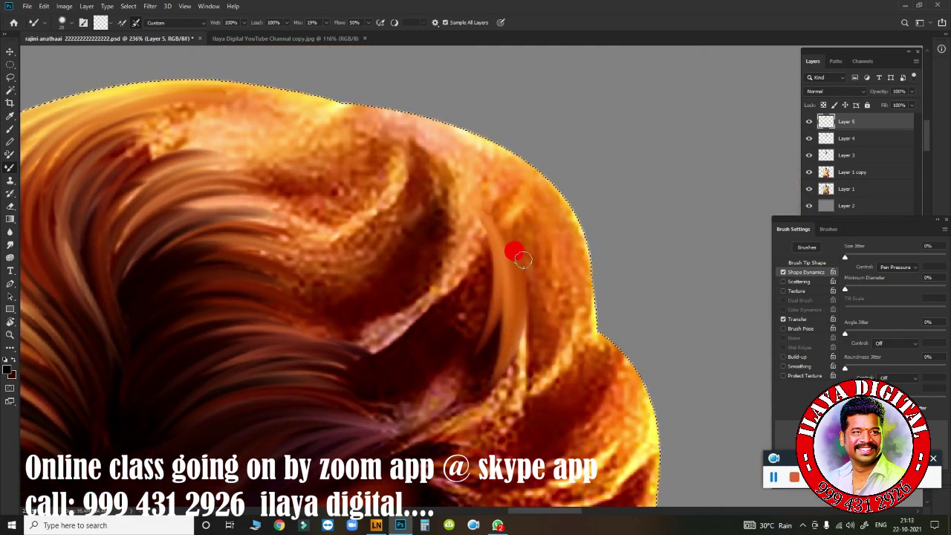
drag(557, 311, 569, 416)
drag(416, 304, 407, 149)
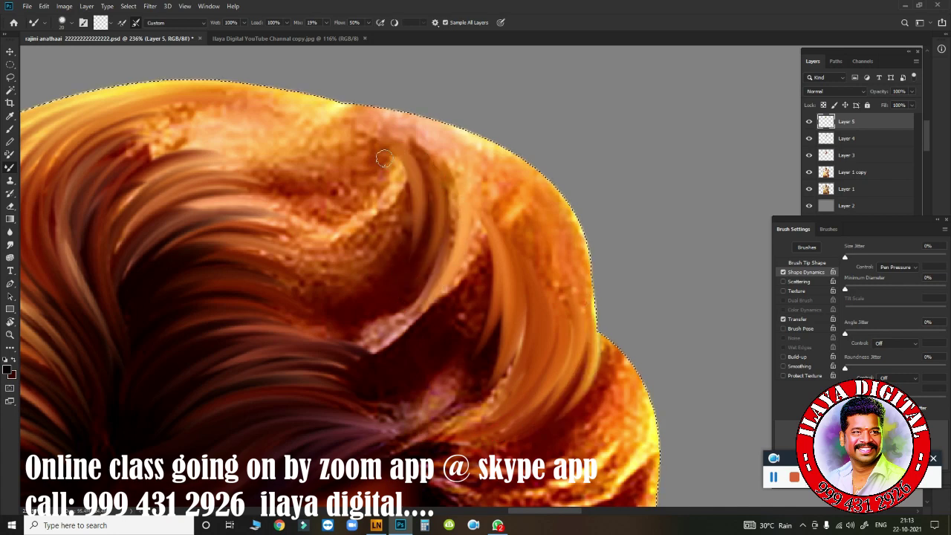
drag(375, 261, 382, 180)
drag(387, 237, 349, 104)
drag(416, 253, 423, 148)
drag(461, 215, 450, 265)
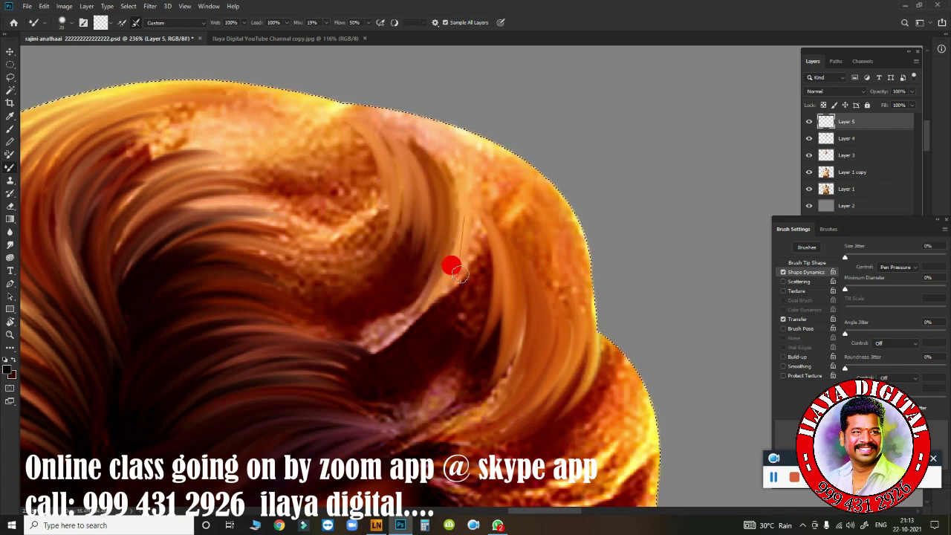
mouse_move(474, 187)
mouse_down()
mouse_move(446, 284)
mouse_move(376, 314)
mouse_up()
mouse_move(424, 338)
mouse_down()
mouse_move(485, 254)
mouse_move(468, 327)
mouse_up()
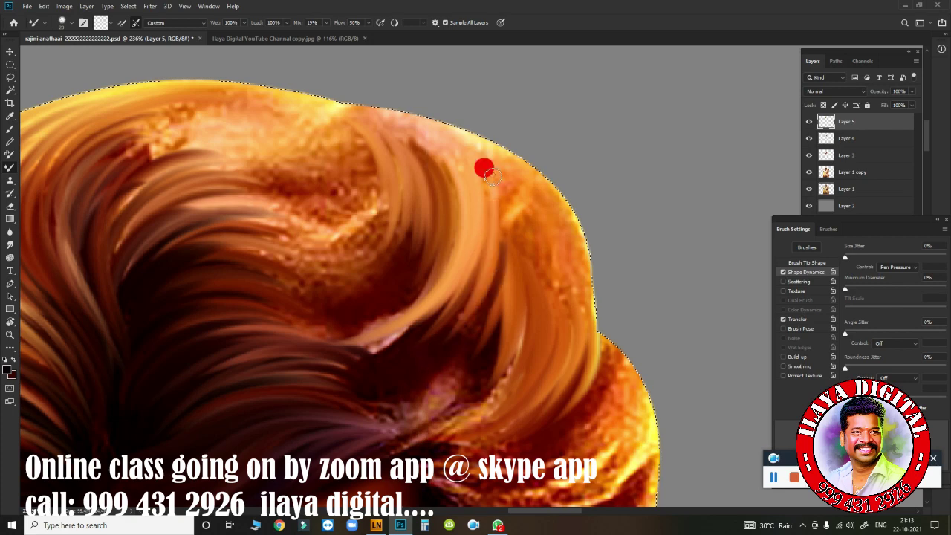
Add light strands along the curl's right side and upper-right outer edge.
drag(484, 166, 486, 331)
drag(497, 201, 512, 375)
mouse_move(509, 183)
mouse_down()
mouse_move(463, 170)
mouse_move(420, 223)
mouse_up()
mouse_move(446, 156)
mouse_down()
mouse_move(474, 144)
mouse_move(520, 253)
mouse_up()
drag(505, 171, 572, 291)
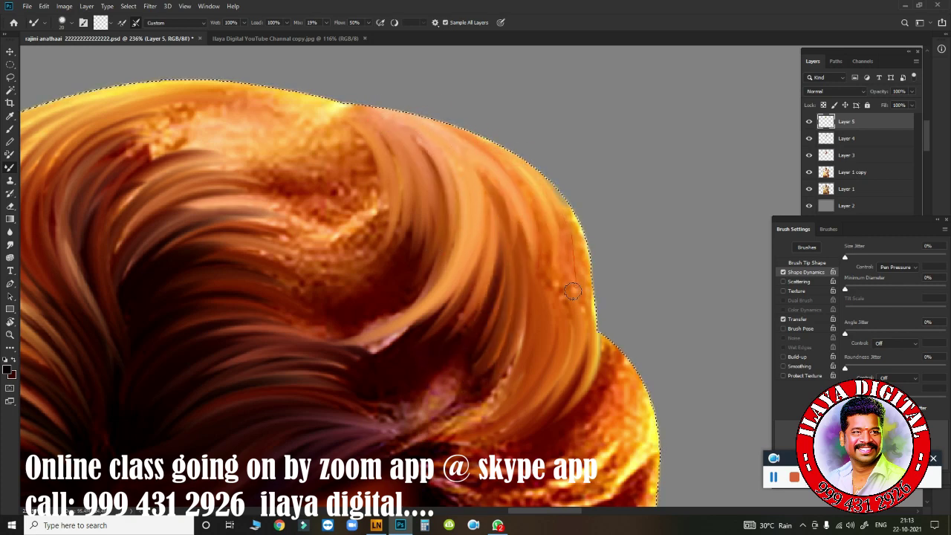
drag(523, 157, 522, 386)
mouse_move(531, 205)
mouse_down()
mouse_move(539, 290)
mouse_move(518, 252)
mouse_up()
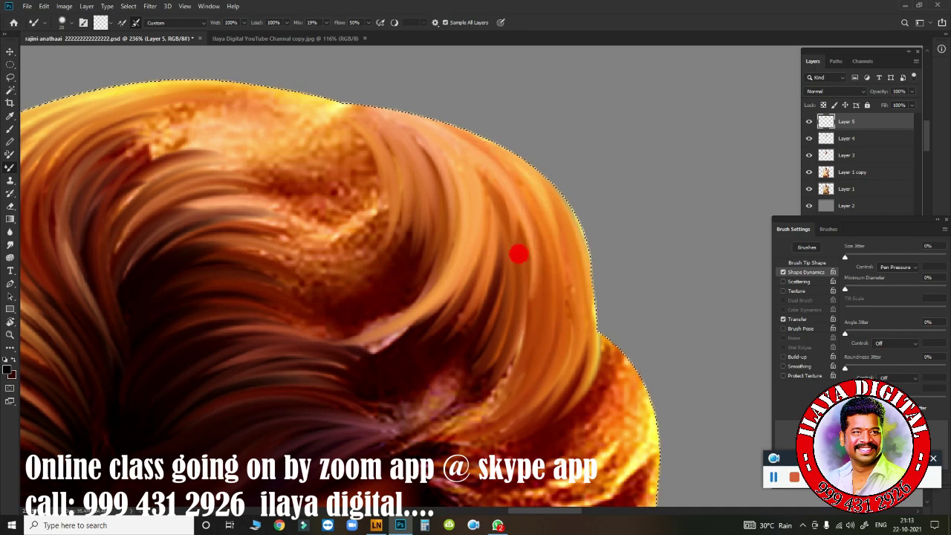
drag(483, 160, 533, 245)
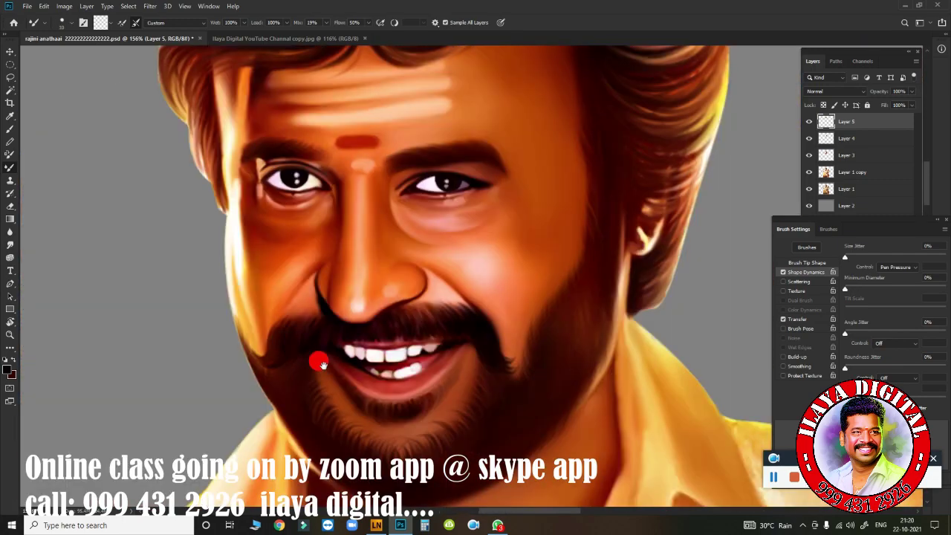
Paint darker strands along the hair edge between the ear and jaw.
scroll(643, 293, up, 3)
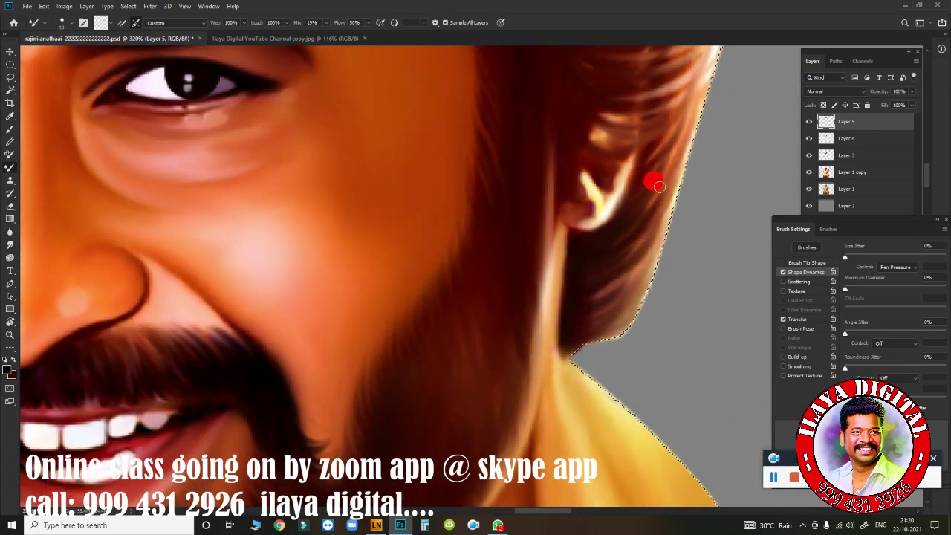
drag(651, 180, 600, 254)
mouse_move(586, 331)
mouse_down()
mouse_move(642, 272)
mouse_move(673, 160)
mouse_up()
mouse_move(632, 115)
mouse_down()
mouse_move(616, 124)
mouse_move(591, 106)
mouse_move(596, 141)
mouse_up()
Zoom out to review the whole figure and save the painting with Ctrl+S.
scroll(580, 145, down, 2)
scroll(541, 153, up, 2)
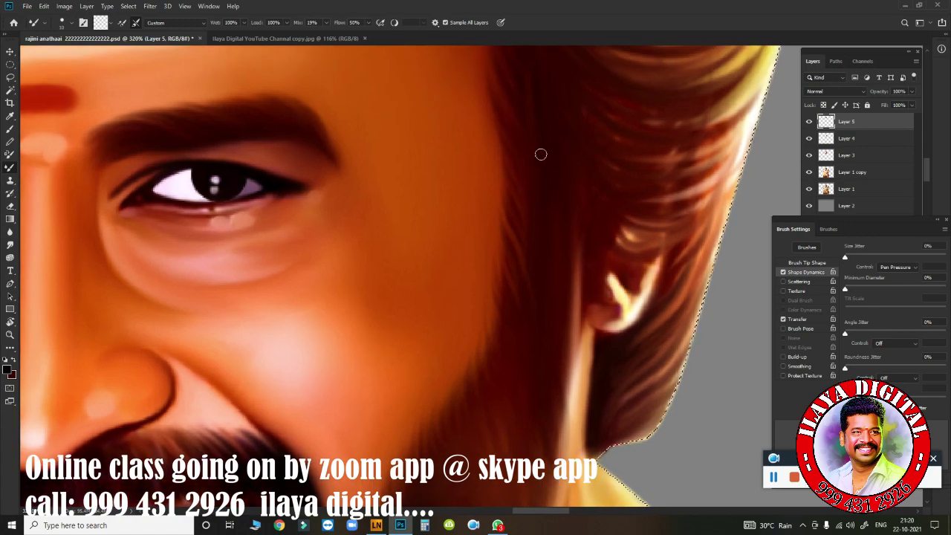
scroll(513, 318, up, 3)
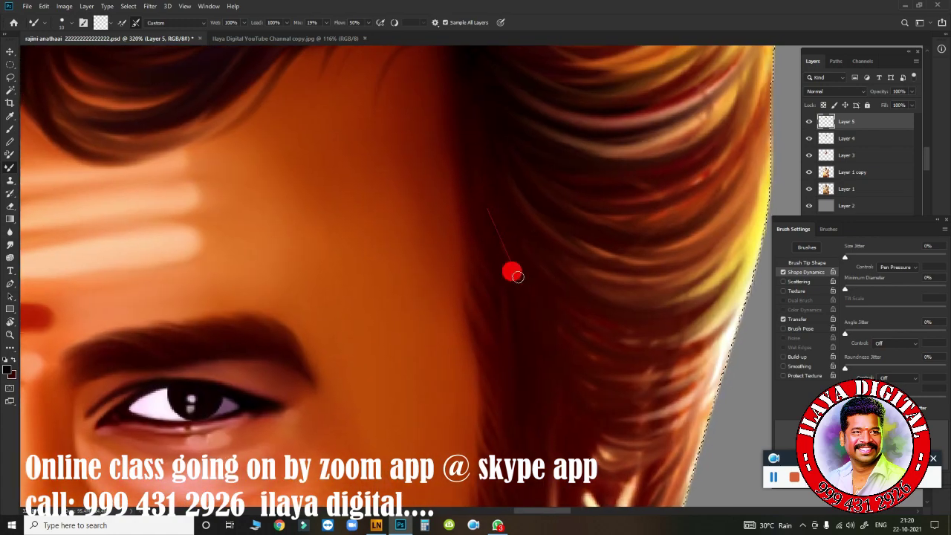
scroll(595, 240, down, 3)
scroll(442, 174, up, 2)
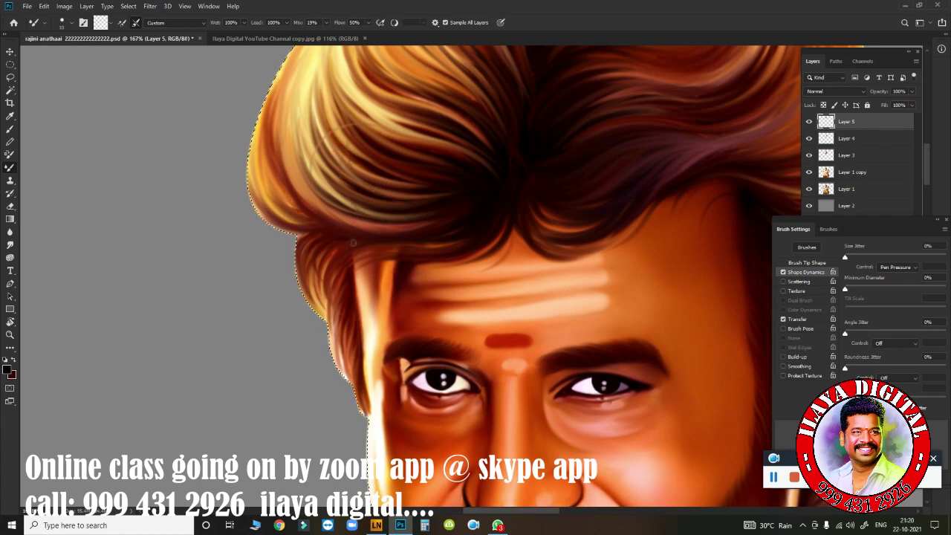
scroll(380, 160, up, 2)
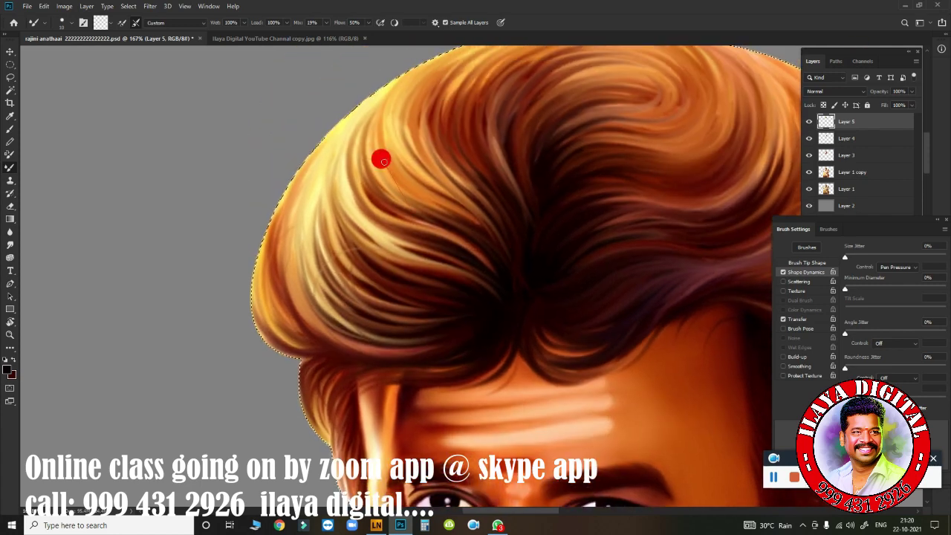
scroll(593, 168, down, 2)
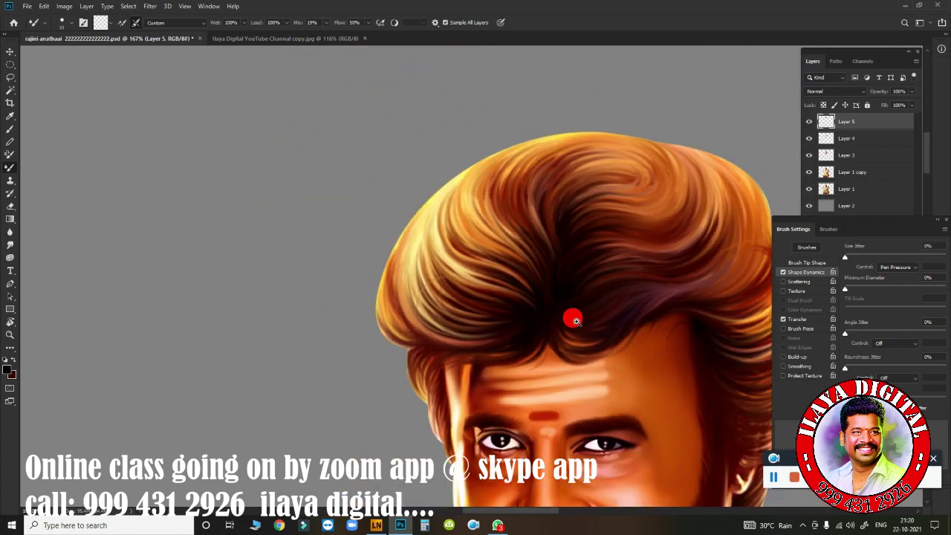
scroll(594, 169, down, 2)
scroll(594, 168, down, 1)
key(ctrl+s)
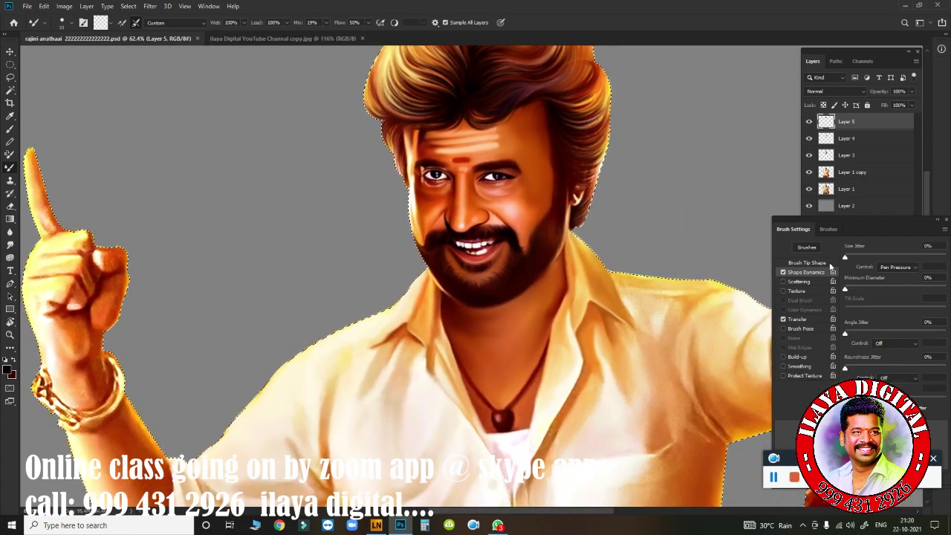
Merge Layer 1 copy through Layer 5 into one layer and toggle it to compare.
drag(884, 220, 885, 285)
click(873, 171)
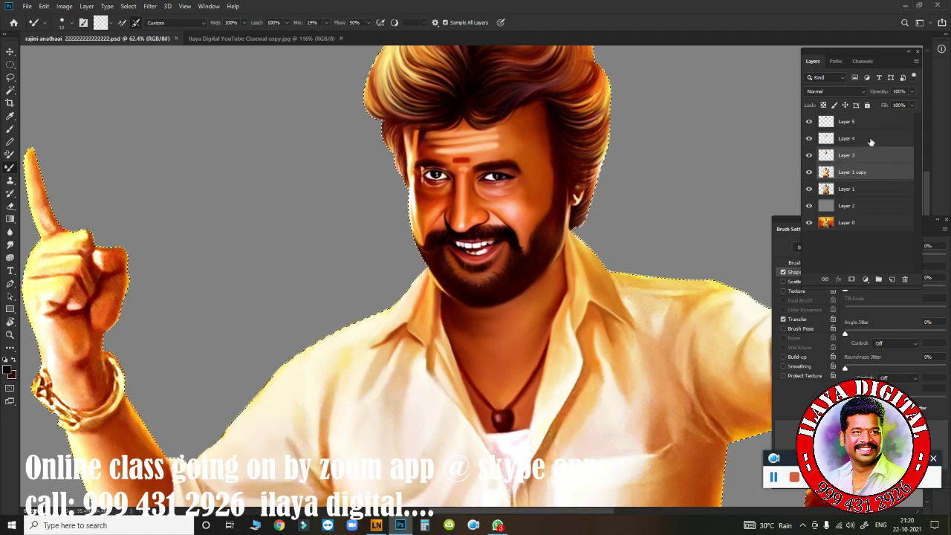
shift+click(869, 121)
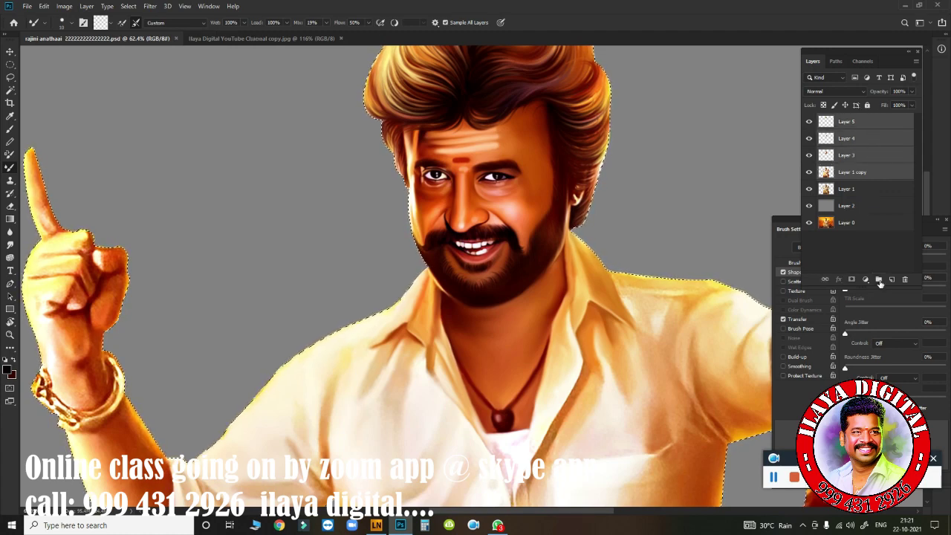
key(ctrl+e)
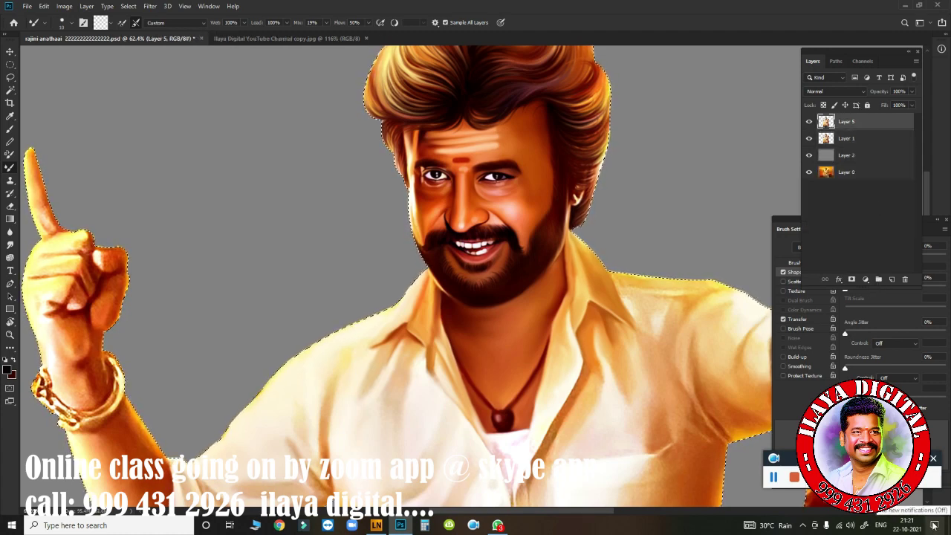
click(809, 124)
click(809, 123)
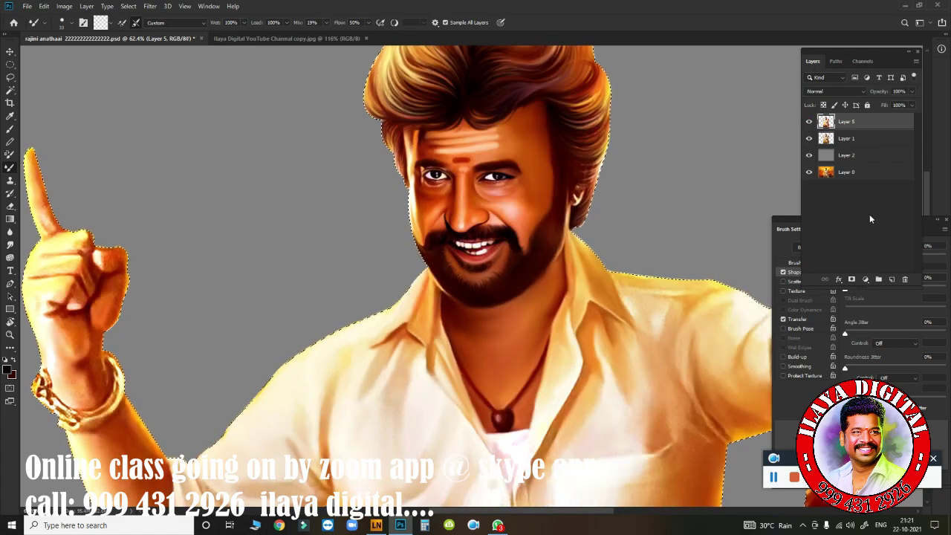
Add an empty Layer 6 and switch to the Smudge tool with its brush tip settings.
key(ctrl+shift+n)
key(Return)
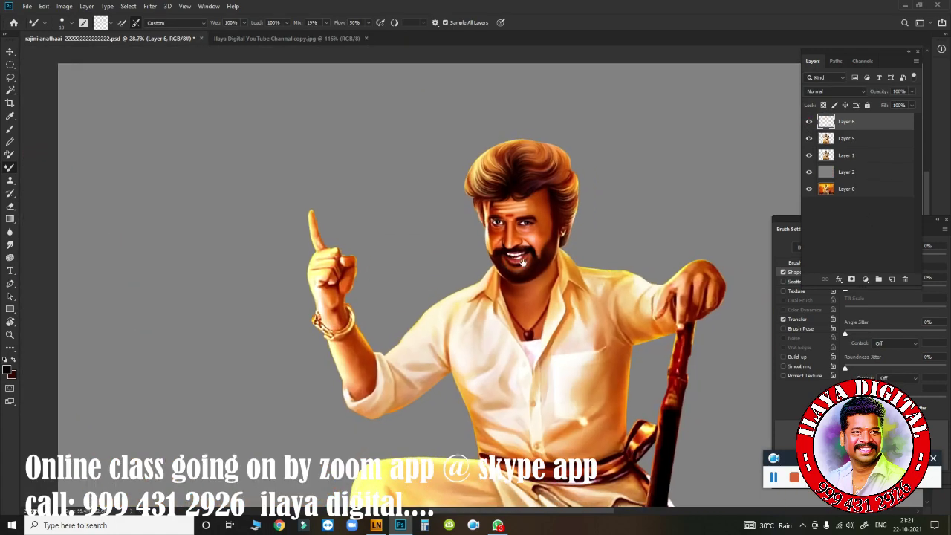
key(r)
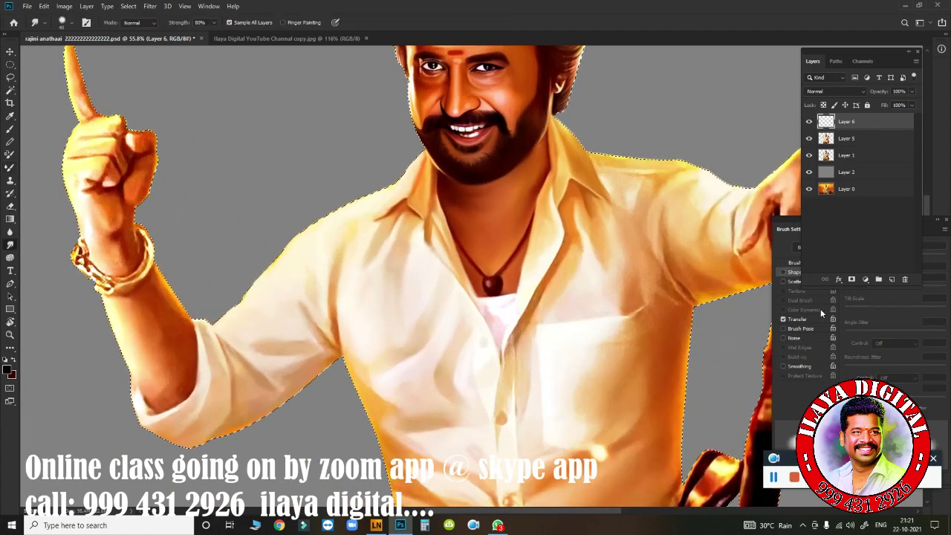
click(810, 262)
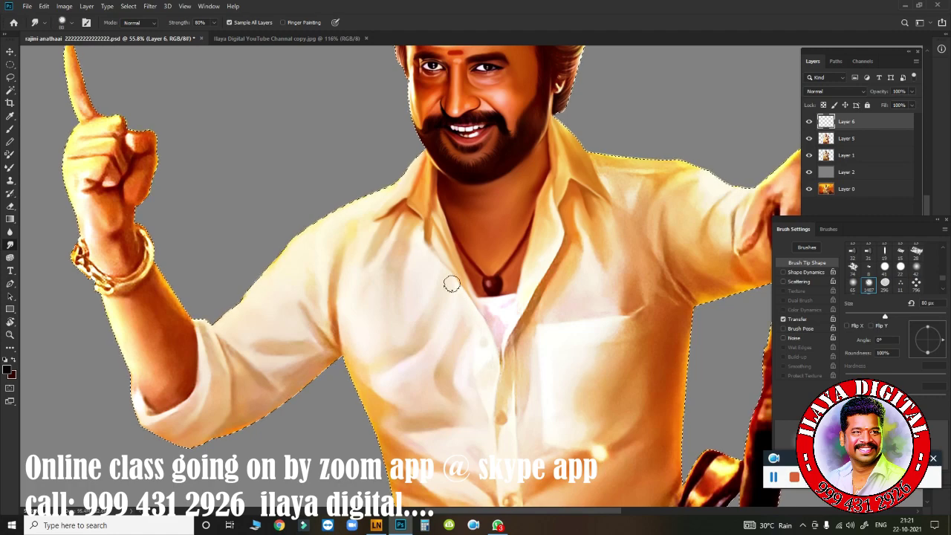
scroll(416, 275, up, 2)
scroll(388, 277, up, 2)
drag(390, 279, 527, 149)
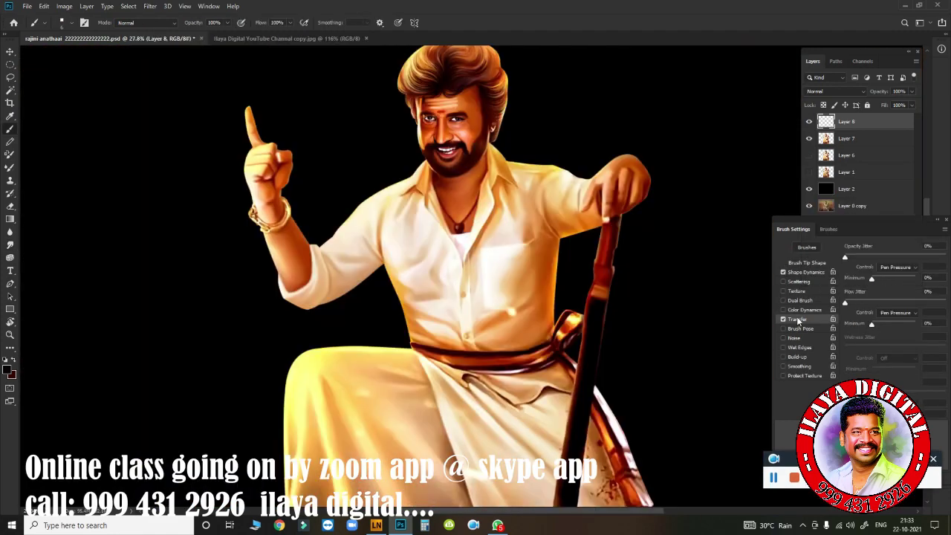
Hide the Brush Settings panel, zoom to the face, and set the foreground colour to pale pink.
click(817, 263)
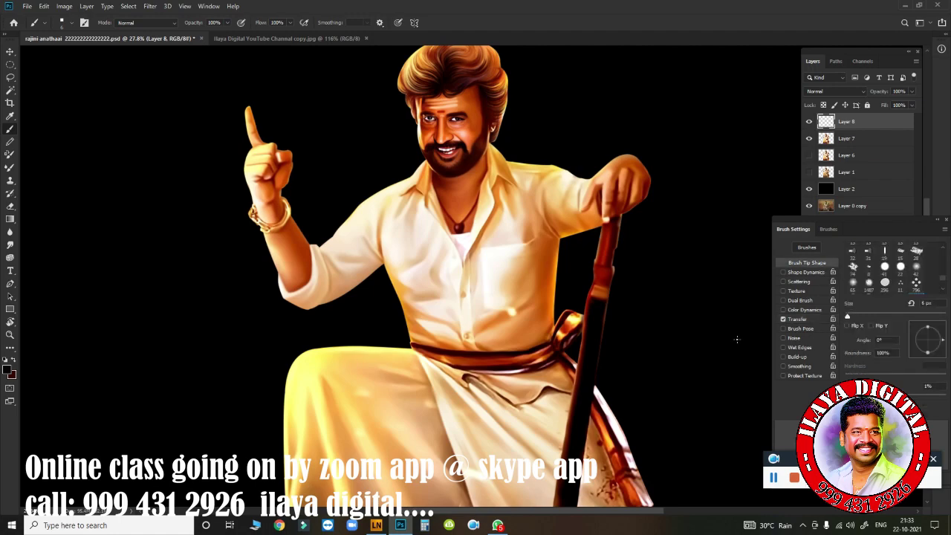
key(F5)
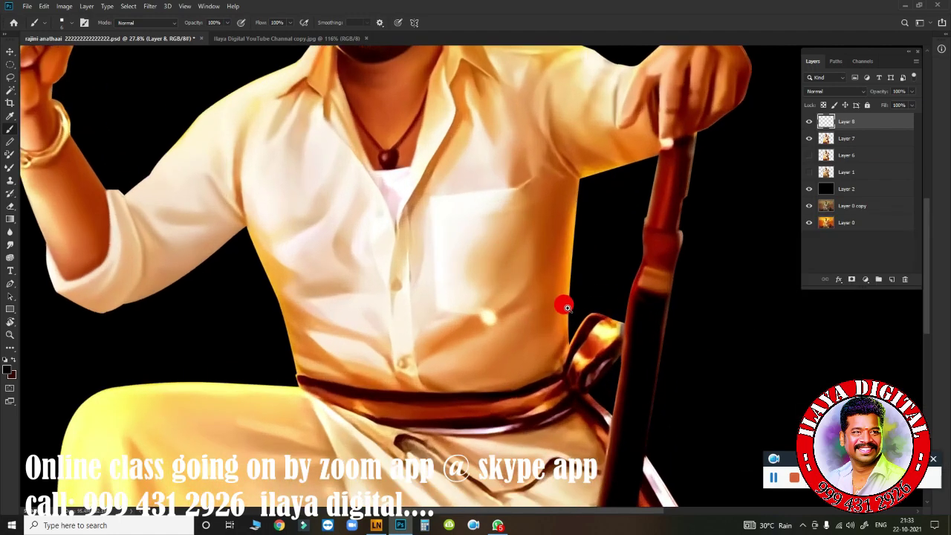
drag(530, 295, 577, 314)
drag(484, 216, 713, 357)
scroll(713, 357, up, 5)
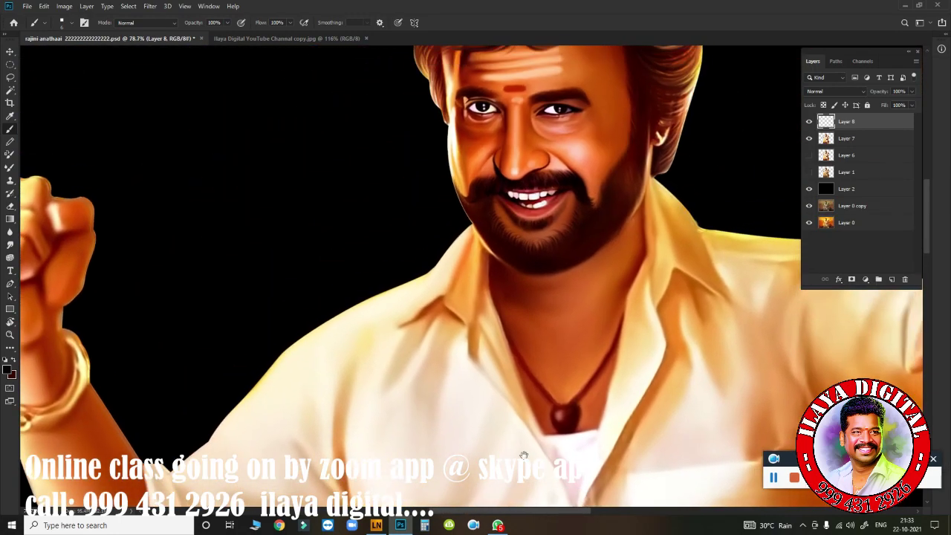
scroll(644, 329, up, 3)
scroll(522, 369, up, 1)
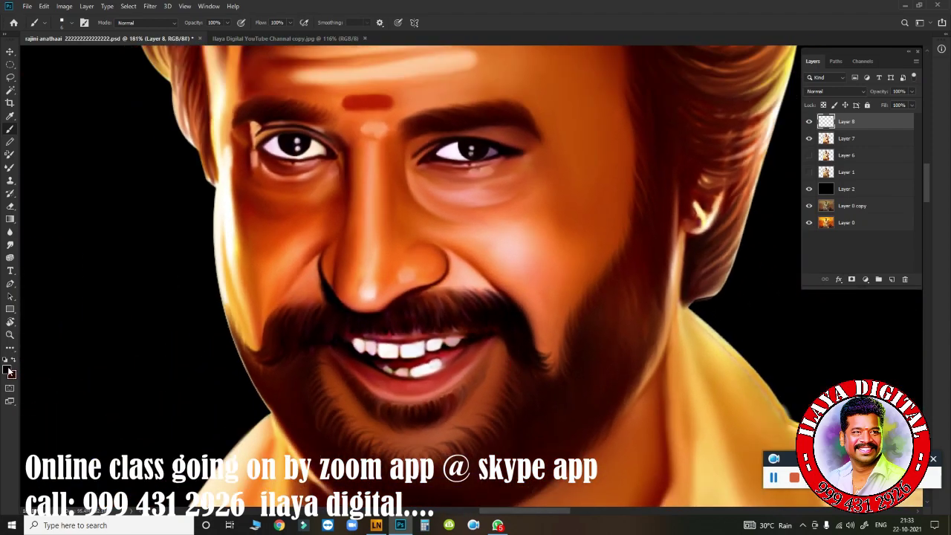
click(9, 369)
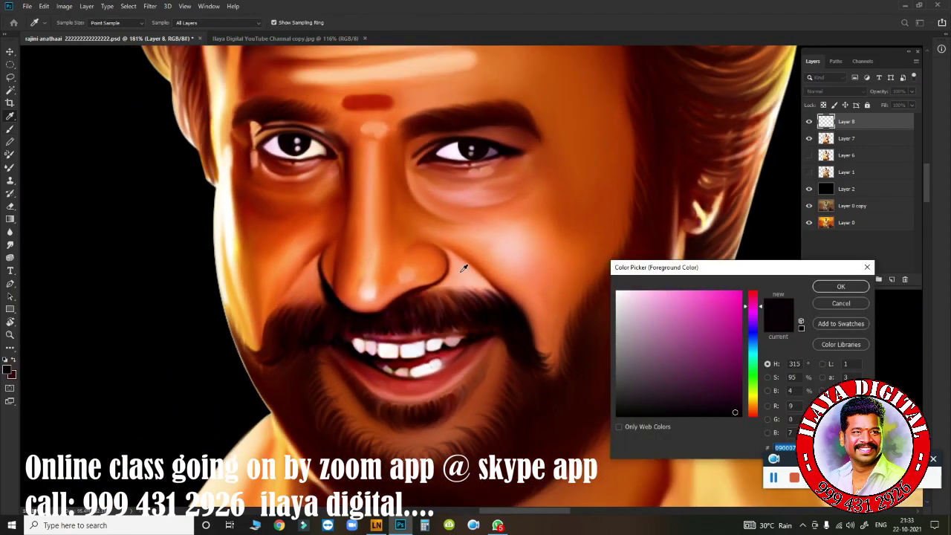
click(825, 287)
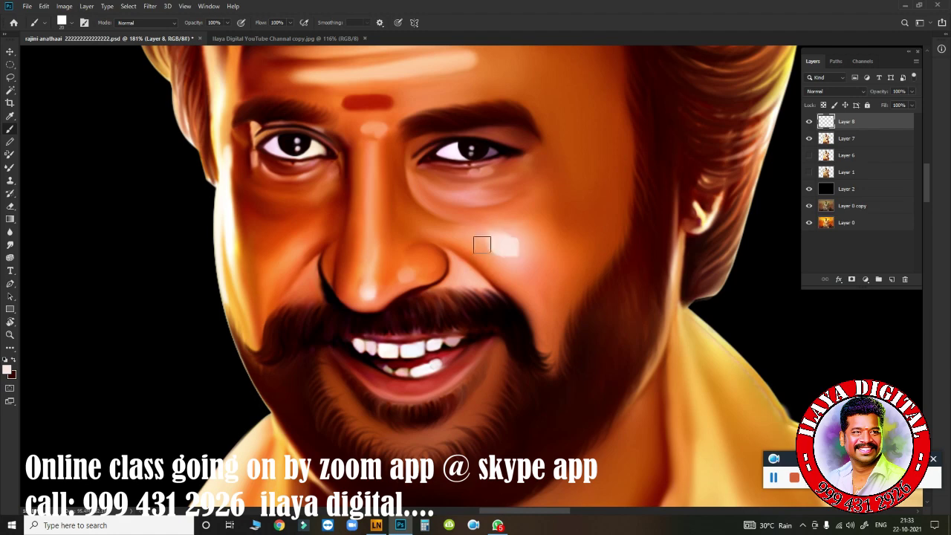
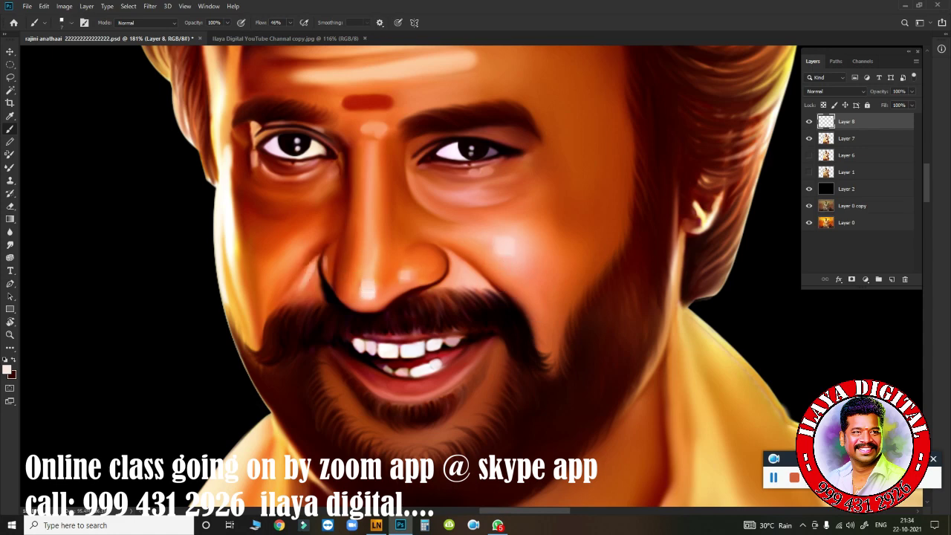
Paint a soft highlight on the cheek beside the nose and choose a light foreground colour.
scroll(320, 297, up, 5)
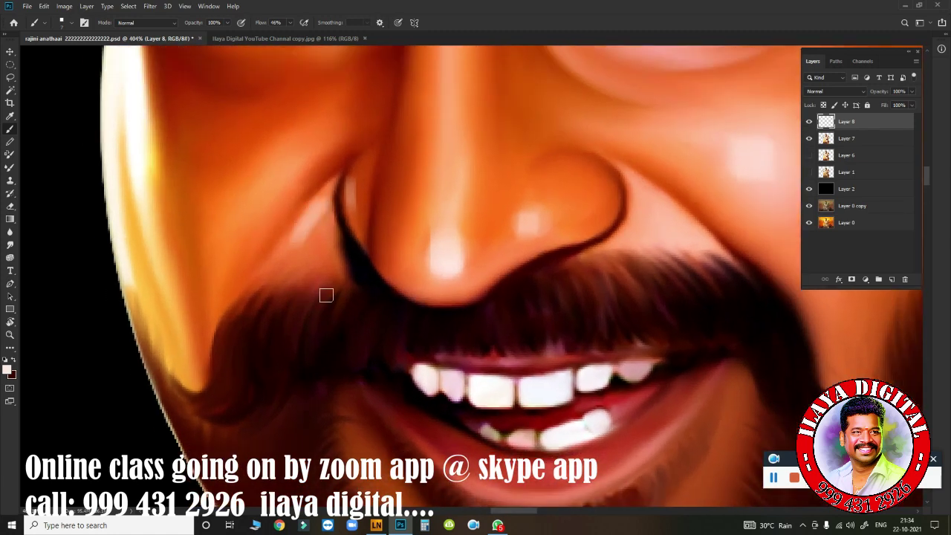
drag(317, 205, 308, 241)
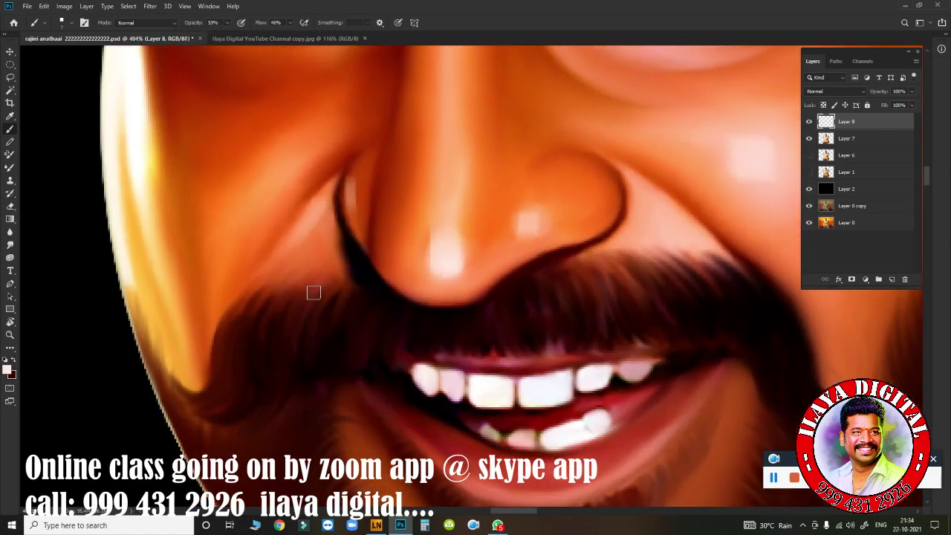
click(9, 370)
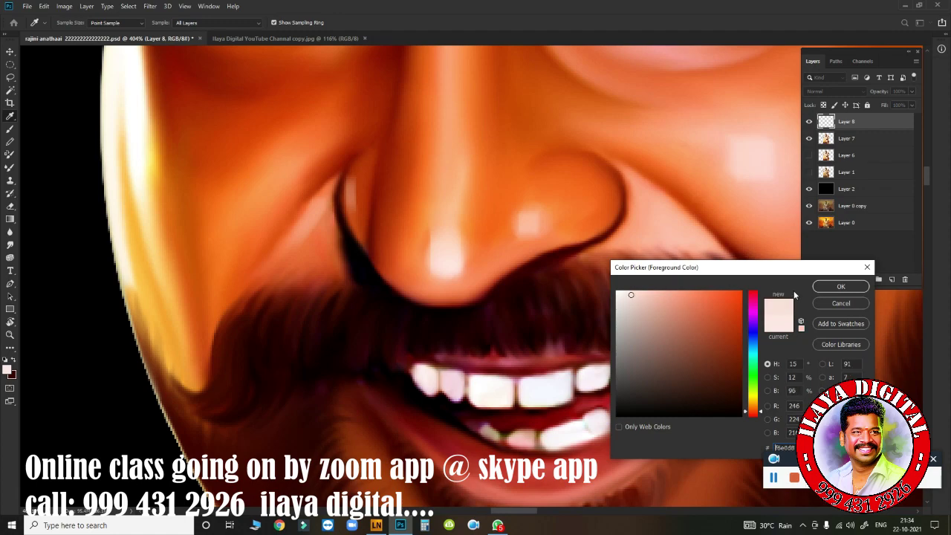
click(841, 286)
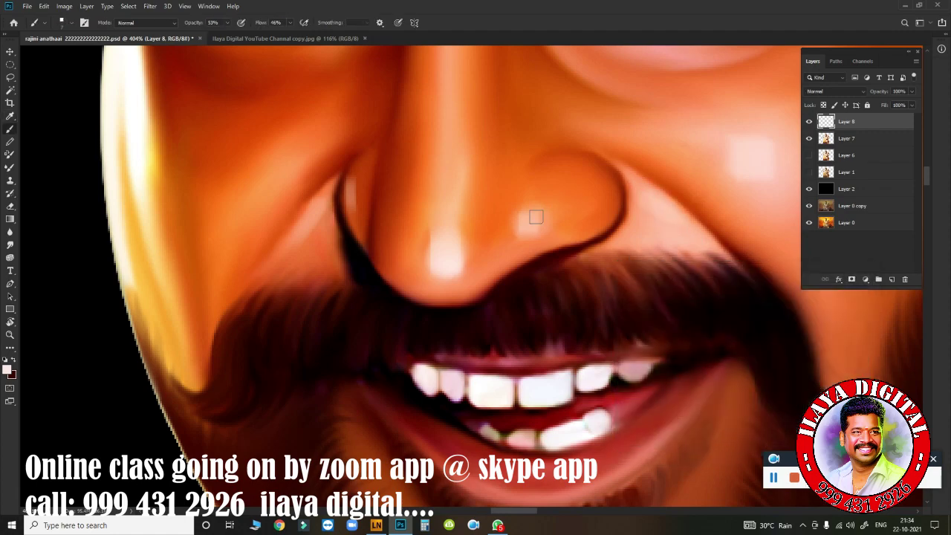
Pick a fresh light highlight colour and paint soft strokes along the lower lip.
drag(523, 332, 391, 121)
click(9, 370)
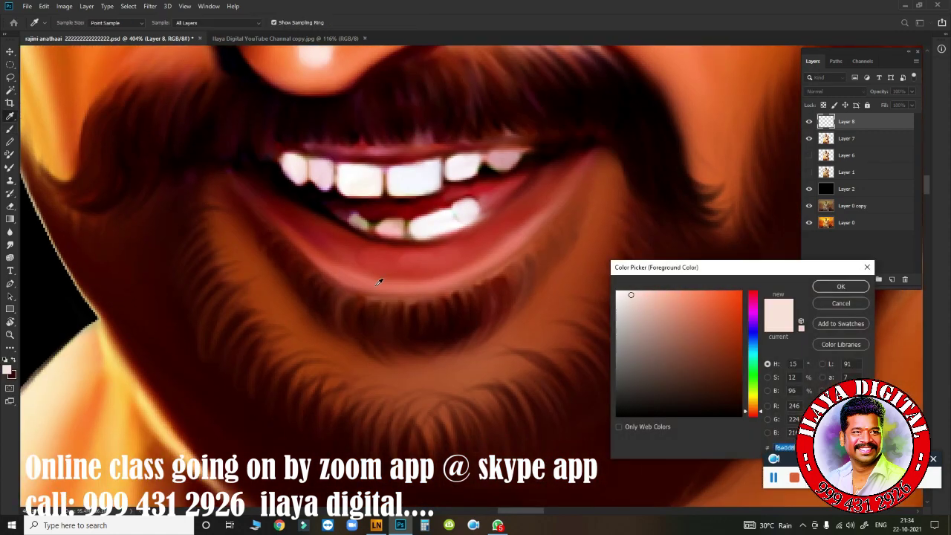
click(840, 286)
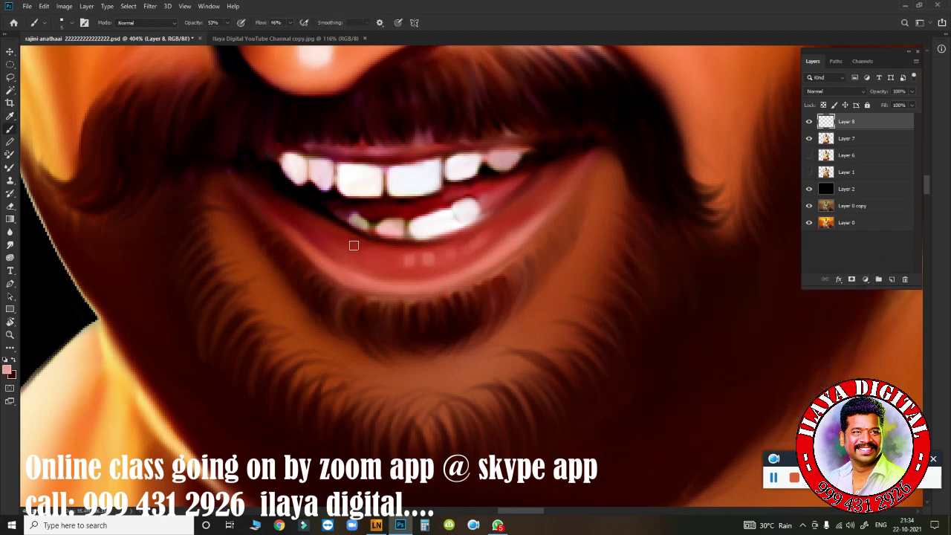
drag(422, 257, 393, 256)
mouse_move(495, 221)
mouse_down()
mouse_move(555, 298)
mouse_move(470, 339)
mouse_up()
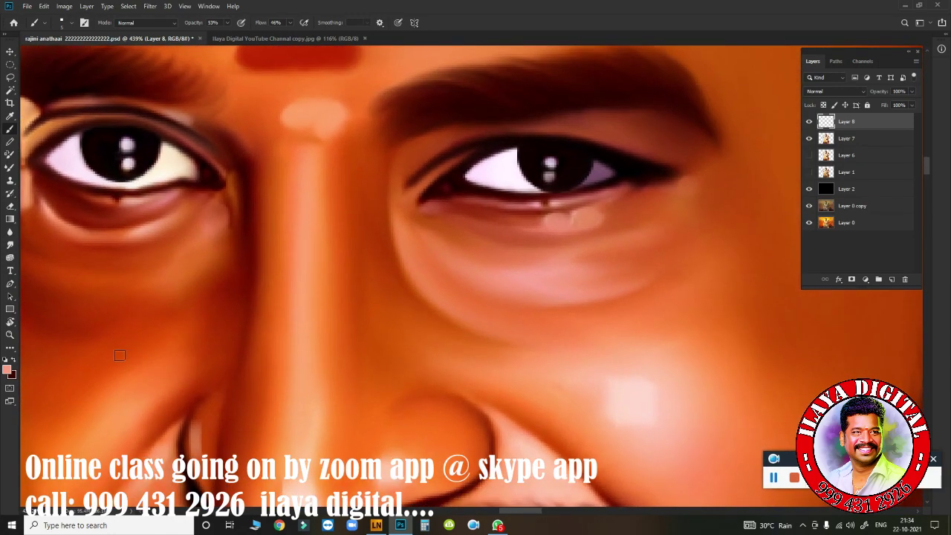
Sample a pink skin colour and dab soft highlights under the eyes and along the lower eyelids.
click(7, 369)
click(141, 223)
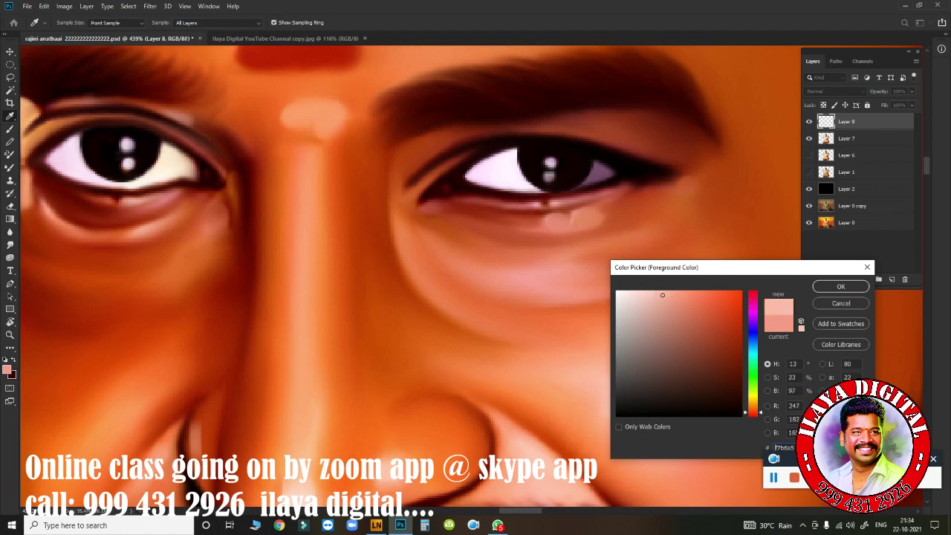
click(840, 286)
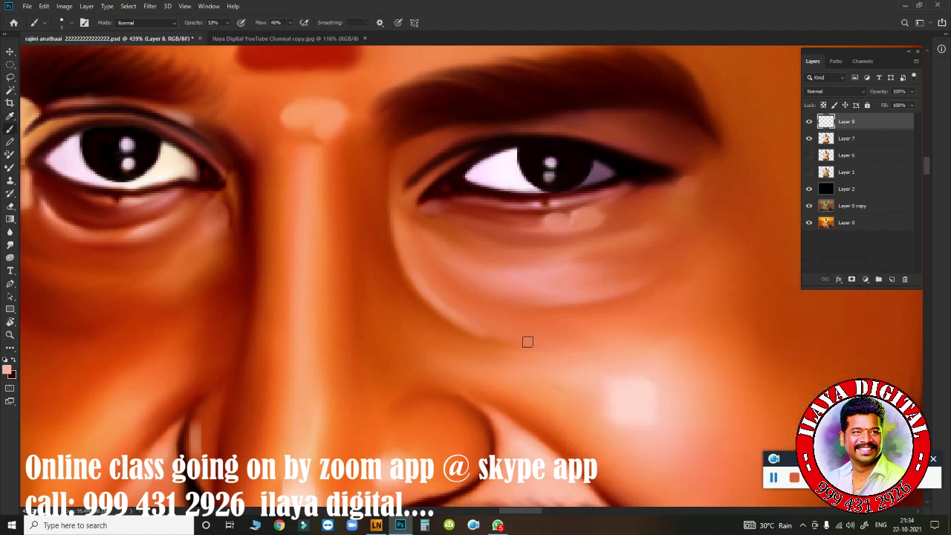
click(484, 278)
click(501, 201)
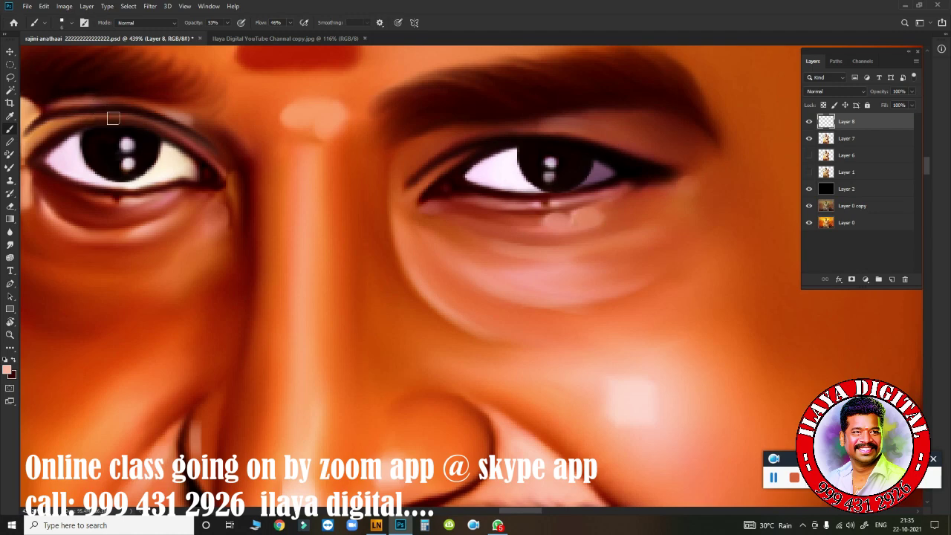
drag(100, 213, 32, 213)
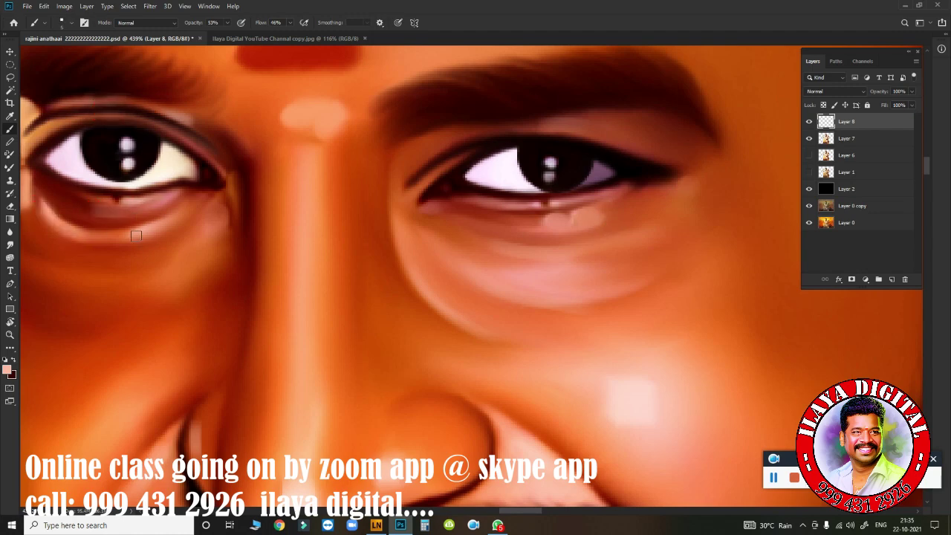
click(214, 214)
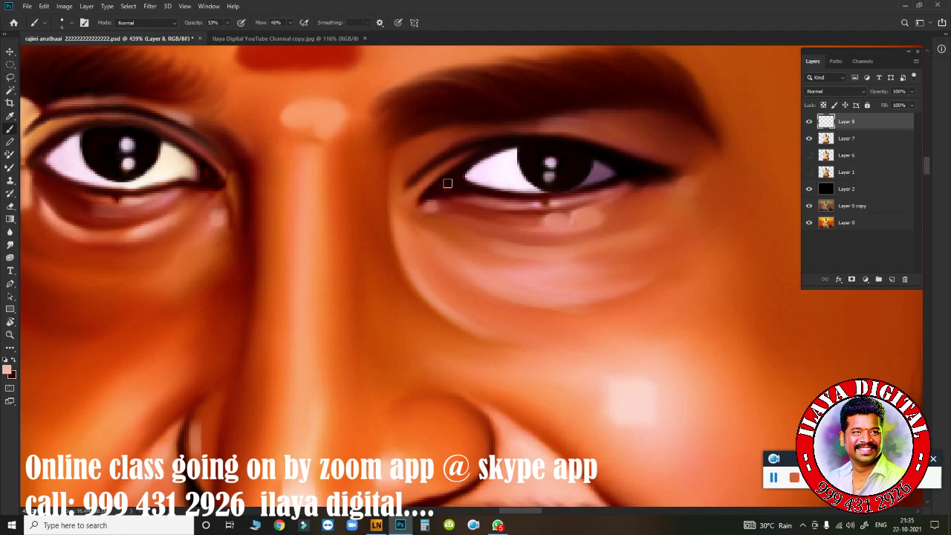
click(205, 176)
Paint faint pink highlights under the left eye, on the nose bridge and across the upper forehead stripe.
drag(372, 365, 625, 306)
drag(320, 215, 357, 222)
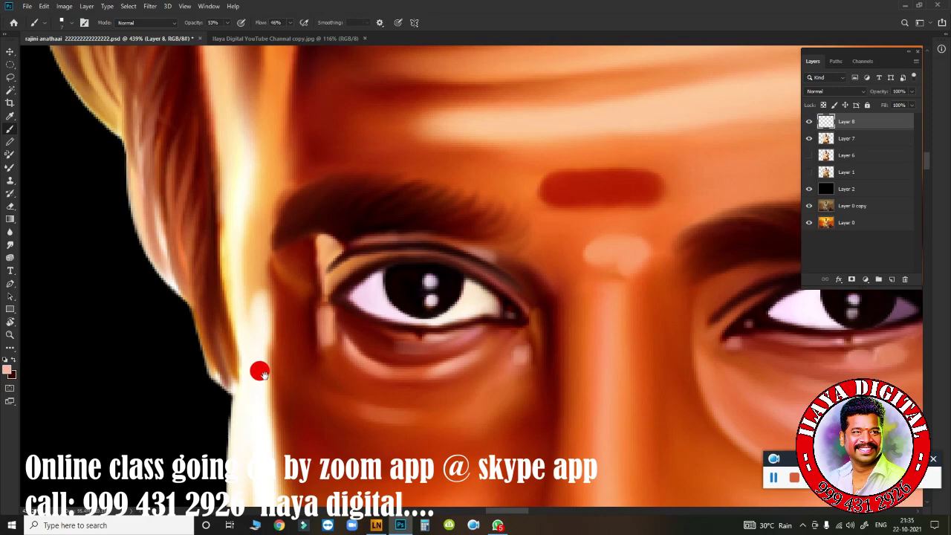
drag(229, 193, 365, 414)
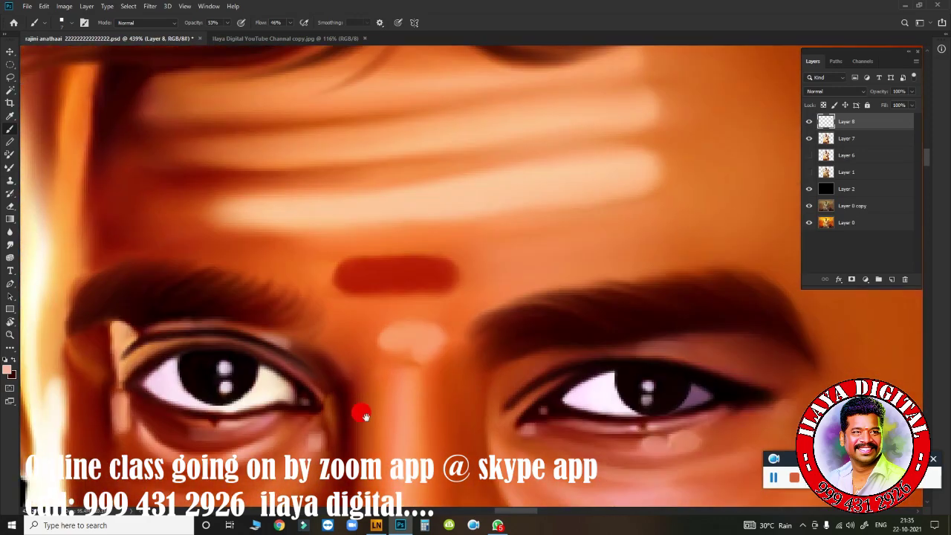
drag(404, 387, 399, 416)
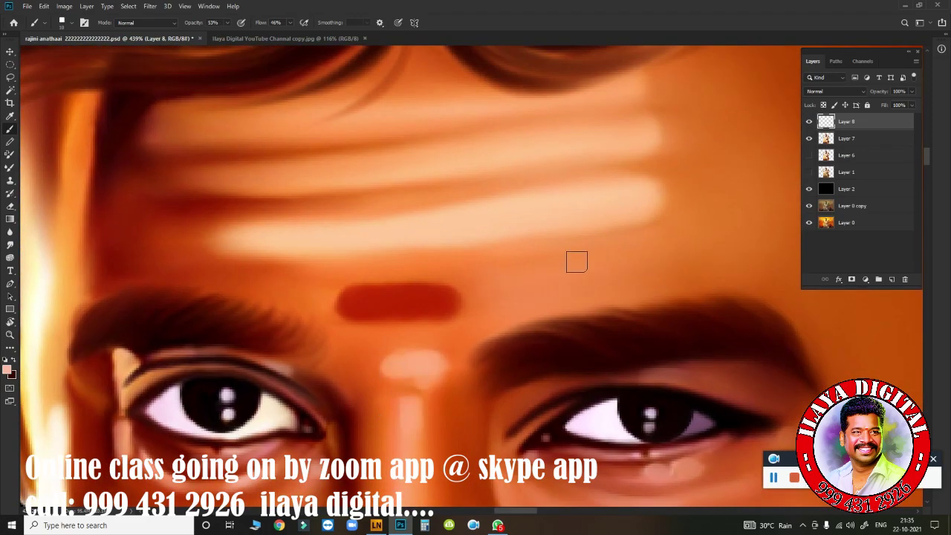
key(bracketright)
key(bracketright)
key(bracketright)
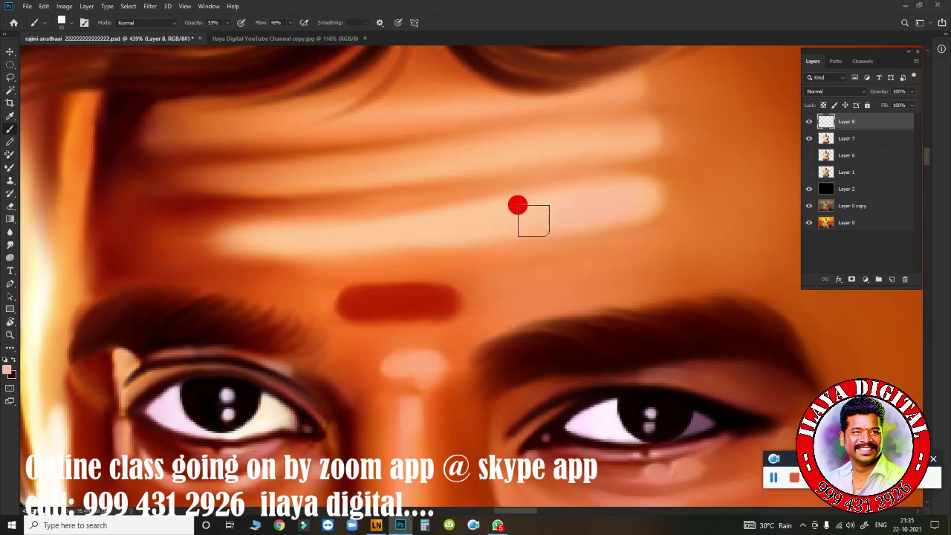
mouse_move(627, 104)
mouse_down()
mouse_move(298, 187)
mouse_move(327, 184)
mouse_up()
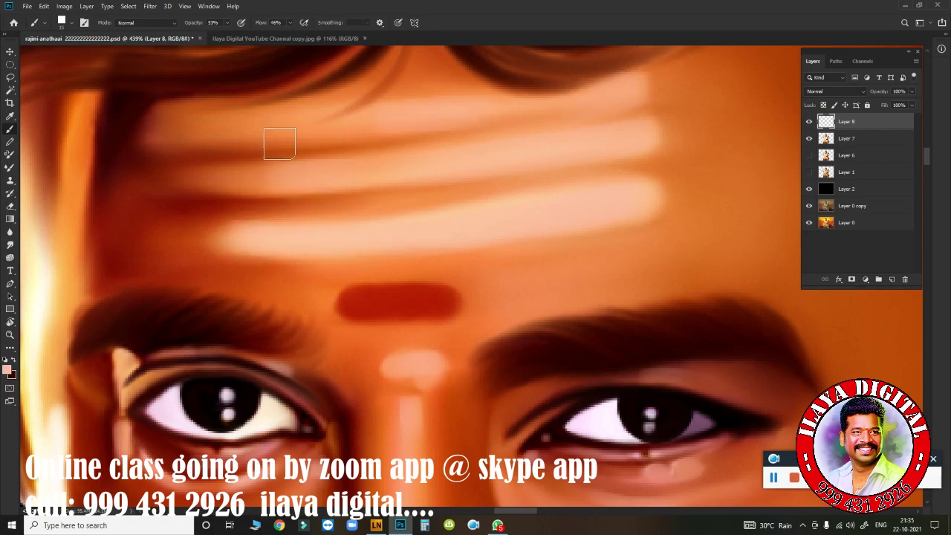
scroll(646, 307, down, 5)
drag(646, 306, 549, 202)
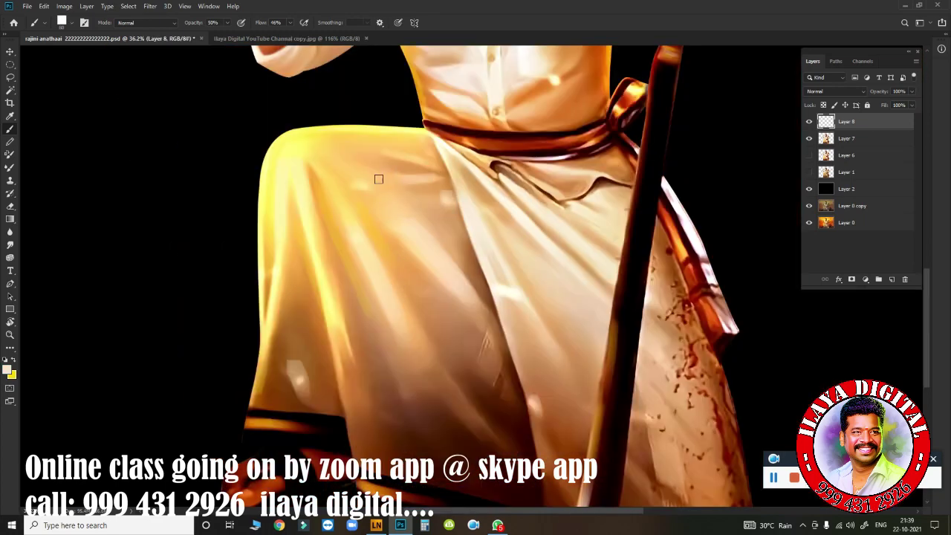
Paint faint light strokes along both edges of the staff against the white dhoti on Layer 8.
click(494, 216)
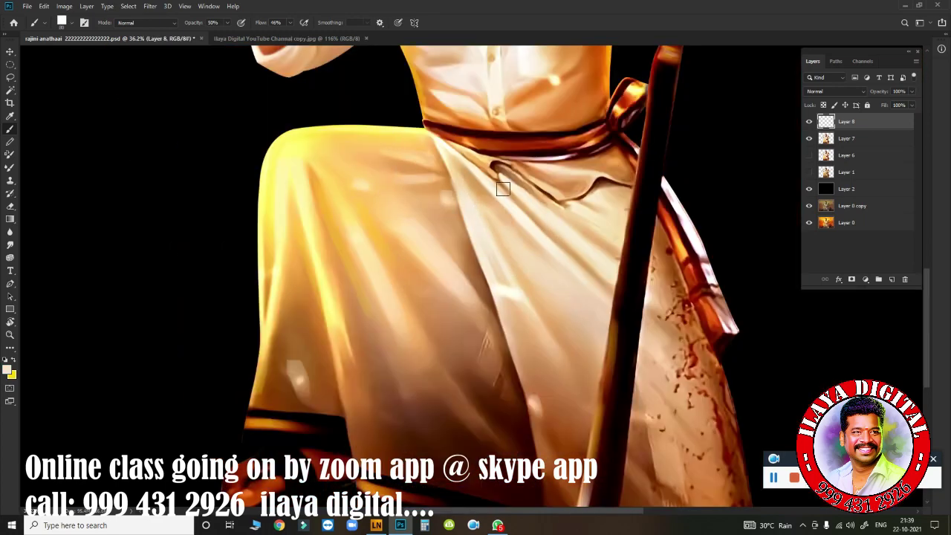
click(440, 88)
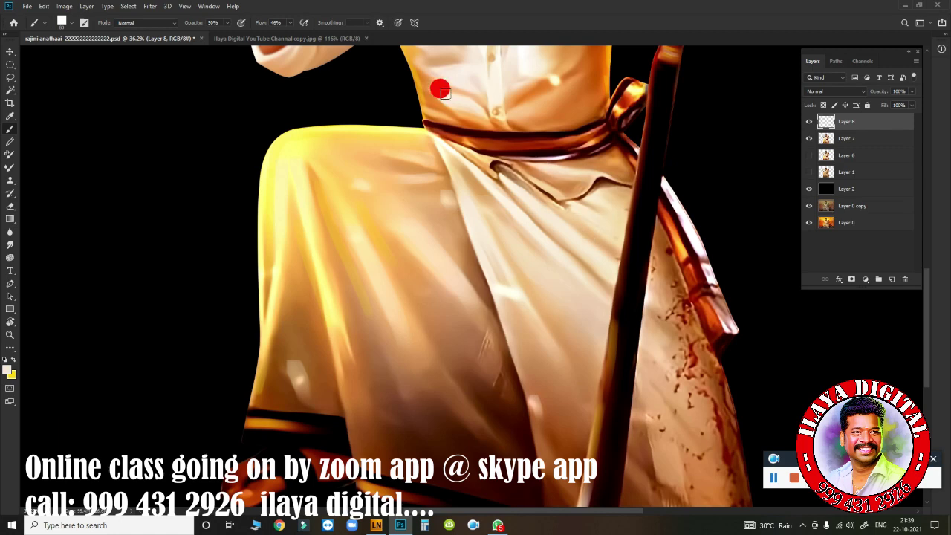
drag(723, 278, 730, 318)
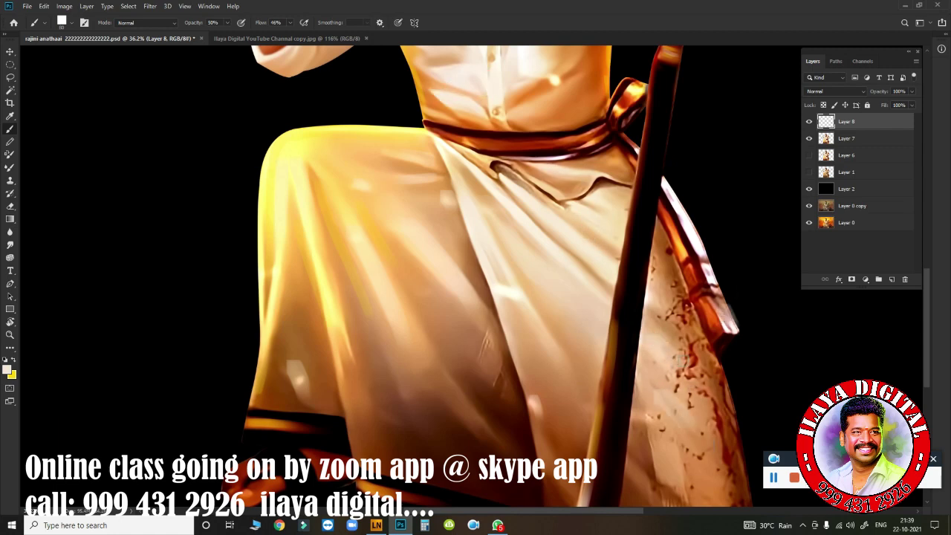
drag(629, 346, 629, 409)
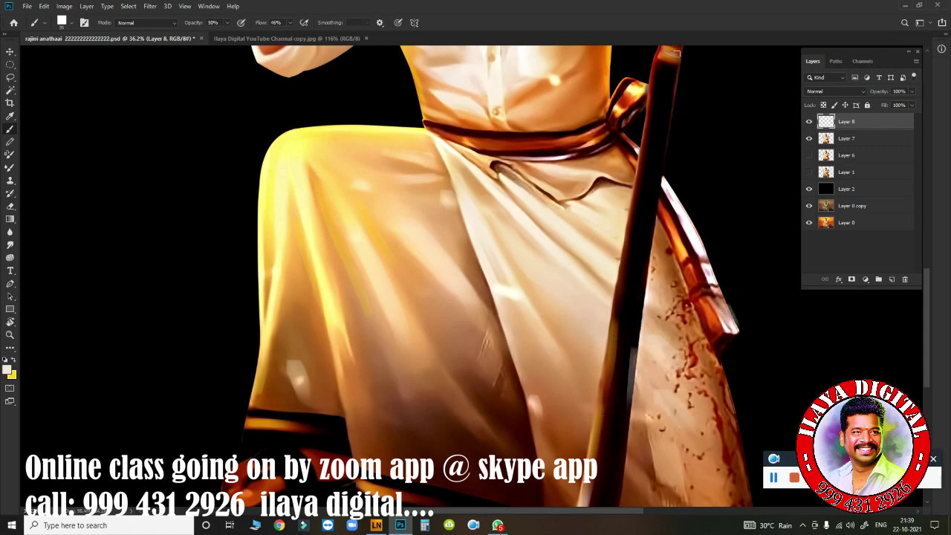
drag(561, 389, 511, 271)
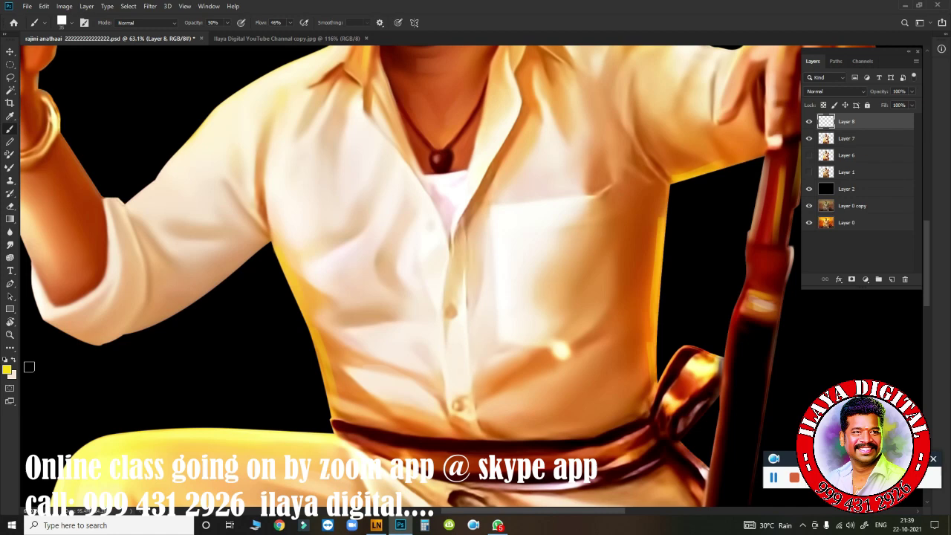
Choose a light cyan-green foreground colour in the Color Picker for the shirt.
click(6, 369)
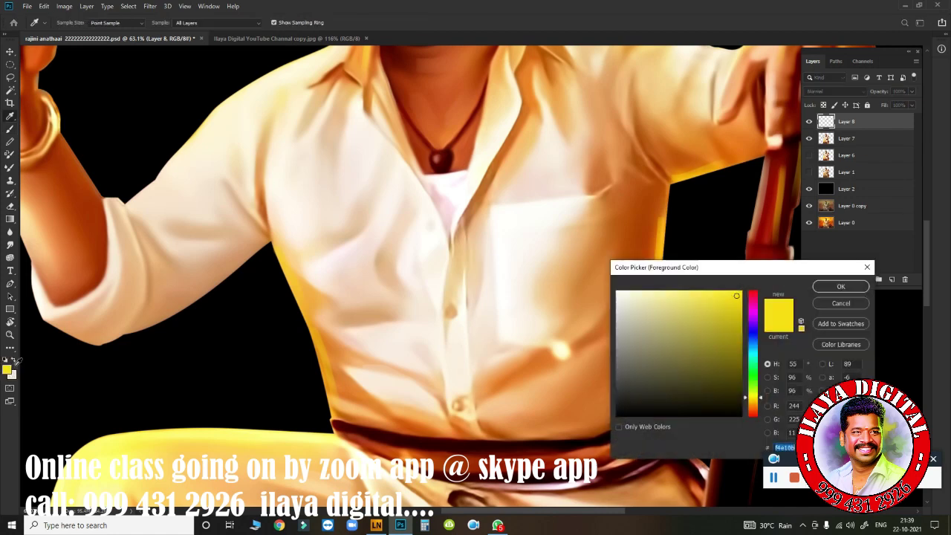
click(385, 253)
click(753, 356)
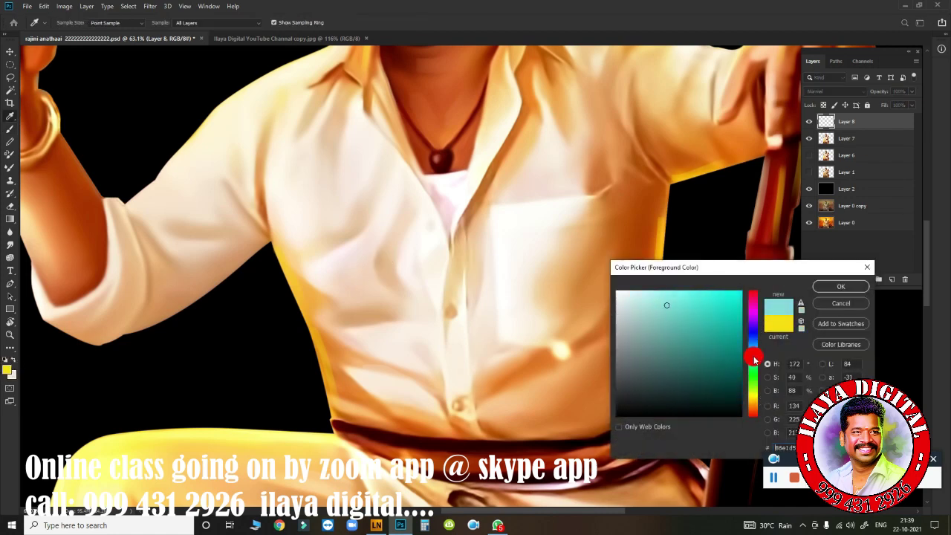
click(650, 295)
key(Return)
key(b)
Paint pale cyan-green strokes across the shirt's chest, lower front and right edge.
mouse_move(401, 216)
mouse_down()
mouse_move(380, 269)
mouse_move(364, 214)
mouse_up()
drag(380, 299, 339, 314)
drag(364, 395, 301, 251)
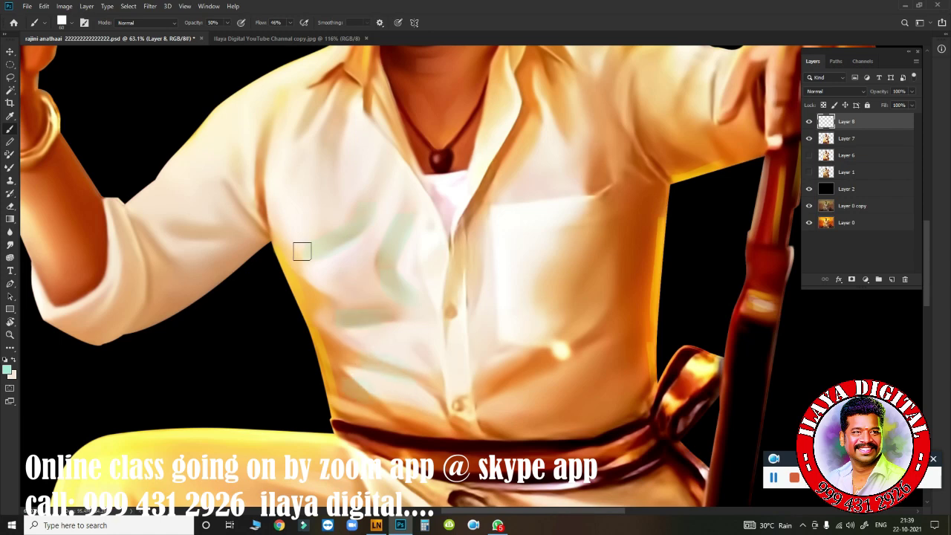
drag(485, 391, 550, 405)
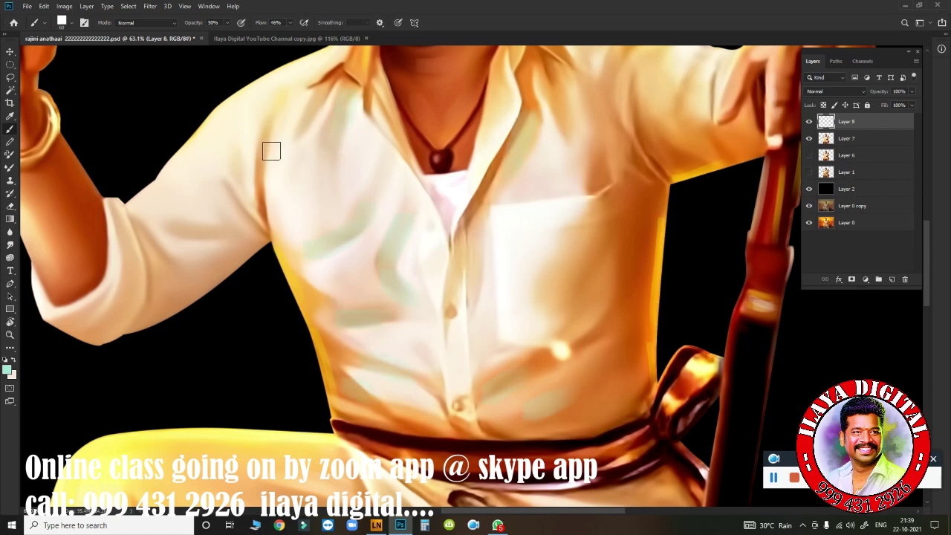
drag(647, 284, 647, 208)
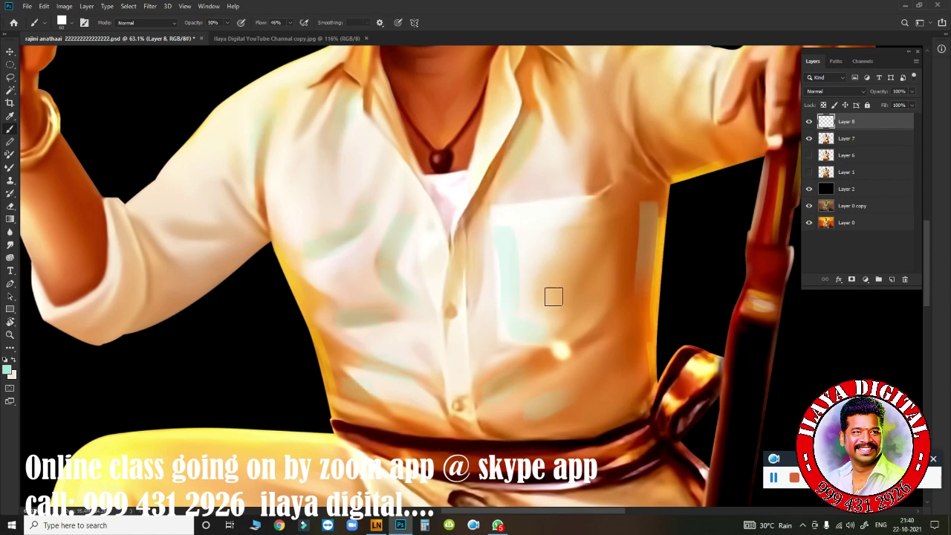
scroll(446, 386, down, 3)
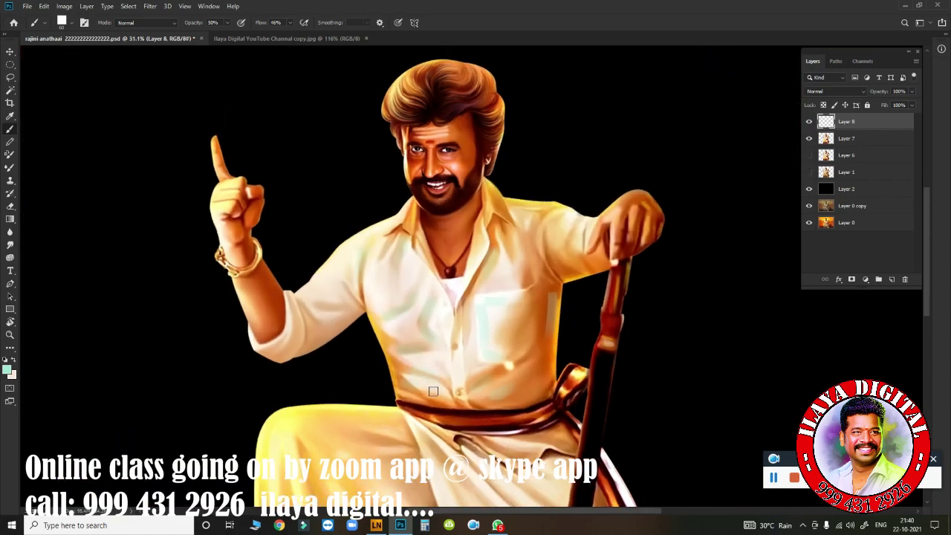
scroll(476, 361, up, 2)
scroll(479, 361, down, 2)
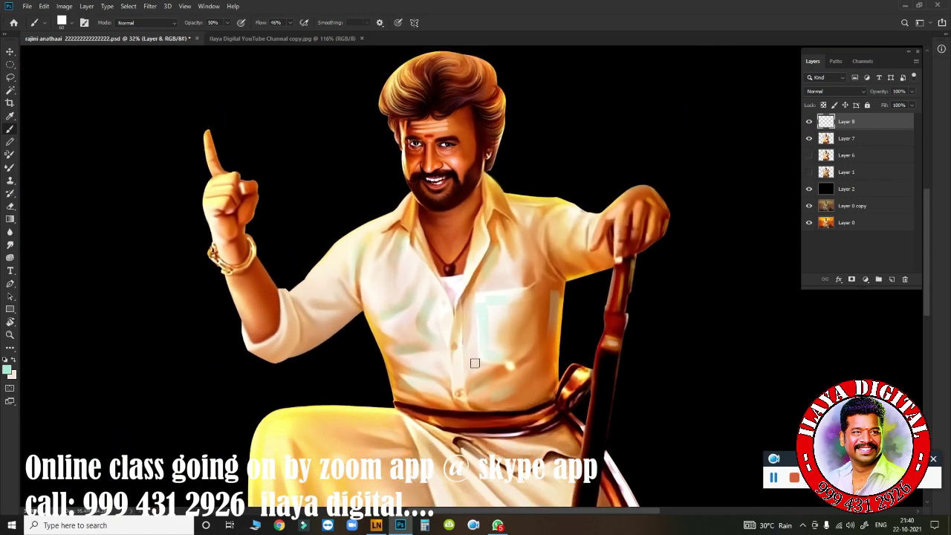
scroll(293, 289, up, 3)
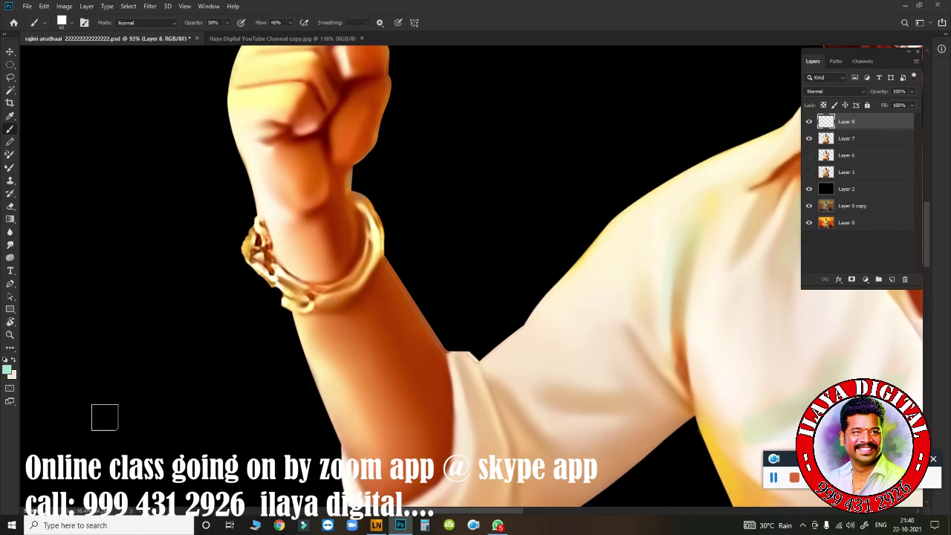
Paint white highlights down the knuckle and across the lower part of the raised fist.
click(318, 370)
drag(361, 293, 415, 415)
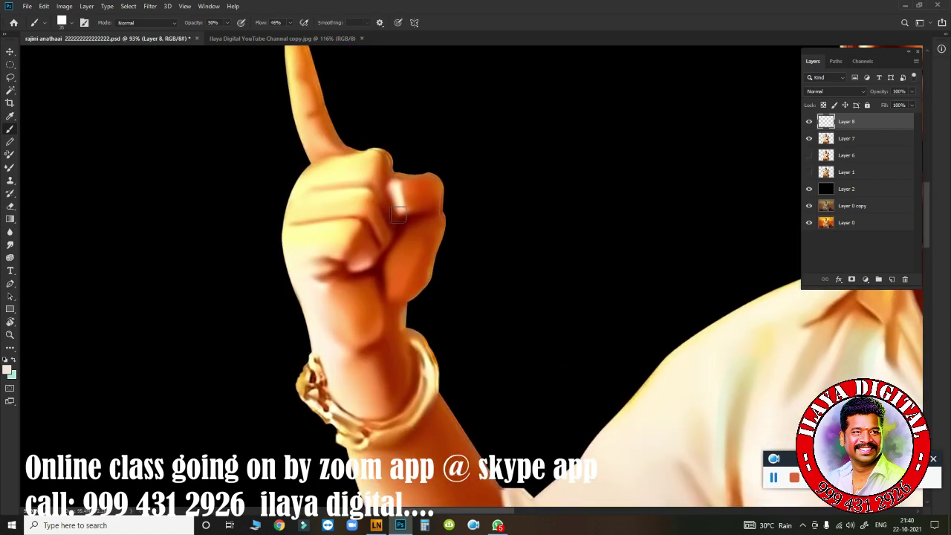
drag(398, 188, 401, 209)
drag(375, 256, 341, 261)
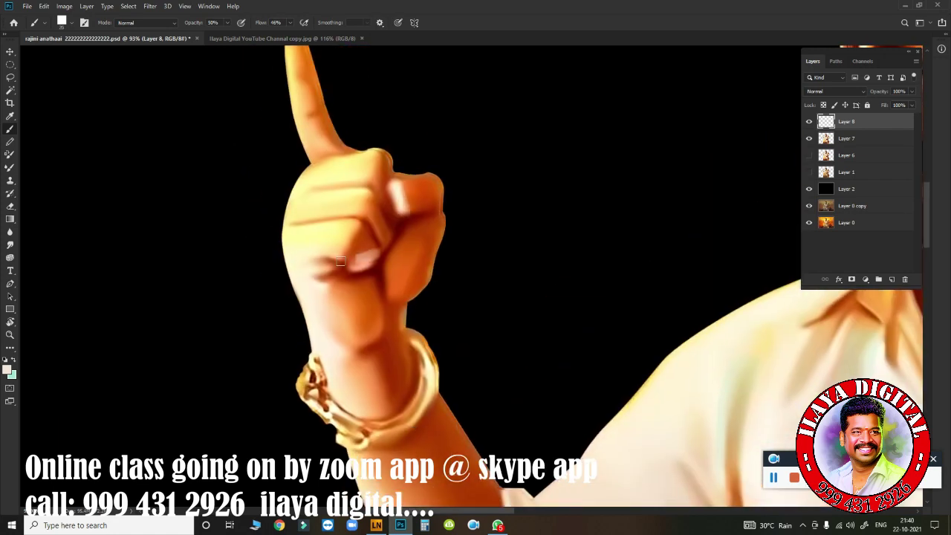
Switch to a yellow colour and brush highlights on the fist's right edge, wrist and lower arm.
click(8, 369)
click(751, 396)
click(751, 394)
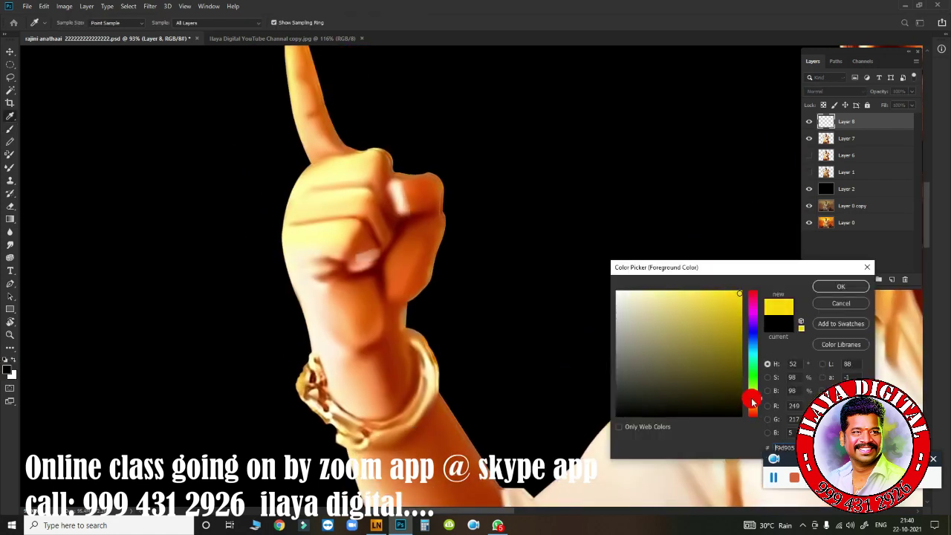
click(841, 286)
key(b)
drag(429, 226, 427, 292)
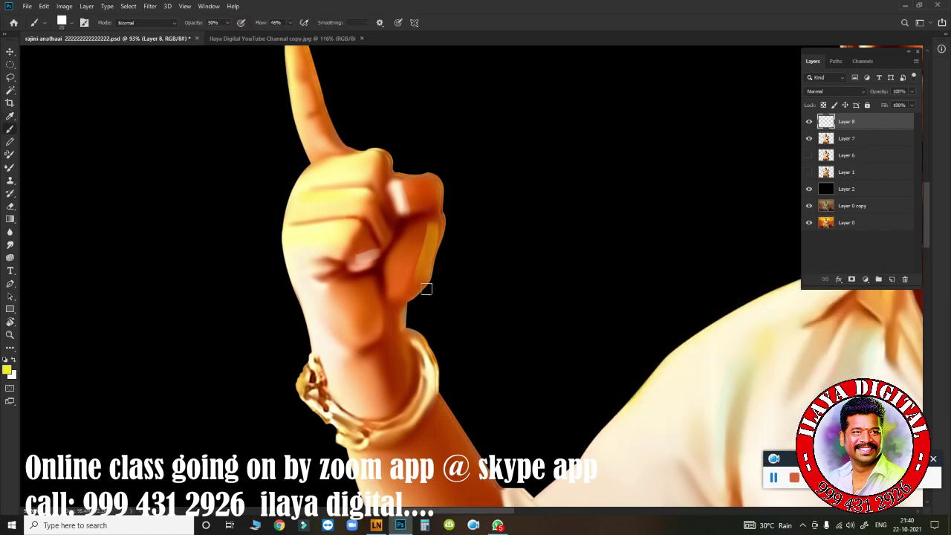
drag(412, 328, 410, 357)
drag(445, 412, 475, 468)
Paint a yellow highlight along the top edge of the shoulder.
drag(351, 226, 374, 383)
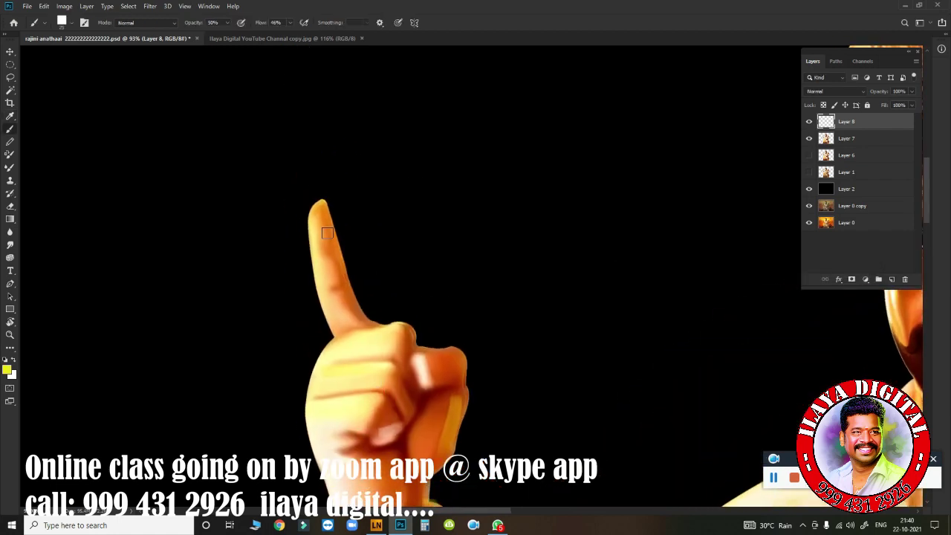
drag(470, 418, 562, 282)
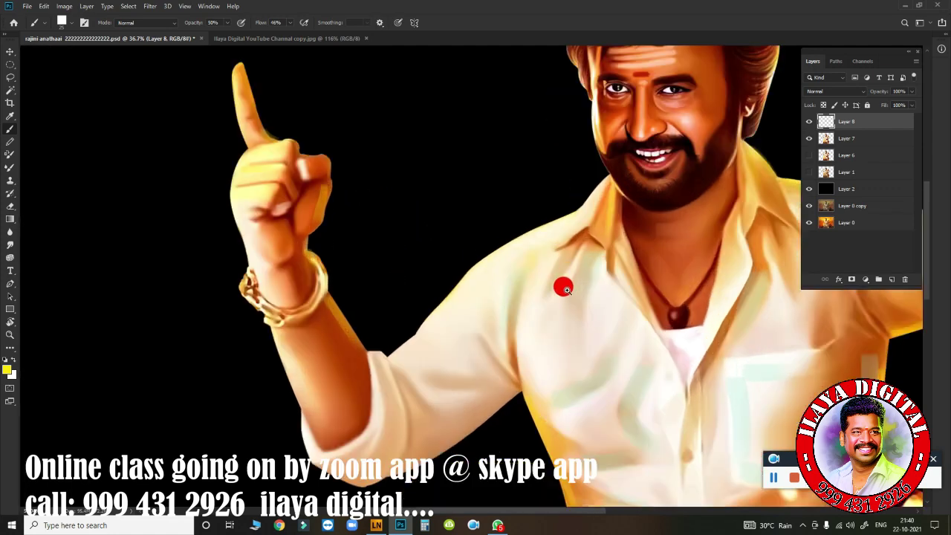
drag(477, 223, 532, 196)
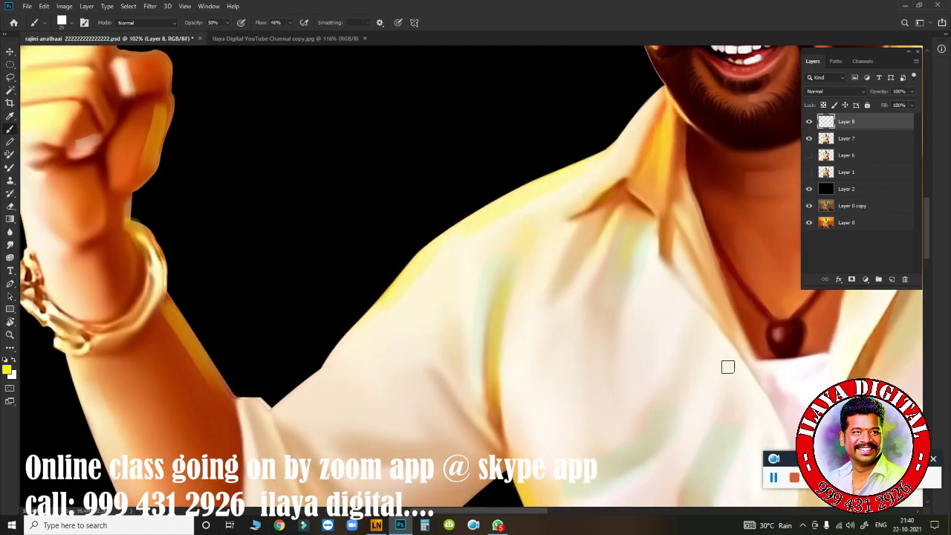
mouse_move(728, 365)
mouse_down()
mouse_move(418, 418)
mouse_move(540, 344)
mouse_move(554, 375)
mouse_move(501, 439)
mouse_up()
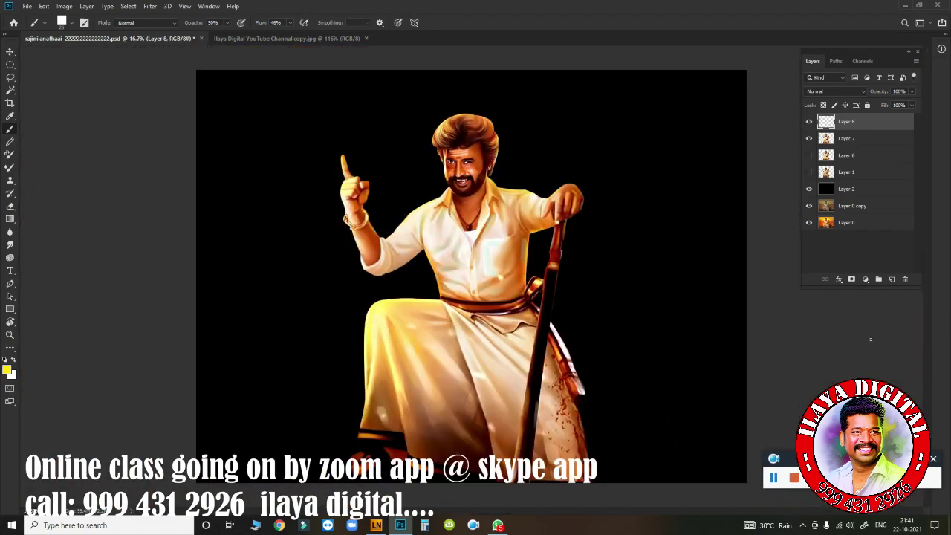
Merge Layer 7 into Layer 8, then open Color Balance and push the highlights toward blue.
key(ctrl+e)
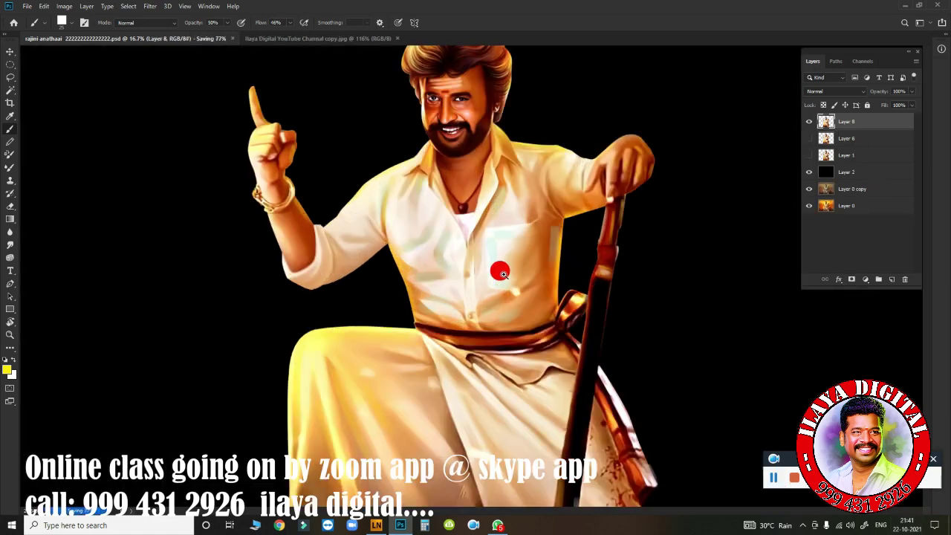
mouse_move(494, 286)
mouse_down()
mouse_move(516, 283)
mouse_move(539, 339)
mouse_move(492, 339)
mouse_up()
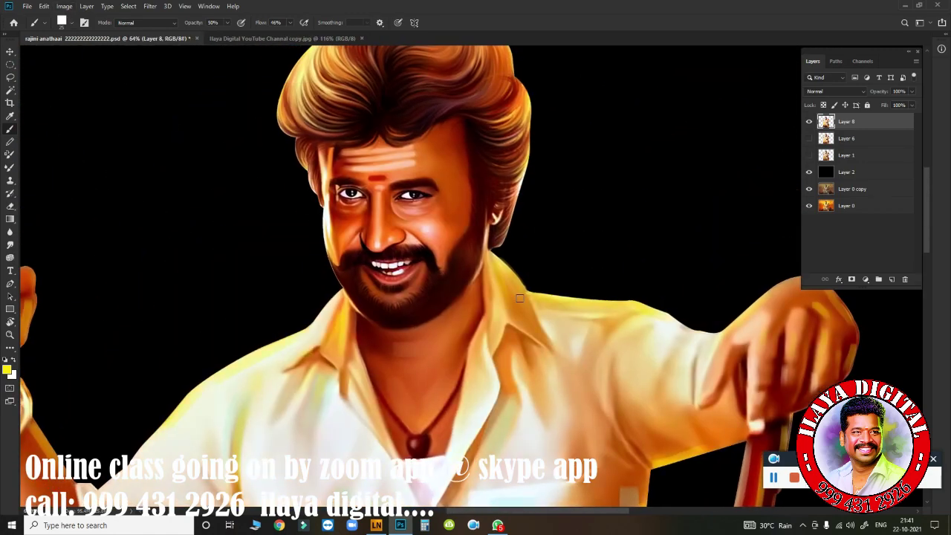
key(ctrl+b)
drag(695, 171, 731, 173)
Shift the Color Balance highlights toward cyan, ease back the blue slightly, and apply.
click(734, 196)
drag(697, 145, 686, 145)
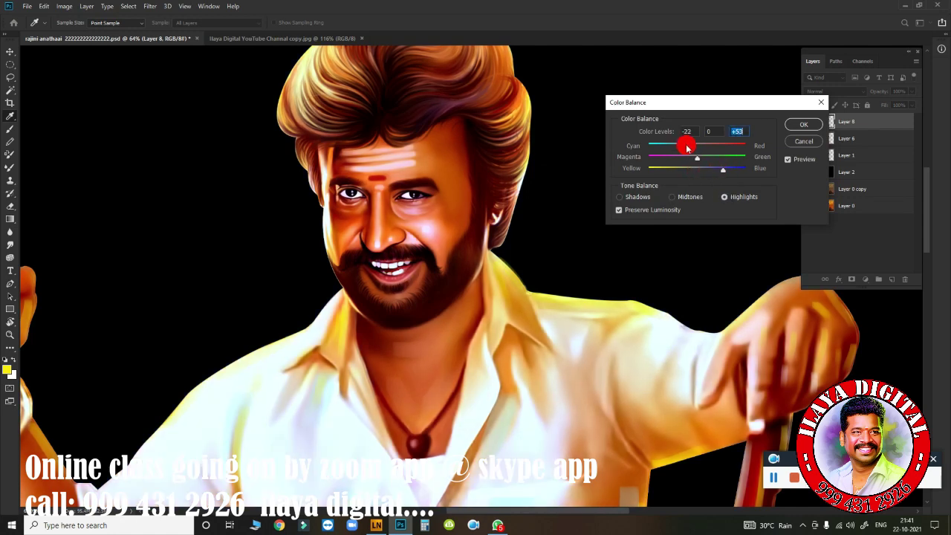
drag(724, 170, 720, 170)
key(Return)
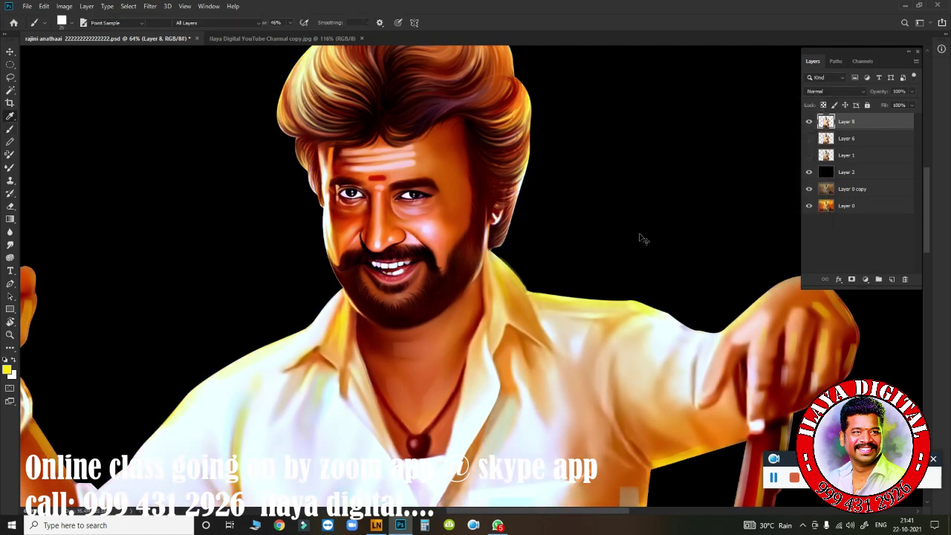
Nudge the overall hue slightly with Hue/Saturation, apply it, and save the painting.
key(ctrl+u)
drag(788, 159, 789, 162)
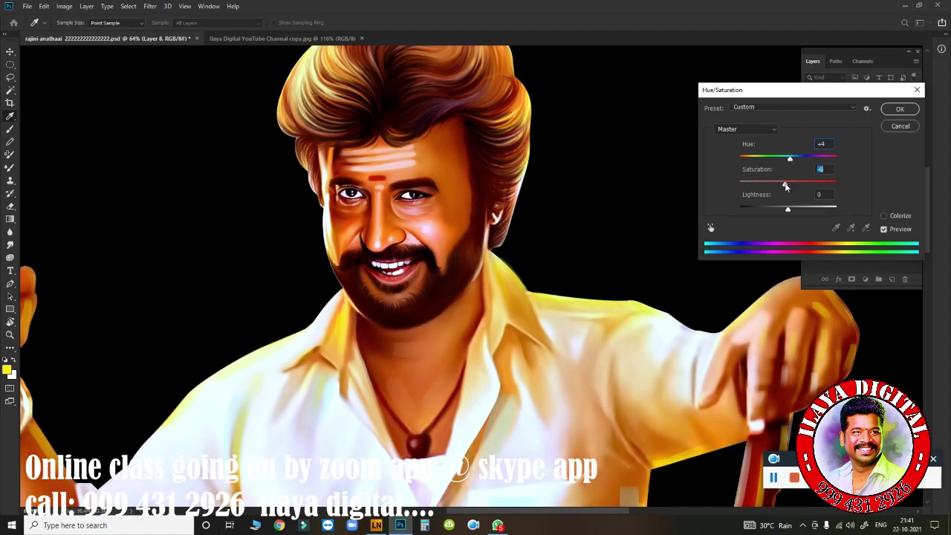
key(Return)
key(b)
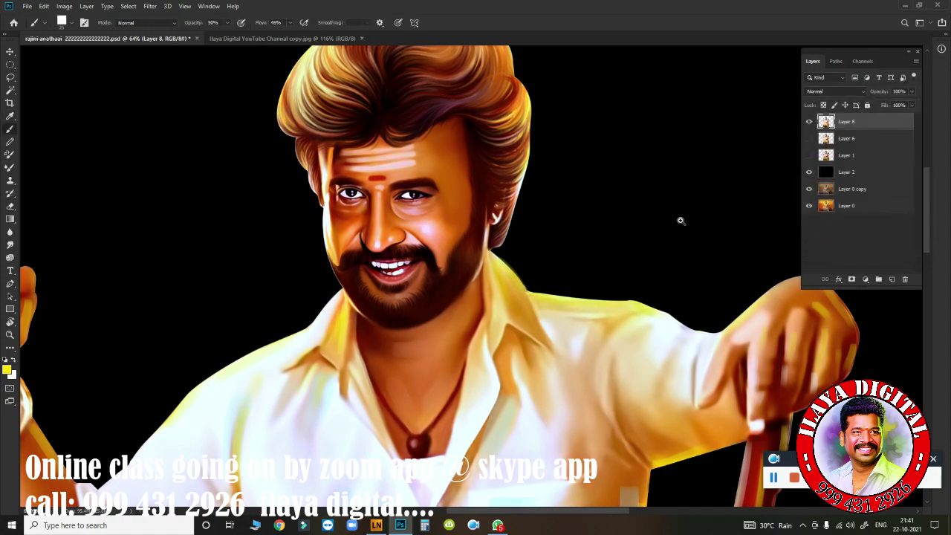
mouse_move(681, 219)
mouse_down()
mouse_move(708, 219)
mouse_move(583, 238)
mouse_move(599, 271)
mouse_up()
key(ctrl+s)
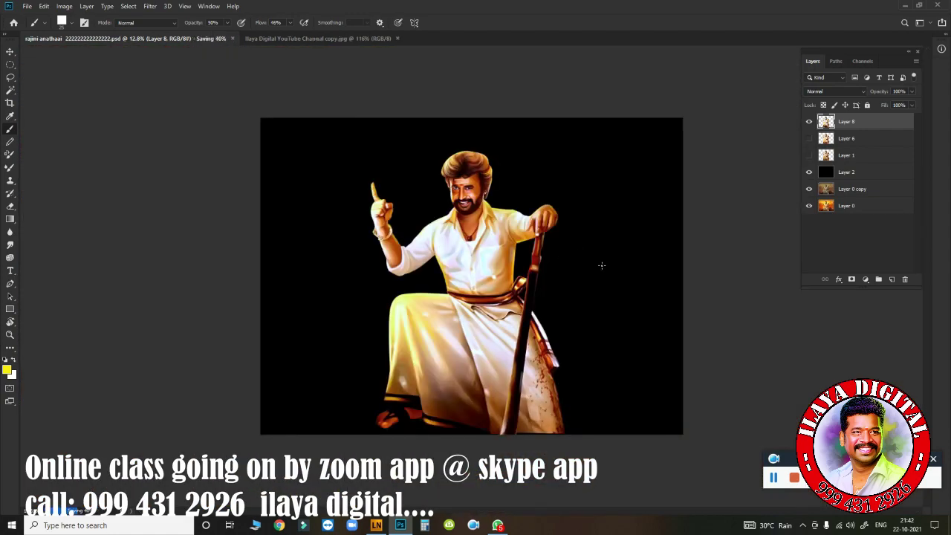